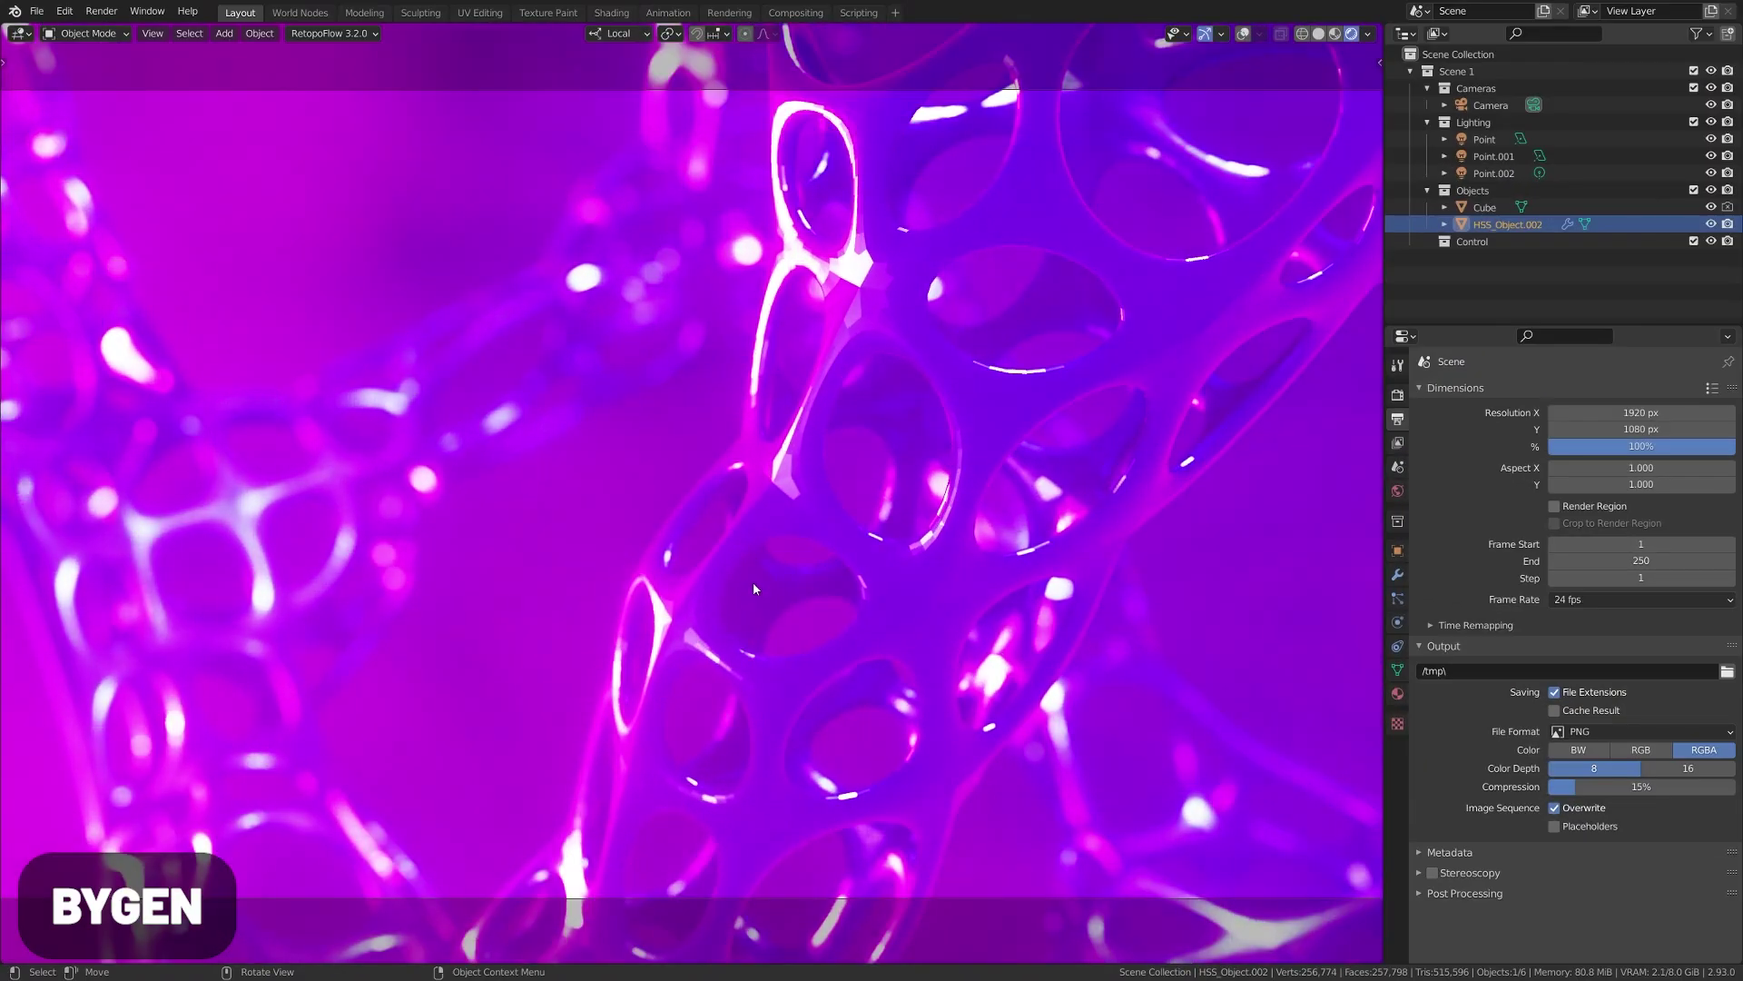
# Step: Choose the Cedar tree in botaniq's conifer gallery and give the stone arch Cement 2
pyautogui.scroll(-4, 754, 581)
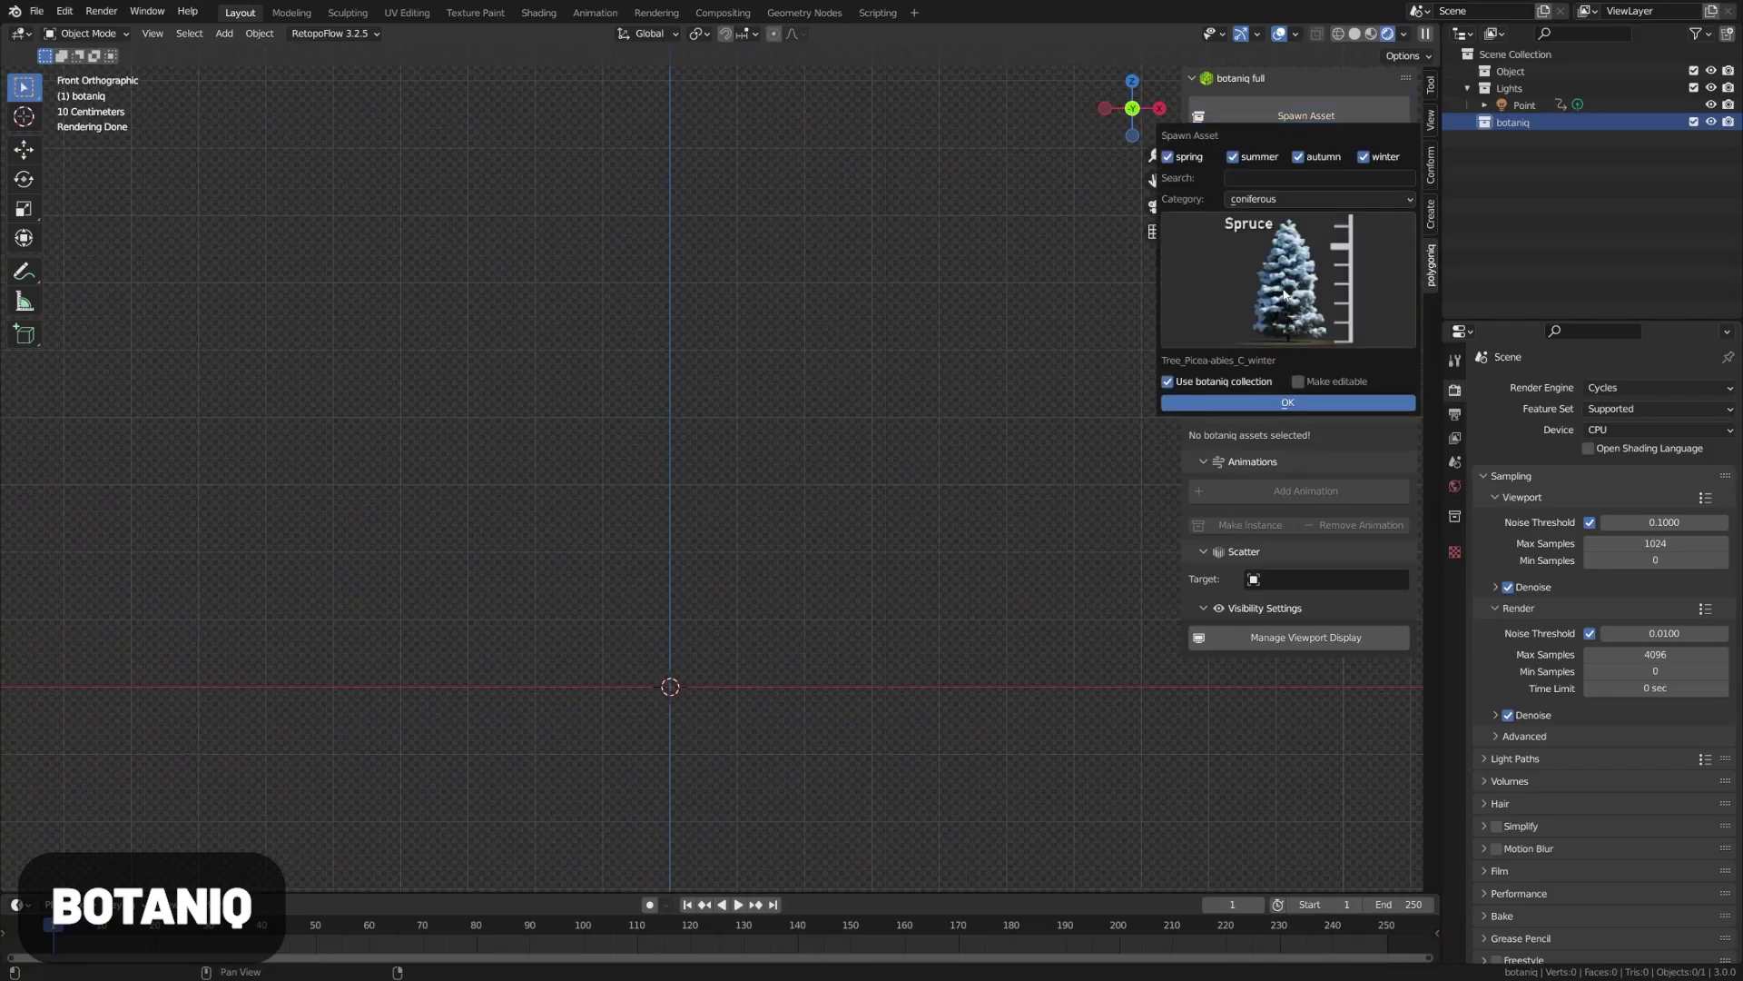
pyautogui.click(1180, 326)
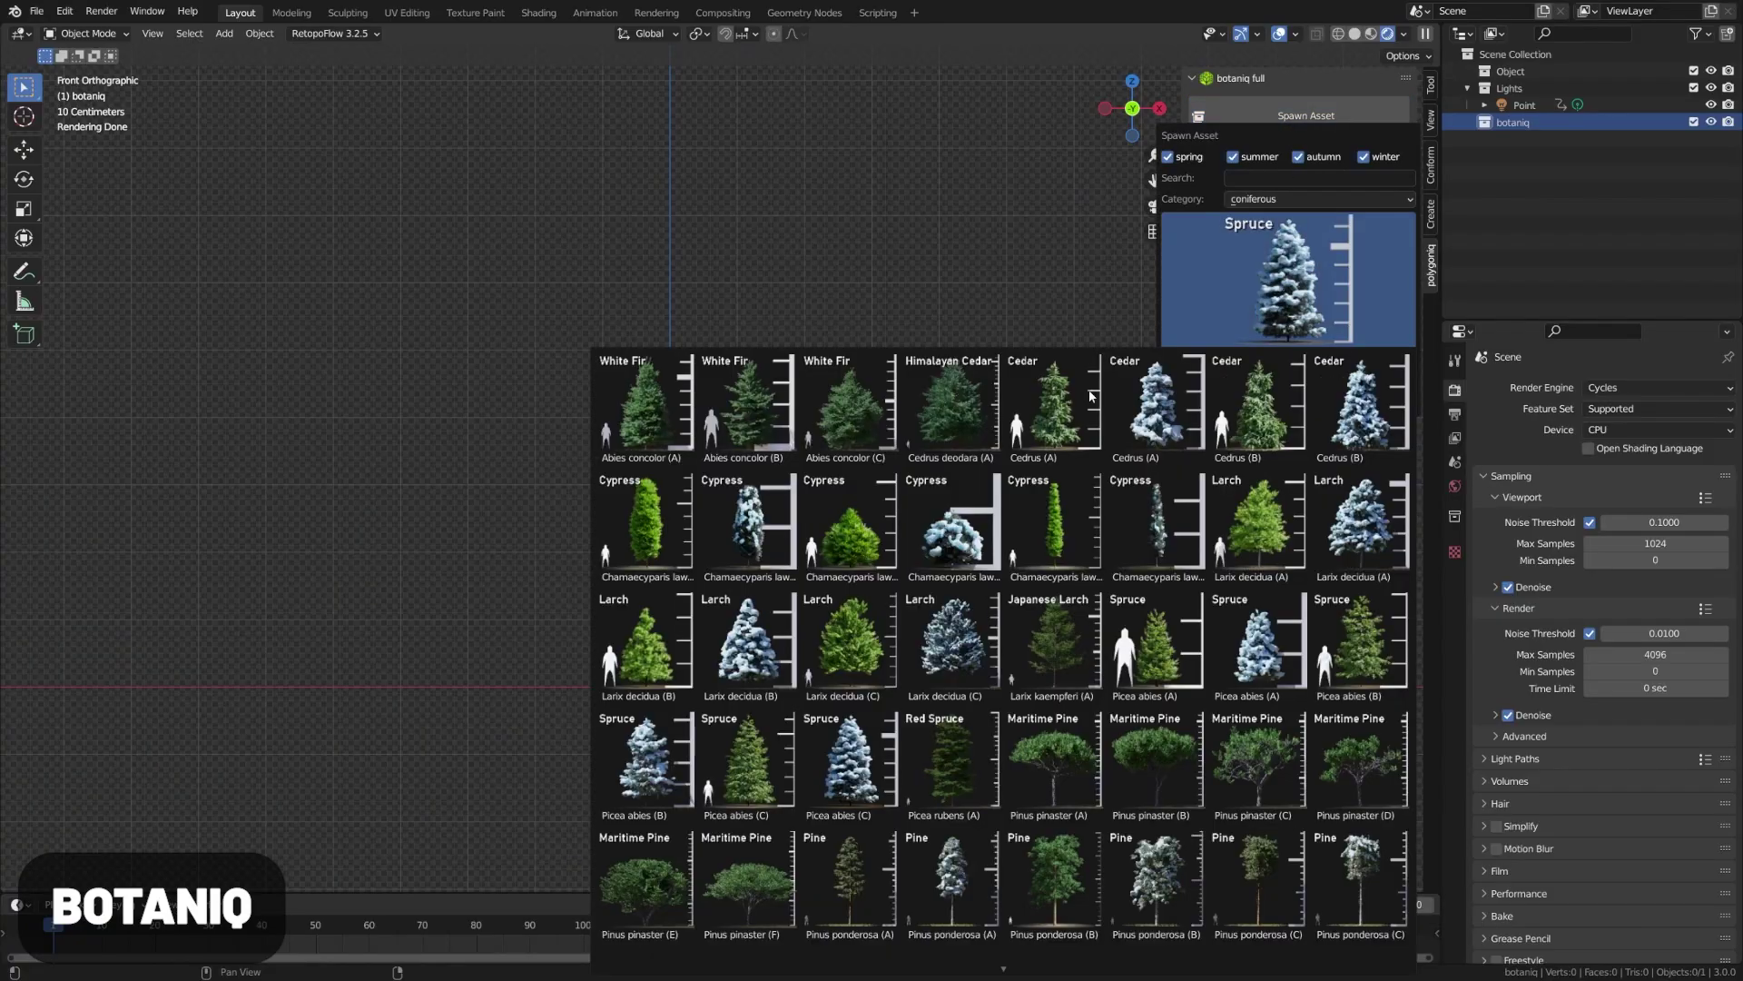
pyautogui.click(1149, 437)
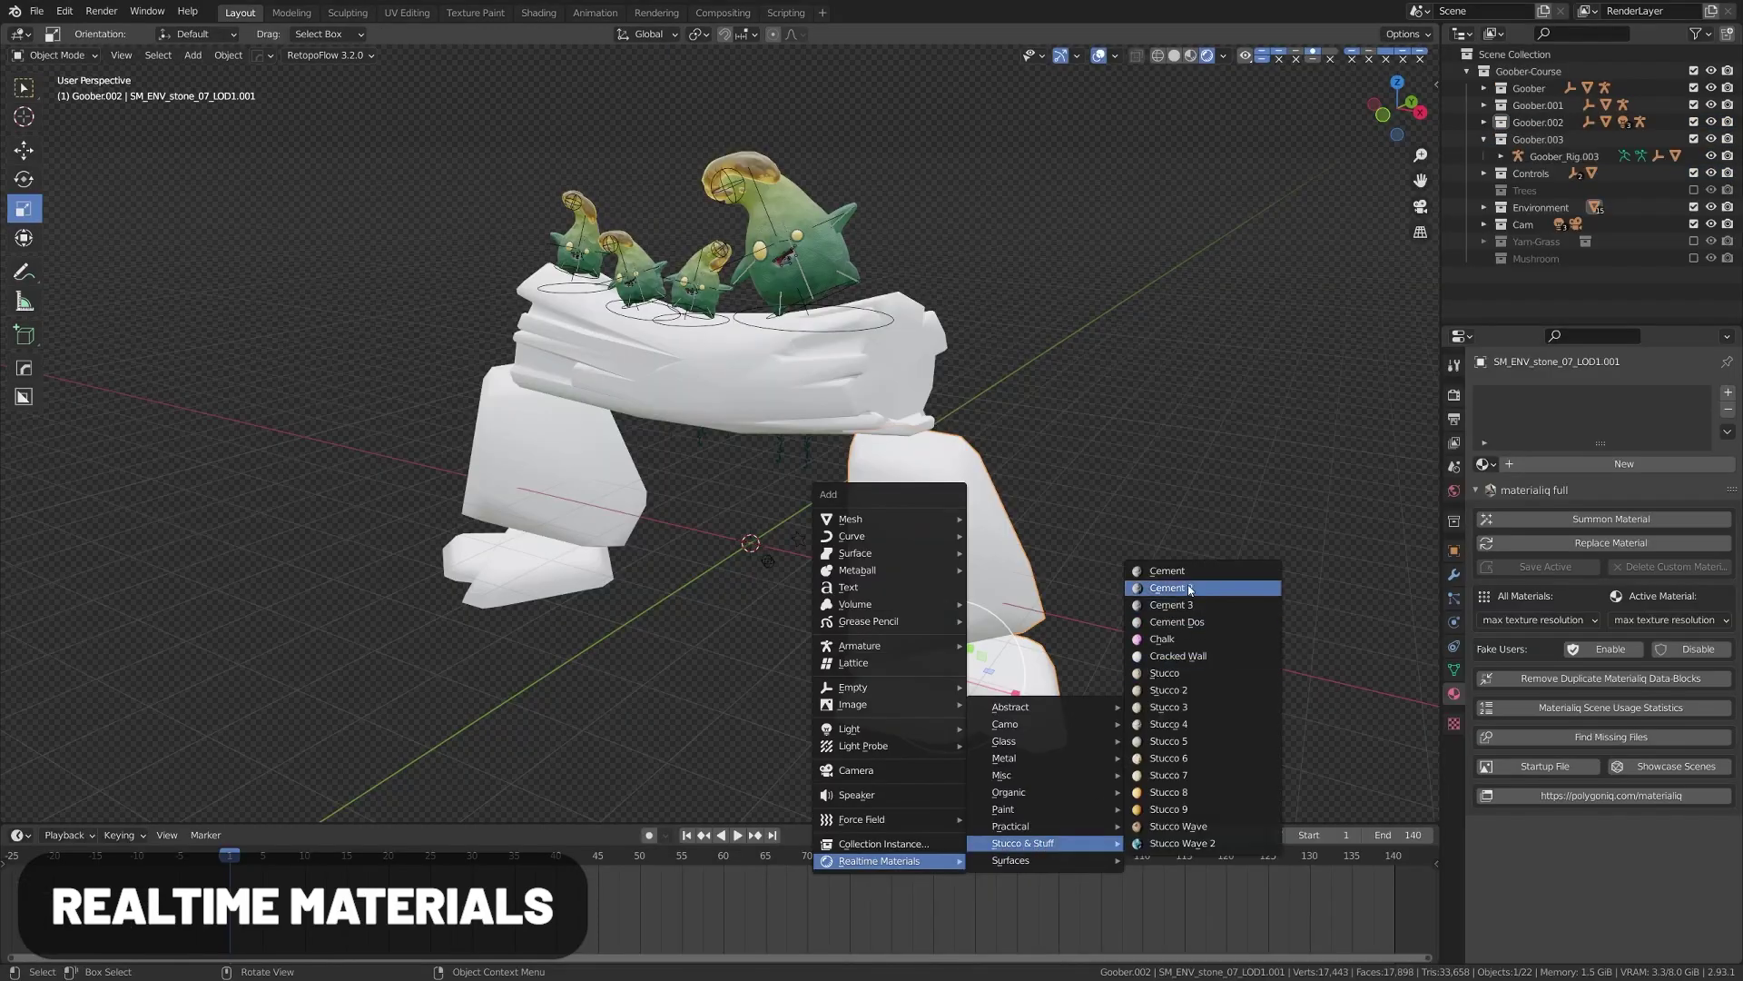
pyautogui.click(1168, 587)
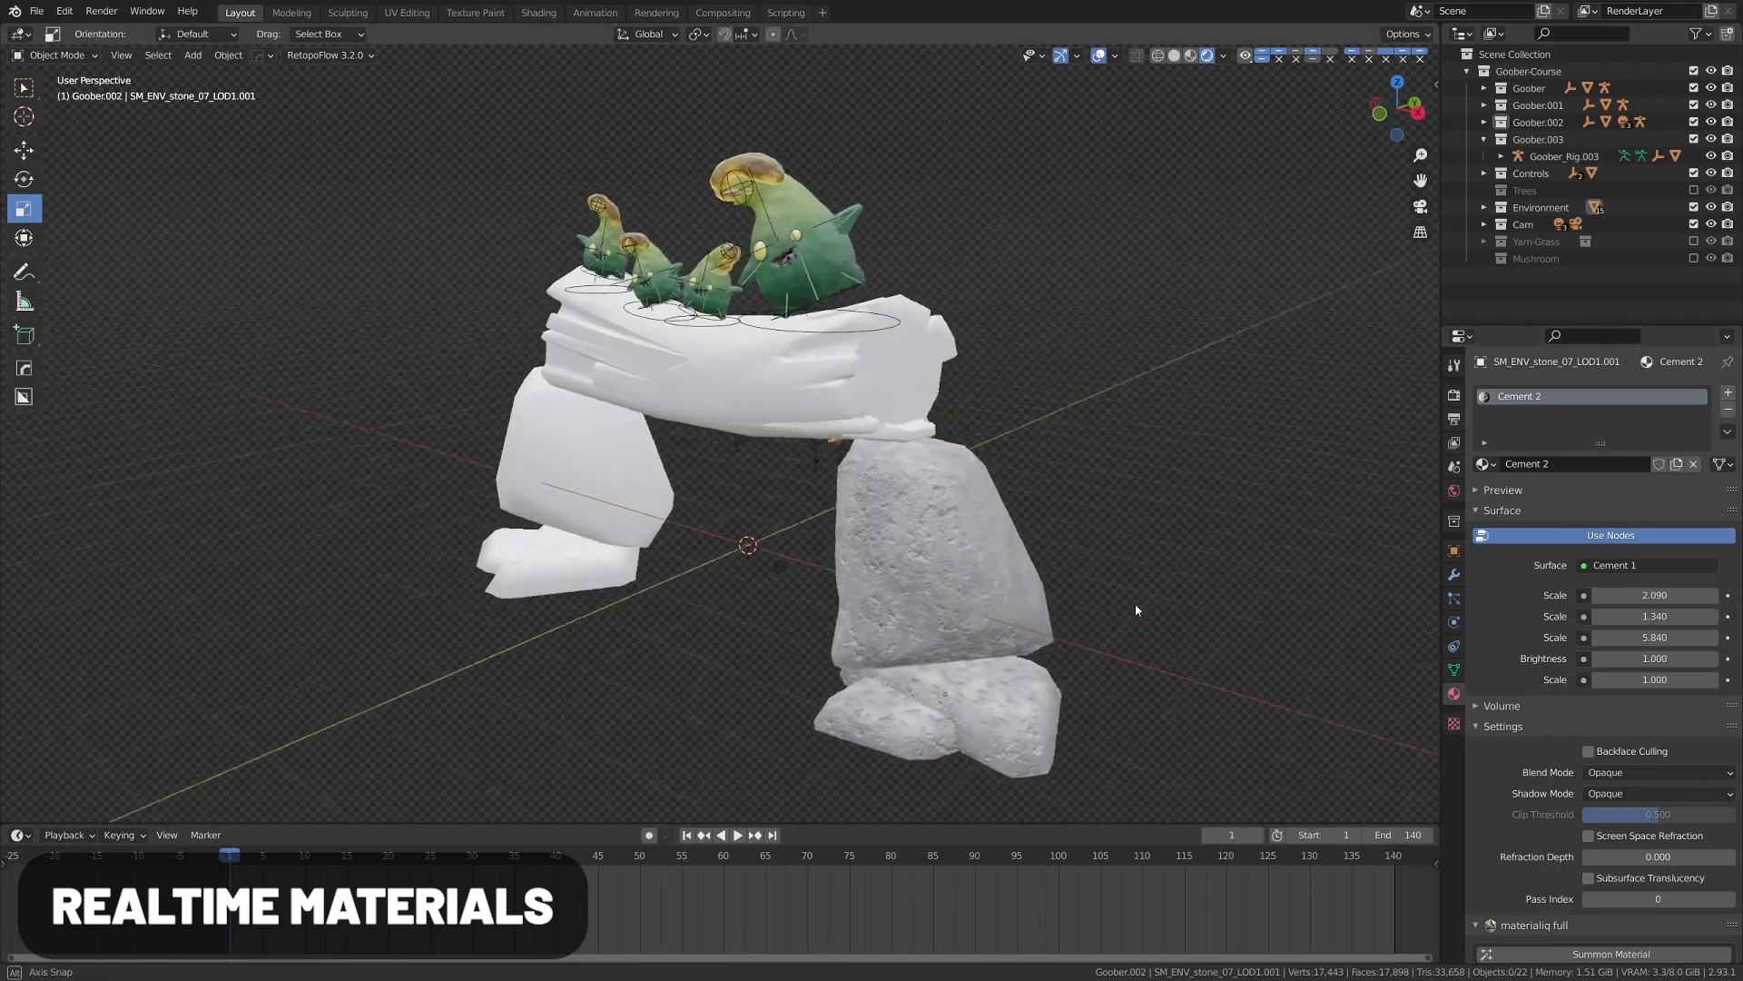
pyautogui.moveTo(1135, 602); pyautogui.dragTo(1058, 575, button='middle')
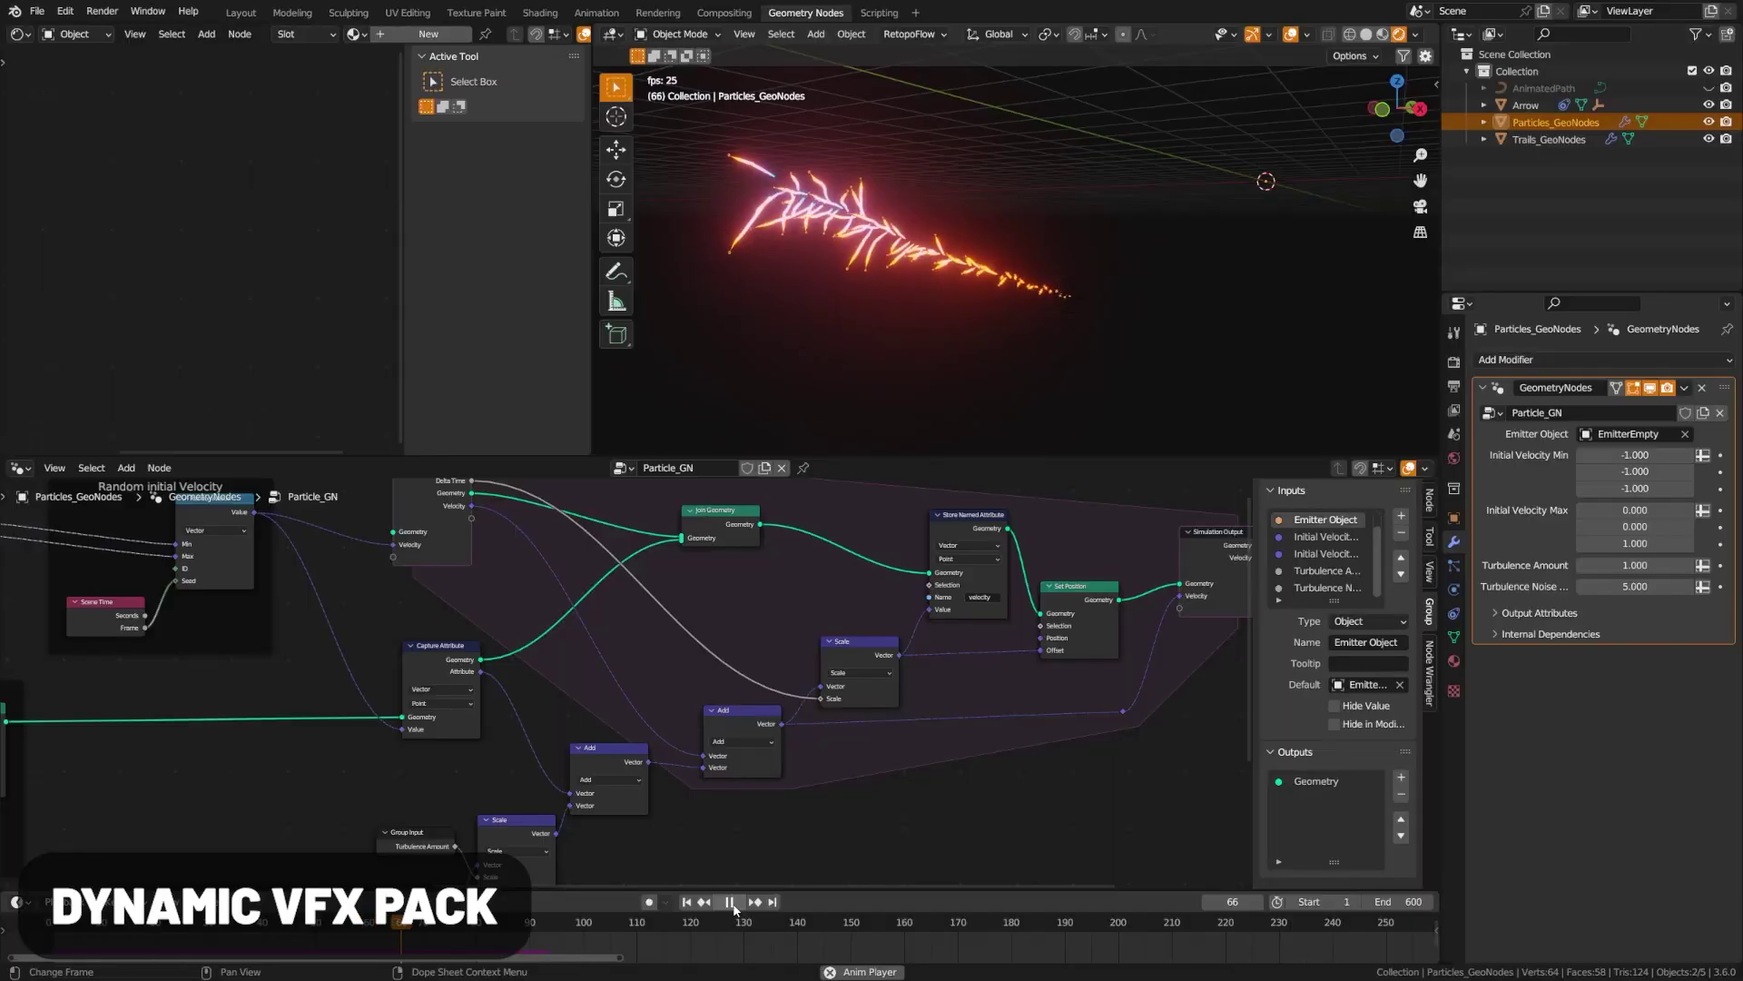
# Step: Draw a diagonal curve across the viewport to form the glowing magenta energy trail
pyautogui.moveTo(869, 531)
pyautogui.mouseDown()
pyautogui.moveTo(1159, 303)
pyautogui.moveTo(1267, 183)
pyautogui.mouseUp()
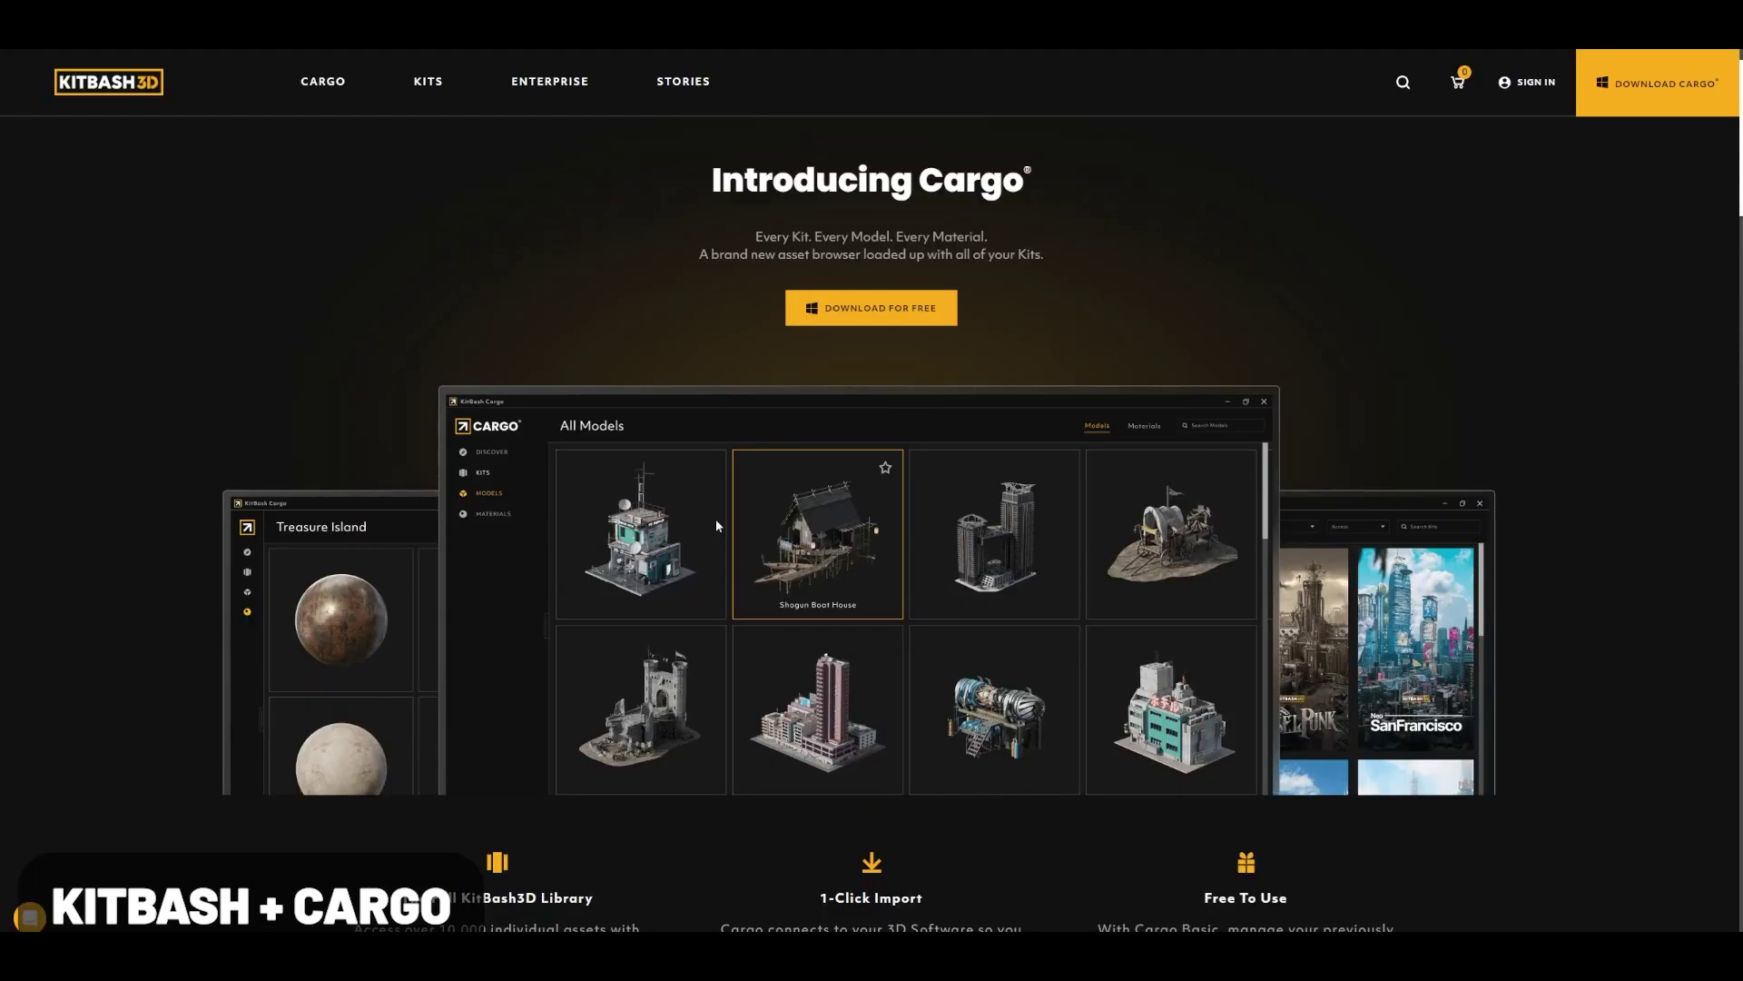
# Step: Scroll the Introducing Cargo page to the features and Supported Softwares section
pyautogui.scroll(-3, 917, 482)
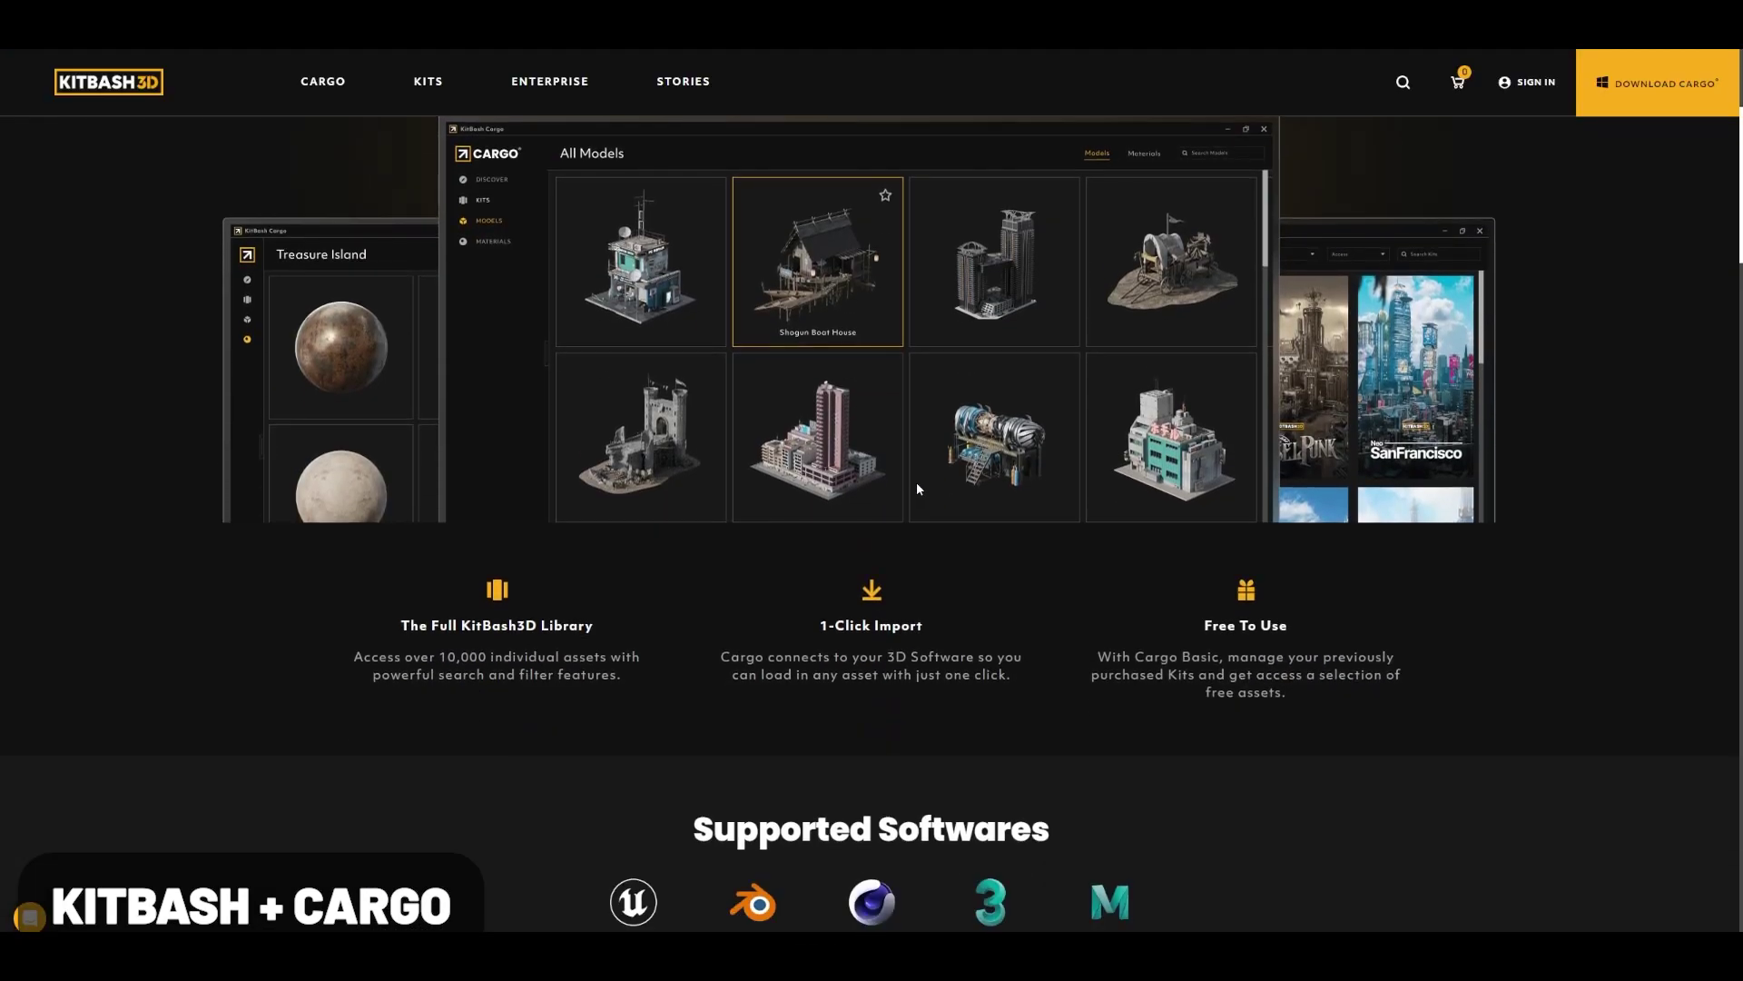
pyautogui.scroll(2, 917, 481)
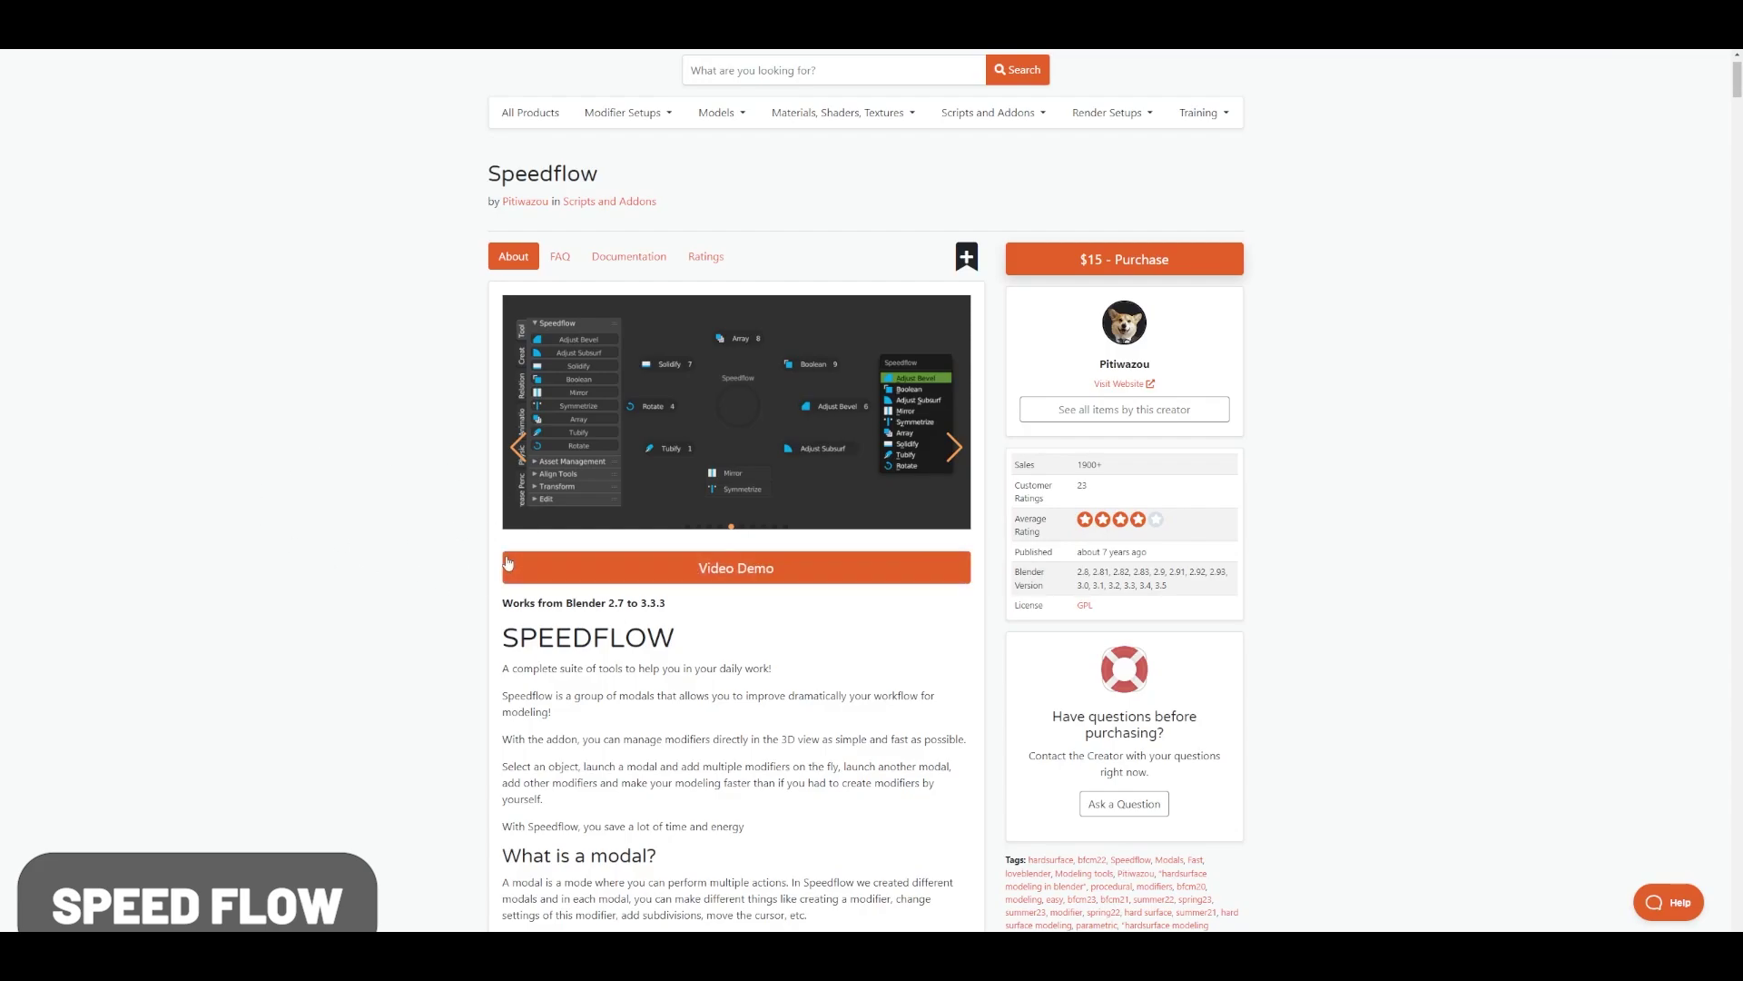
# Step: Scroll the Speedflow page past CUTTER down to the ARRAY example GIFs
pyautogui.scroll(-7, 507, 563)
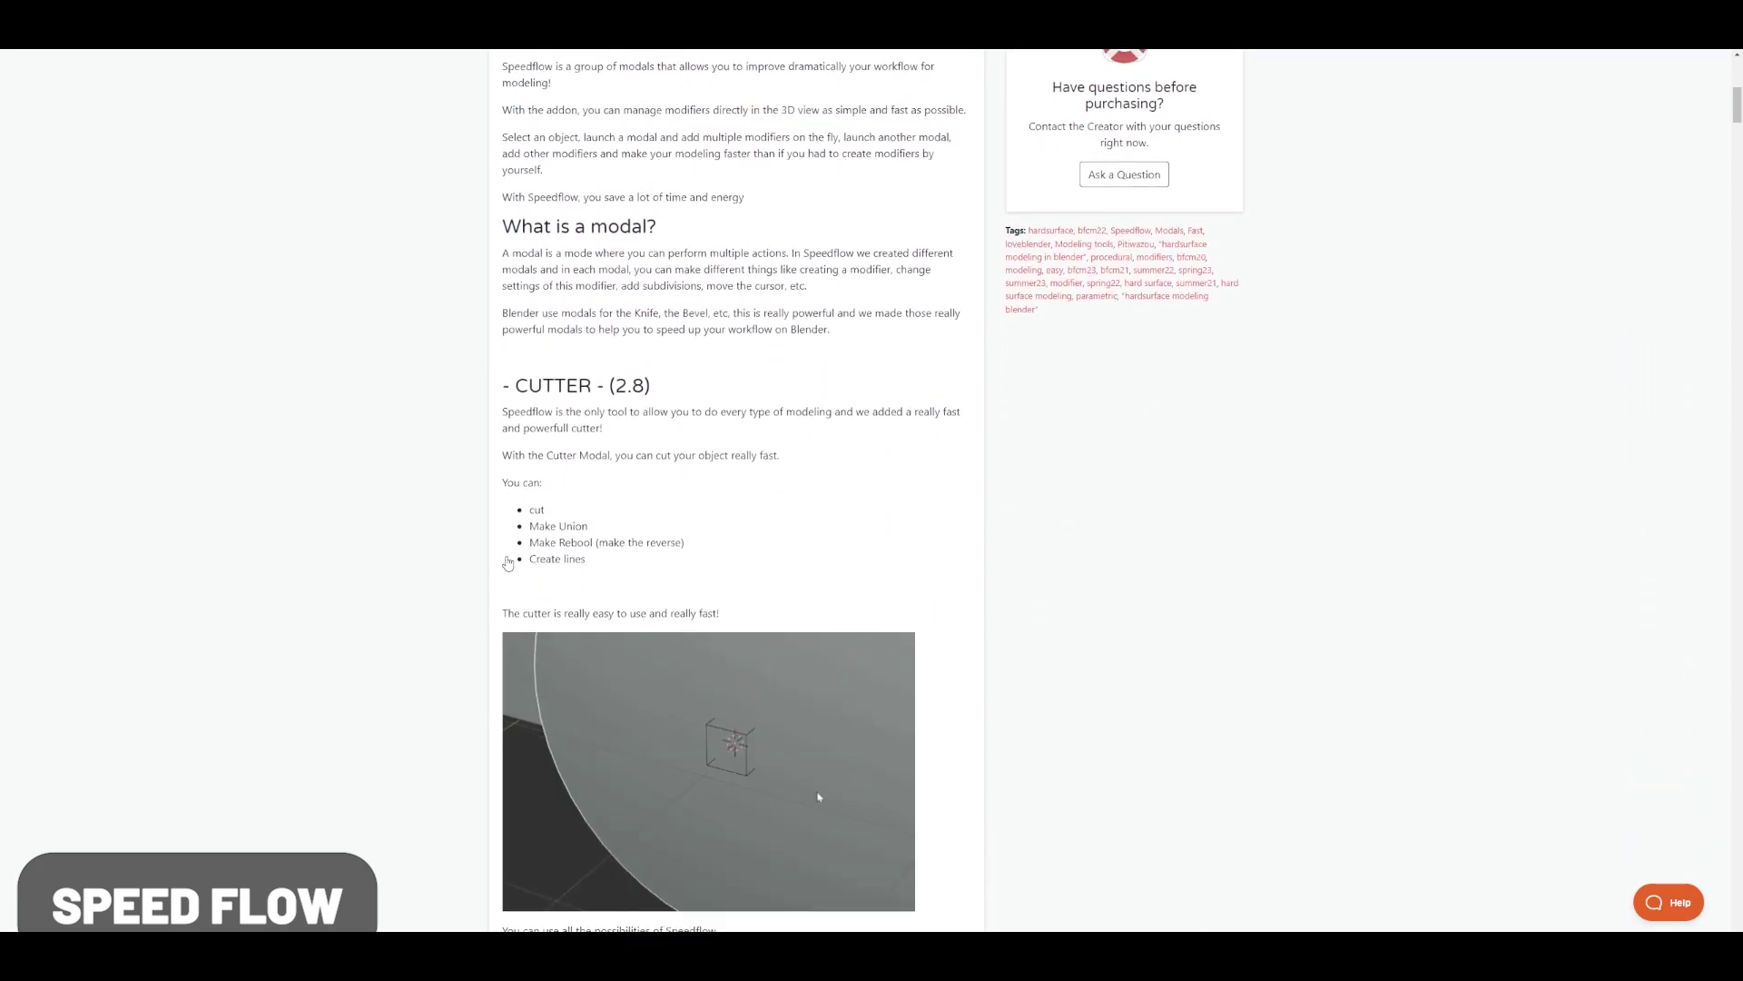
pyautogui.scroll(-2, 507, 563)
pyautogui.scroll(-1, 507, 563)
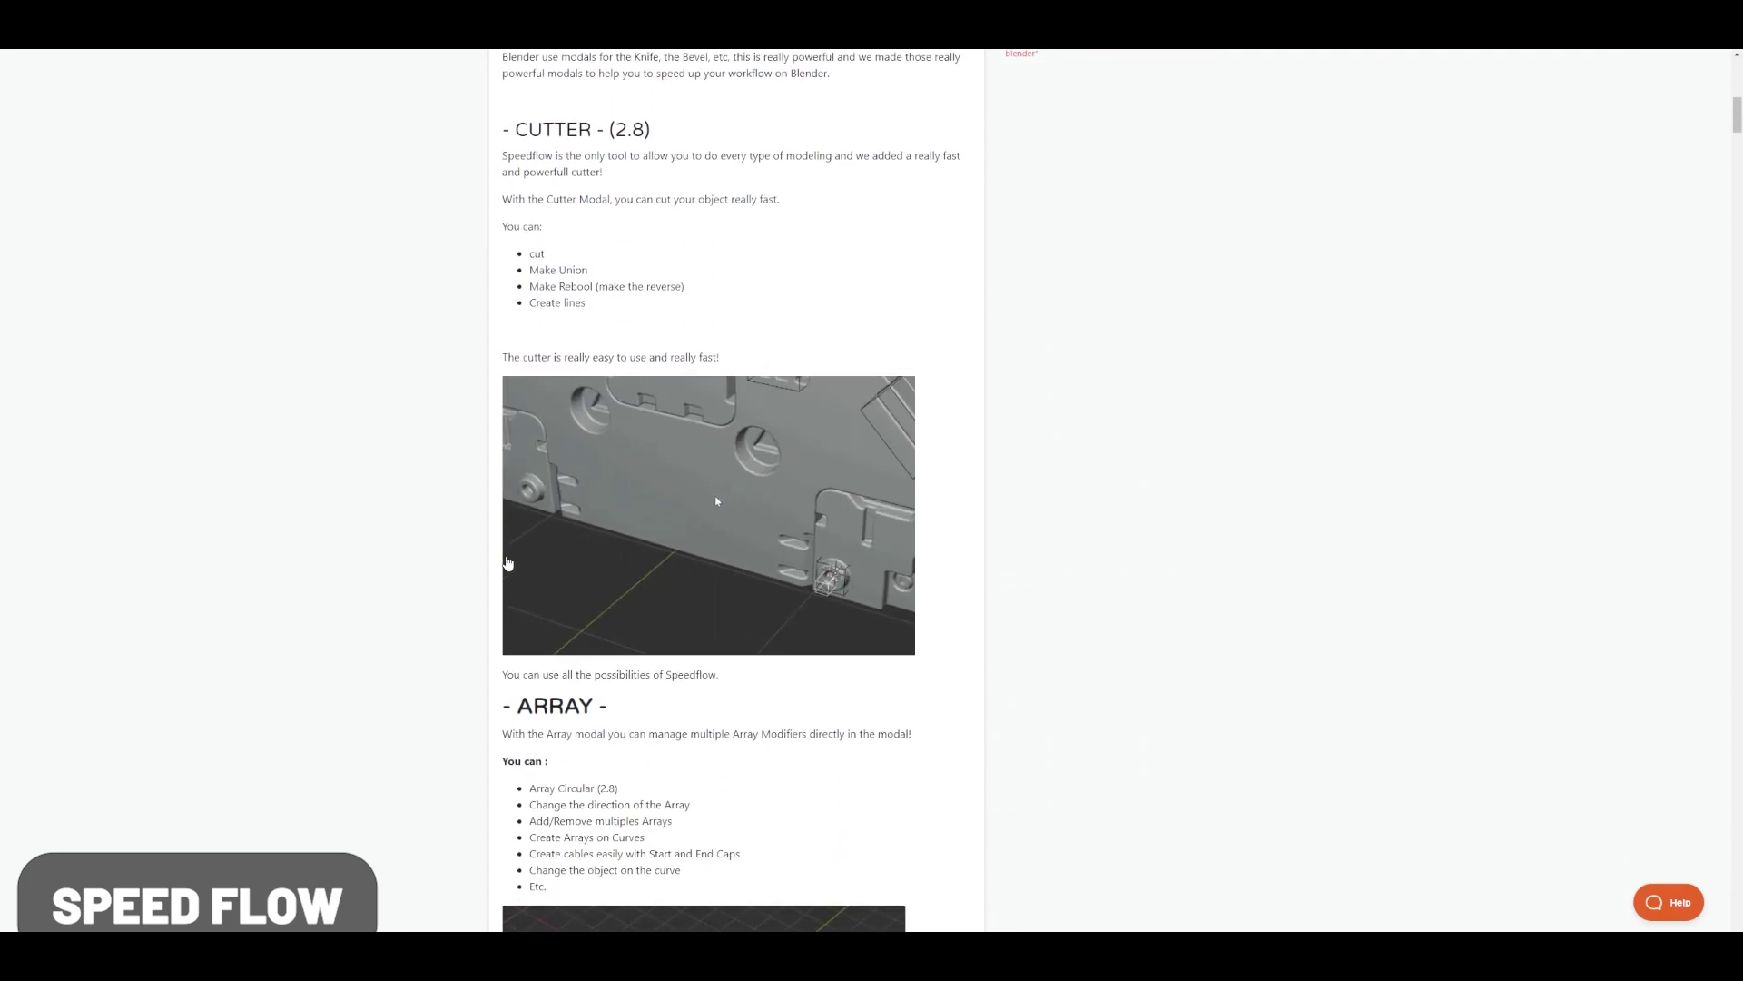
pyautogui.scroll(-6, 508, 563)
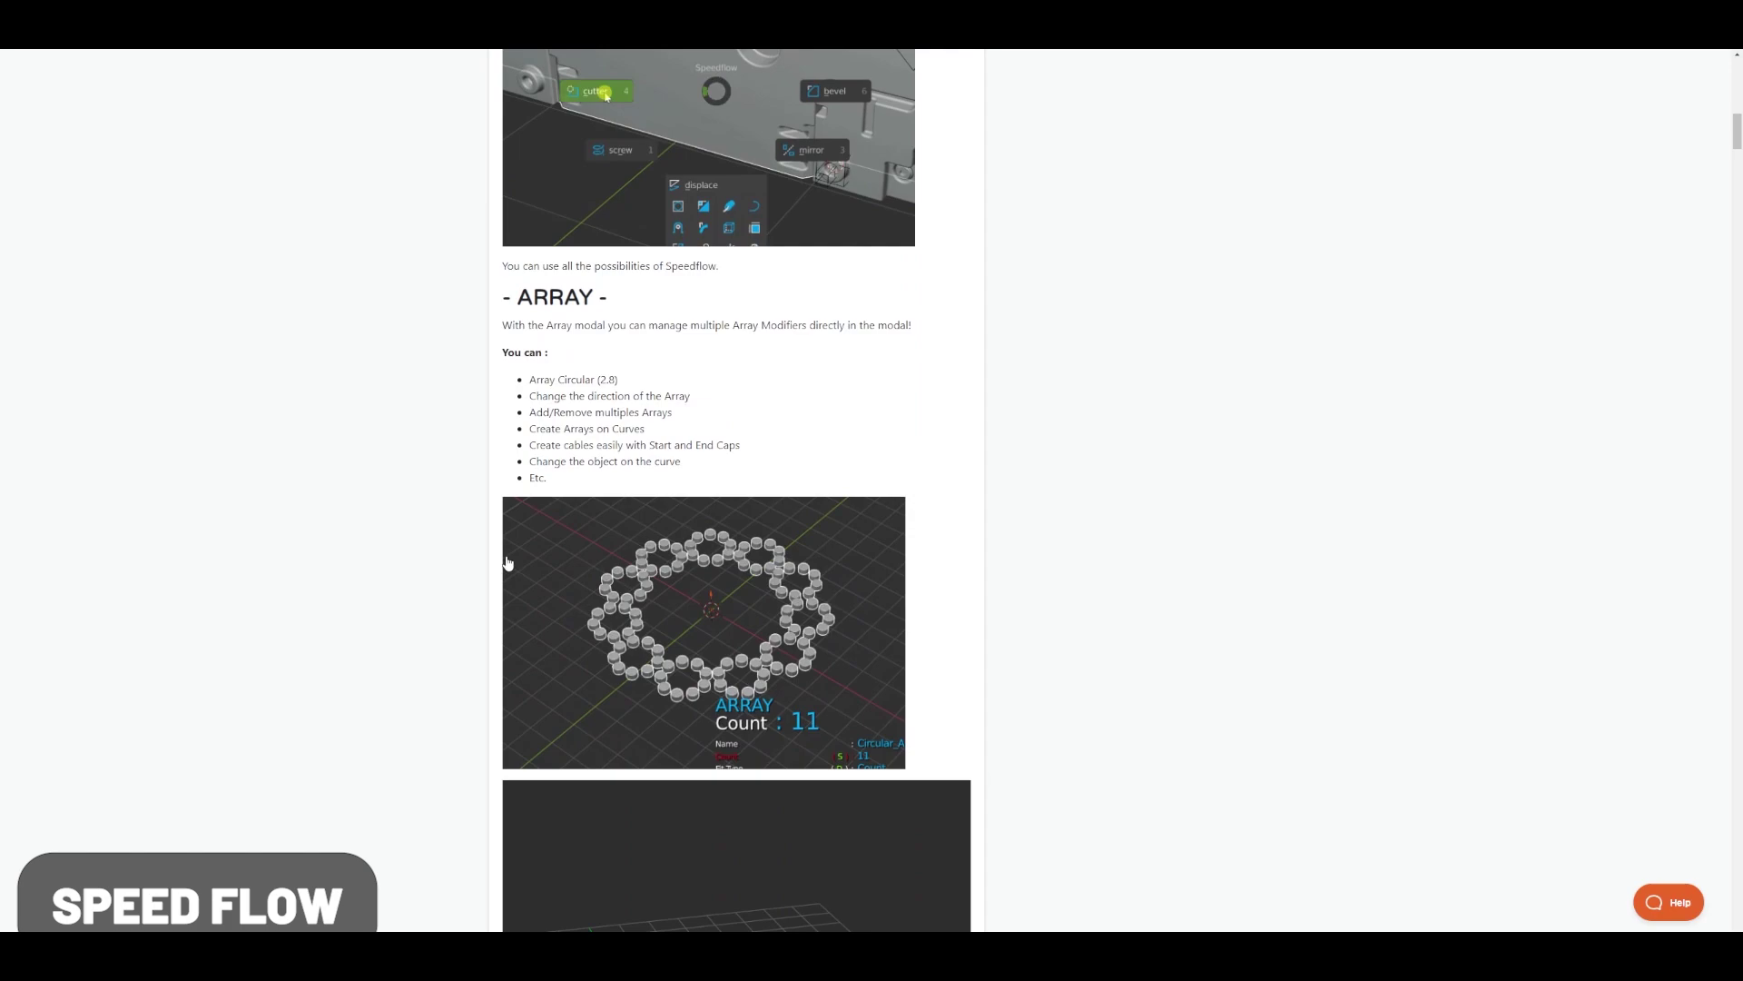
pyautogui.scroll(-7, 508, 562)
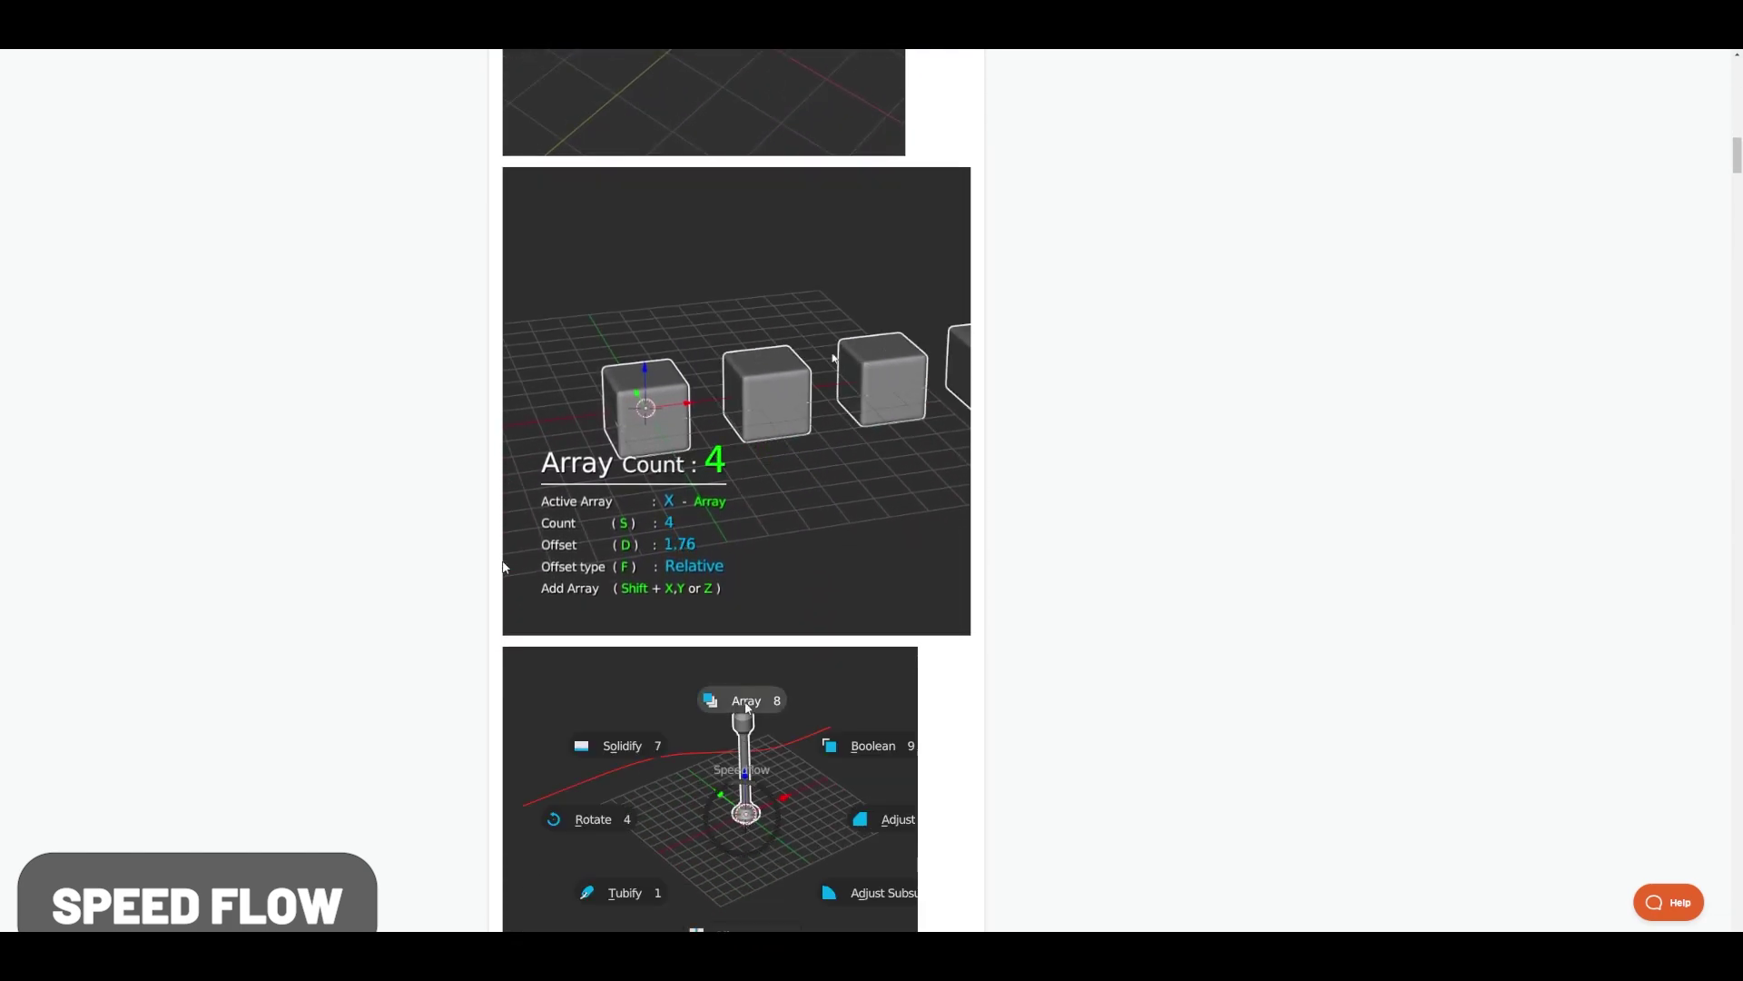
pyautogui.scroll(-3, 506, 568)
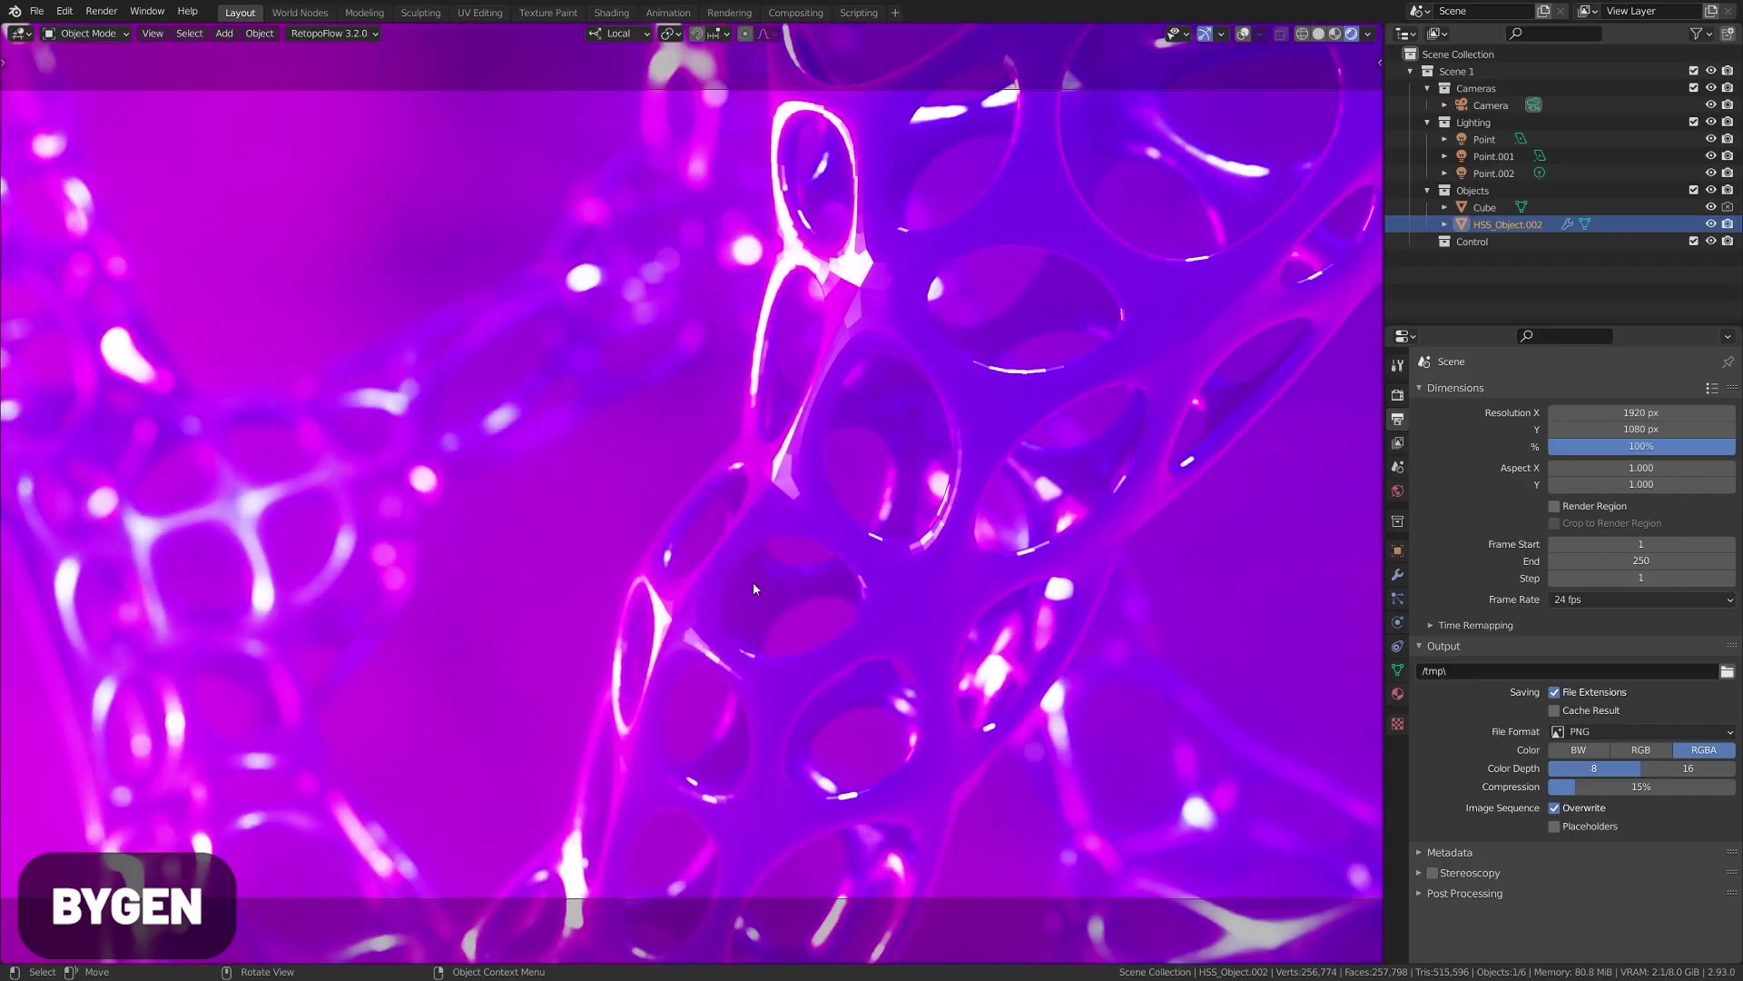
# Step: Set BY-GEN Modify Mode to FX - Point Cloud and apply the style to the head mesh
pyautogui.scroll(-4, 753, 583)
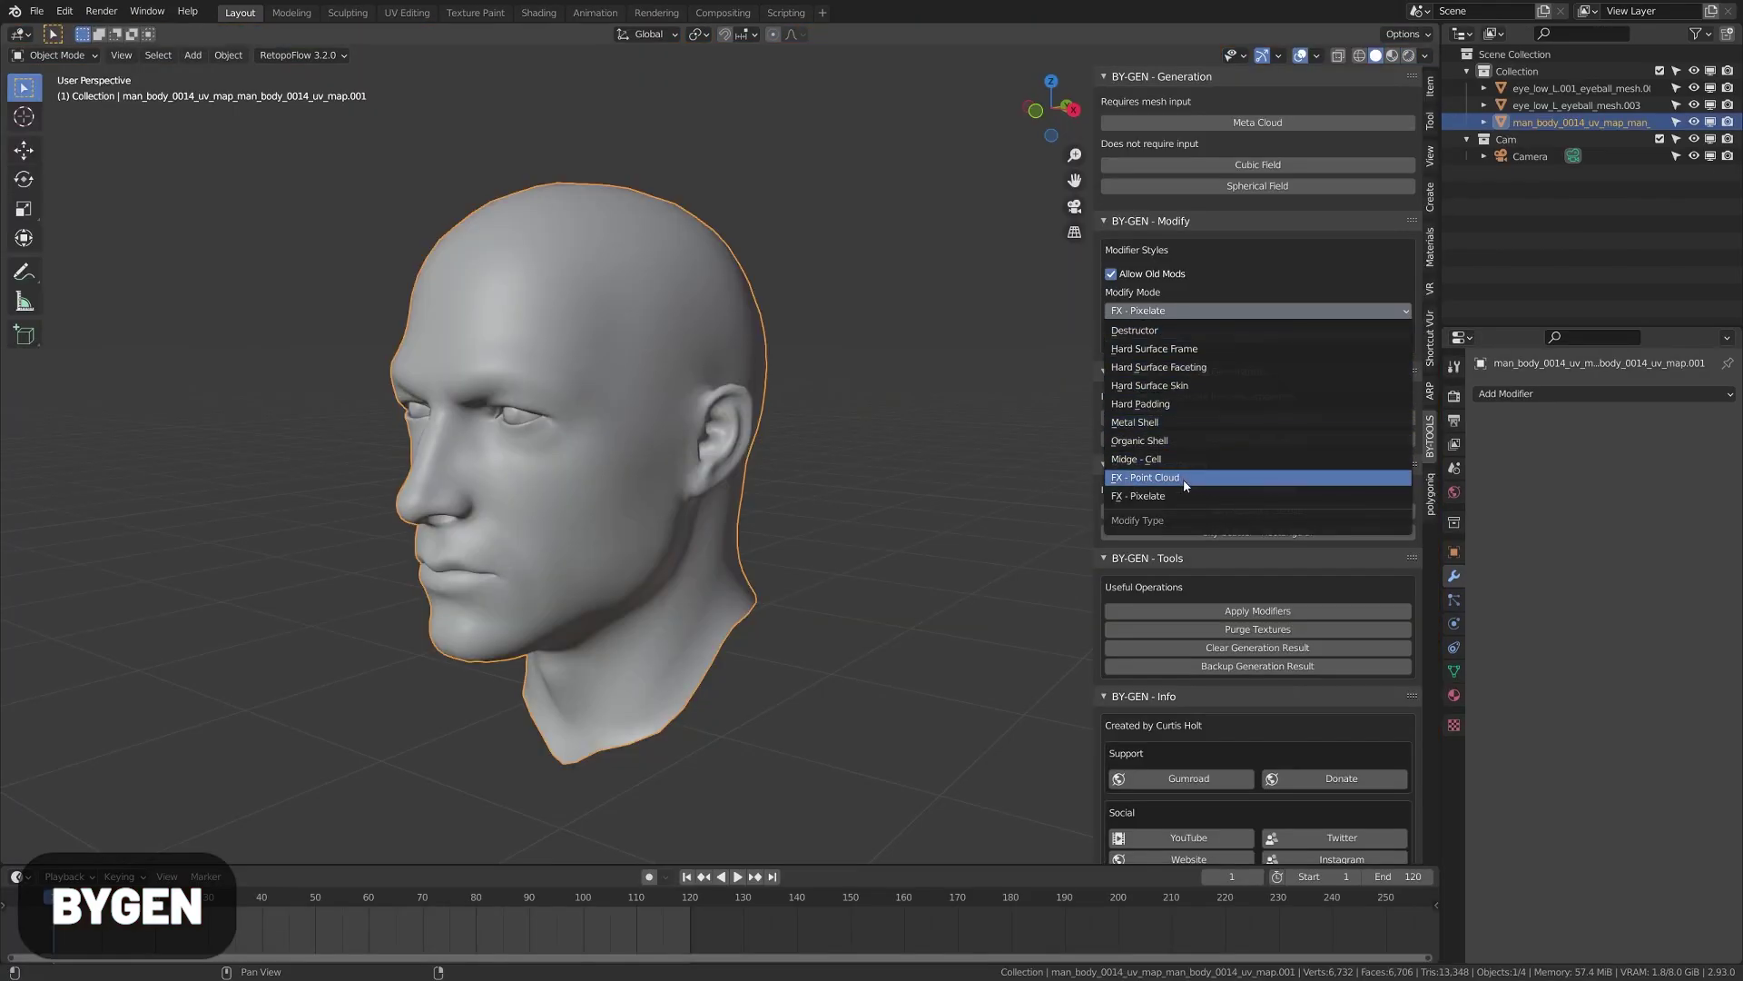
pyautogui.click(1184, 485)
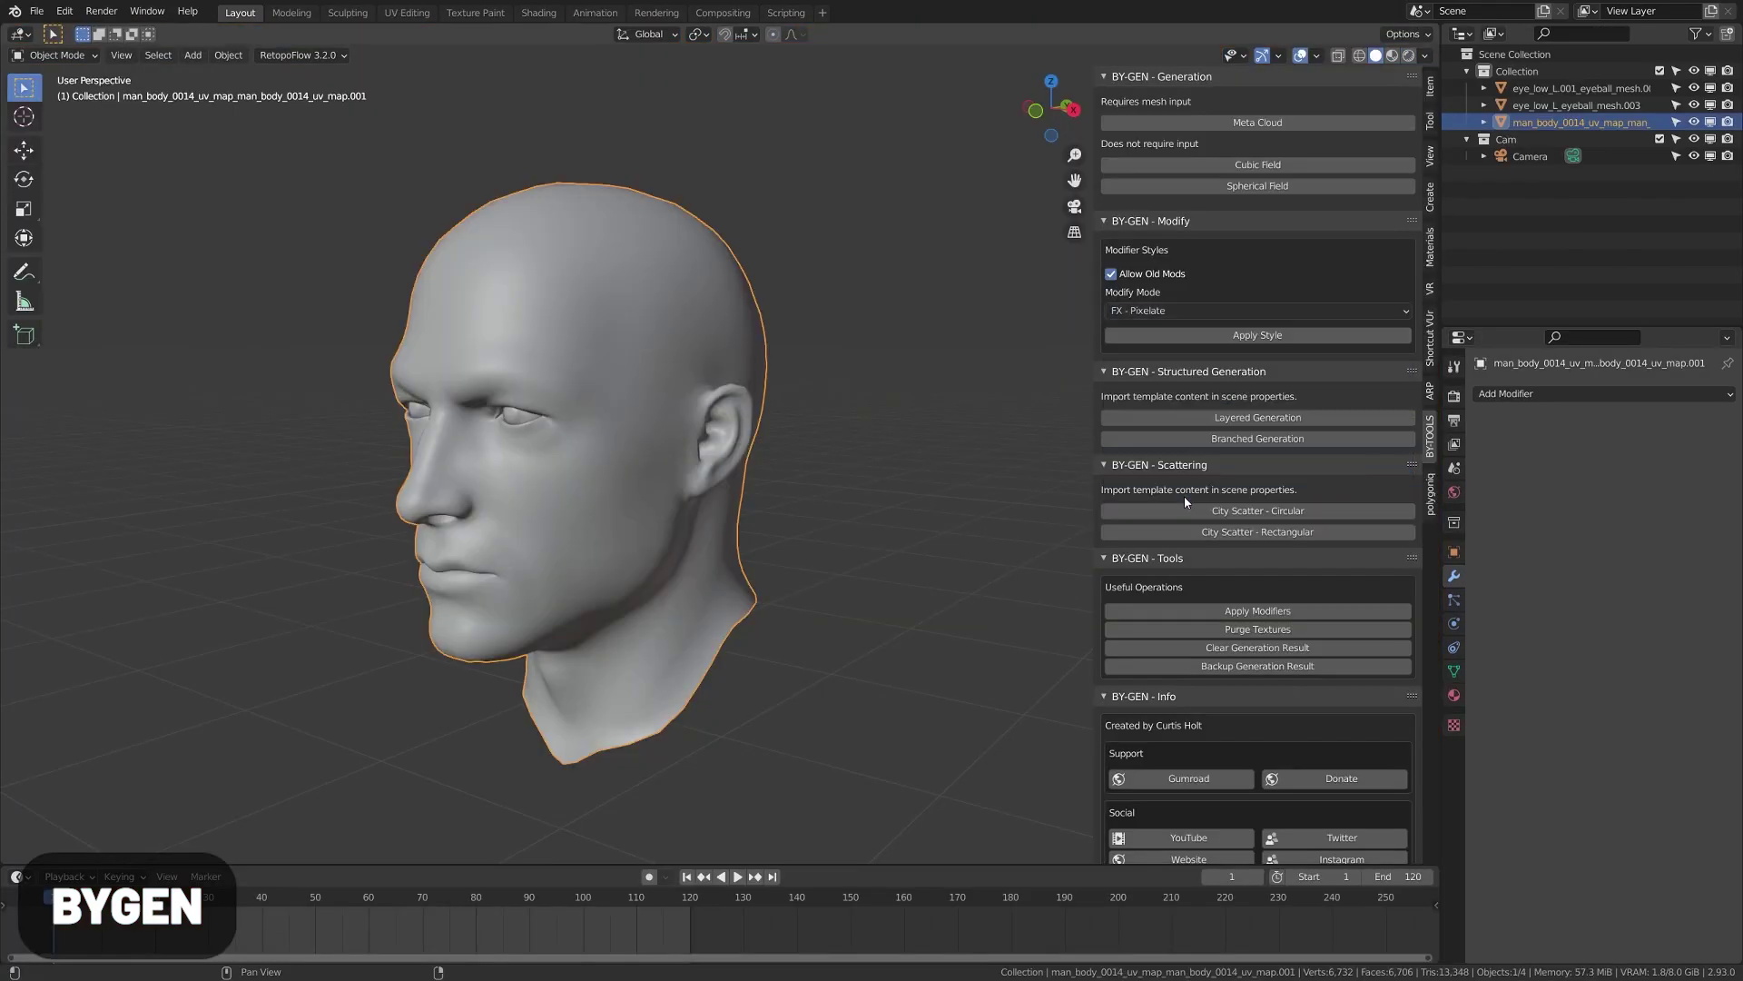
pyautogui.click(1262, 340)
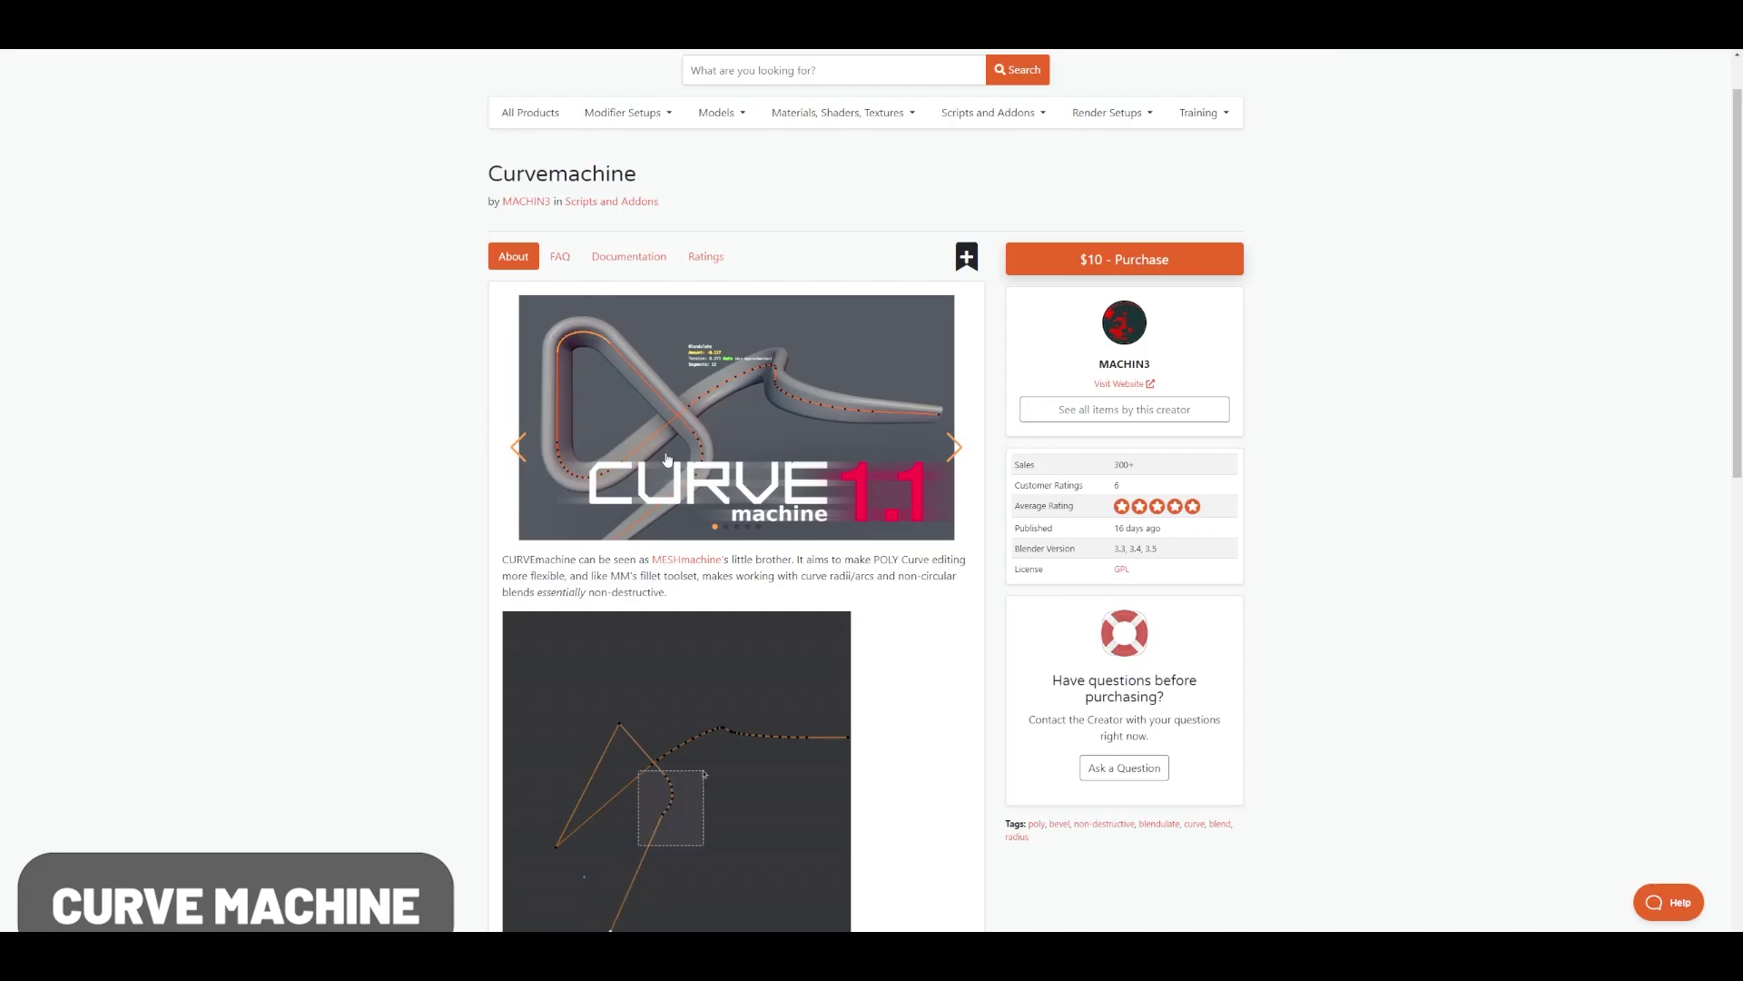
# Step: Watch the CGMatter Curvify video wrapping coloured gradient patches onto a sphere
pyautogui.scroll(-3, 667, 459)
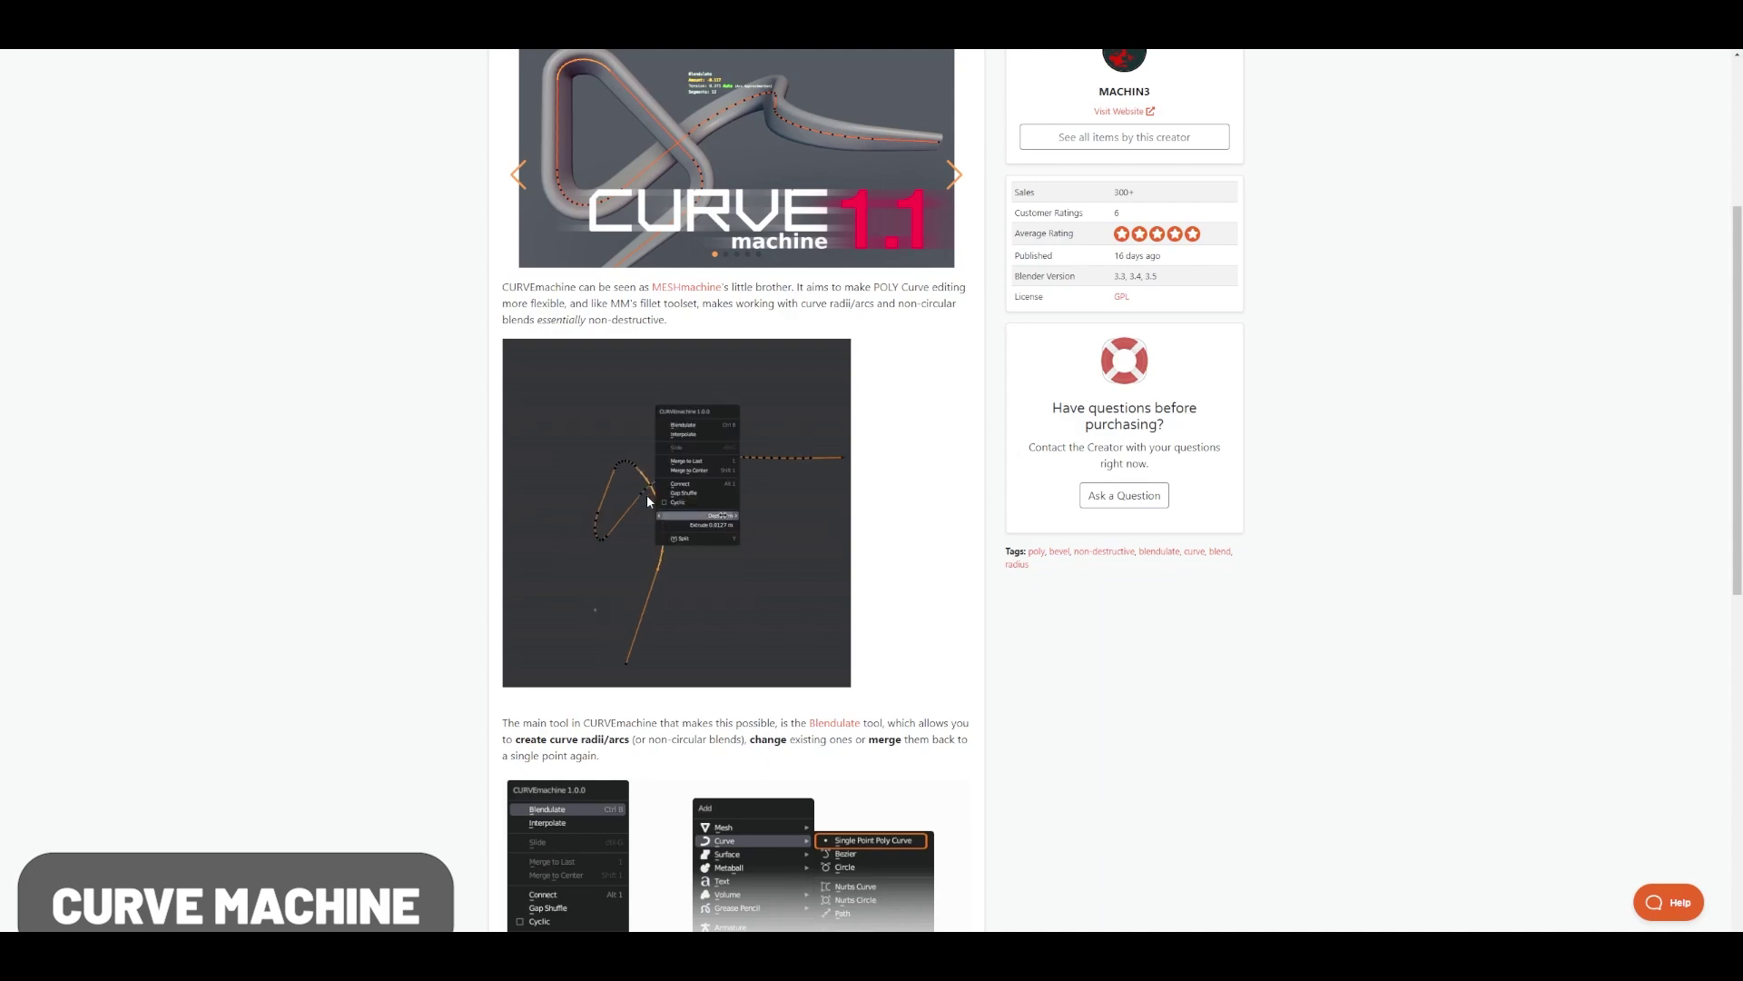
# Step: Scroll the CURVEmachine page down to the Blendulate description and demo image
pyautogui.scroll(-1, 647, 494)
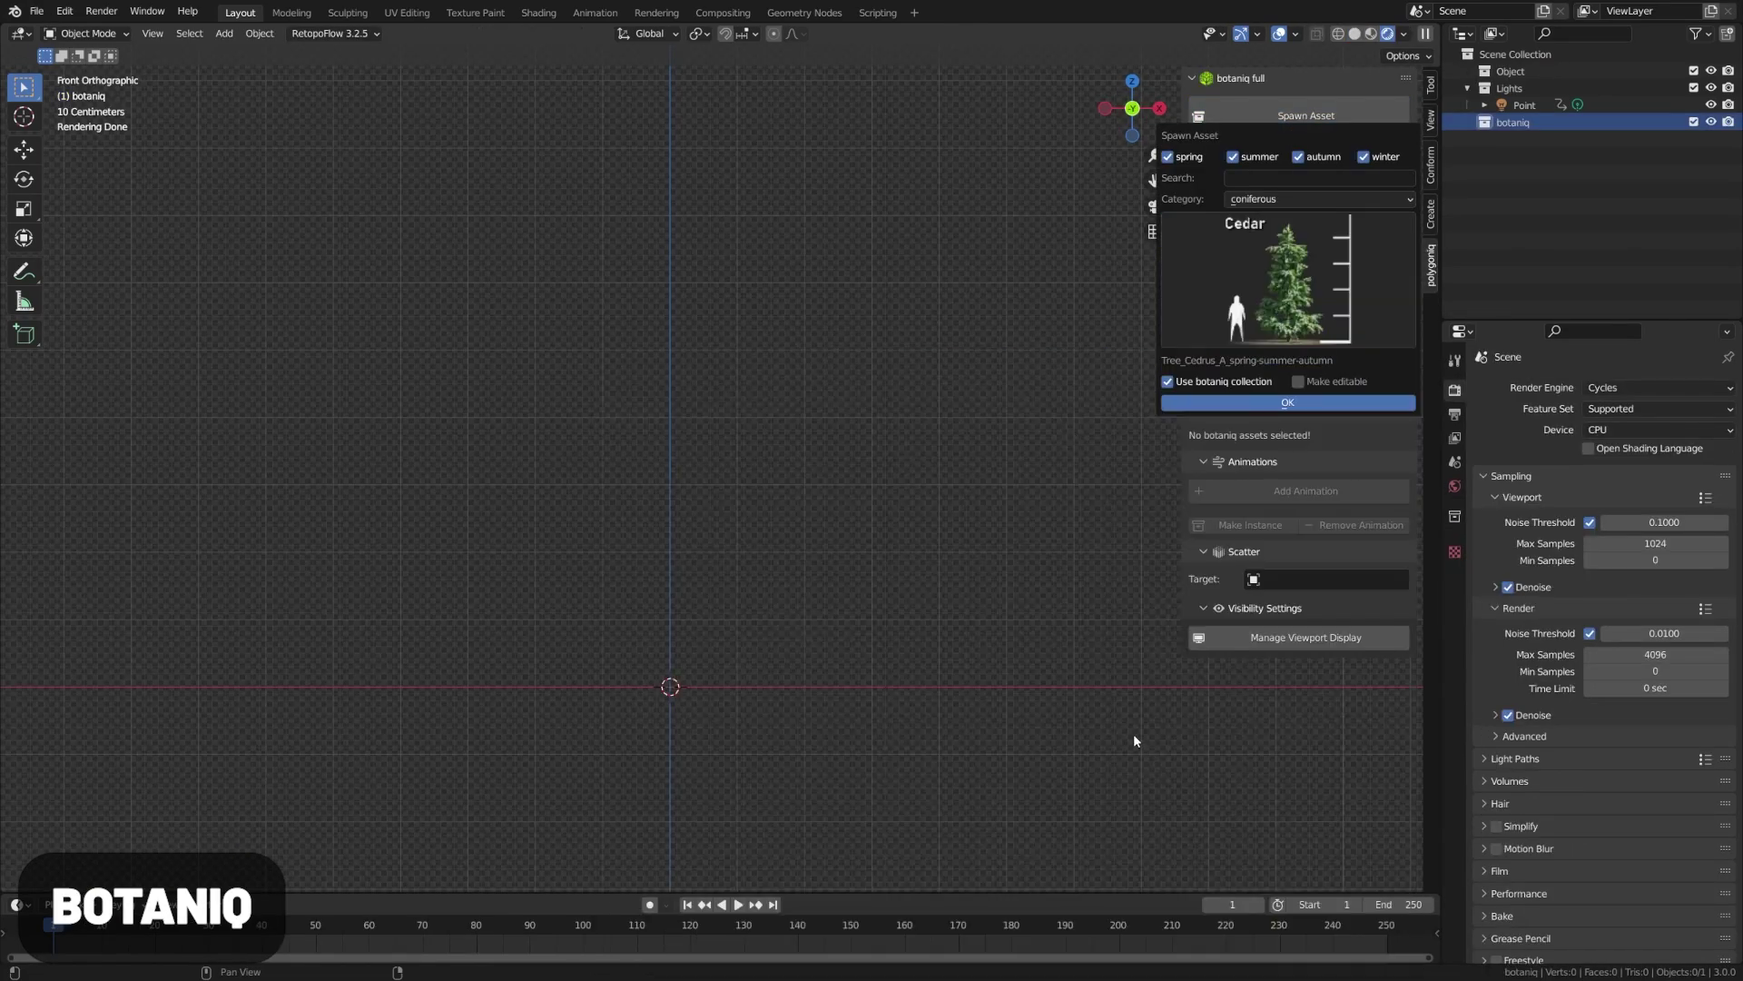
# Step: Spawn the Cedar tree and move it left along the X axis
pyautogui.click(1287, 402)
pyautogui.press('g')
pyautogui.press('x')
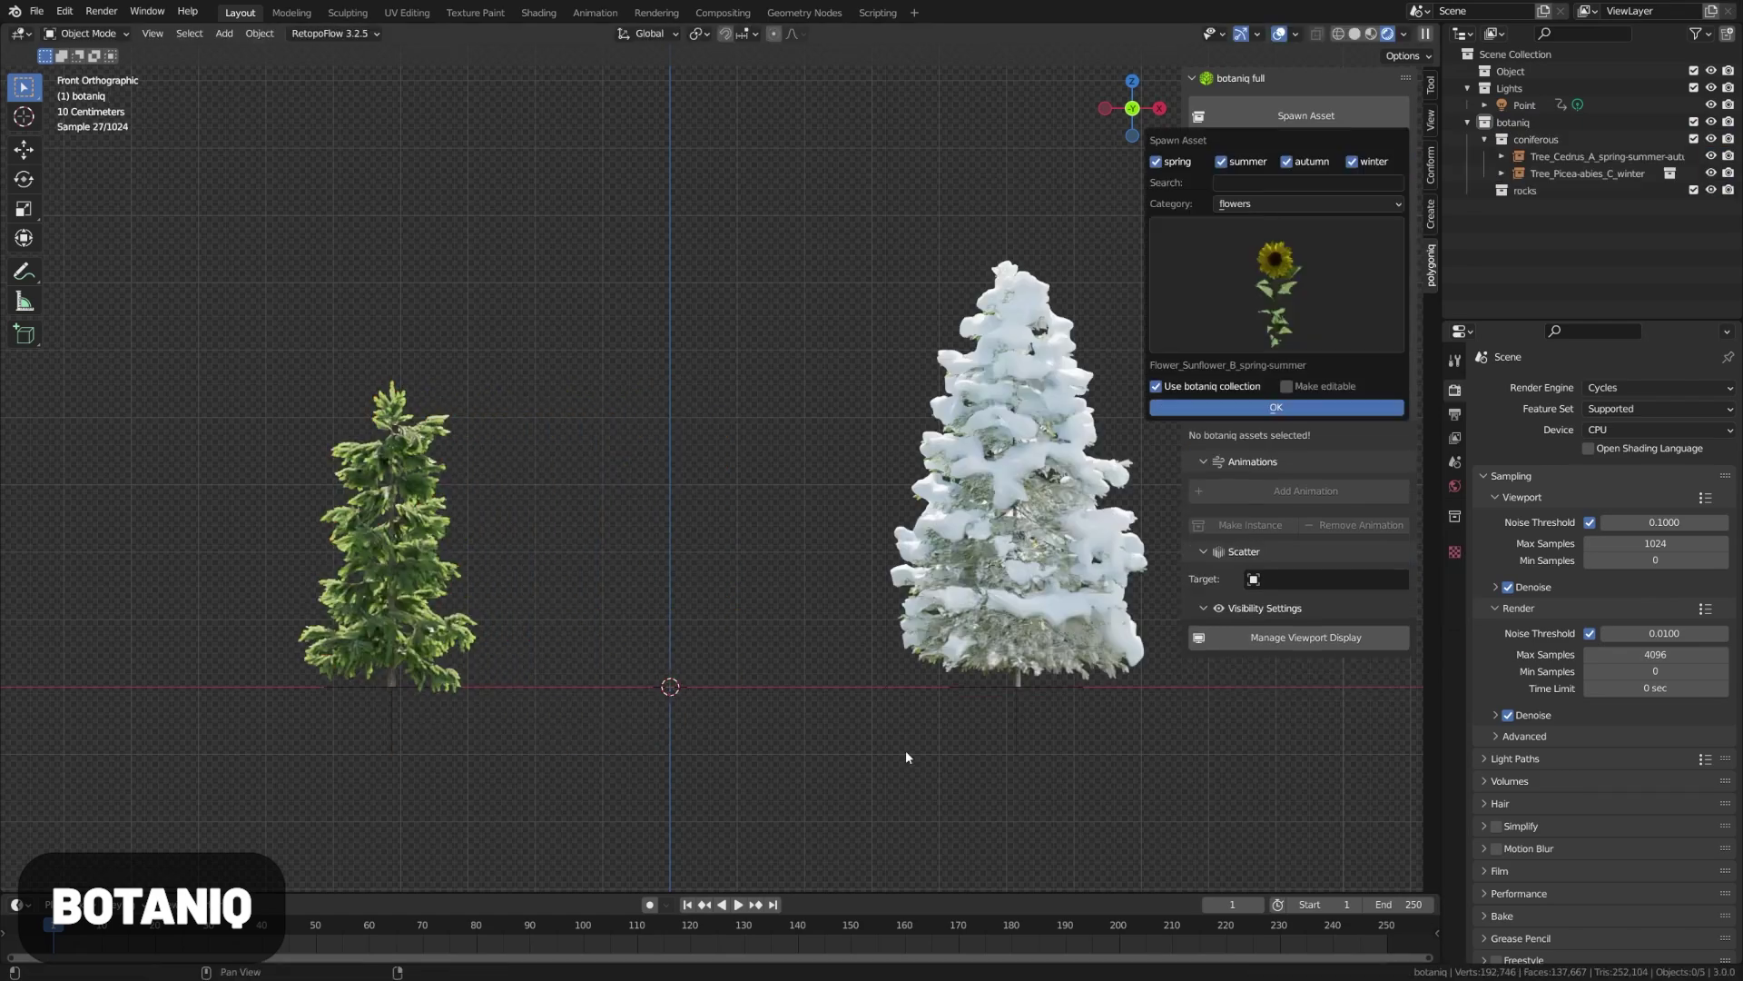
# Step: Spawn a sunflower beside the snowy spruce and frame and orbit the view around it
pyautogui.press('Return')
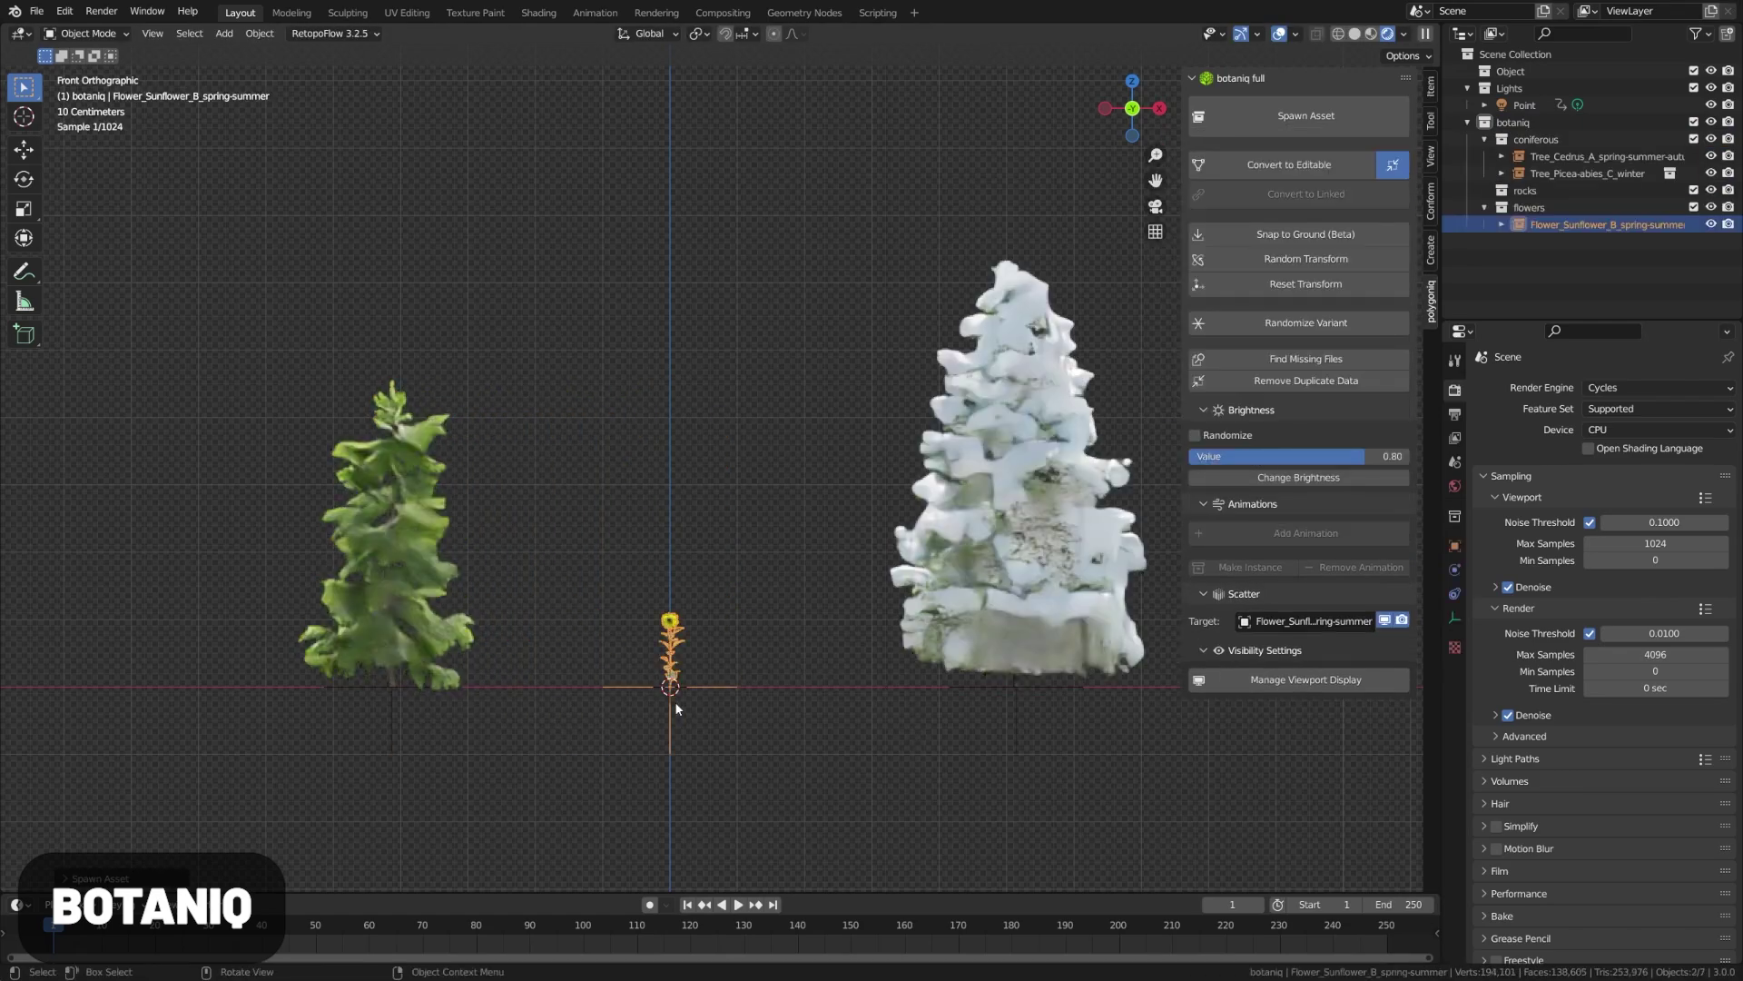
pyautogui.press('KP_Decimal')
pyautogui.moveTo(673, 701); pyautogui.dragTo(1108, 579, button='middle')
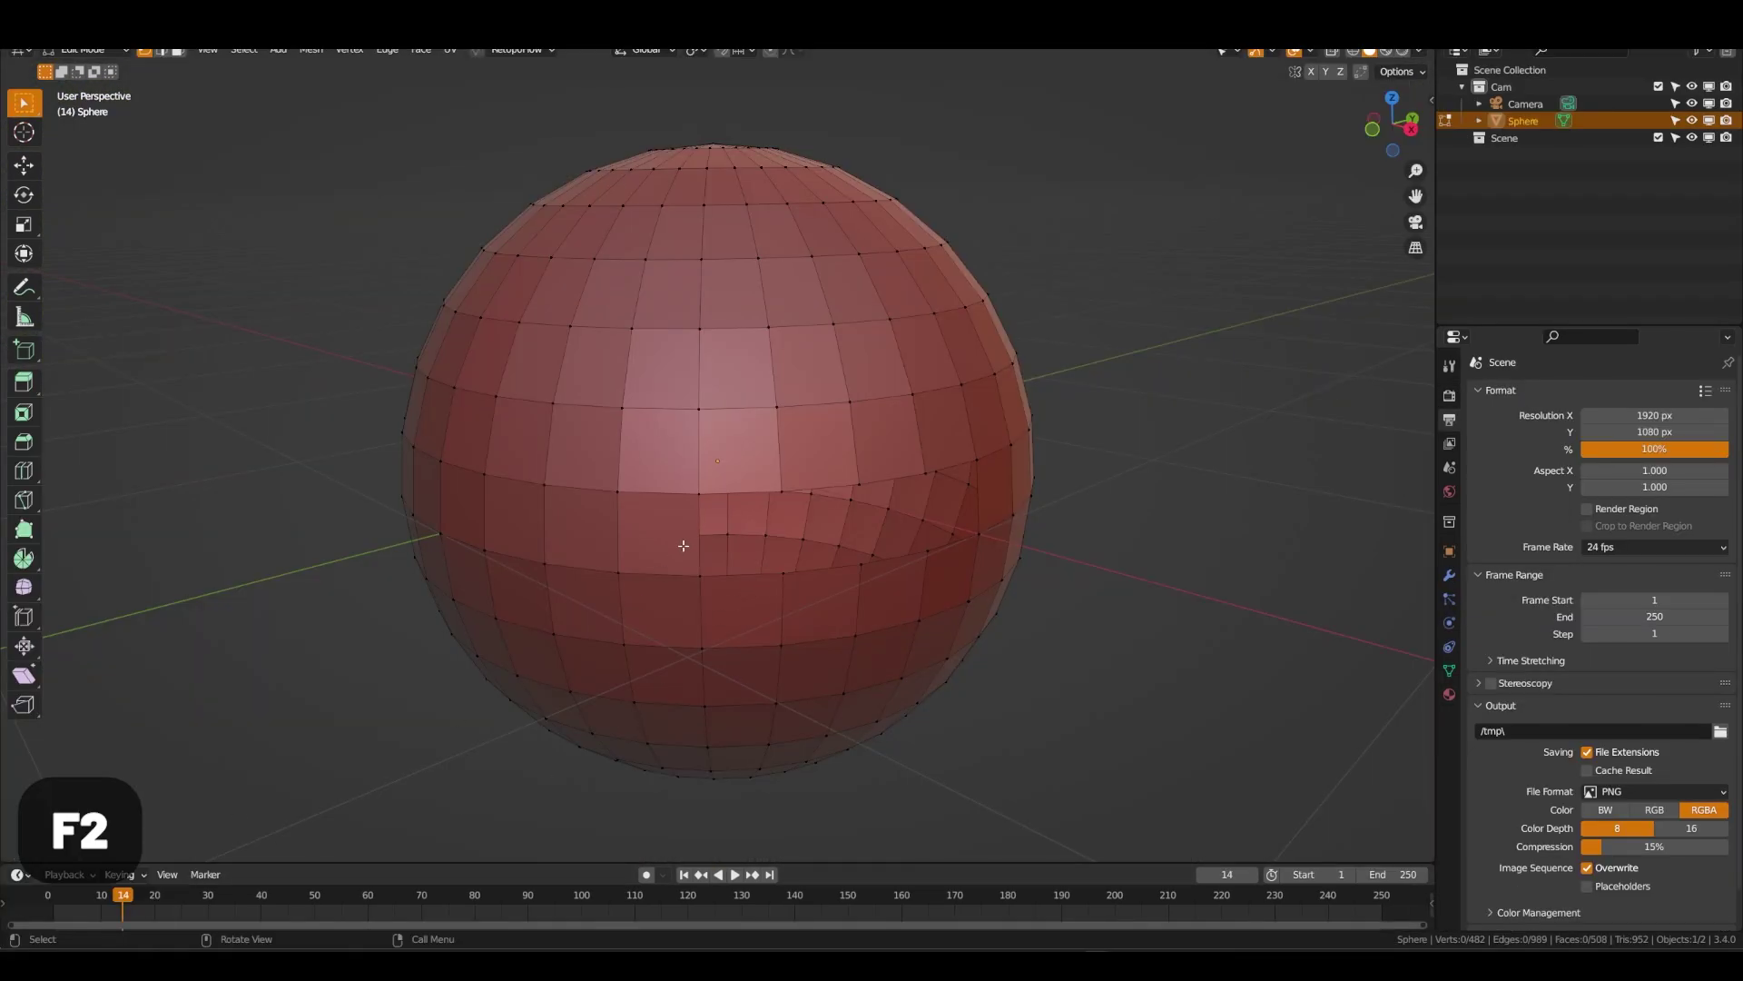
# Step: Orbit around the red sphere to view the gap in its mesh from both sides
pyautogui.moveTo(783, 586)
pyautogui.mouseDown(button='middle')
pyautogui.moveTo(790, 536)
pyautogui.moveTo(719, 535)
pyautogui.moveTo(735, 591)
pyautogui.moveTo(758, 601)
pyautogui.mouseUp(button='middle')
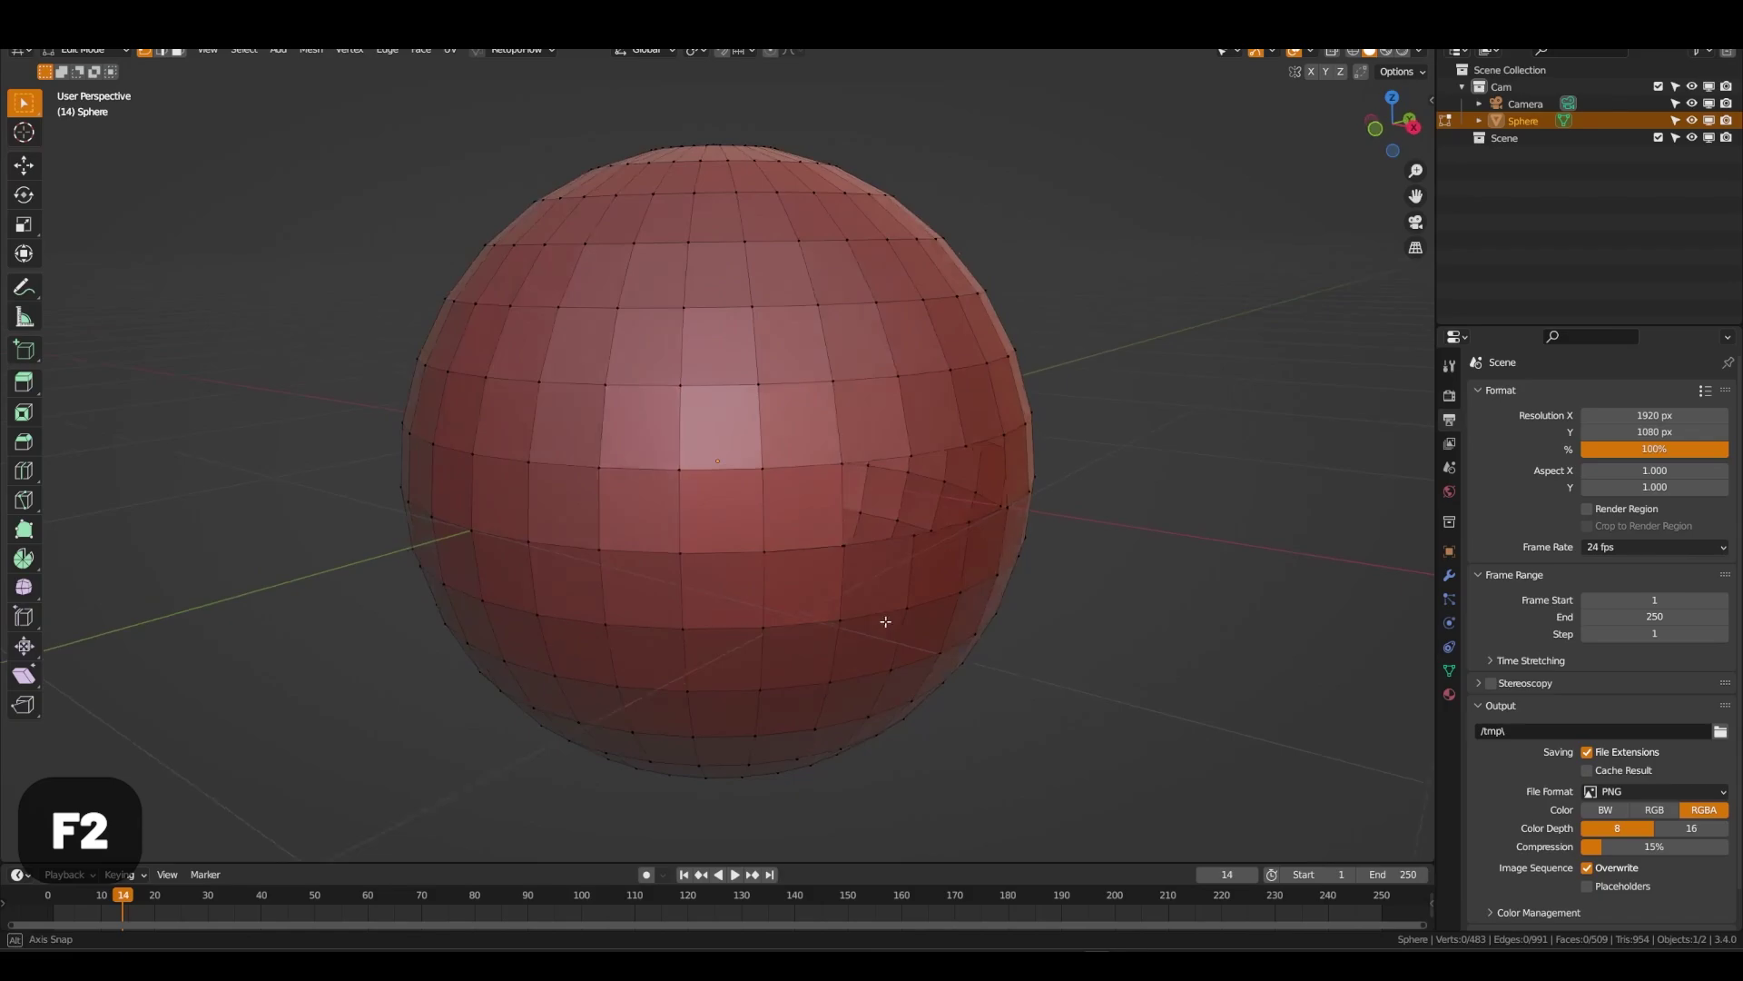
pyautogui.moveTo(885, 621); pyautogui.dragTo(801, 628, button='middle')
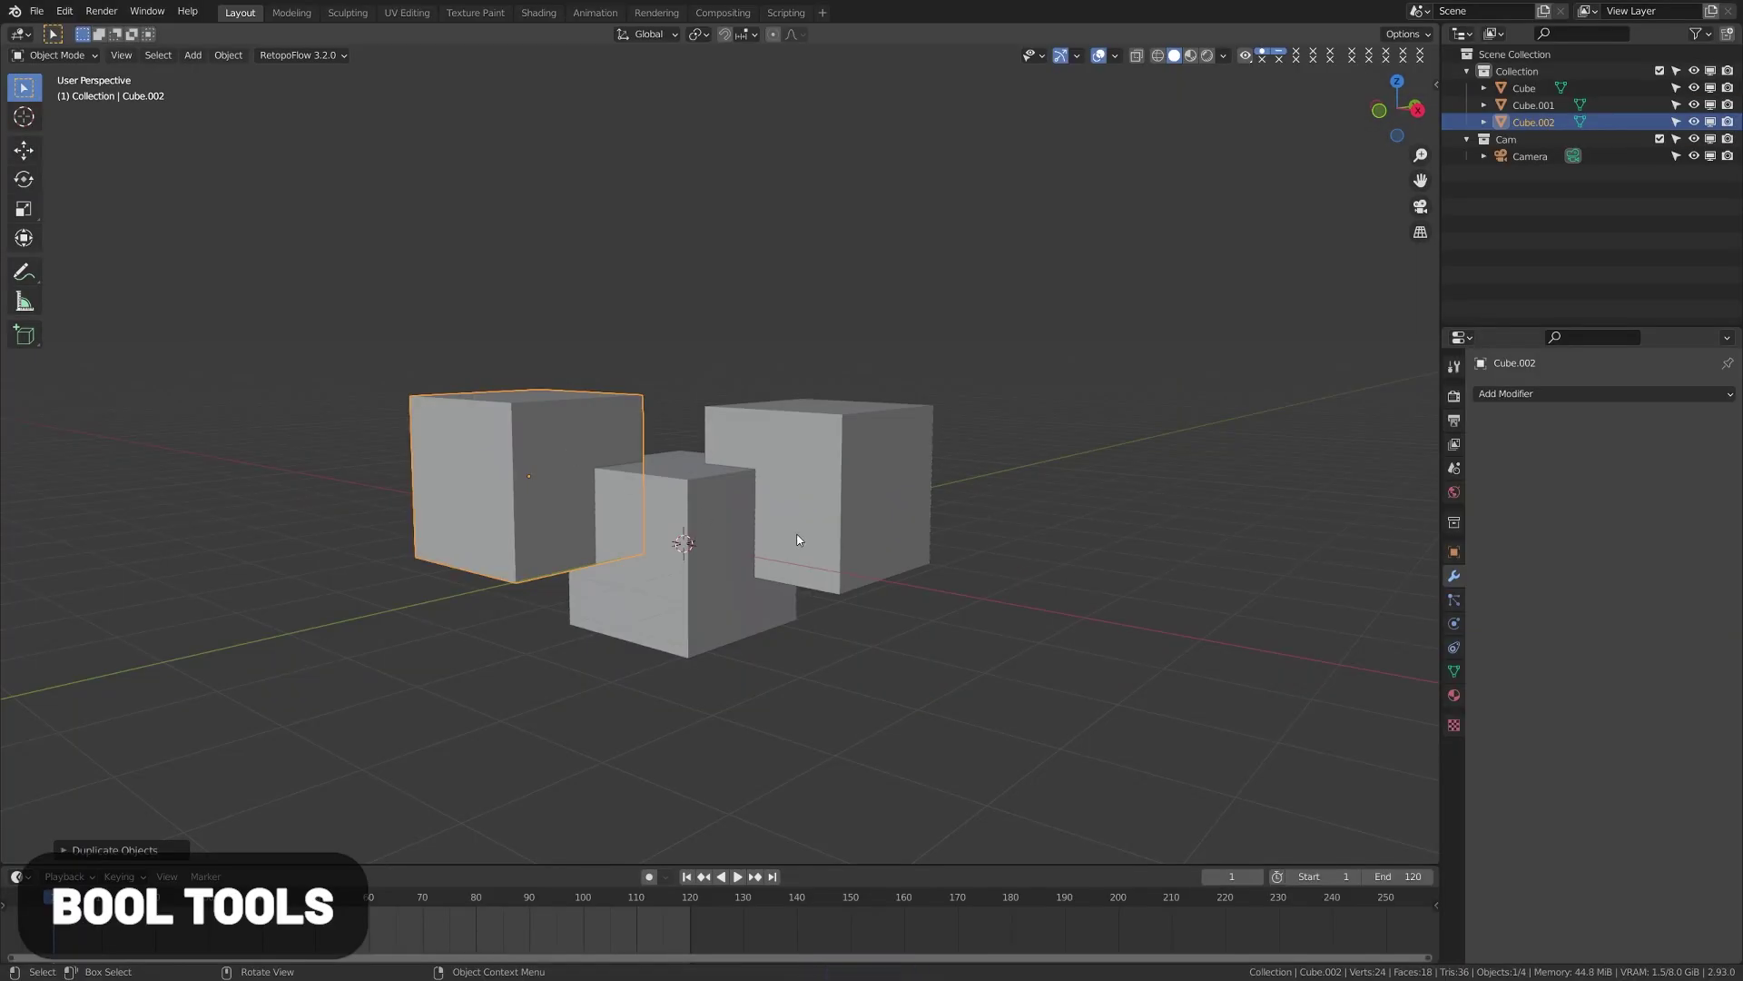
# Step: Select the left cube then the centre Cube and union them with a Bool Tool brush
pyautogui.press('ctrl+shift+KP_Subtract')
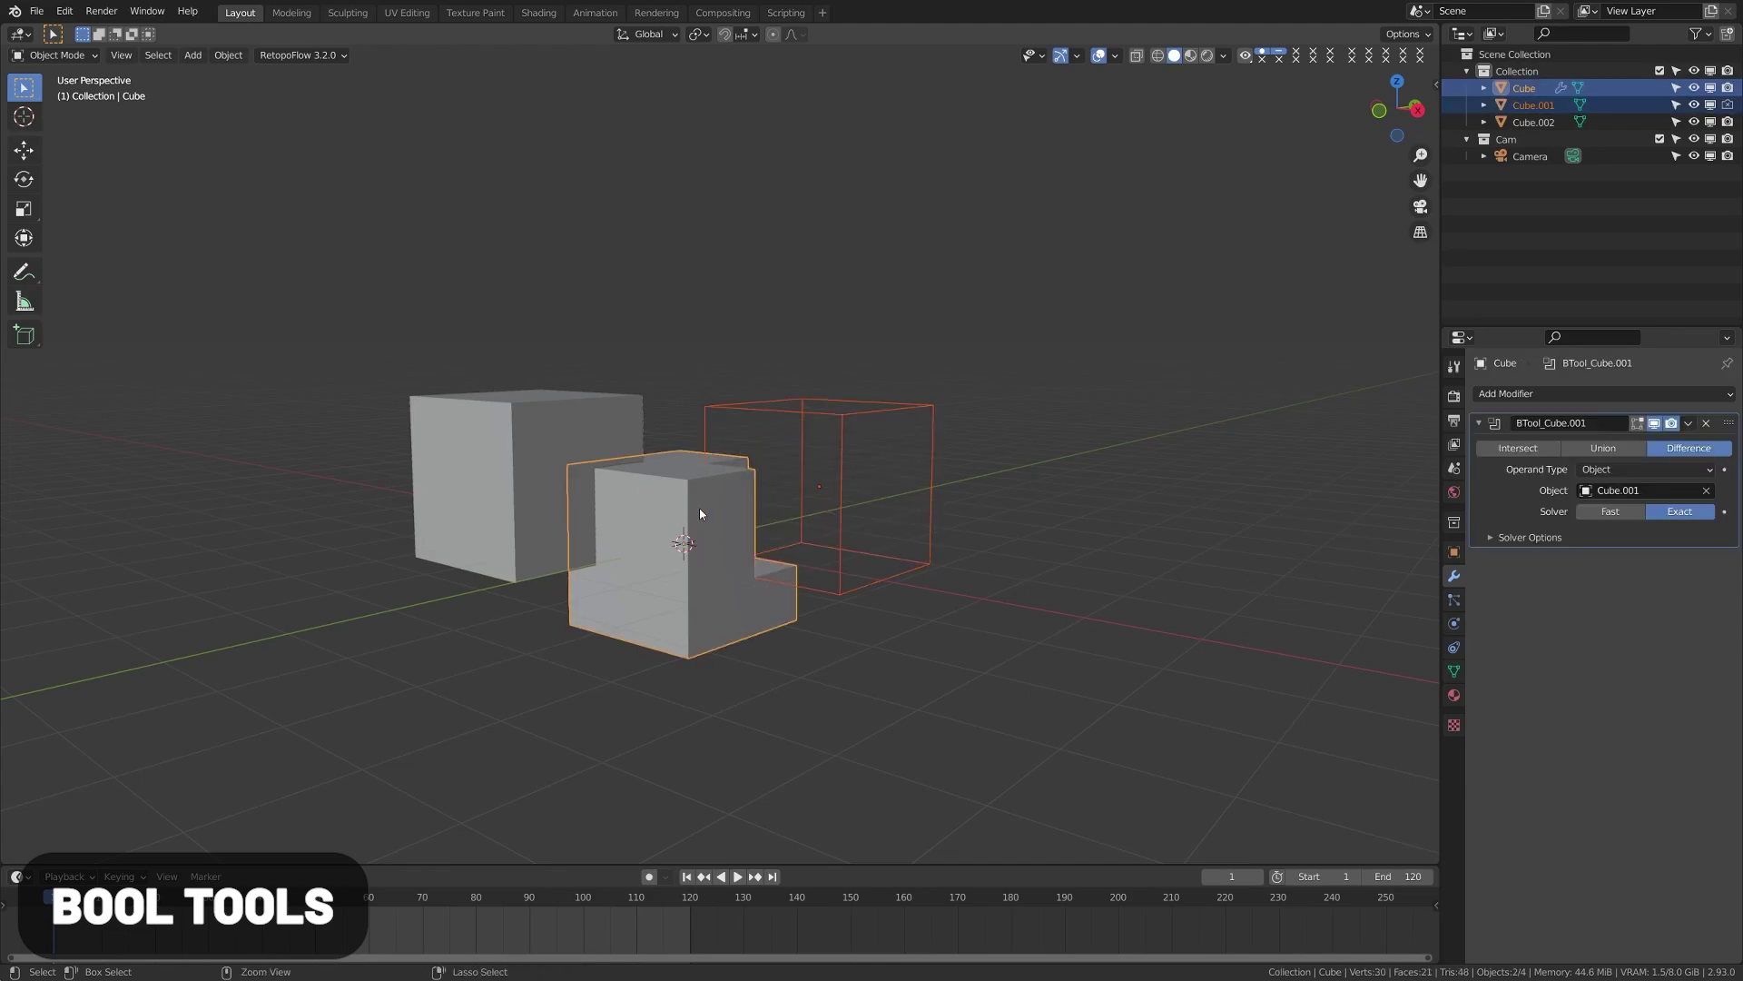
pyautogui.hotkey('alt', 'a')
pyautogui.click(538, 416)
pyautogui.keyDown('shift'); pyautogui.click(645, 492); pyautogui.keyUp('shift')
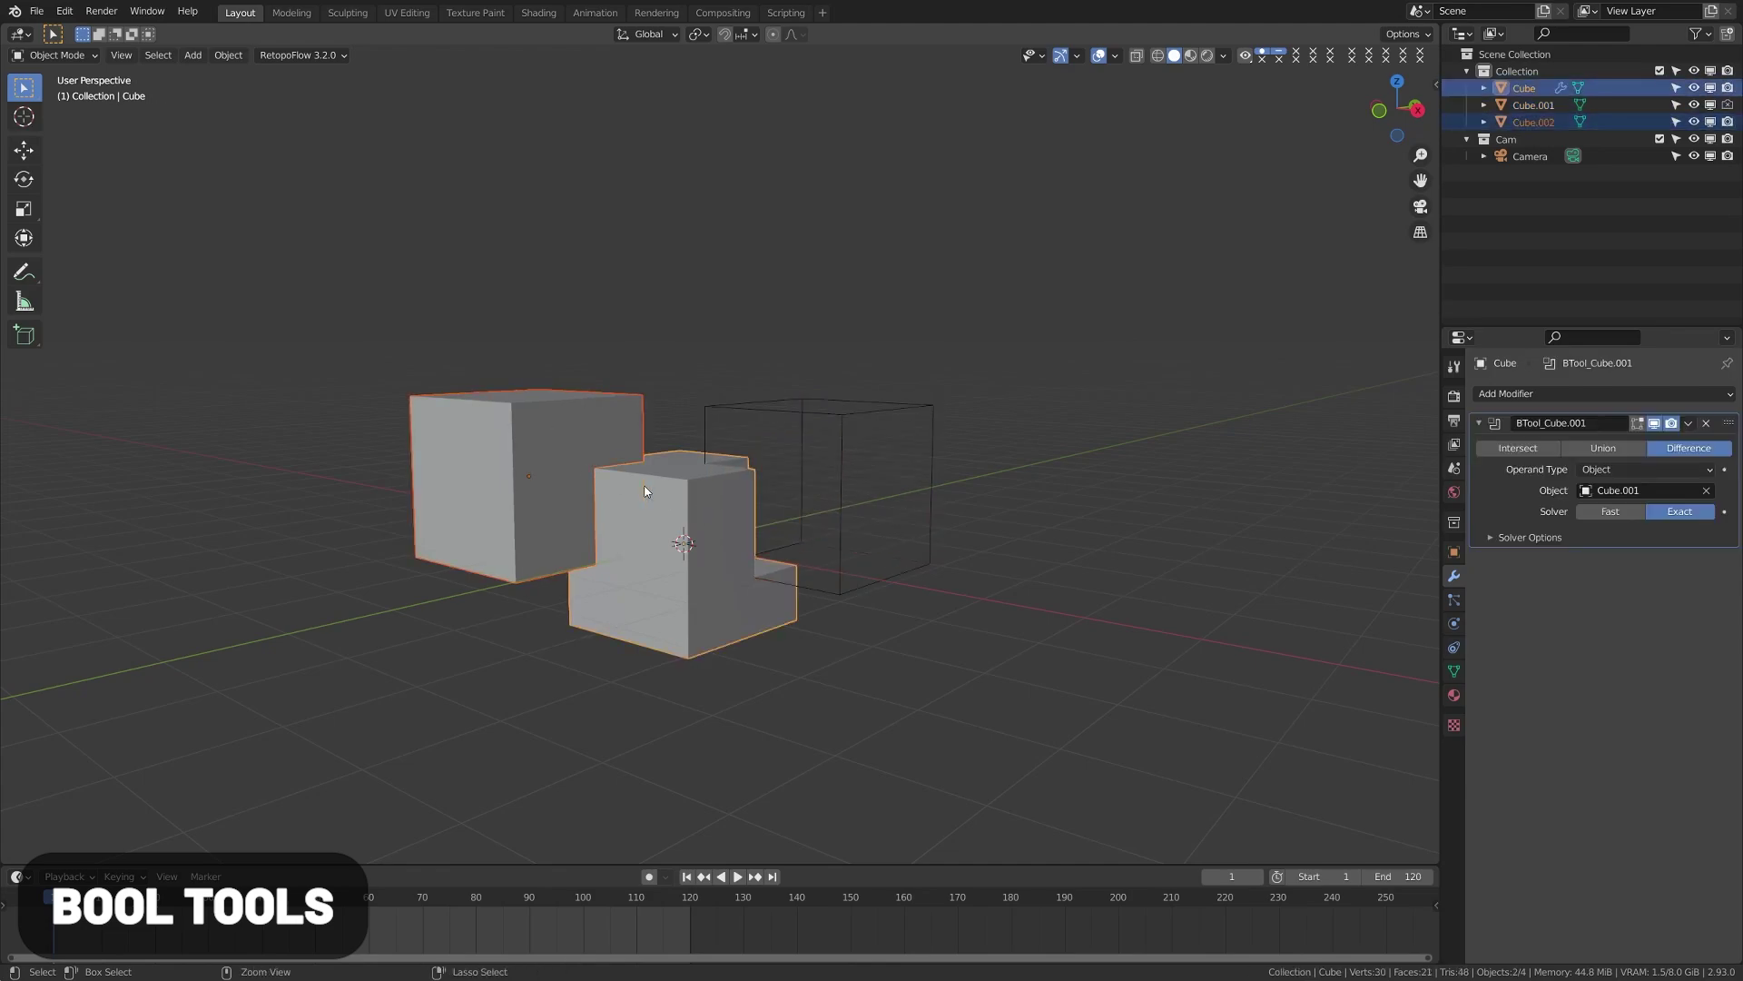
pyautogui.press('ctrl+shift+KP_Add')
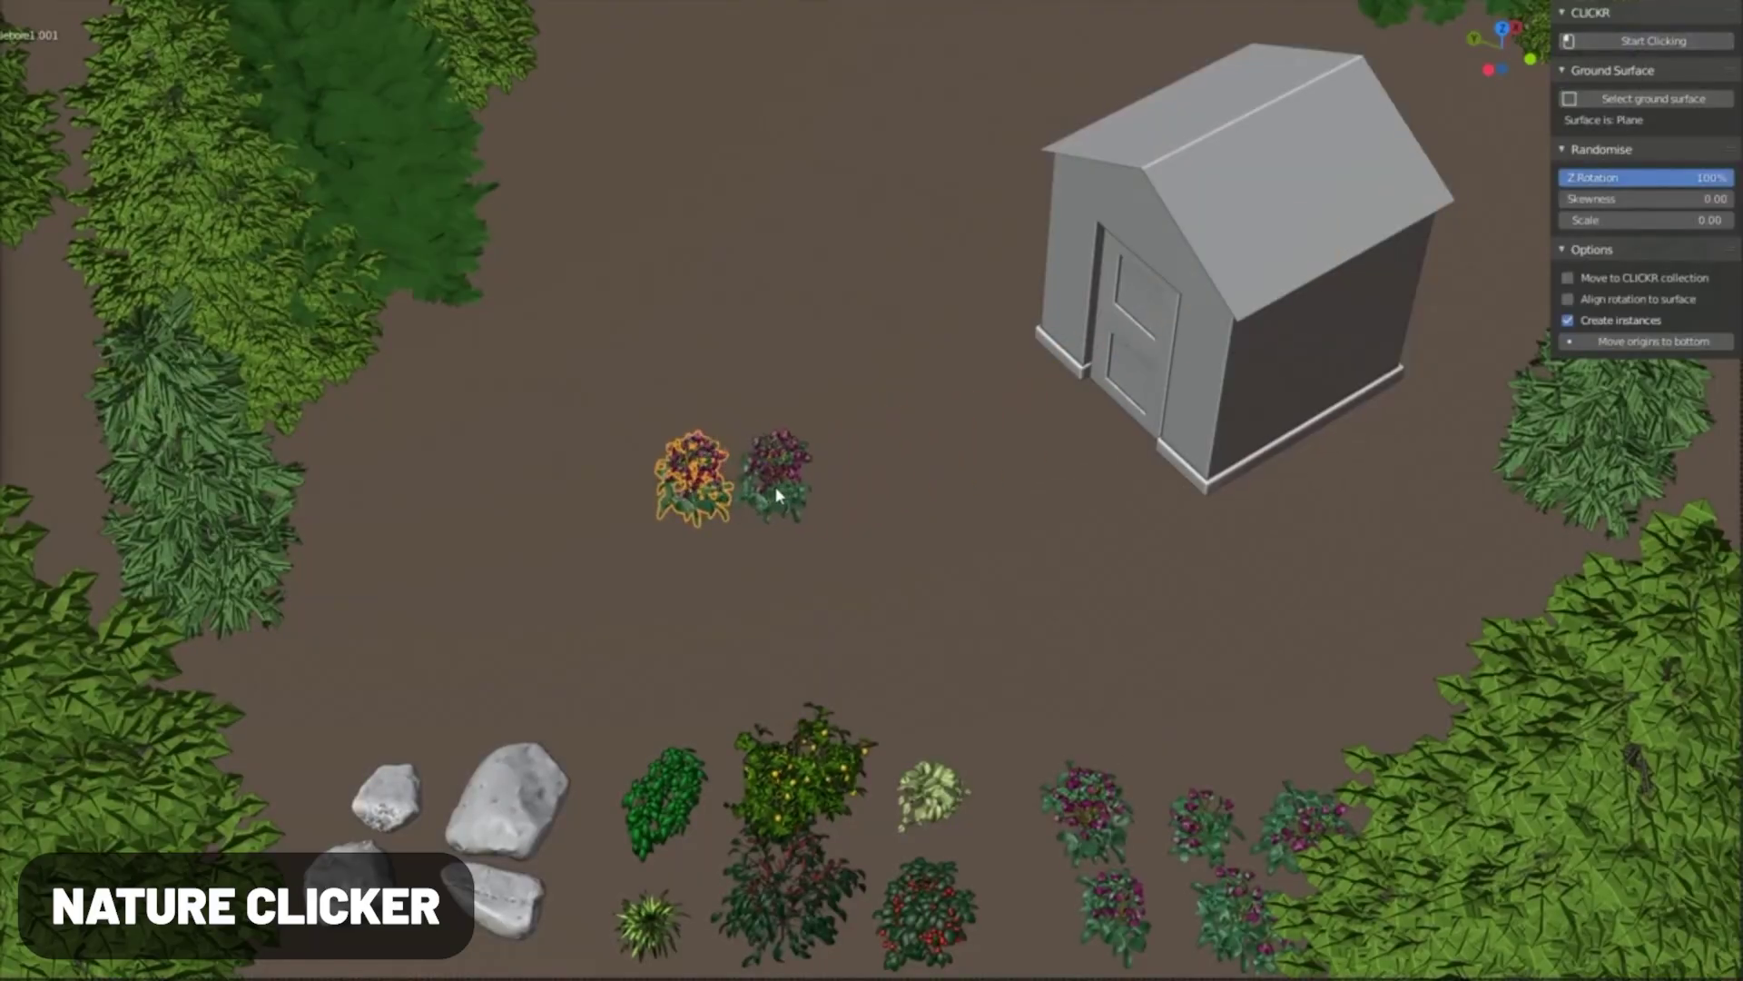
# Step: Place a row of four Nature Clicker flowers and start a second row below
pyautogui.click(776, 490)
pyautogui.click(876, 491)
pyautogui.click(967, 493)
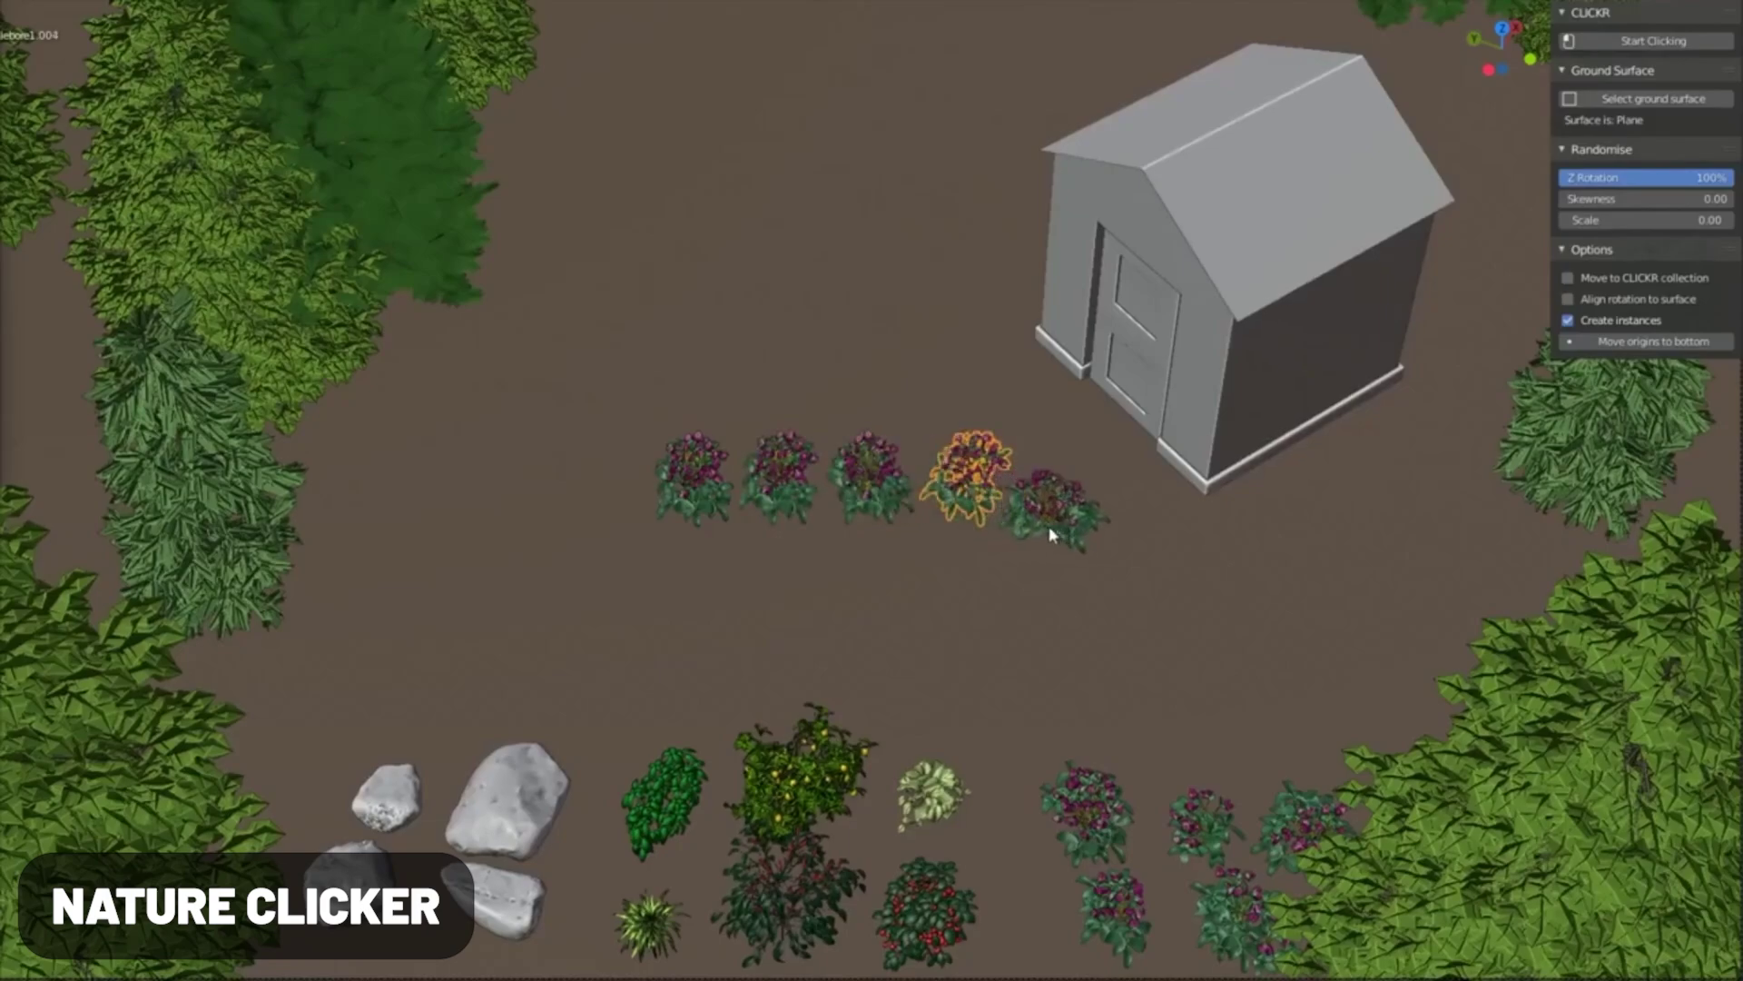
pyautogui.click(1053, 525)
pyautogui.click(984, 625)
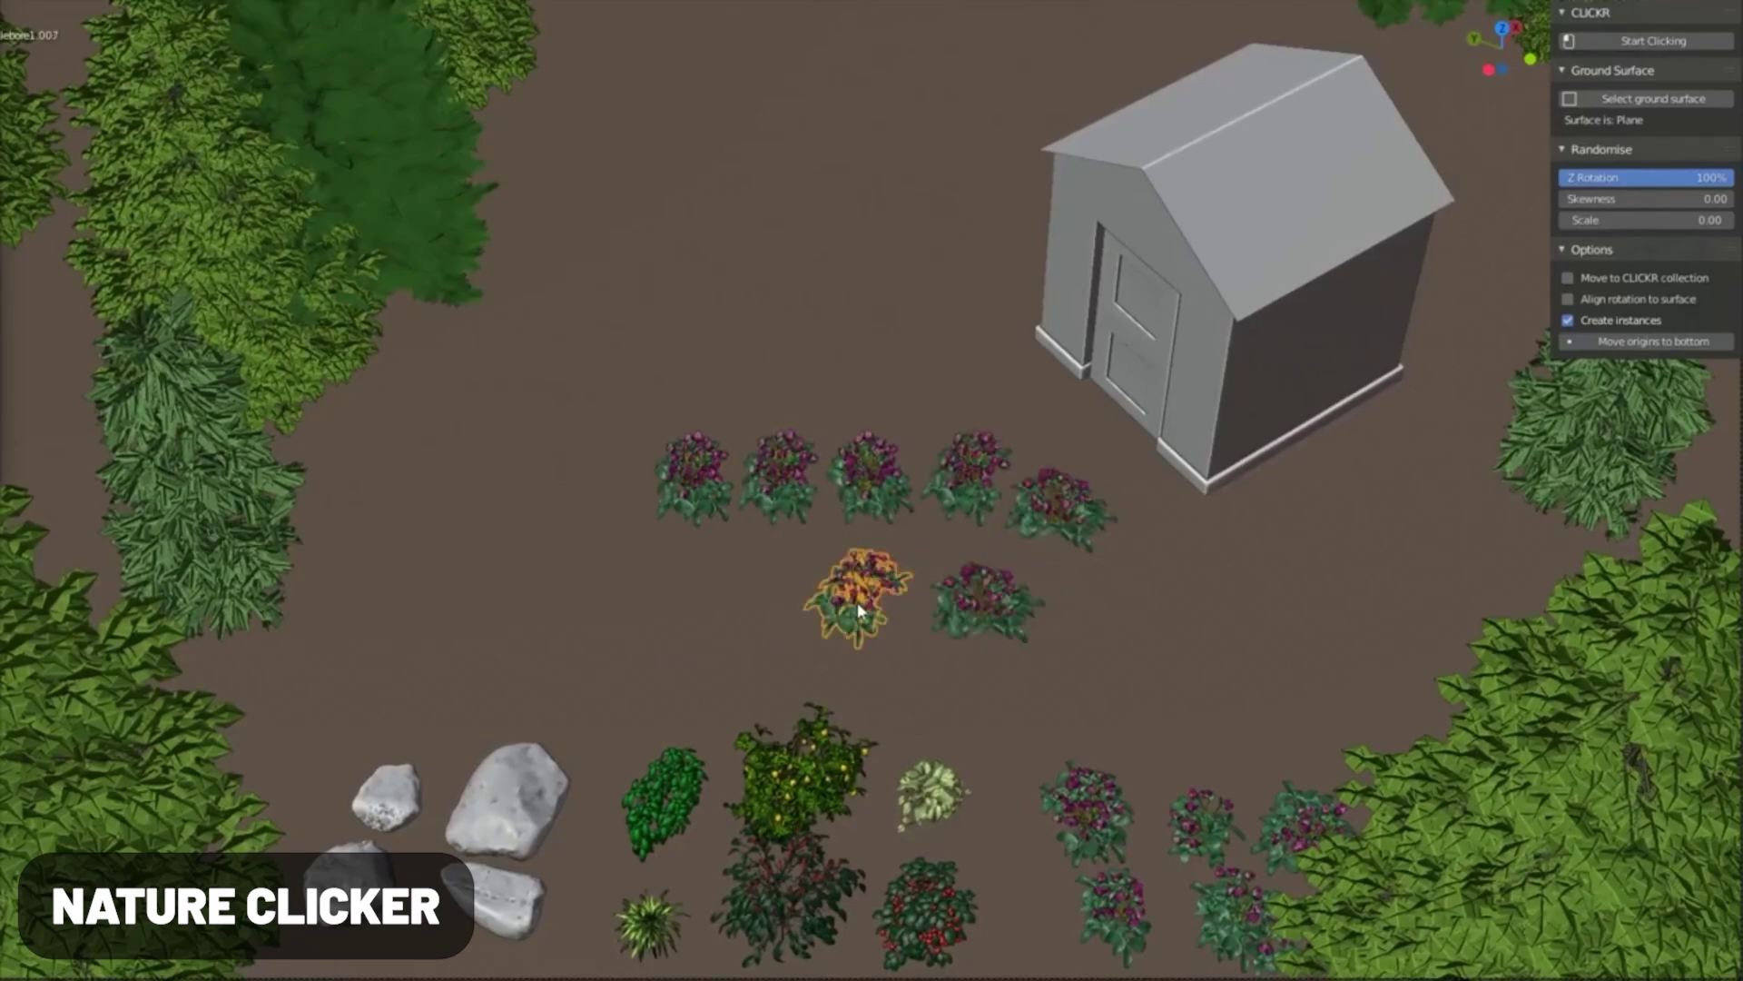
# Step: Box-select and delete the placed flowers, then set random Z rotation to 0%
pyautogui.moveTo(569, 420); pyautogui.dragTo(1109, 624)
pyautogui.press('Delete')
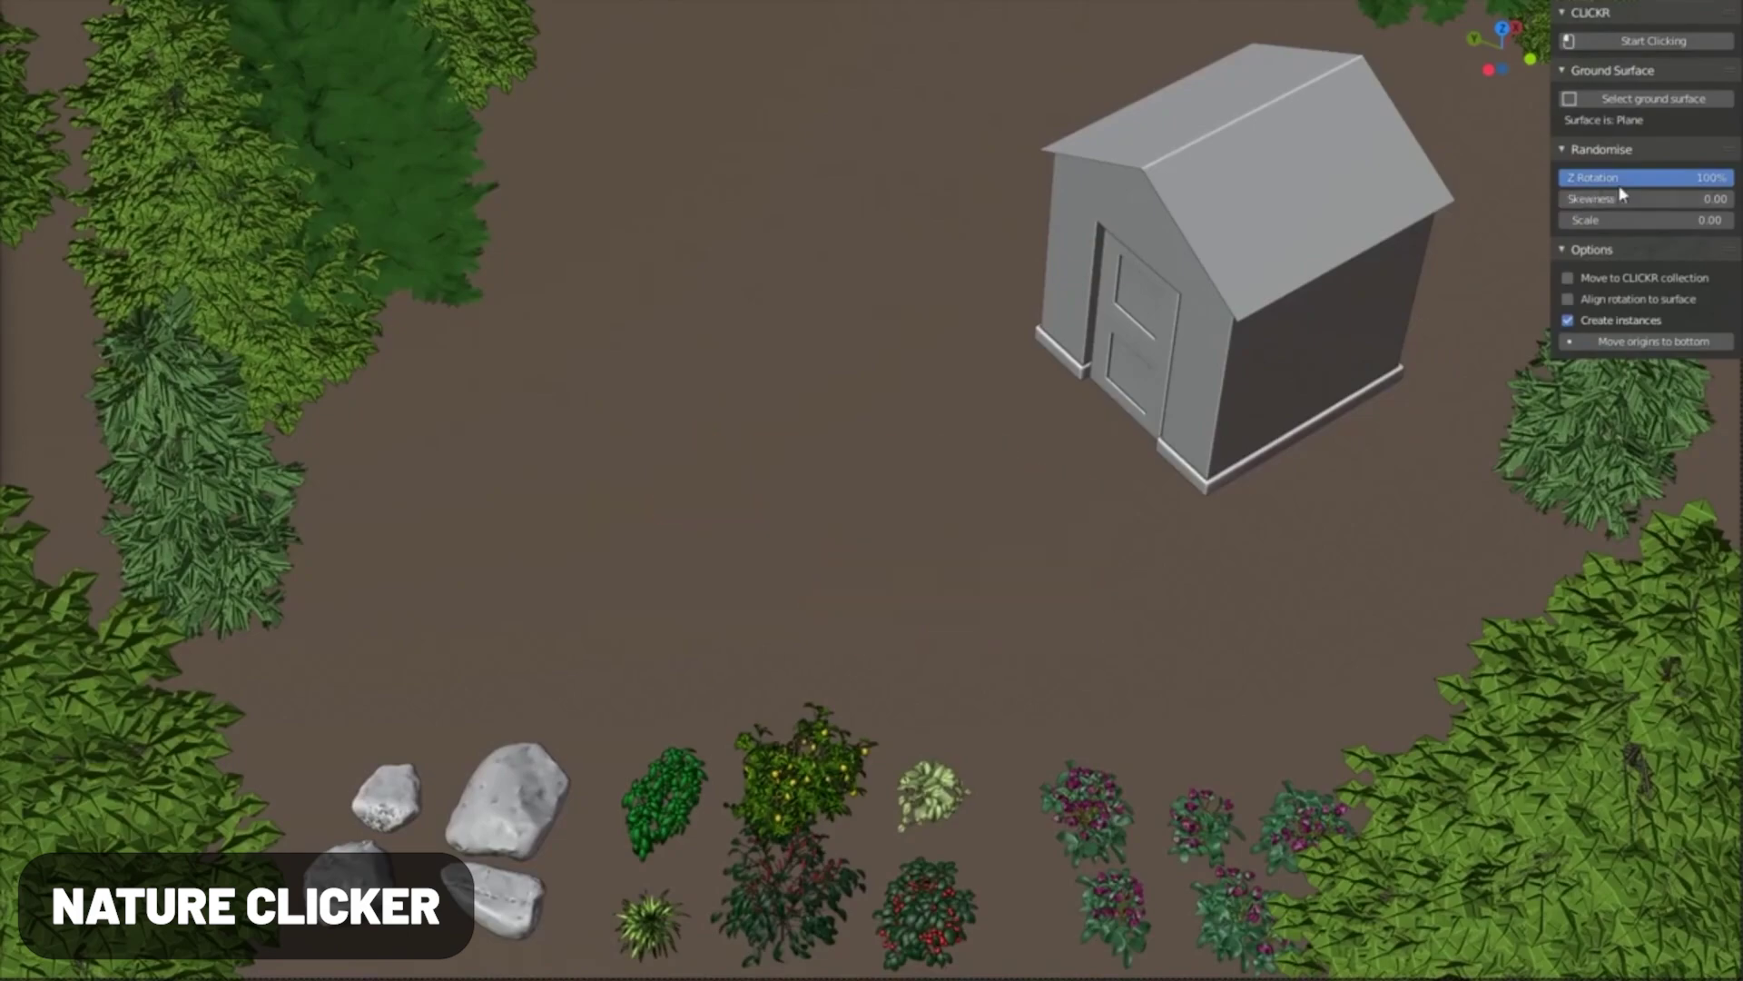
pyautogui.moveTo(1618, 180); pyautogui.dragTo(1562, 180)
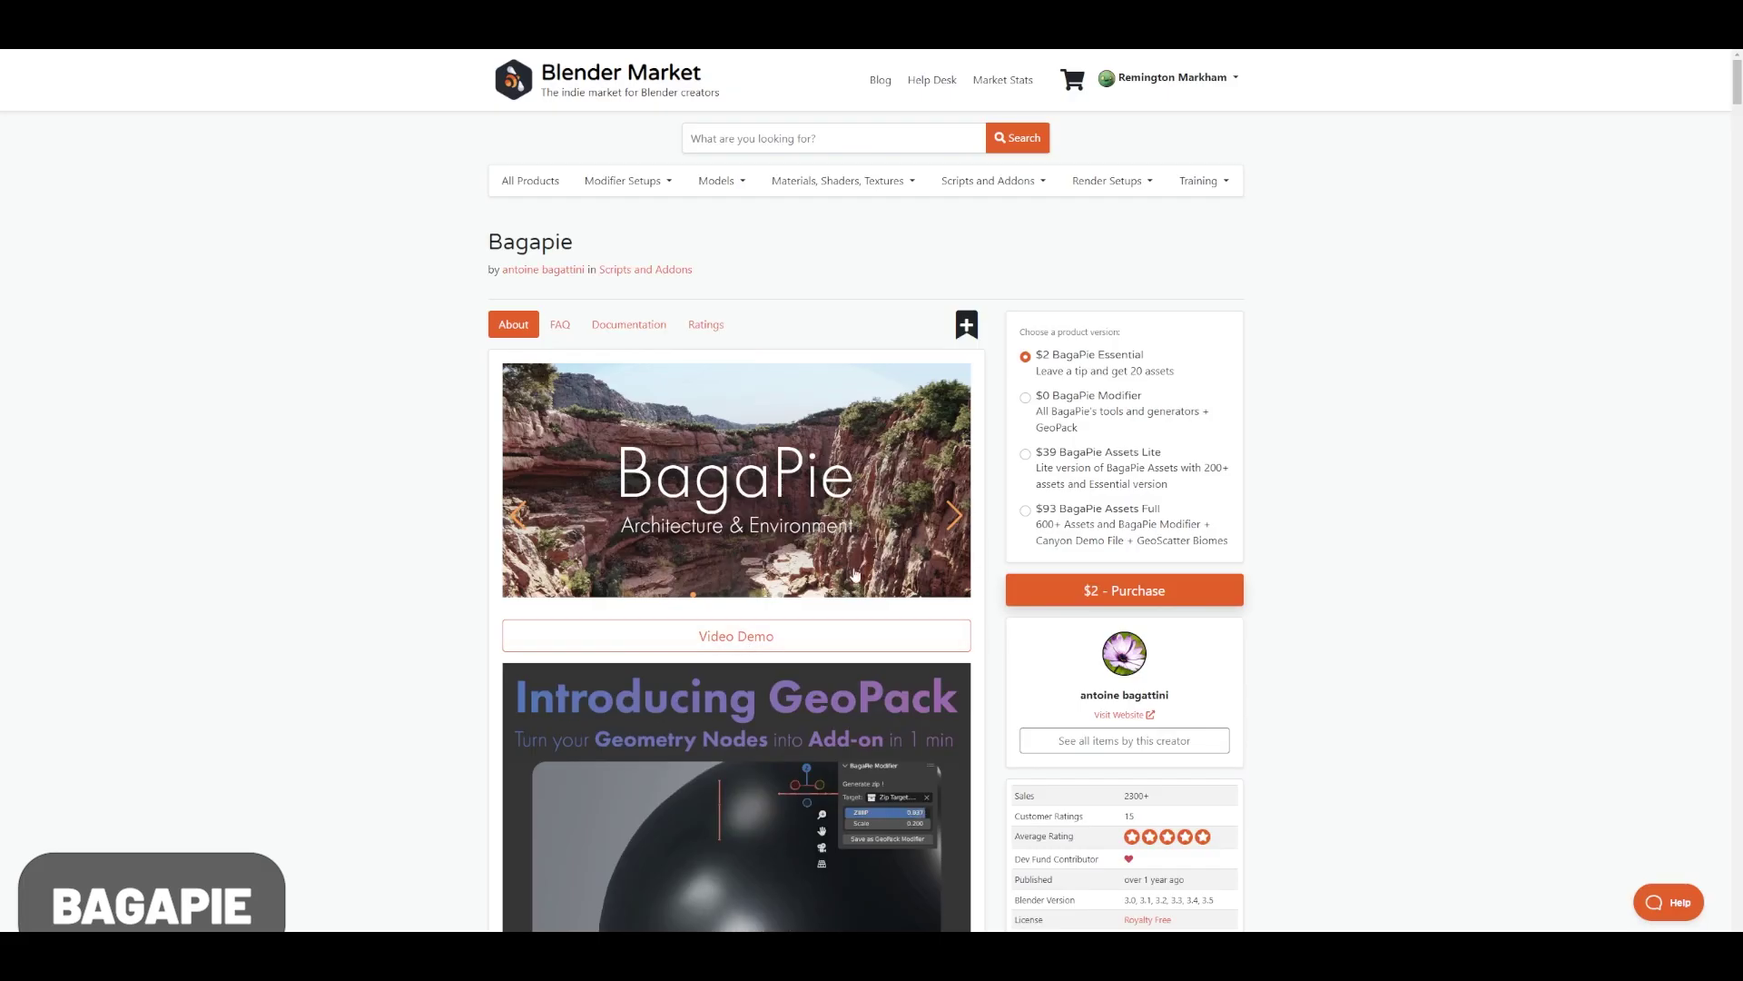
pyautogui.scroll(-3, 770, 536)
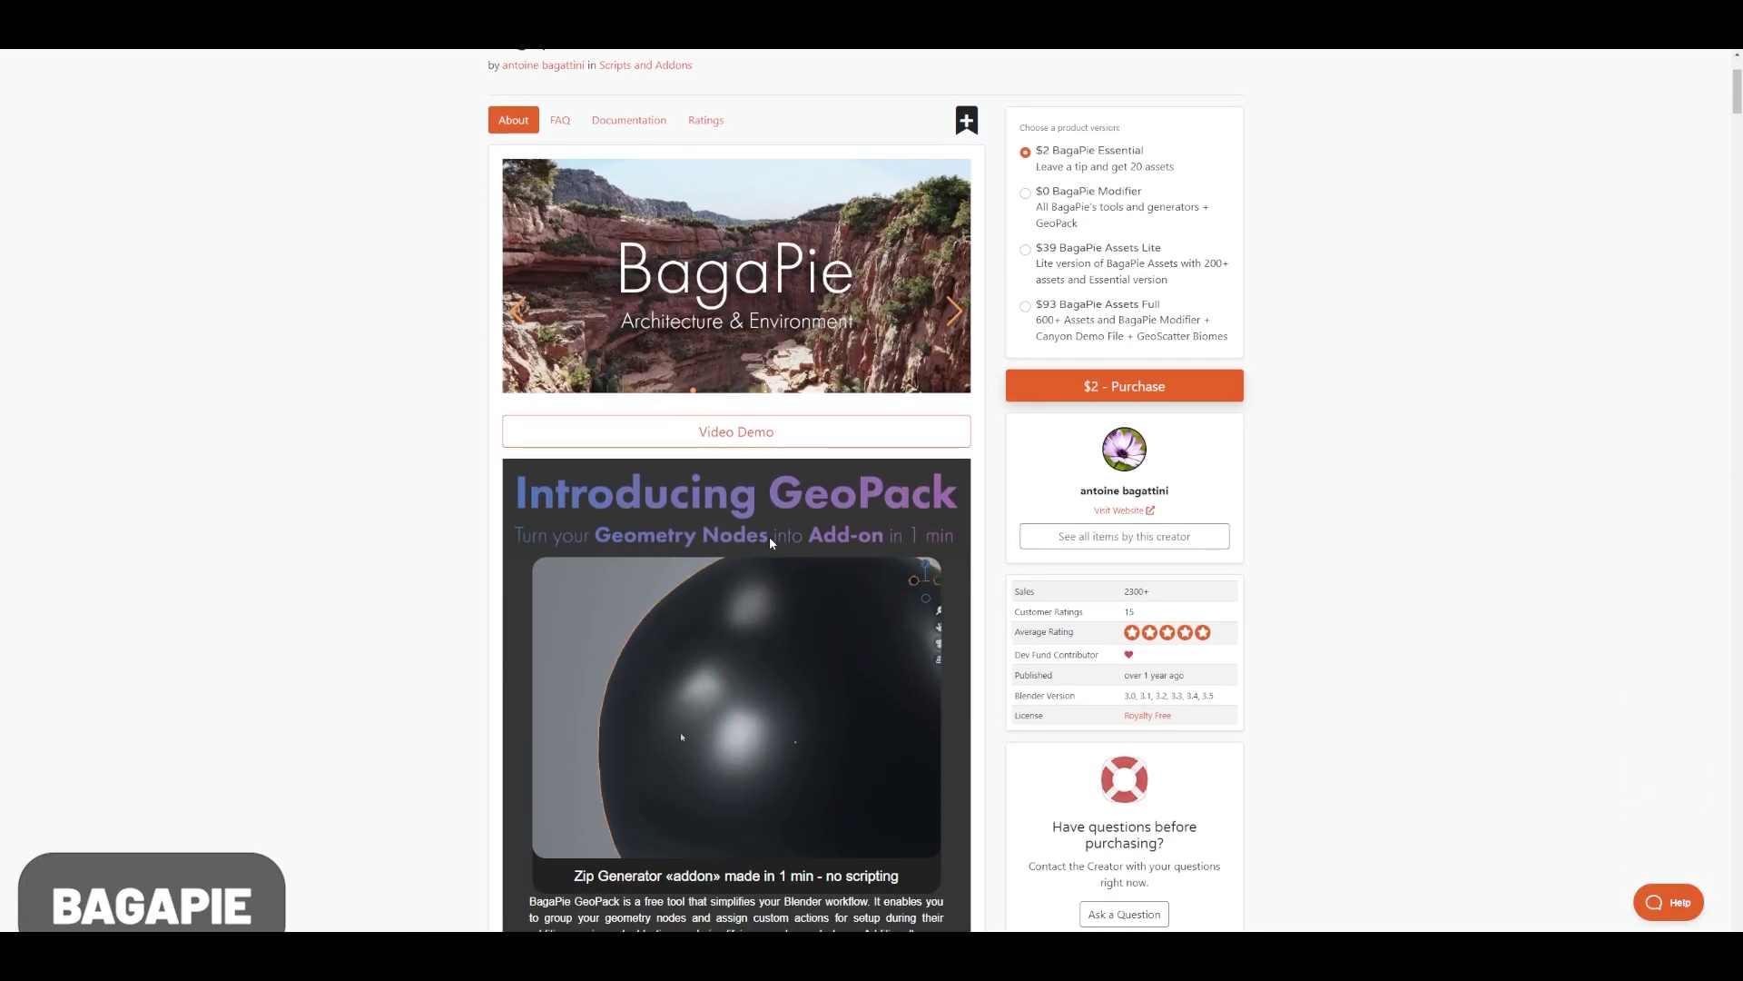
# Step: Scroll BagaPie's page past GeoPack to the Scattering, Architecture and Parametric Presets tools list
pyautogui.scroll(-5, 770, 542)
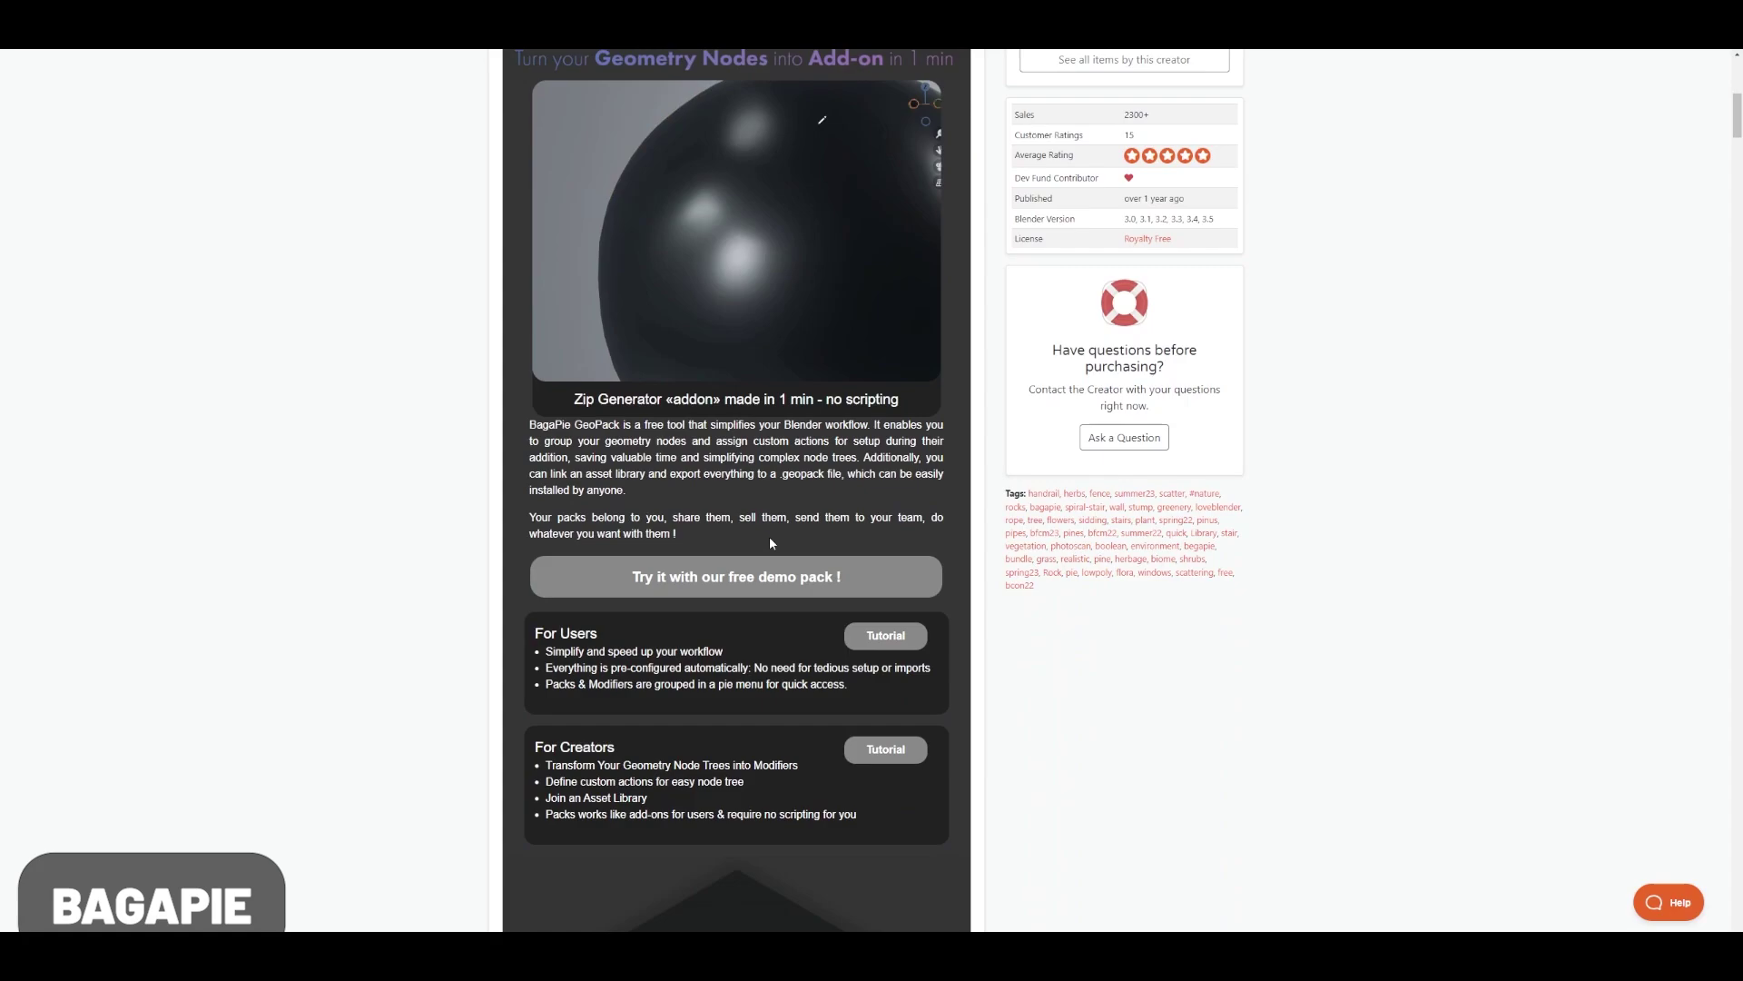
pyautogui.scroll(1, 770, 543)
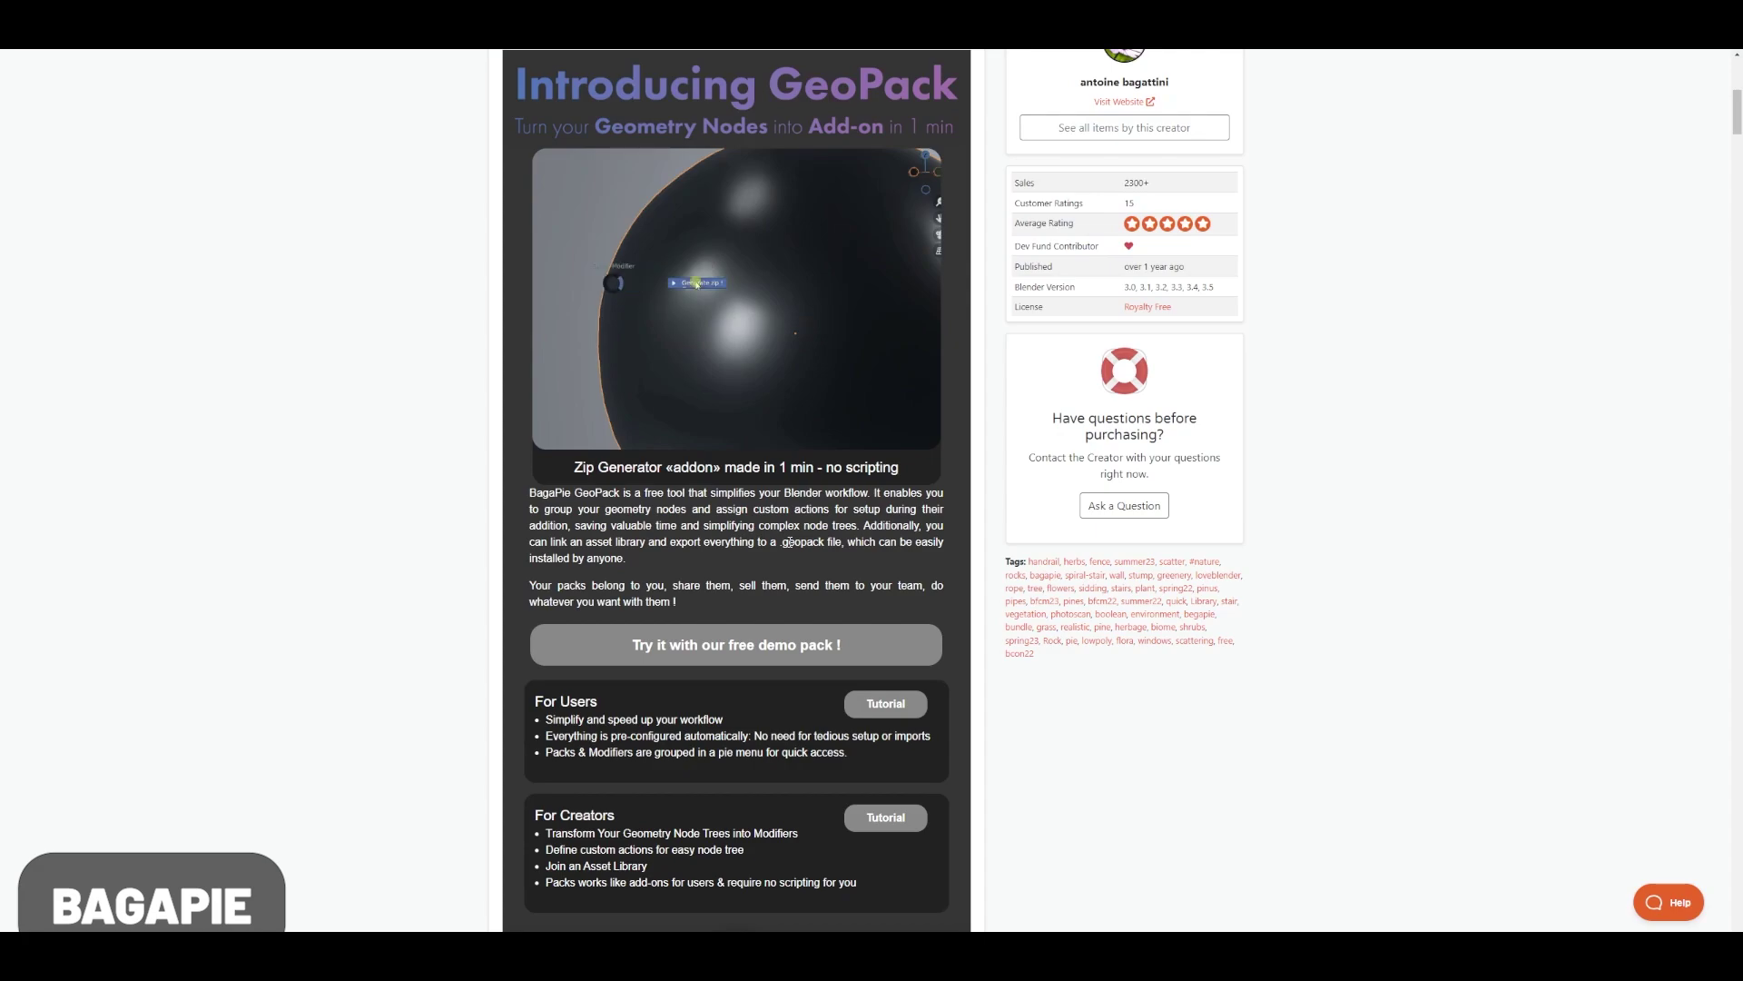
pyautogui.scroll(-5, 787, 683)
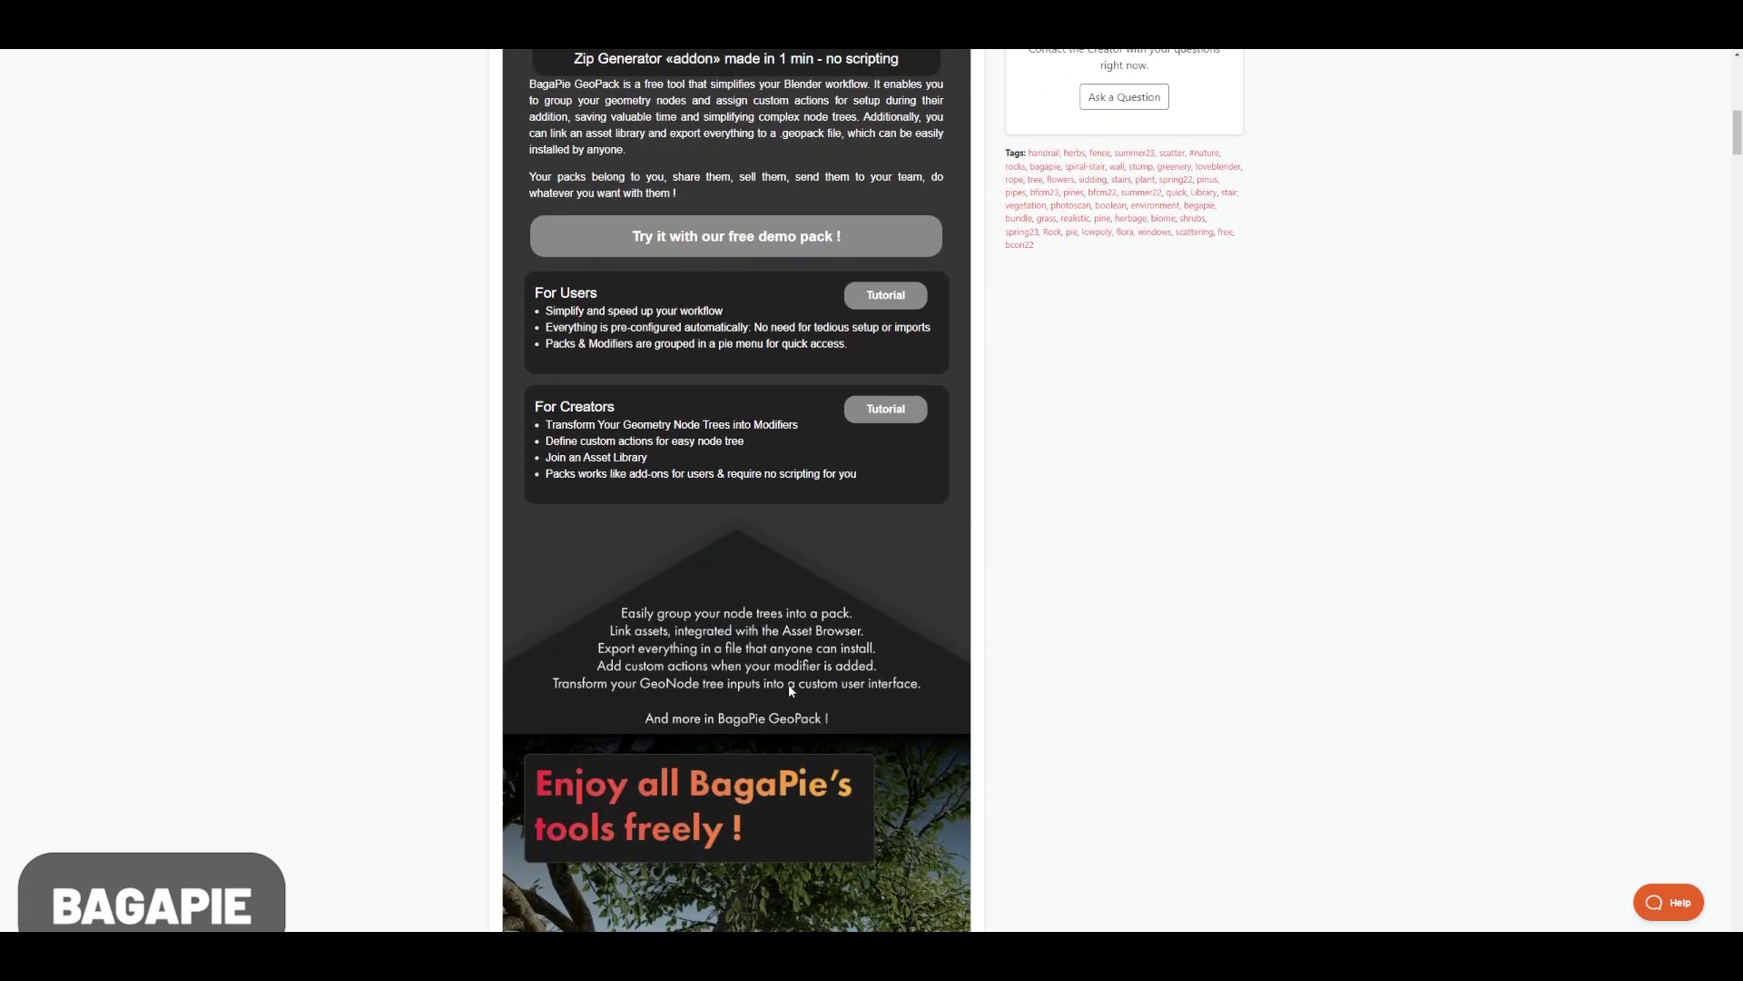
pyautogui.scroll(-6, 788, 684)
pyautogui.scroll(-4, 792, 699)
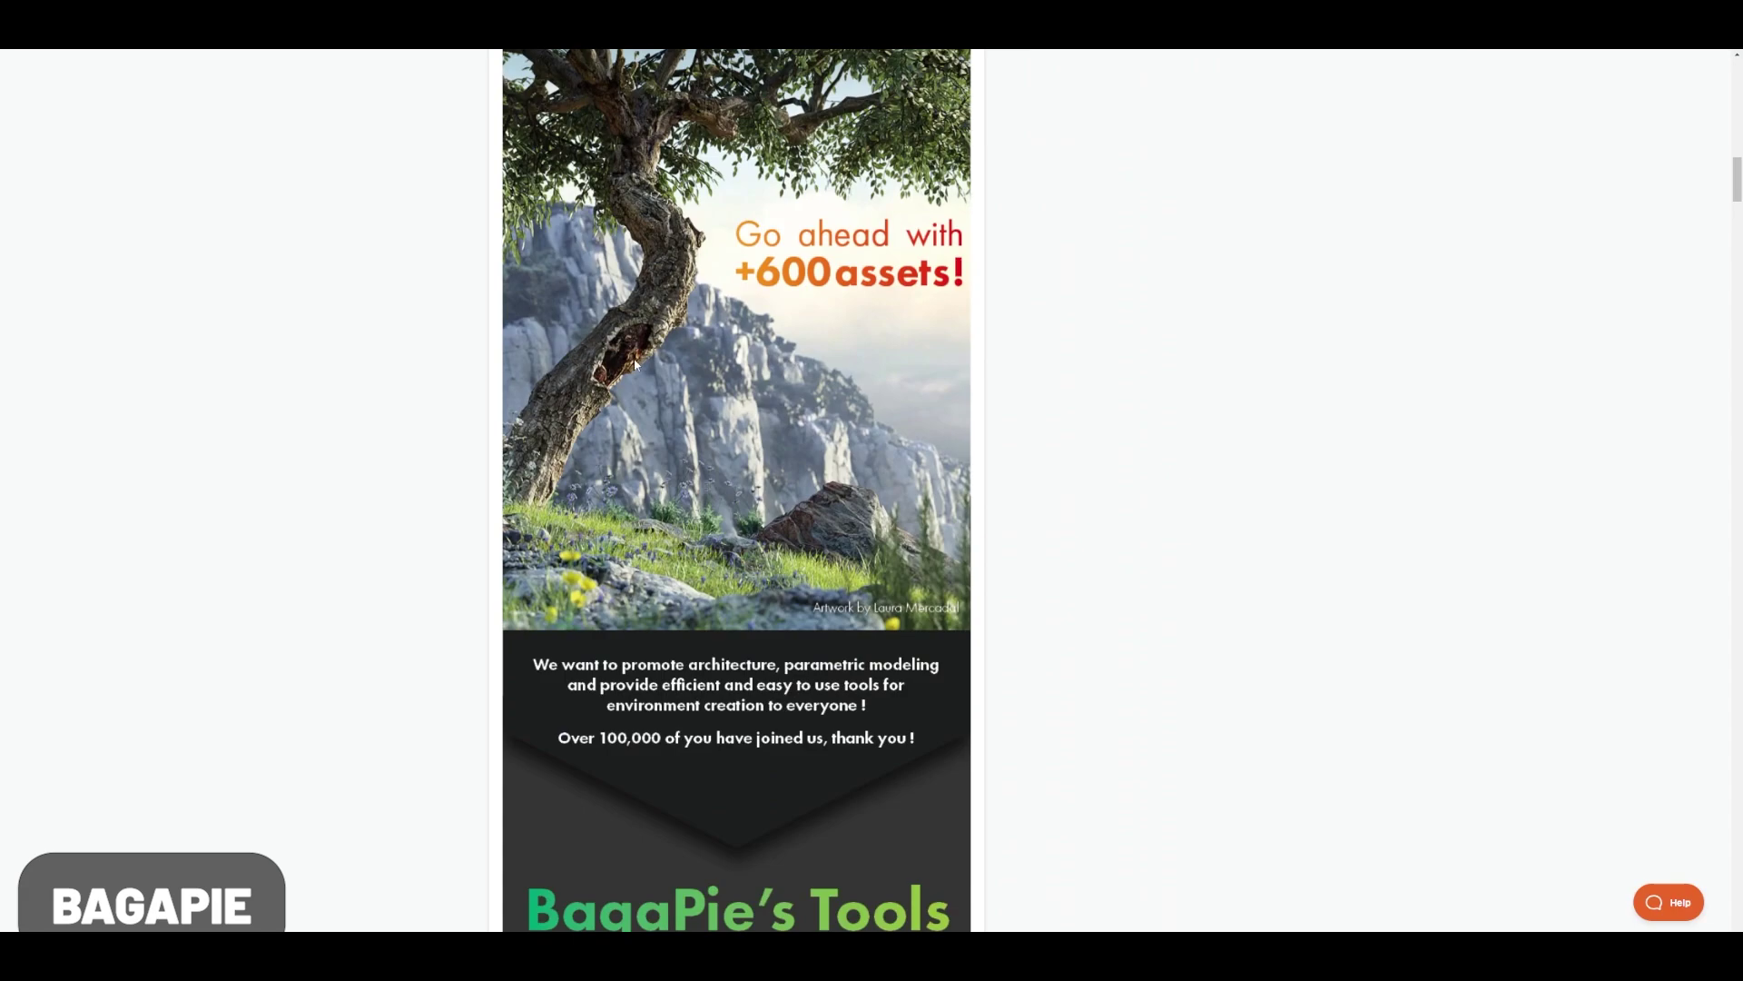
pyautogui.scroll(-8, 732, 495)
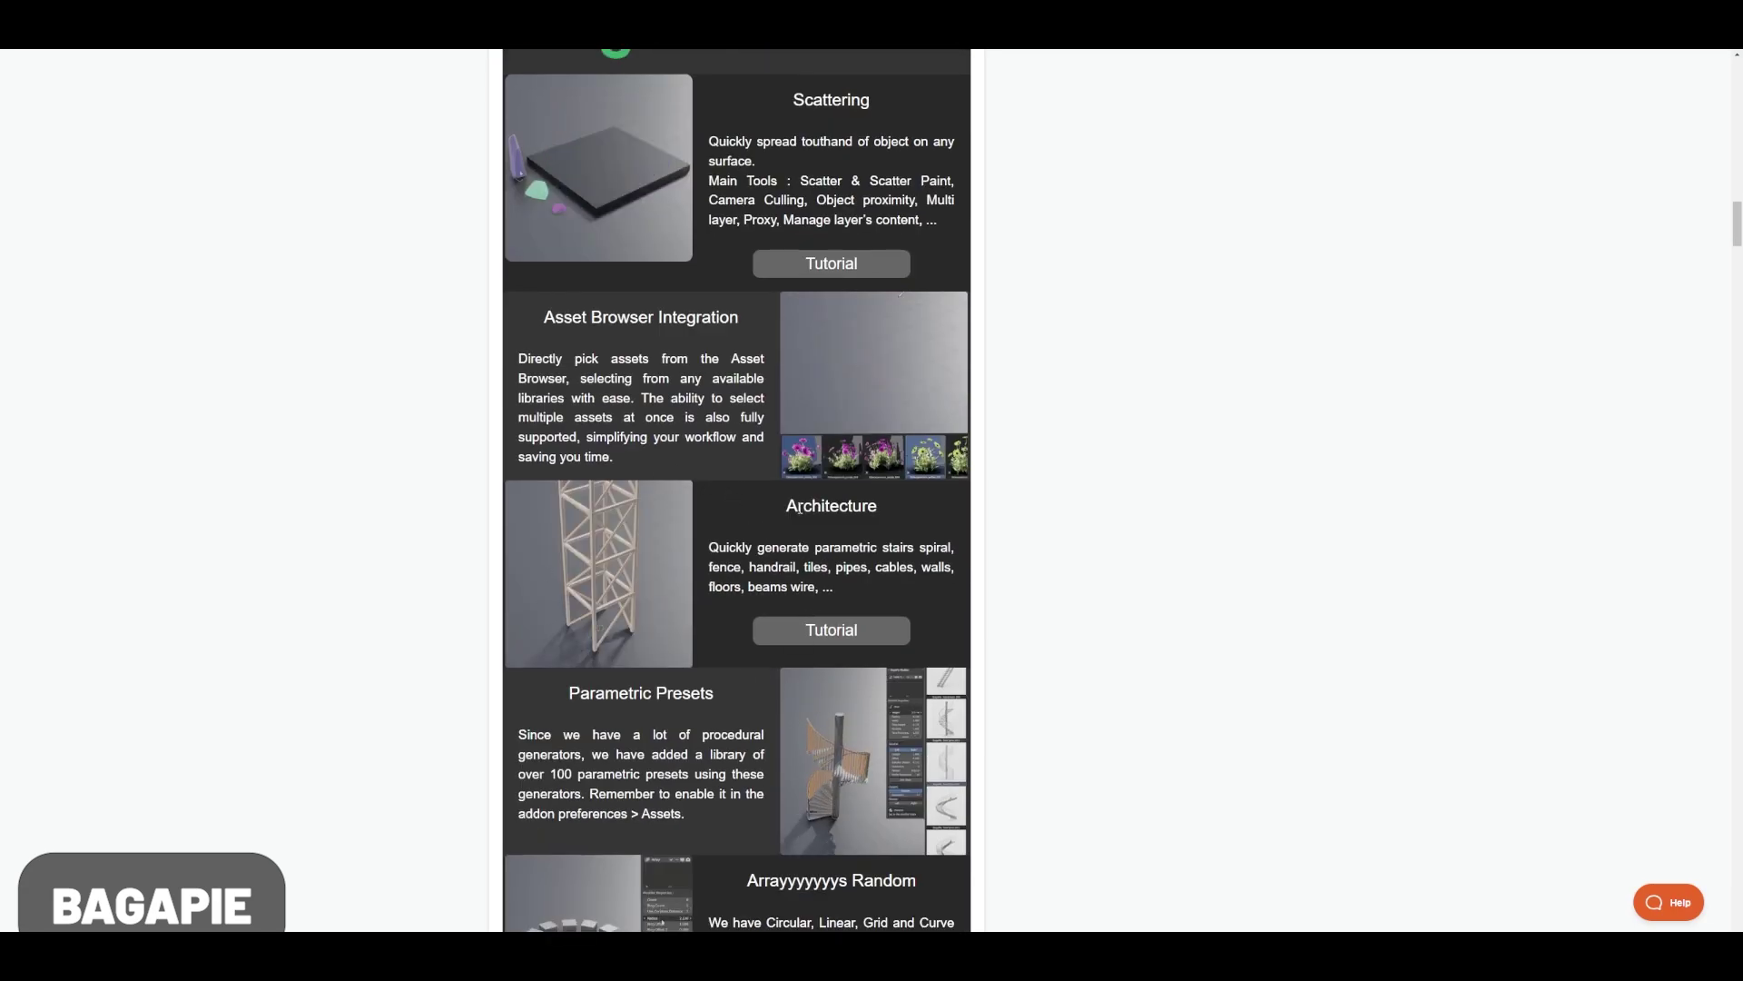
# Step: Scroll down in the Poly Haven asset browser
pyautogui.scroll(-4, 757, 563)
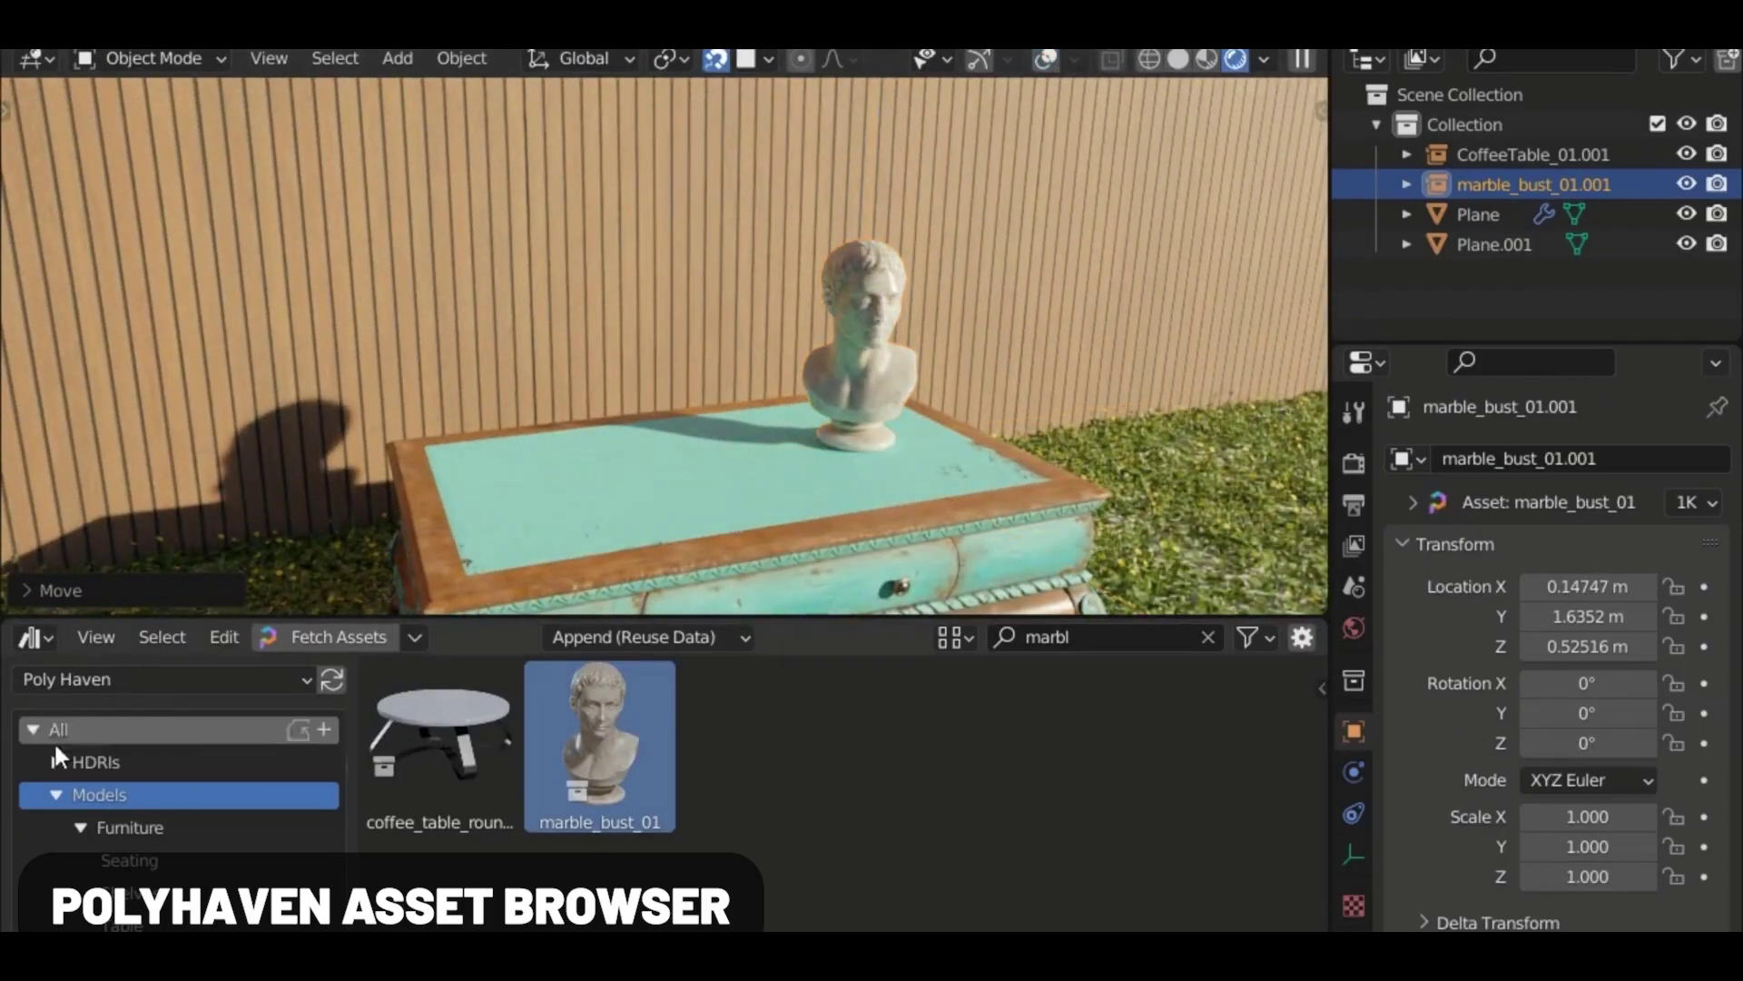
# Step: Clear the asset search and open the Nature > Plants > Potted Plants catalog
pyautogui.scroll(-5, 57, 753)
pyautogui.click(137, 859)
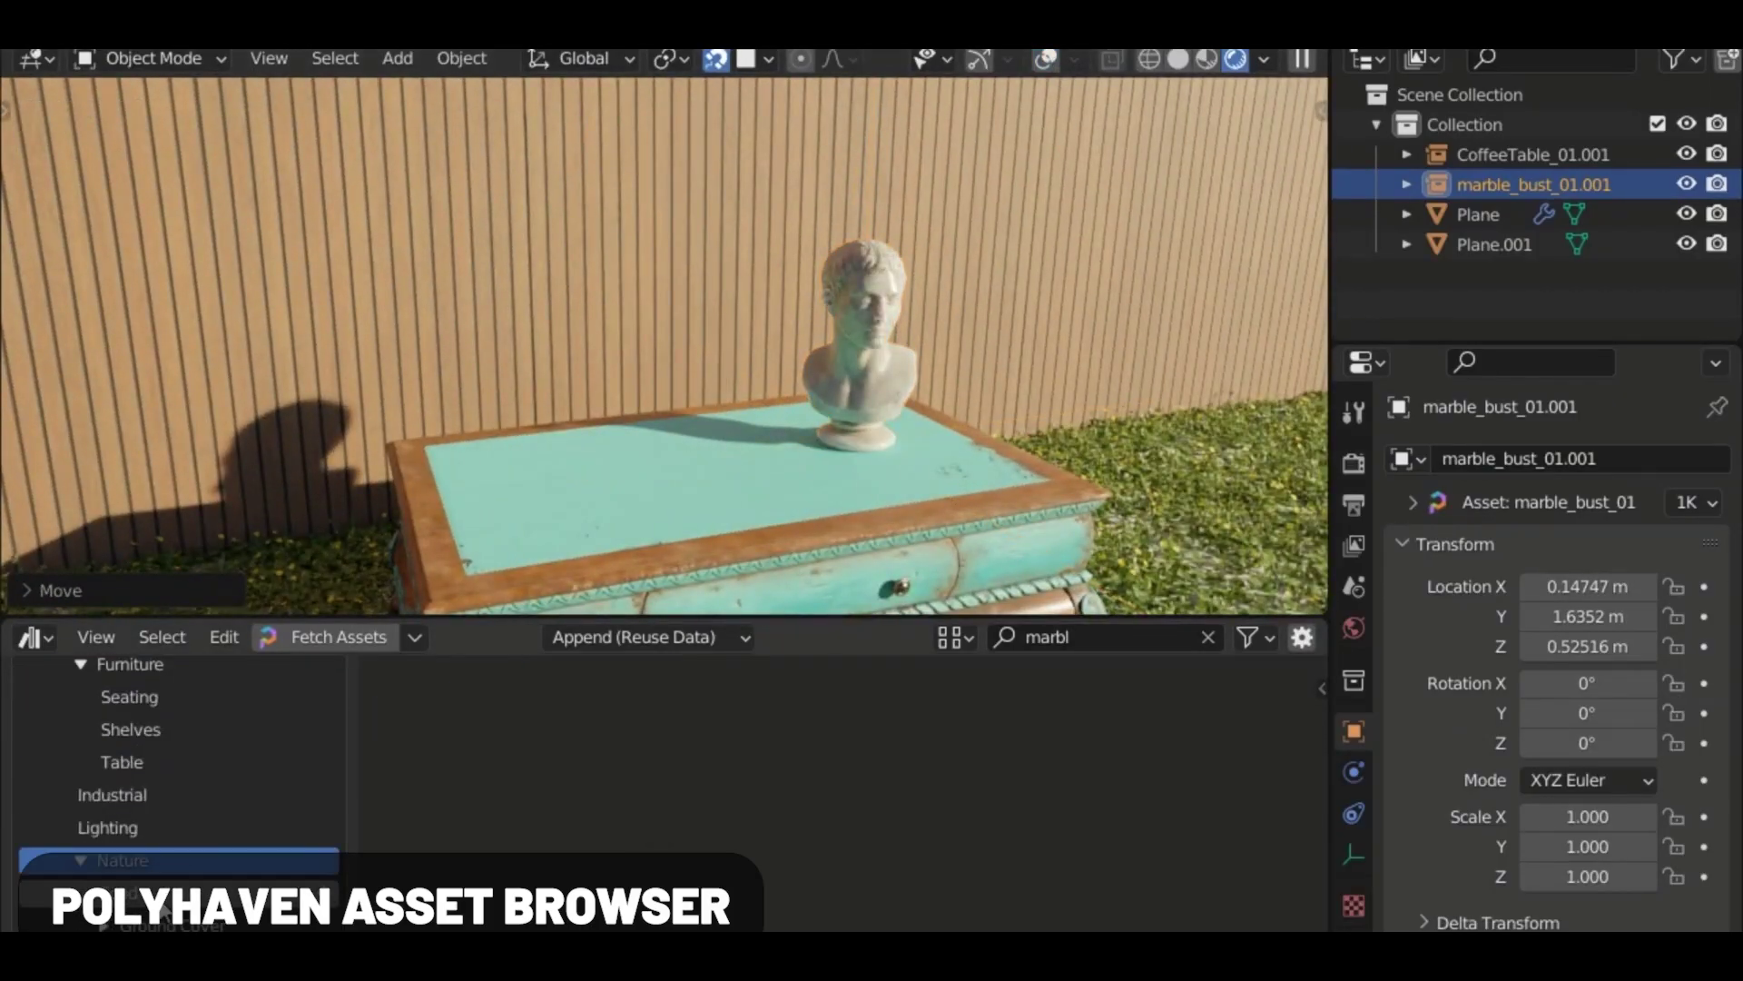
pyautogui.click(1209, 639)
pyautogui.click(759, 754)
pyautogui.scroll(-3, 268, 784)
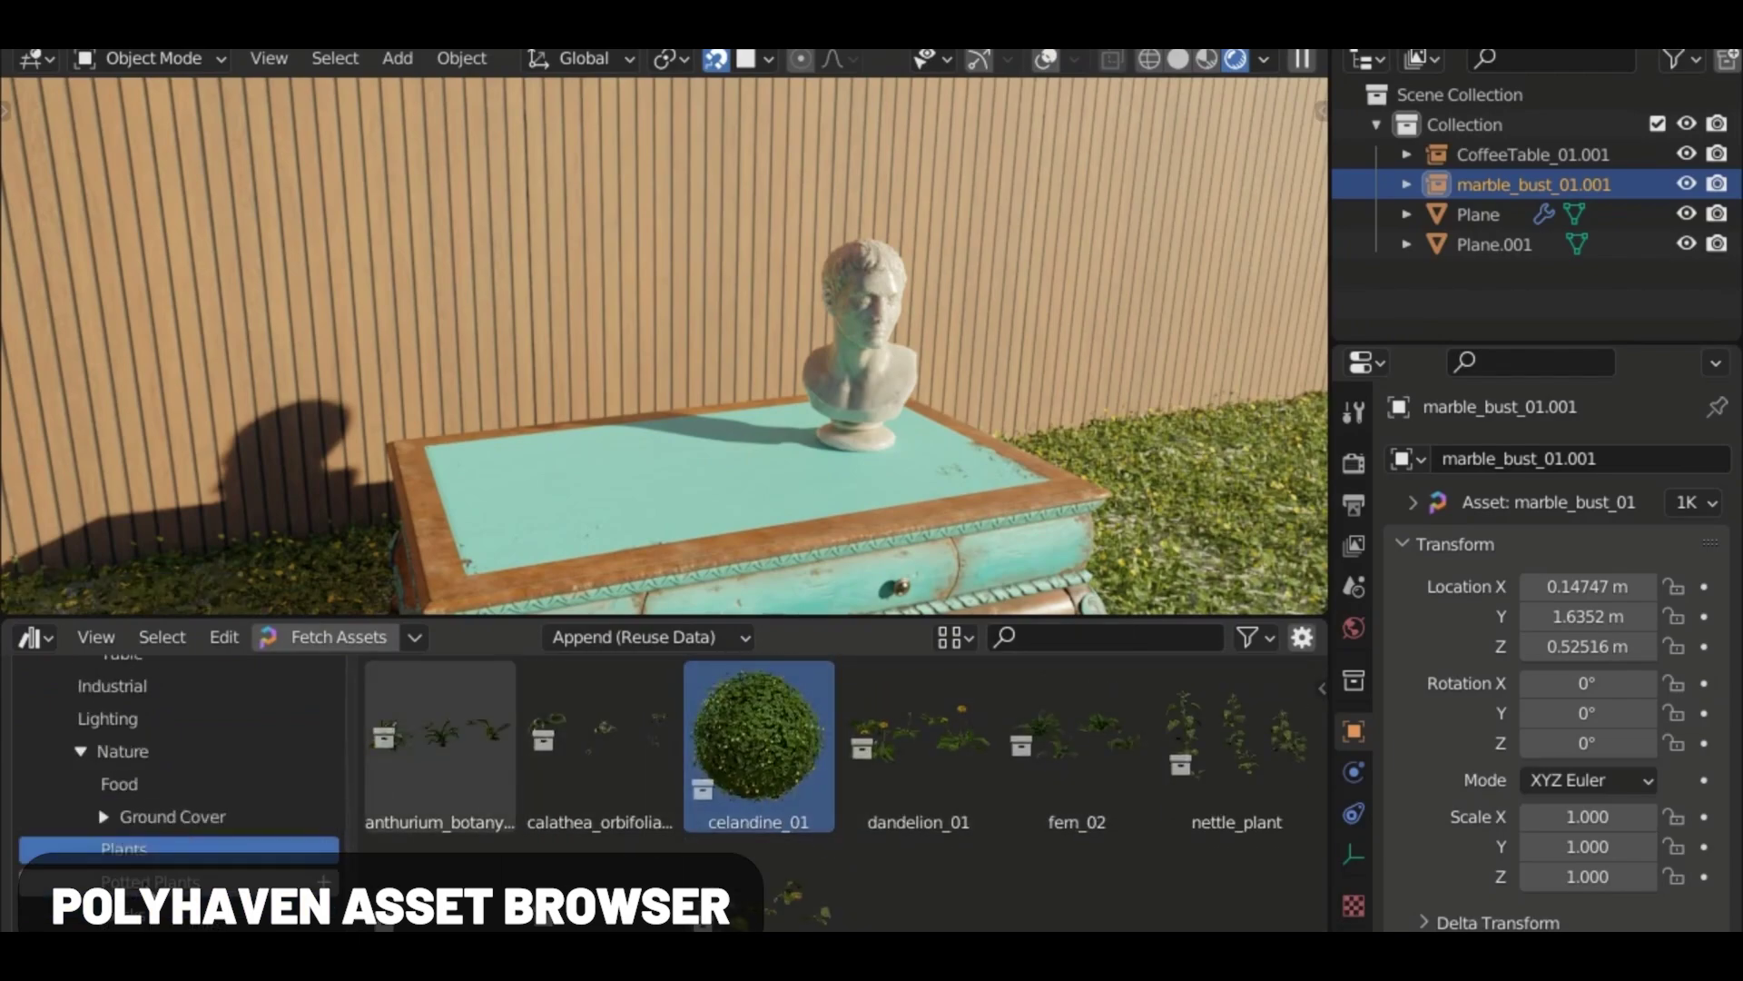
pyautogui.click(150, 878)
# Step: Place potted_plant_01 on the table beside the bust at 0.542 scale, then show Quad Remesher settings
pyautogui.moveTo(440, 740); pyautogui.dragTo(533, 463)
pyautogui.press('g')
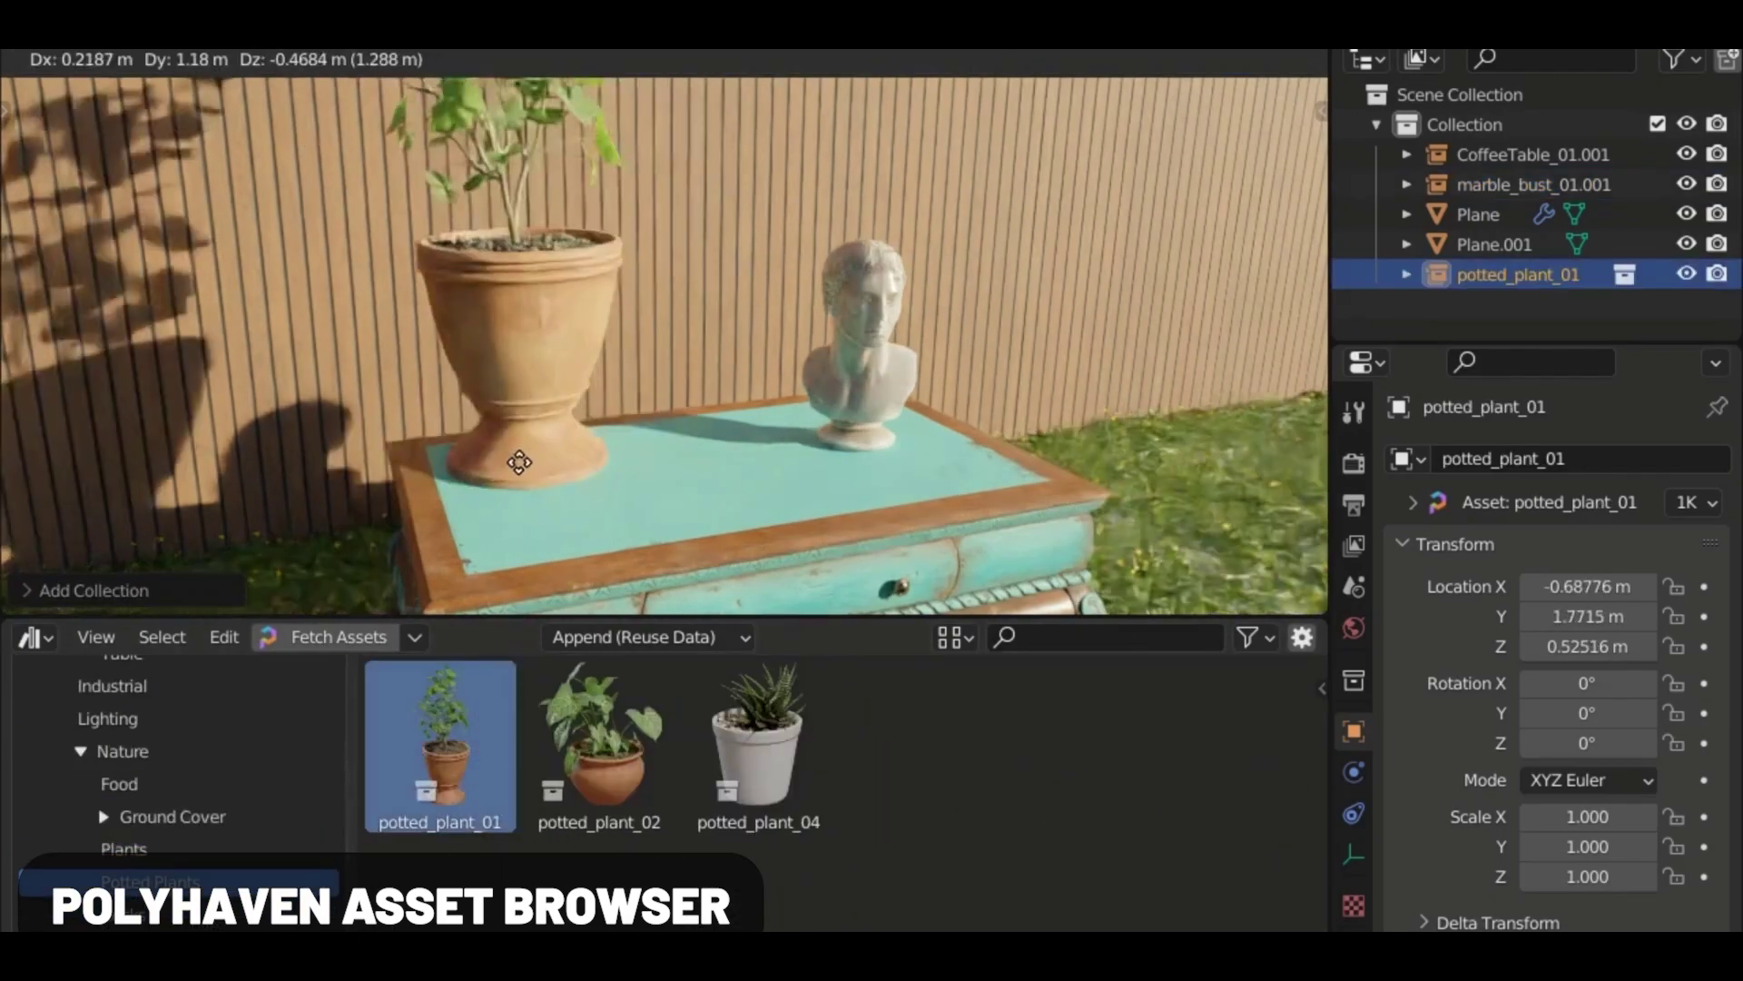
pyautogui.click(614, 490)
pyautogui.press('s')
pyautogui.click(749, 349)
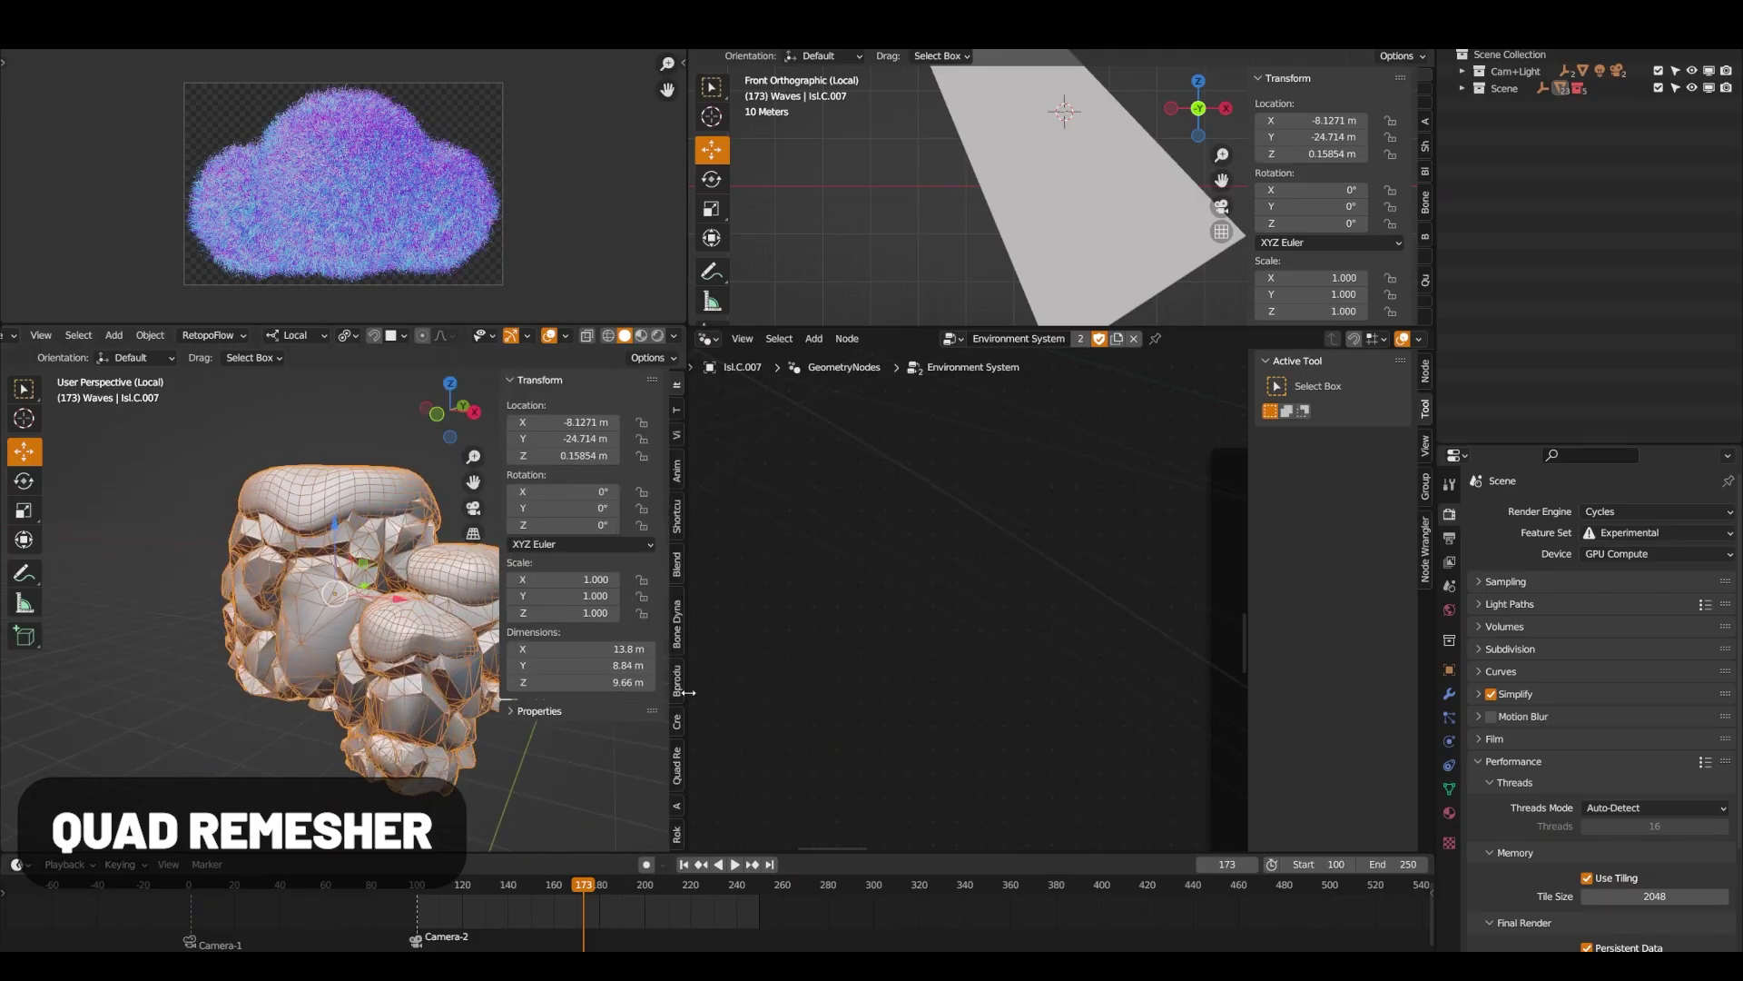
pyautogui.click(677, 765)
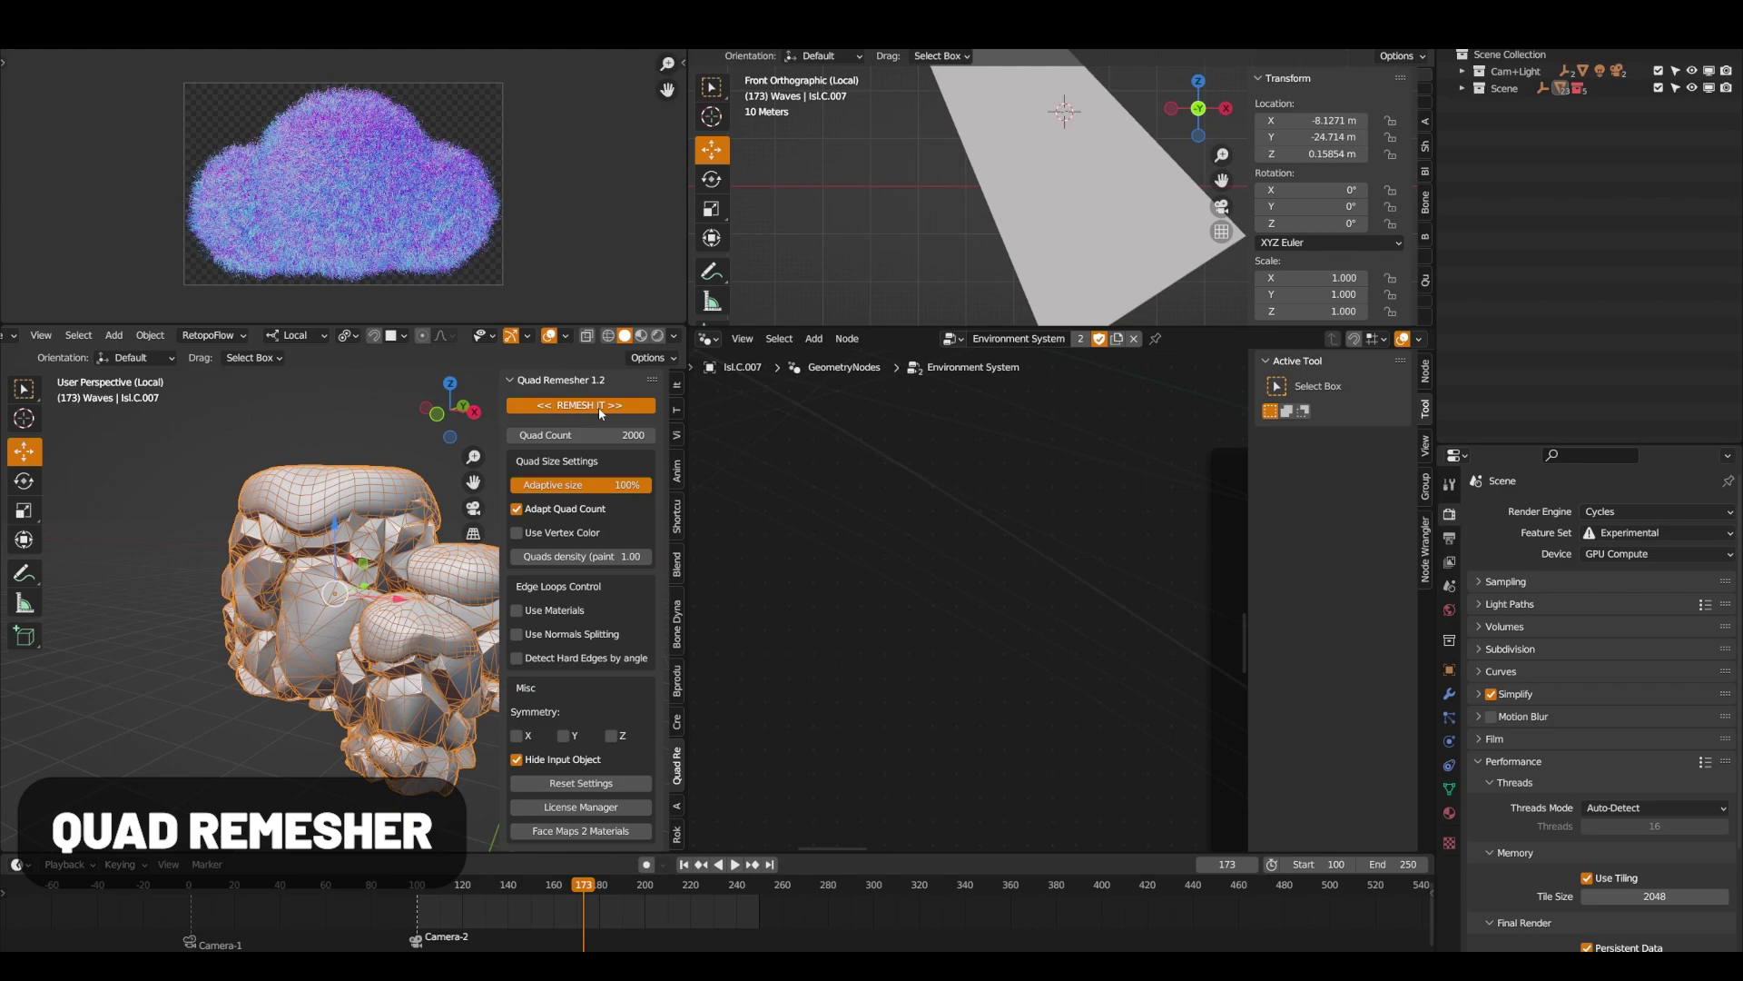
pyautogui.moveTo(308, 680); pyautogui.dragTo(218, 626, button='middle')
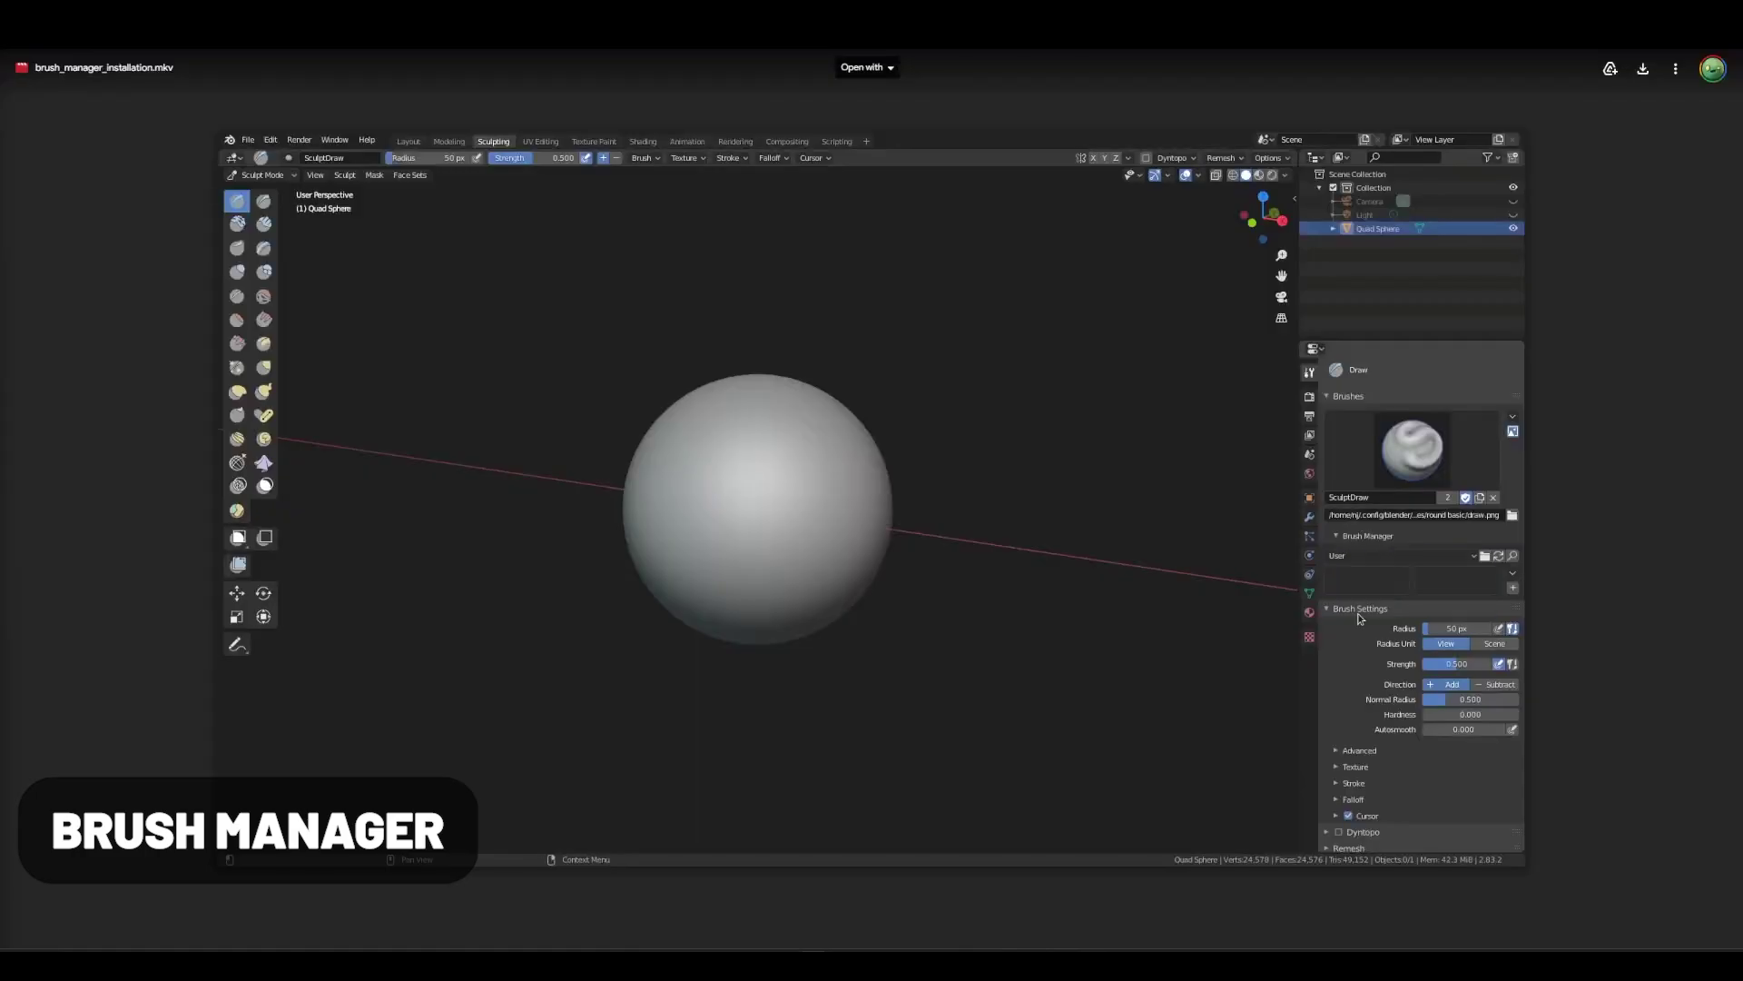
# Step: Close the thumbnail popup and show the Current File brushes in Brush Manager
pyautogui.click(1457, 583)
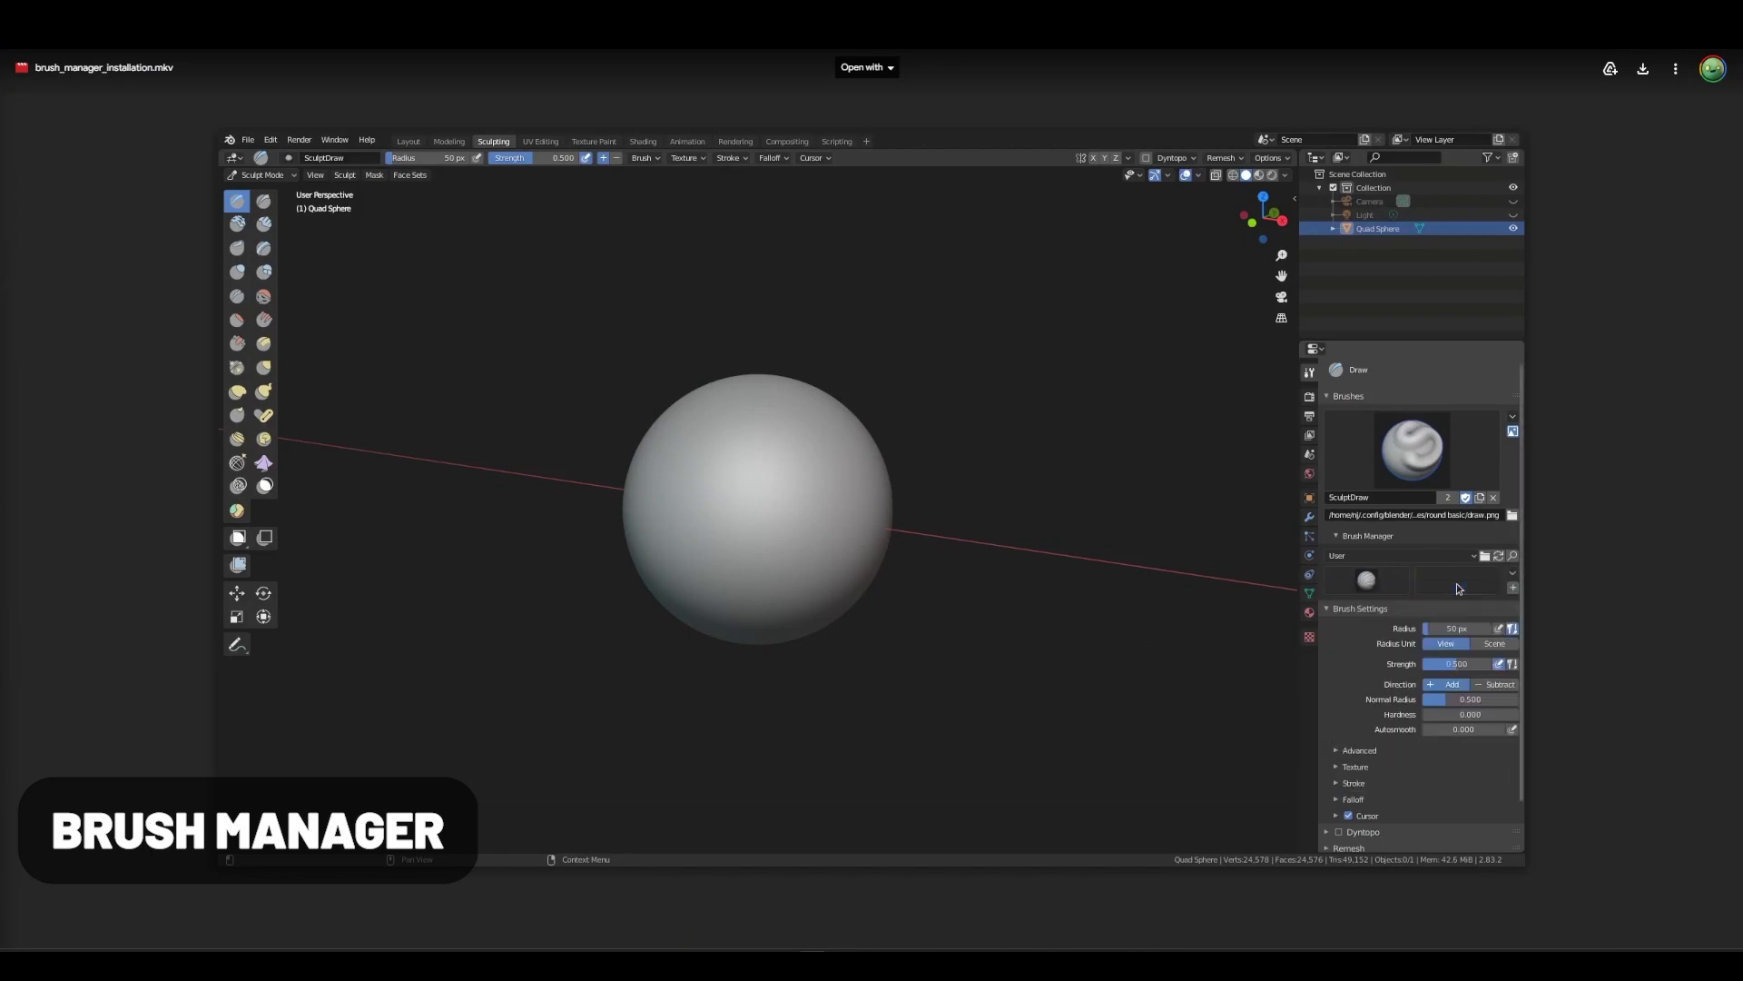
pyautogui.click(1362, 557)
pyautogui.click(1365, 588)
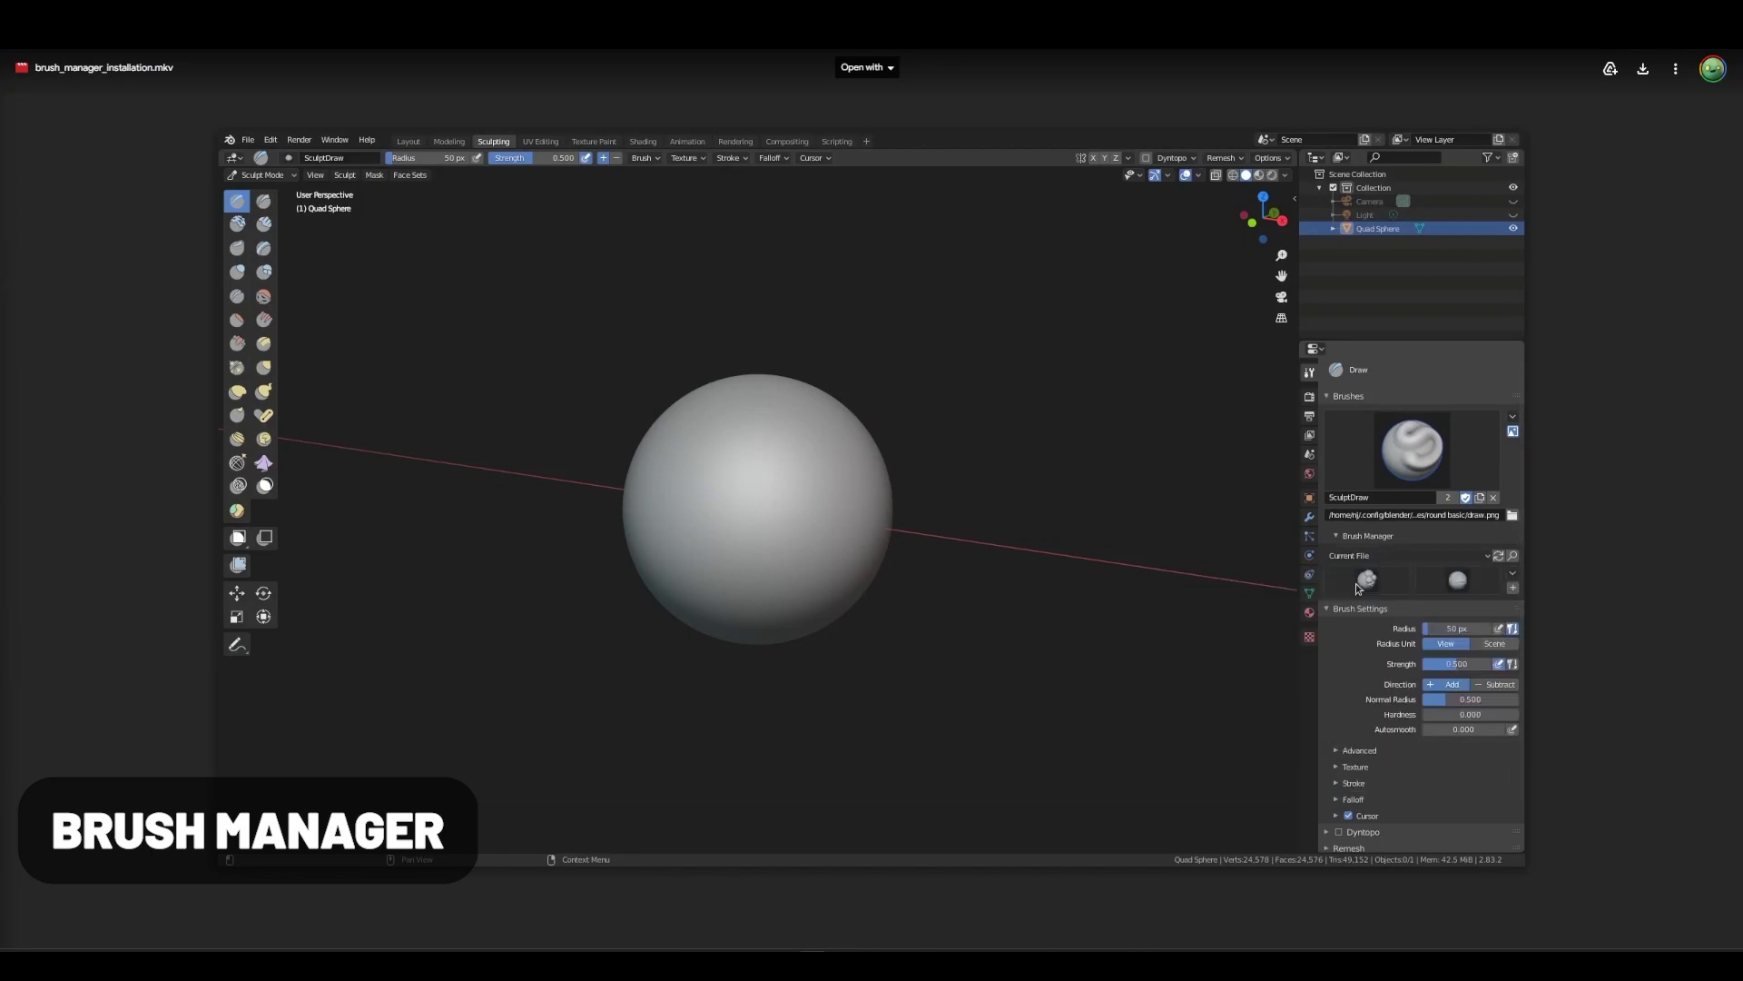
pyautogui.click(1366, 581)
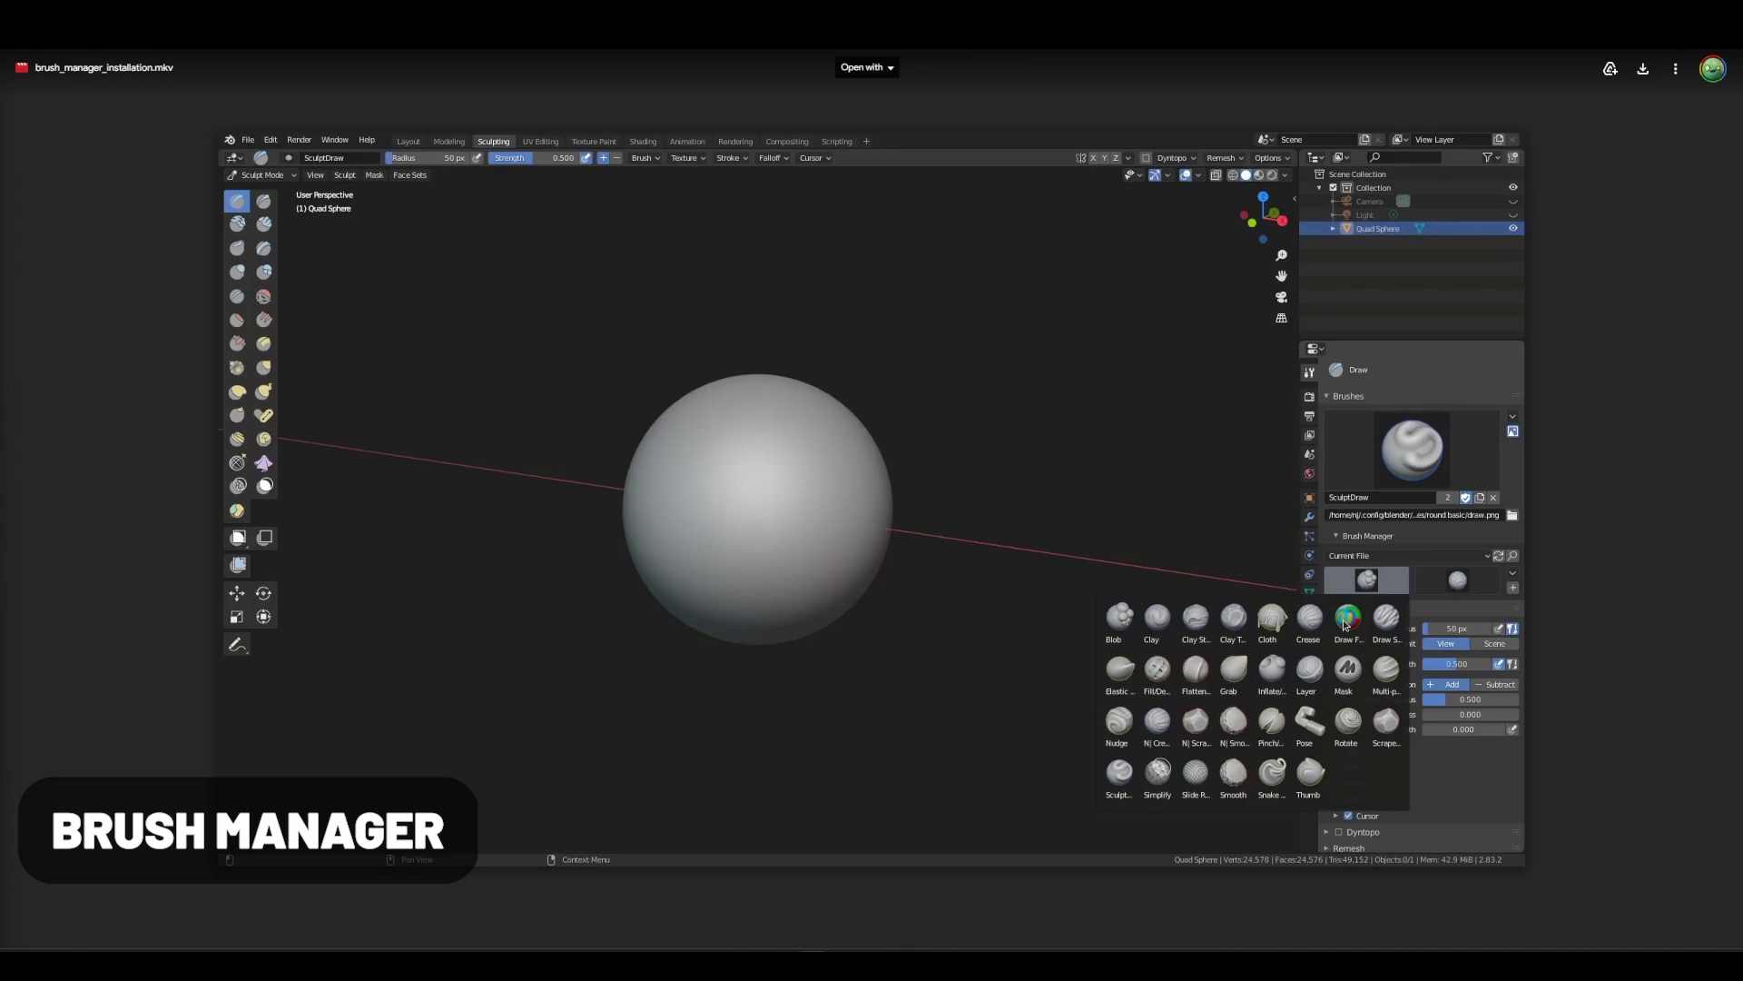
# Step: Switch the brush source to OrbBrushes and view its grid of Orb brushes
pyautogui.click(1372, 557)
pyautogui.click(1353, 601)
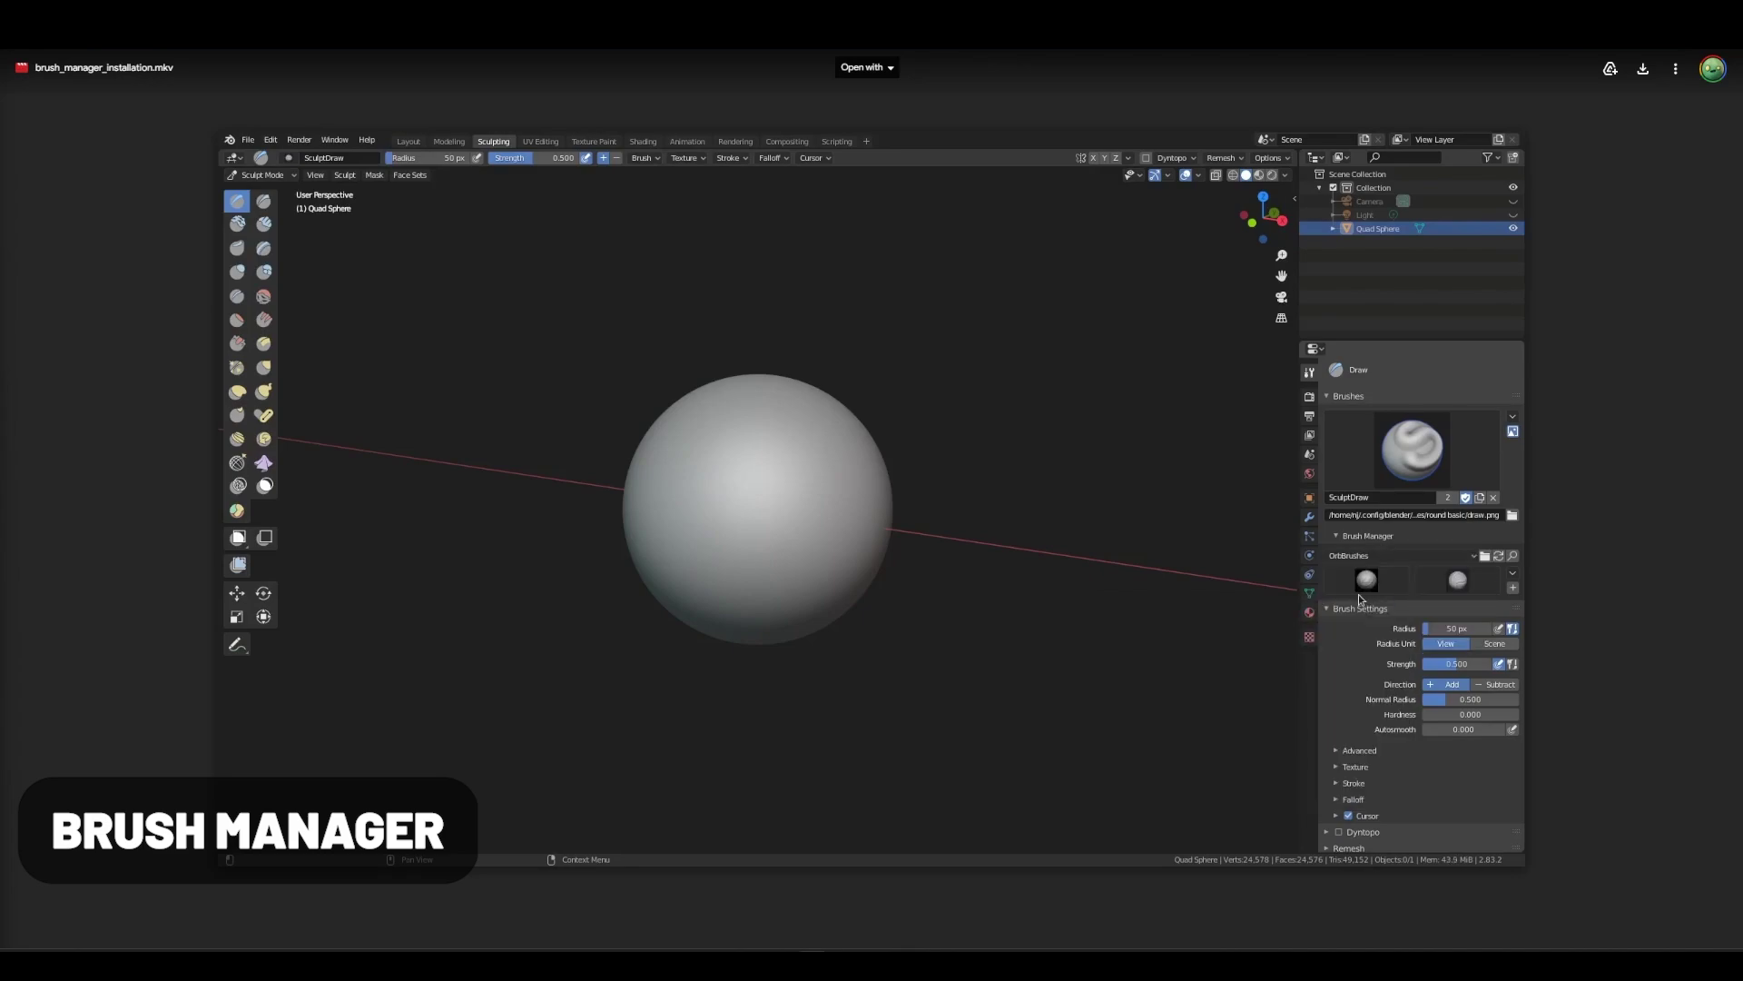
pyautogui.click(1364, 581)
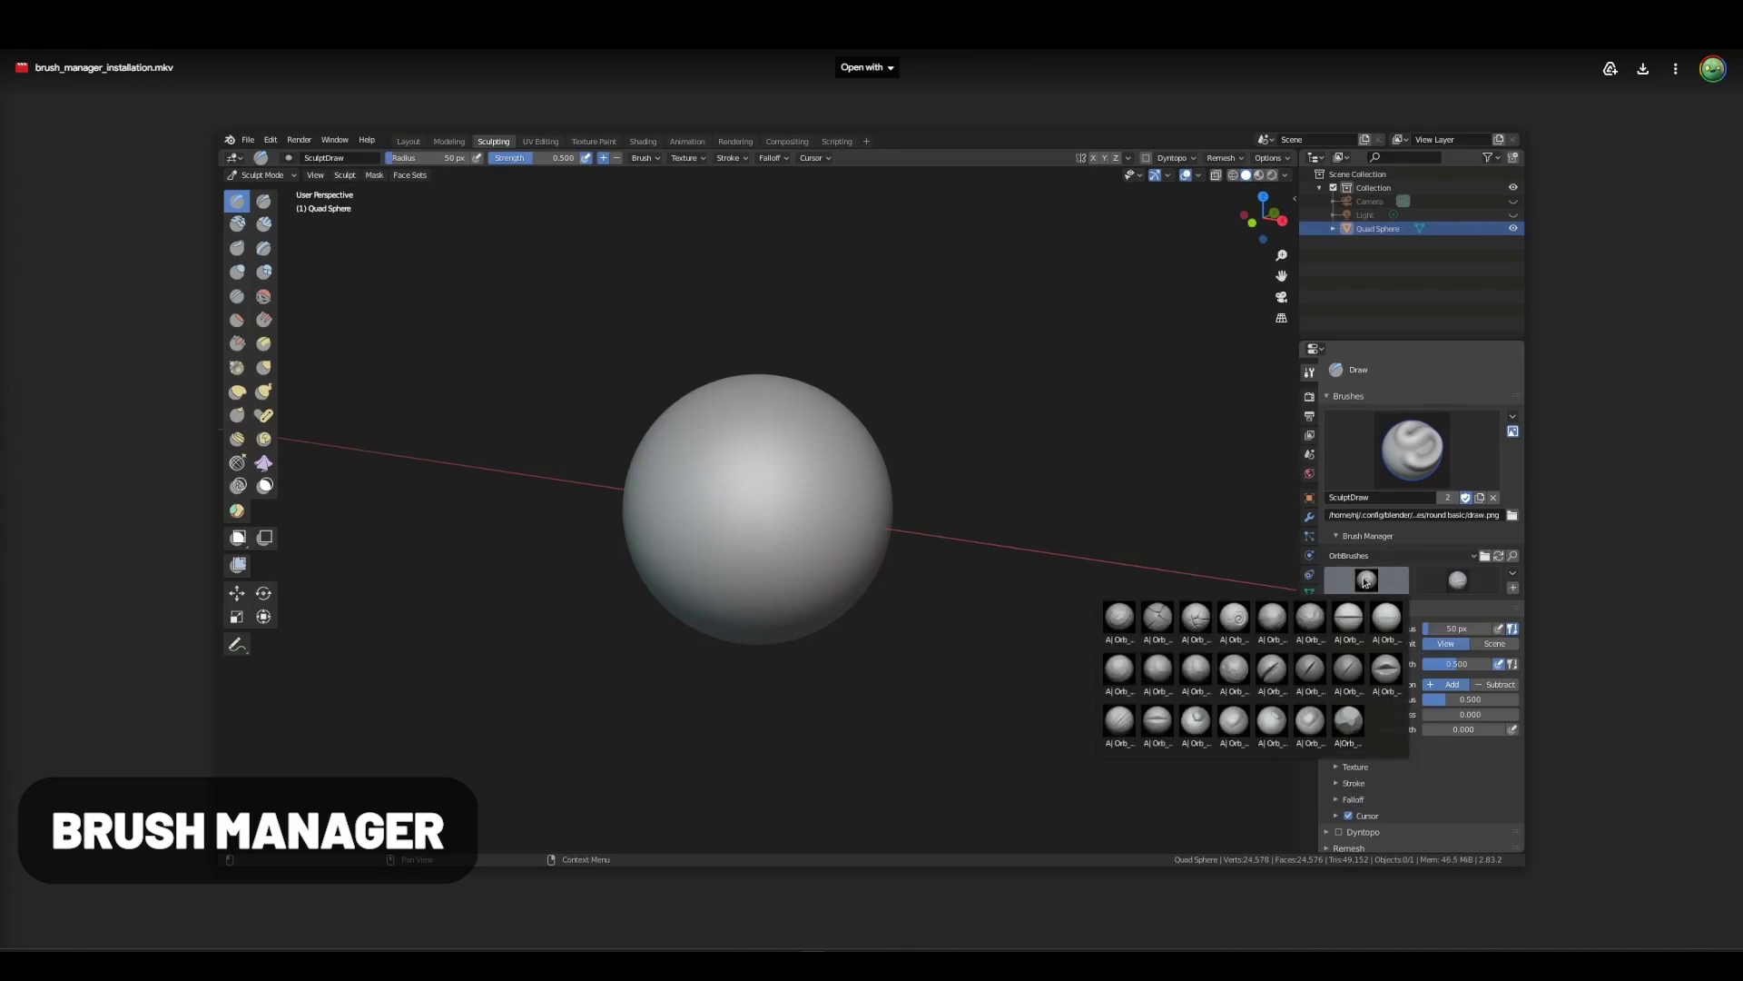
pyautogui.click(1371, 556)
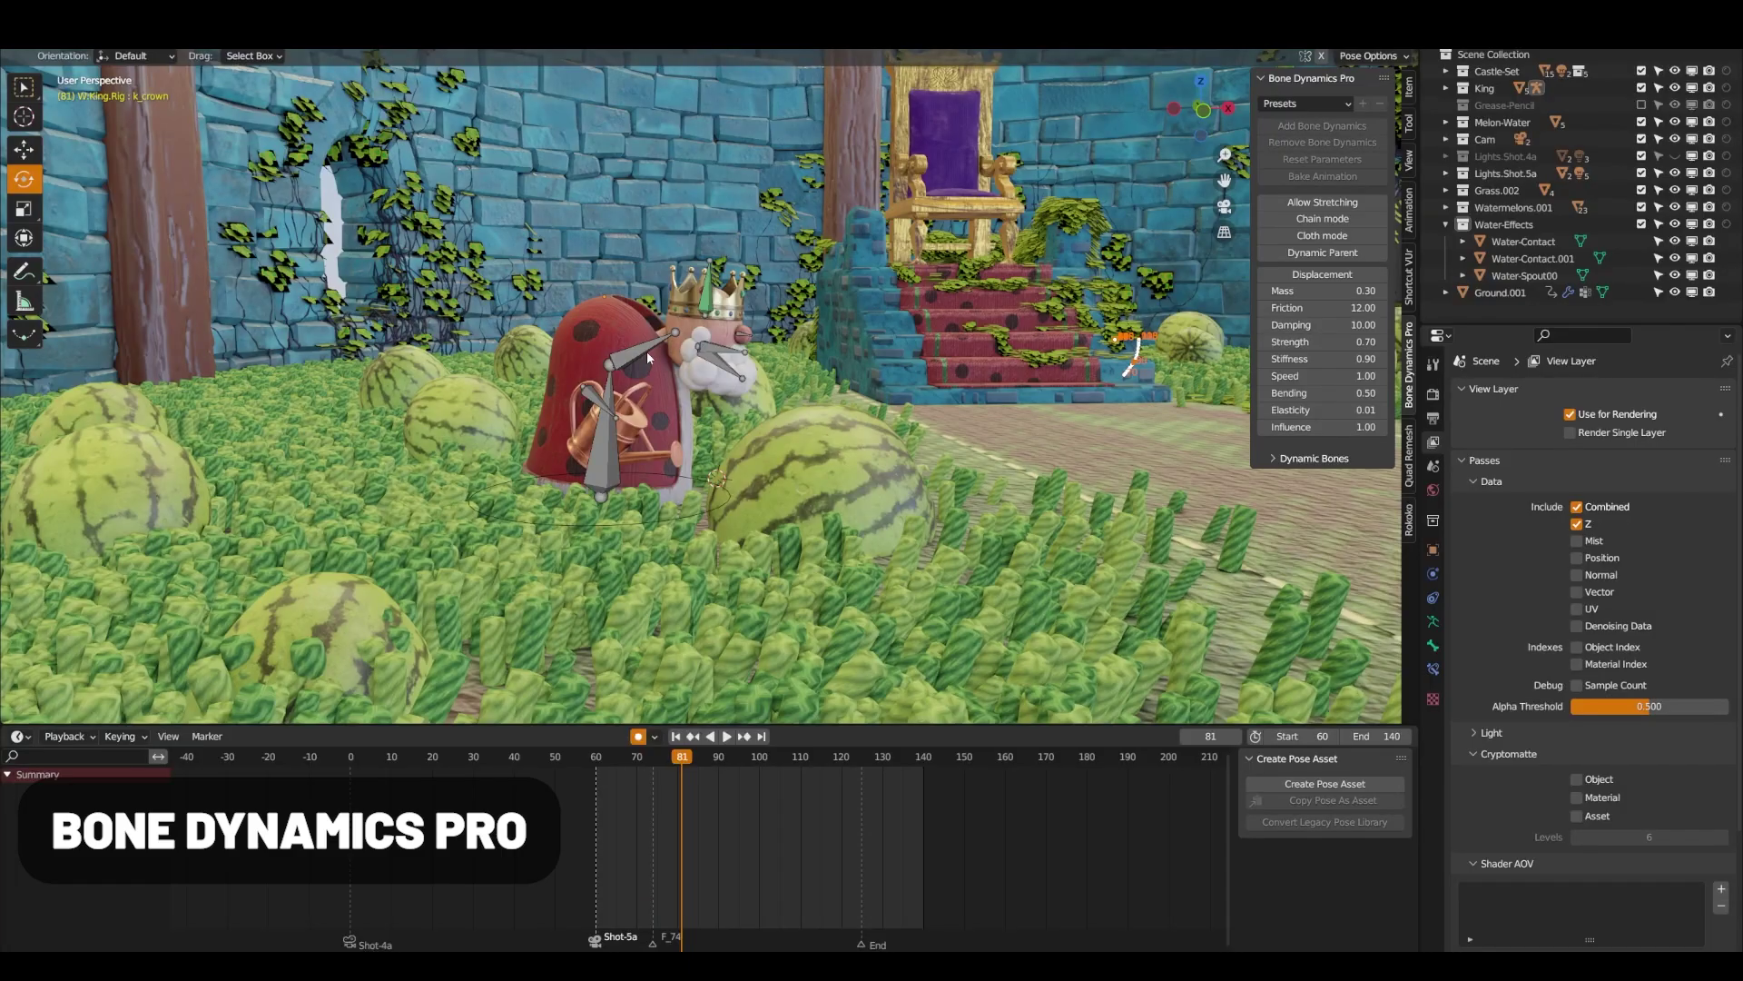
# Step: Select the k_head bone, play the Bone Dynamics animation, and pause near frame 130
pyautogui.click(647, 354)
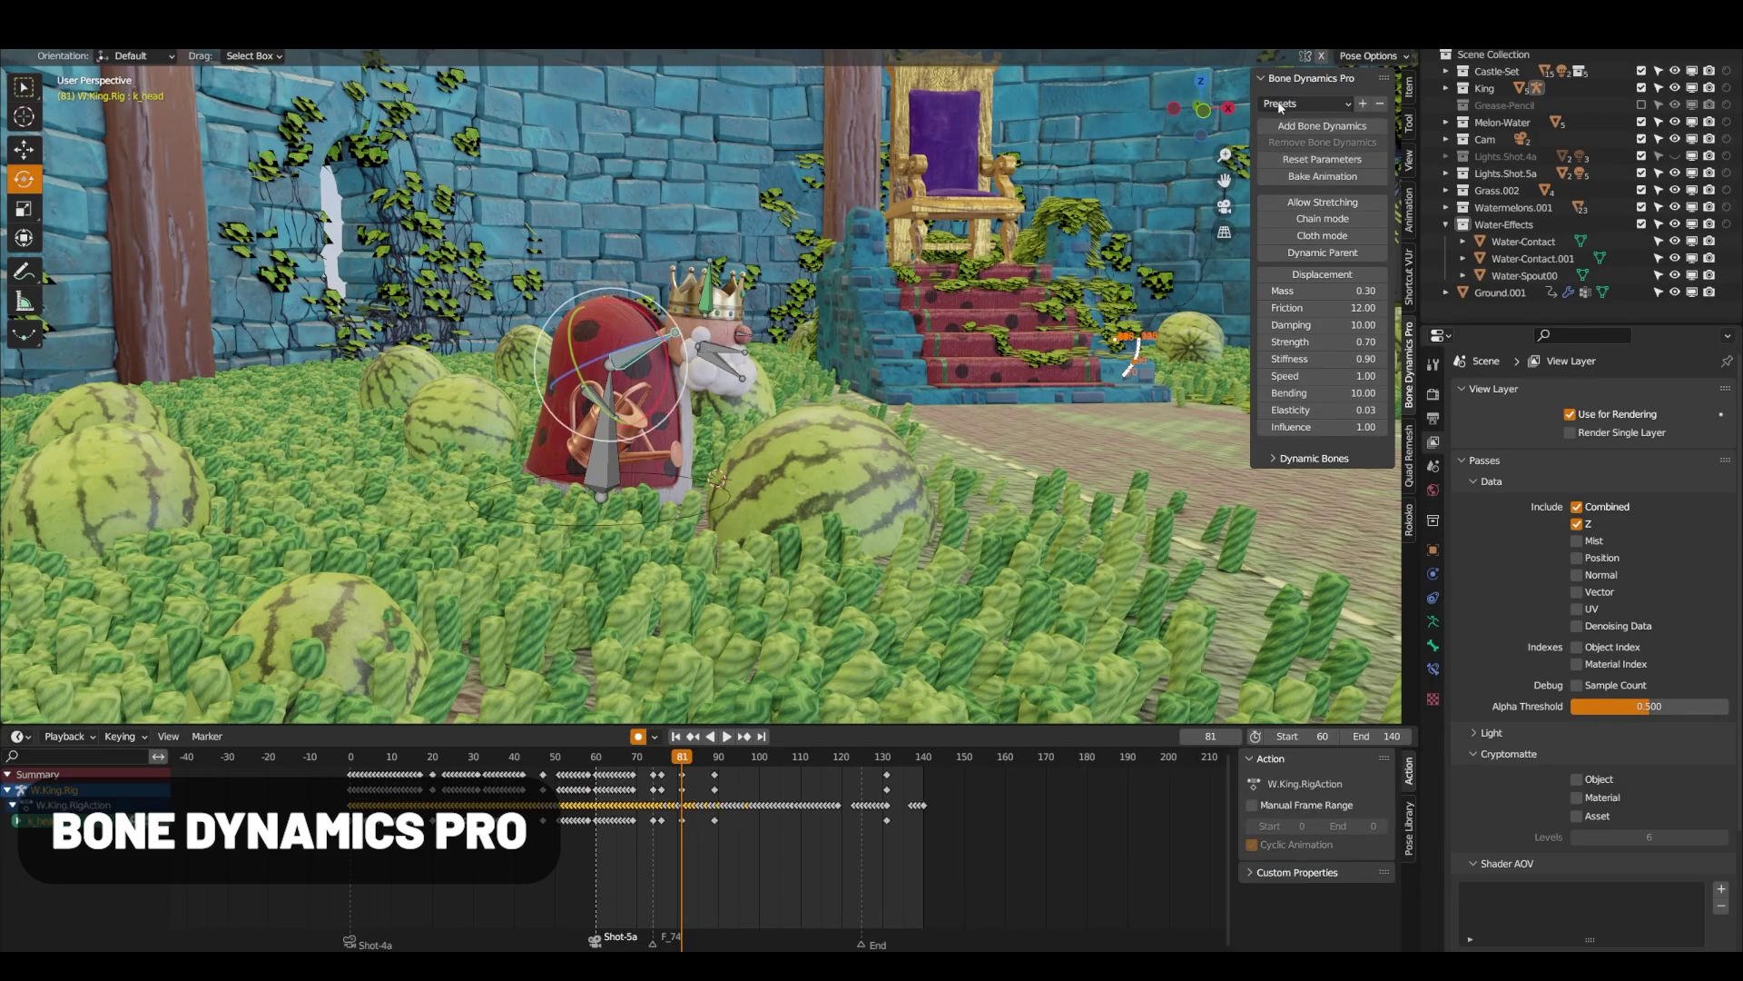
pyautogui.click(727, 737)
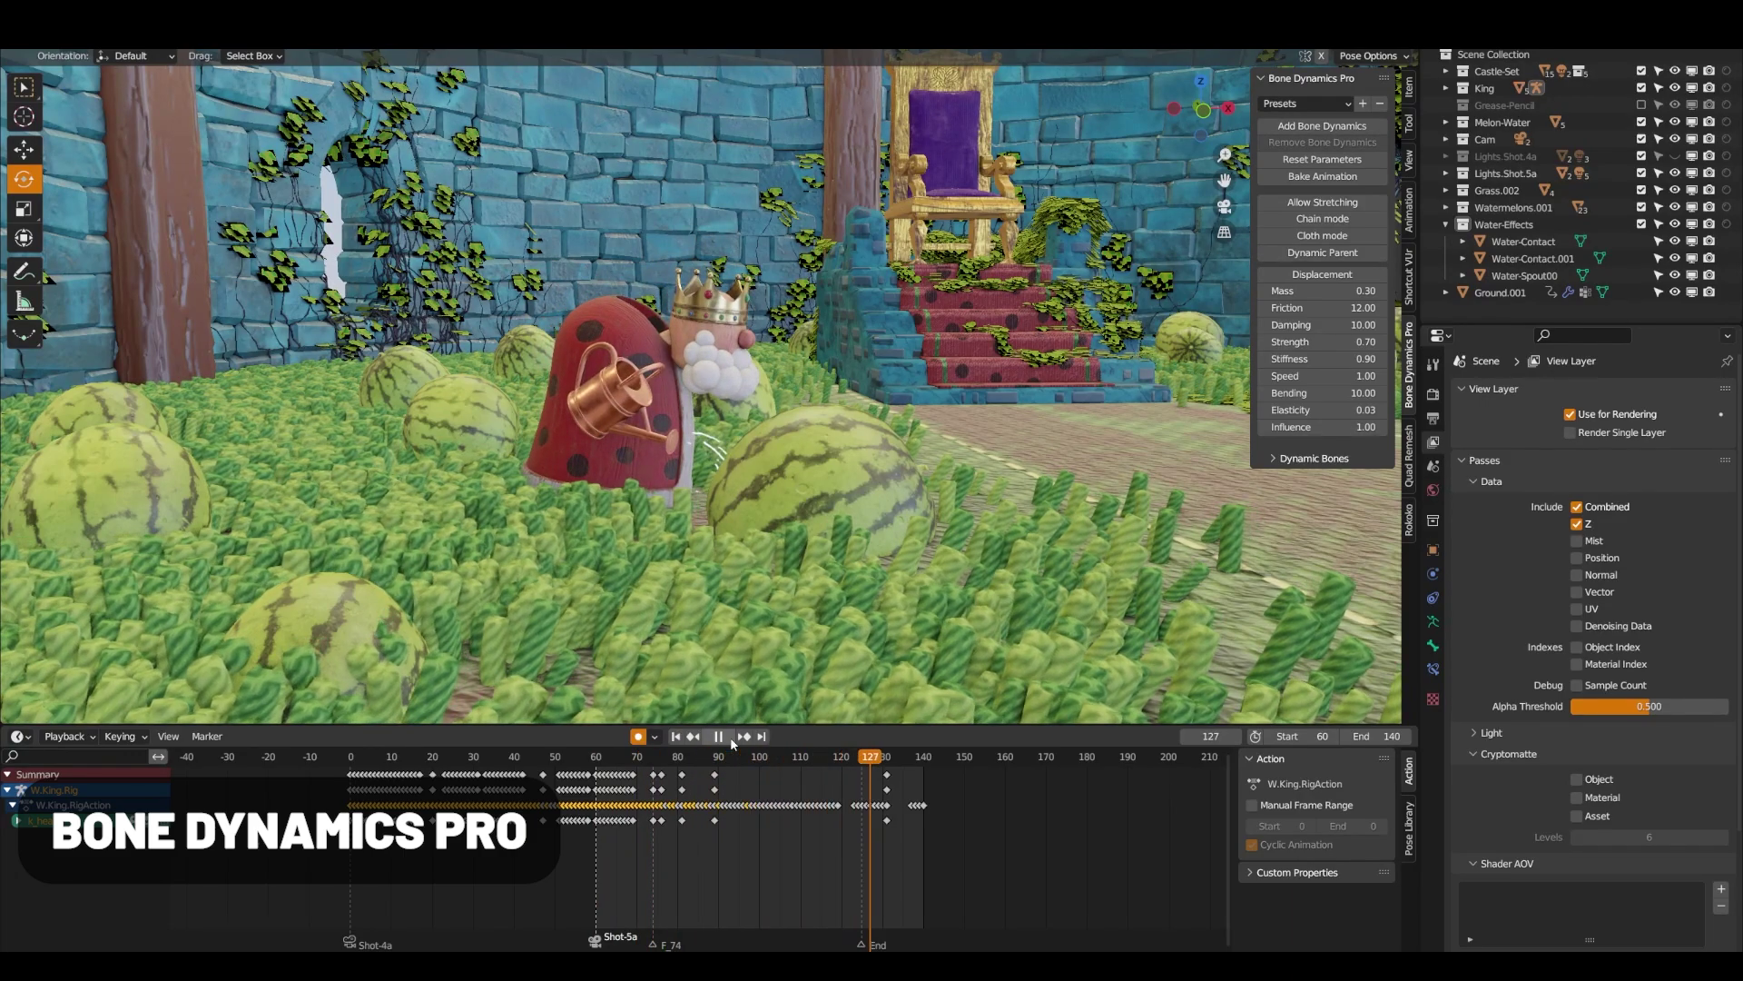
pyautogui.click(730, 737)
pyautogui.moveTo(744, 562); pyautogui.dragTo(676, 581, button='middle')
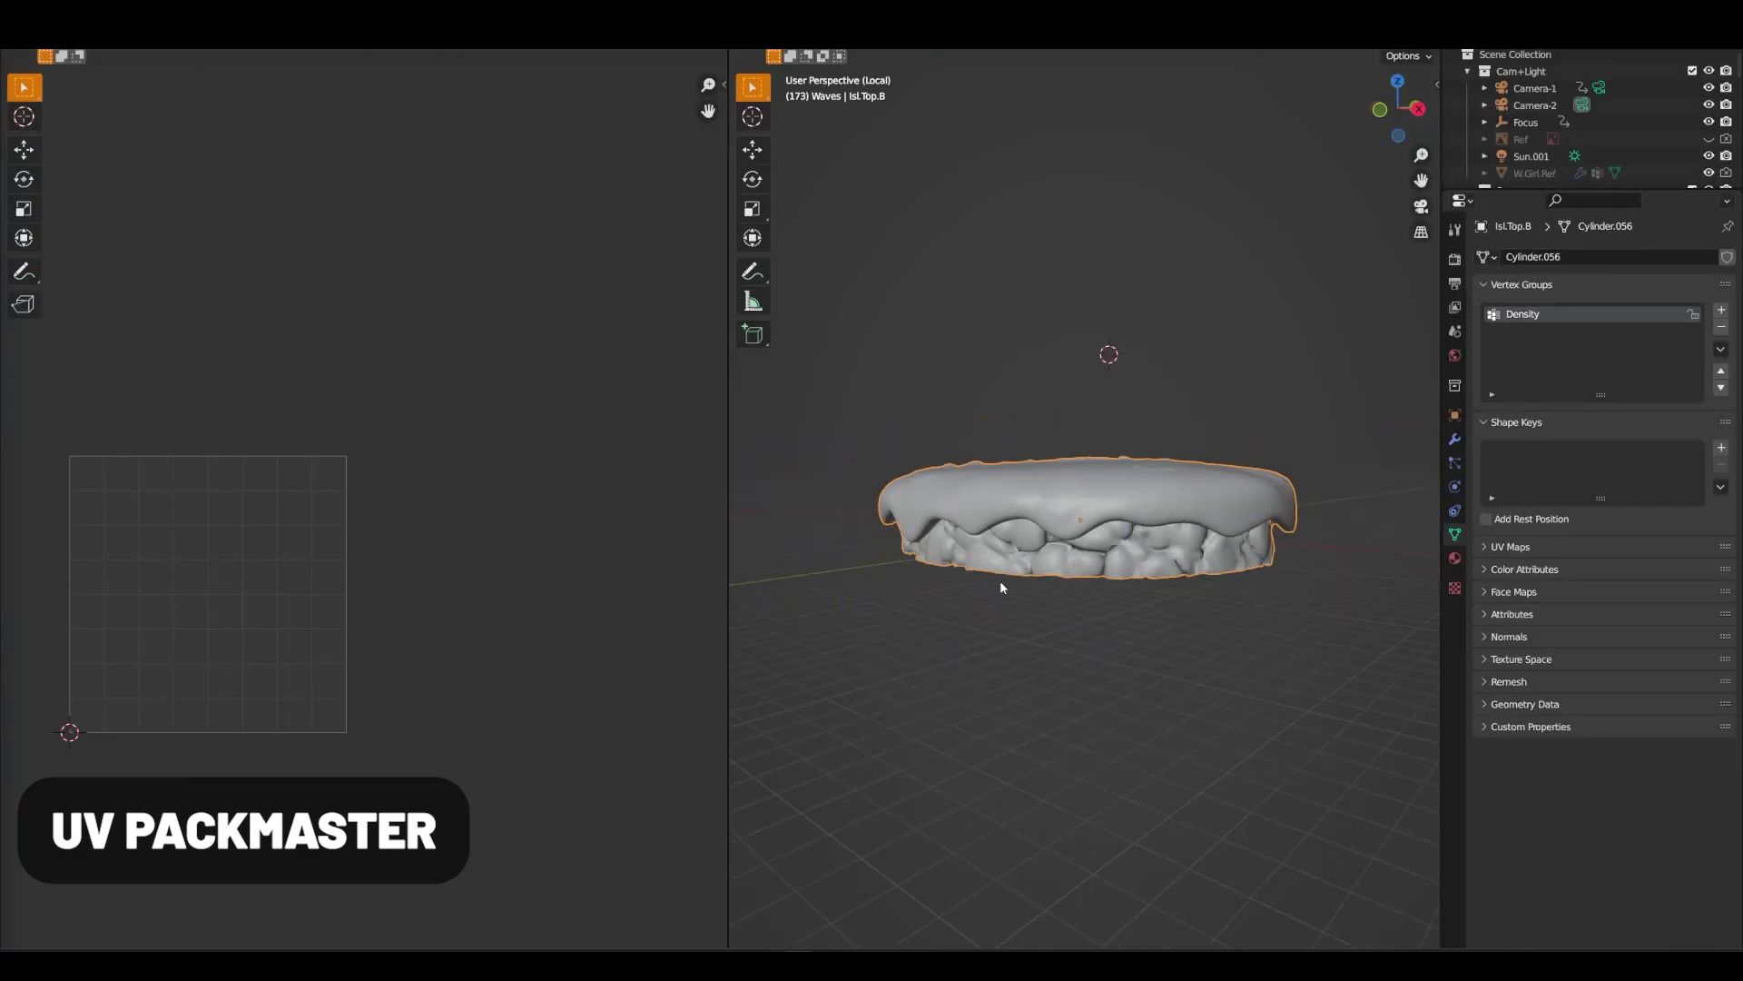
# Step: In Edit Mode, pack the island mesh's UVs with UVPackmaster3 into a two-by-one tile layout
pyautogui.press('Tab')
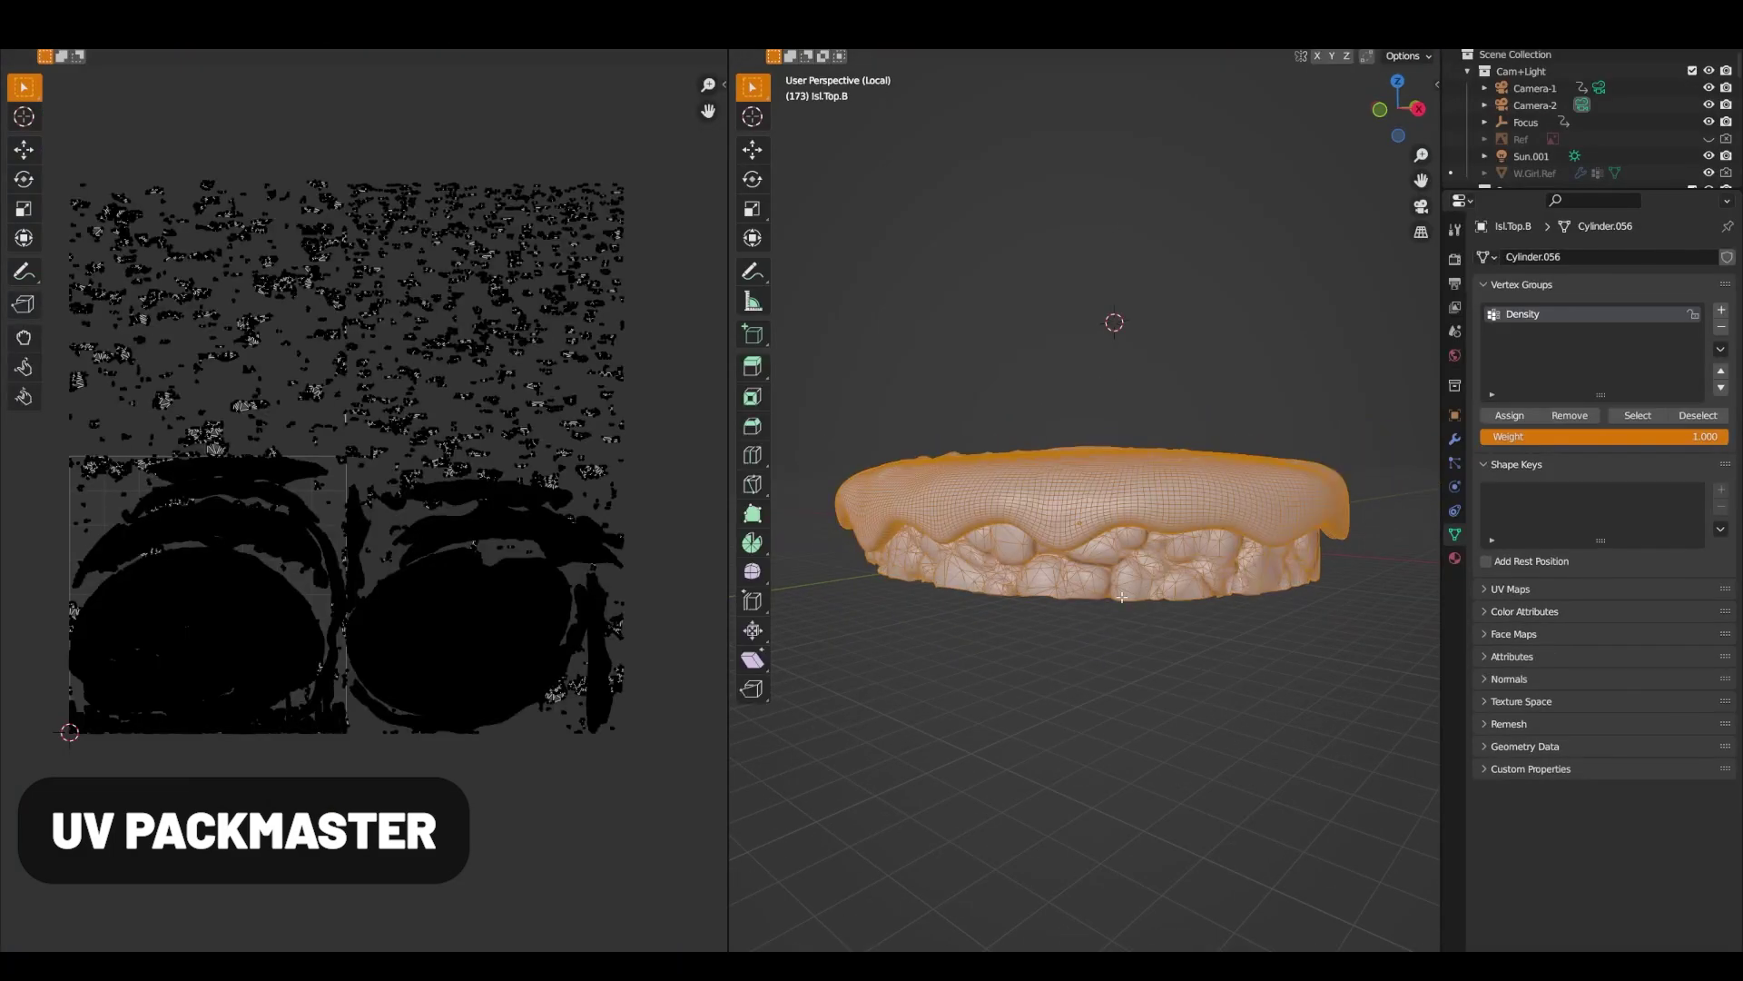
pyautogui.press('n')
pyautogui.click(718, 234)
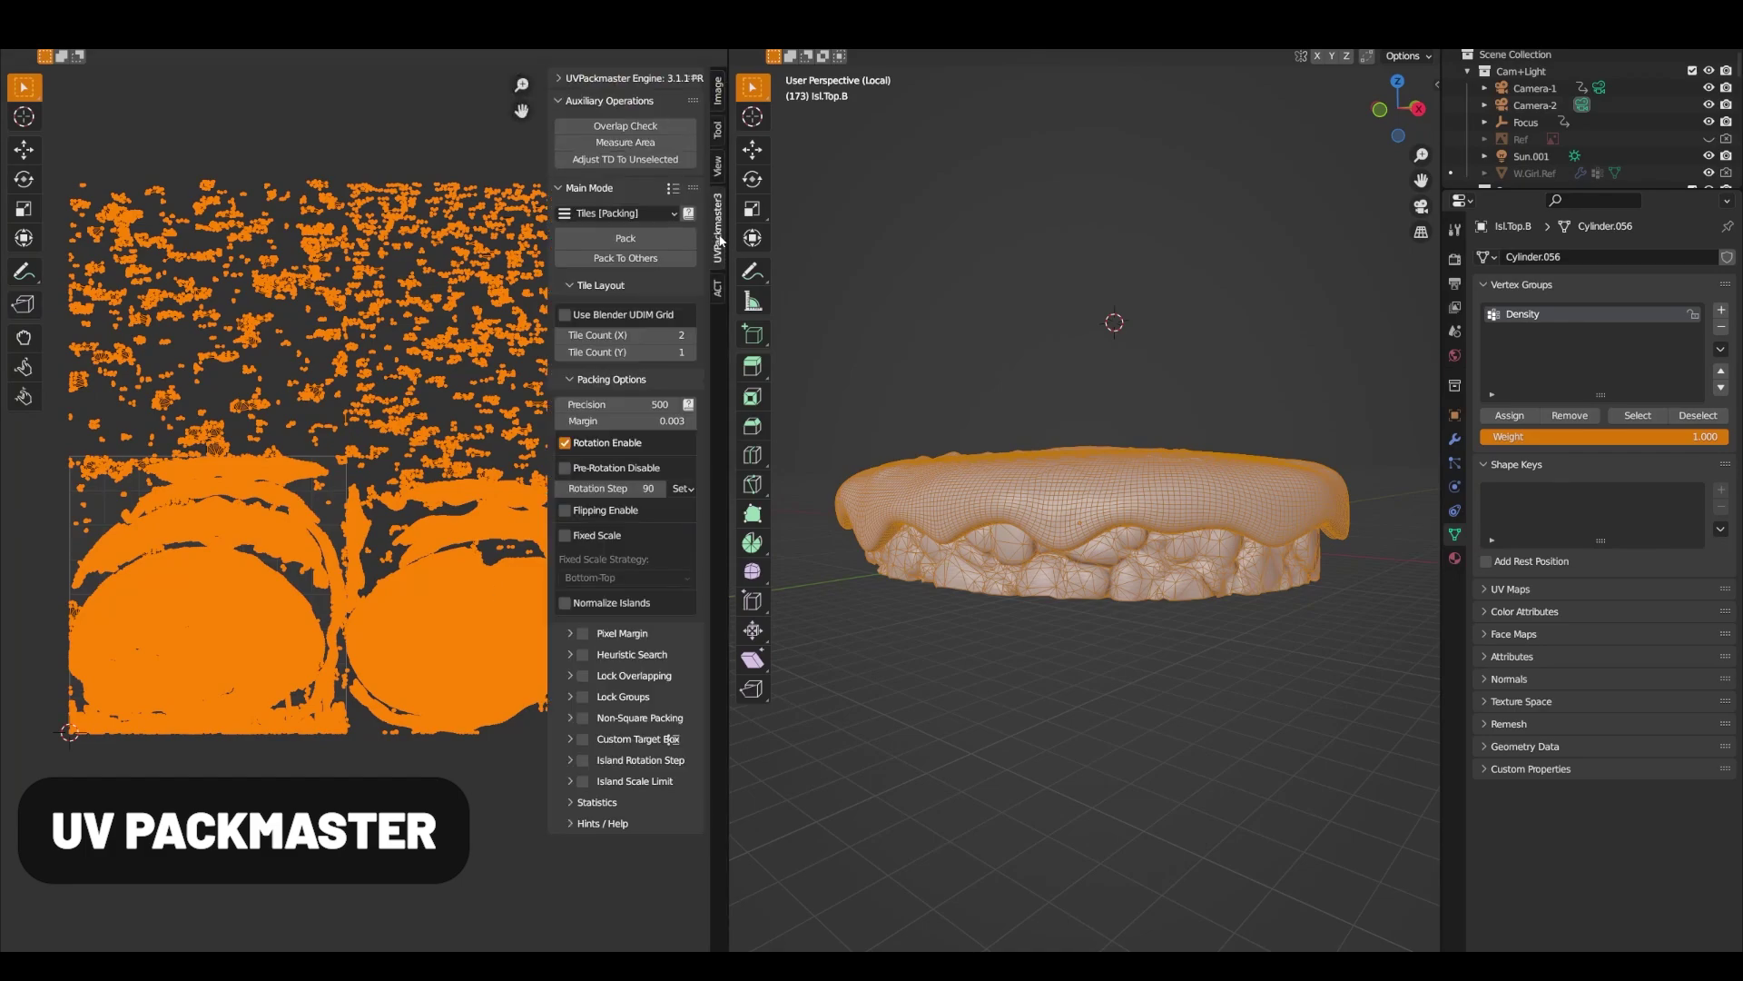
pyautogui.click(632, 242)
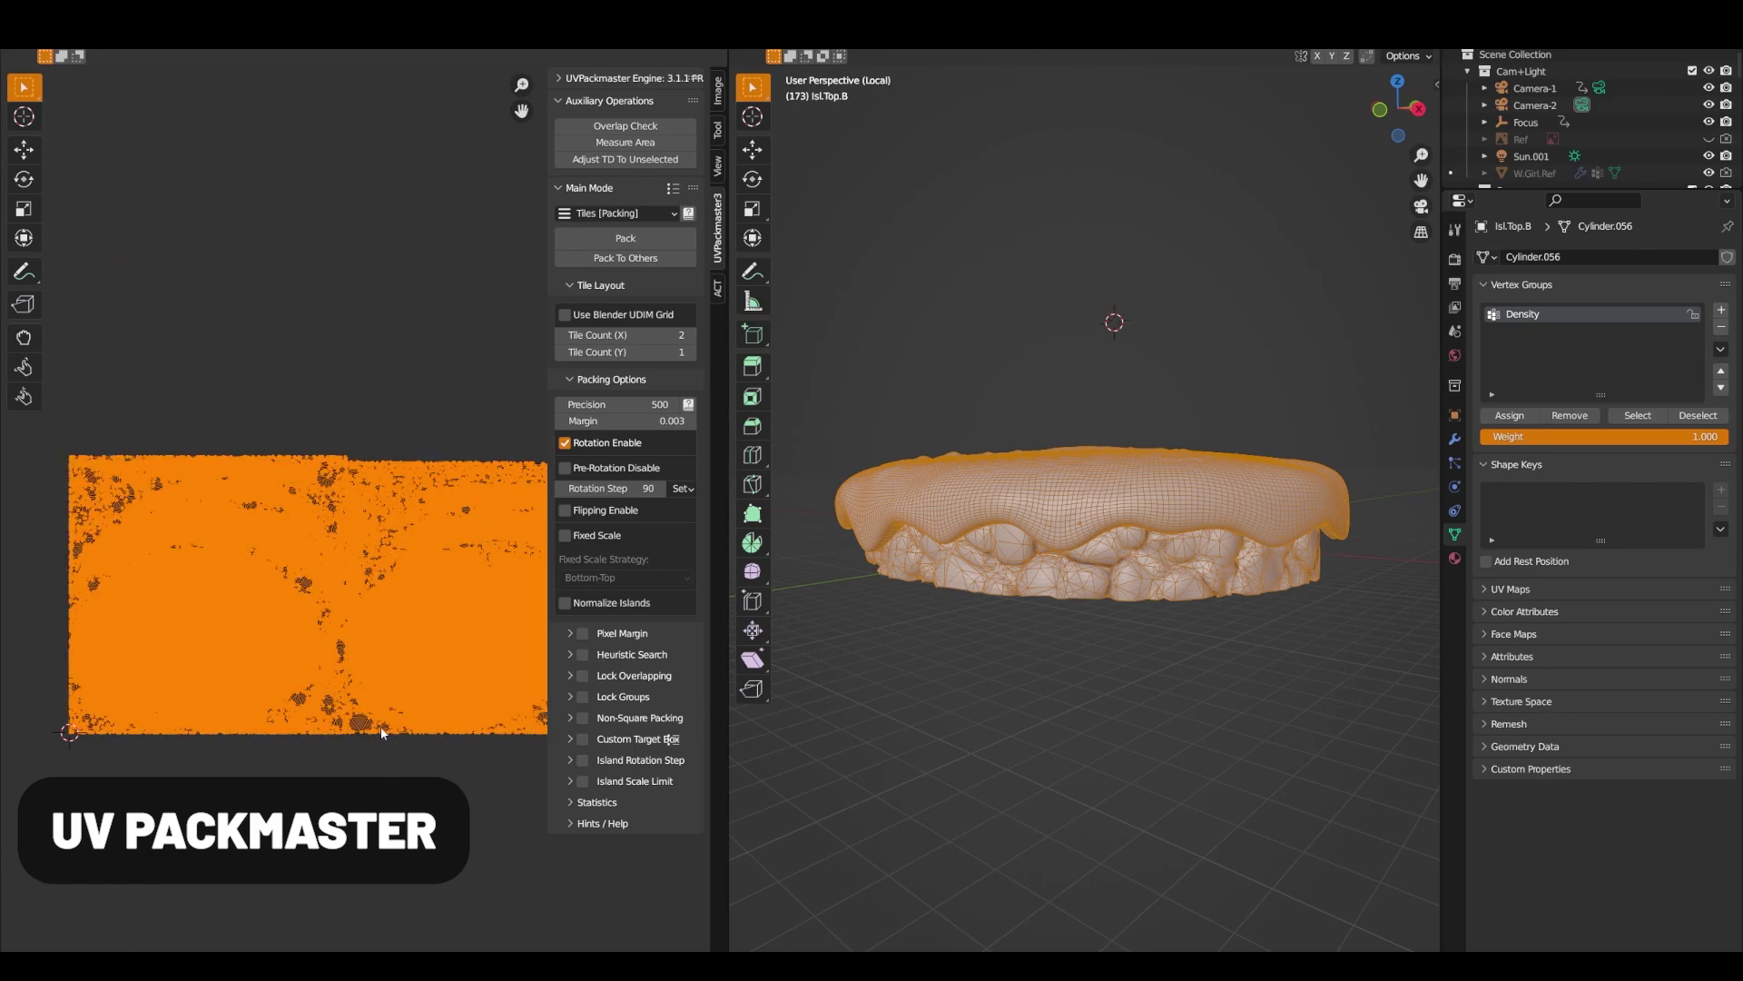
pyautogui.scroll(10, 380, 726)
pyautogui.scroll(-5, 174, 618)
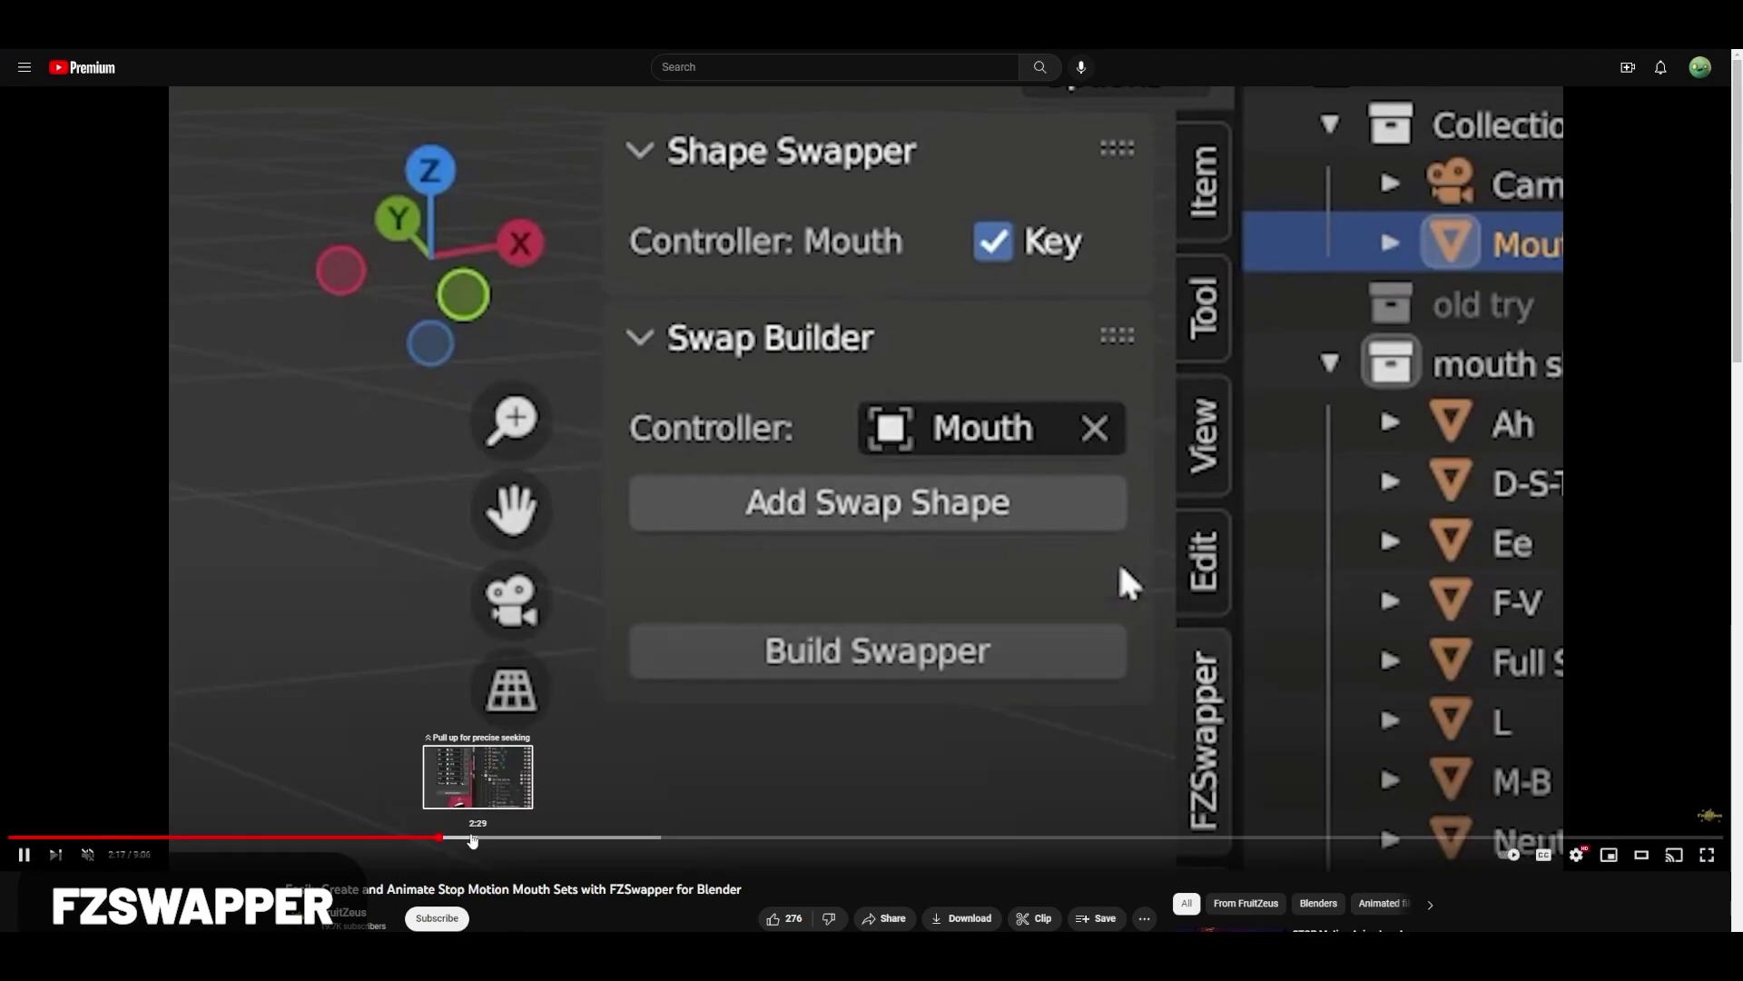
# Step: Seek the FZSwapper video ahead to about 2:36
pyautogui.click(493, 836)
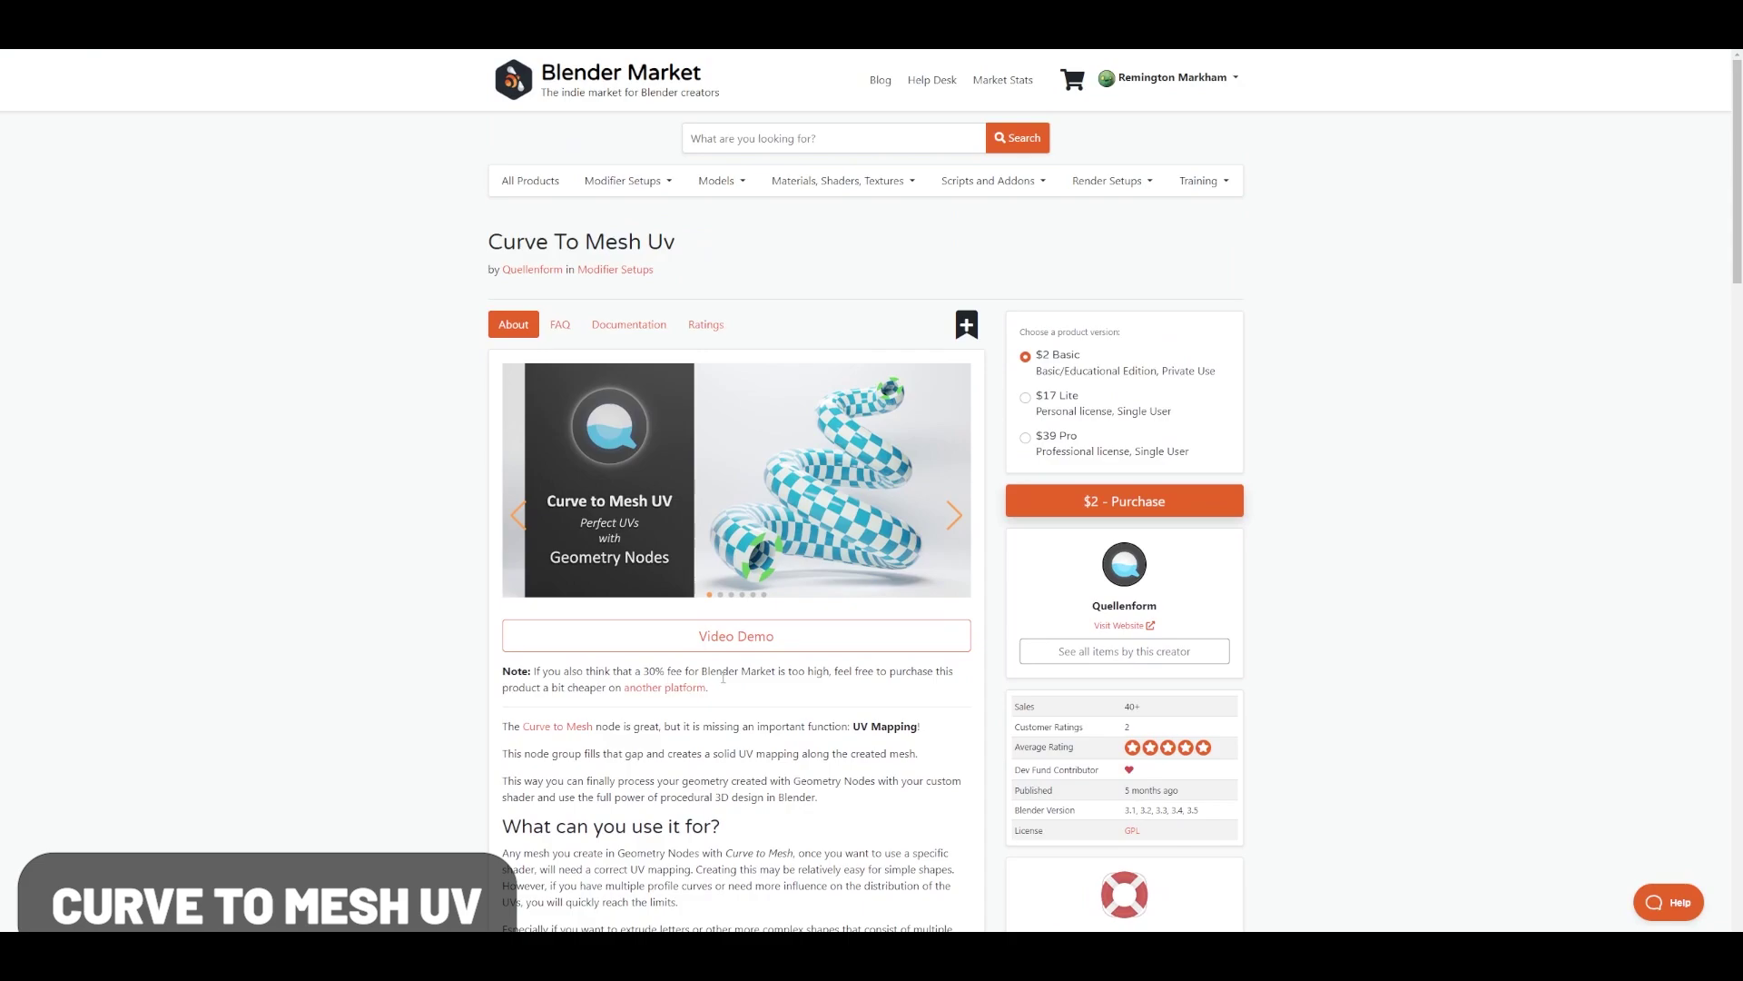
# Step: Scroll past the Curve to Mesh UV feature list to the torus and letter Q images
pyautogui.scroll(-6, 724, 677)
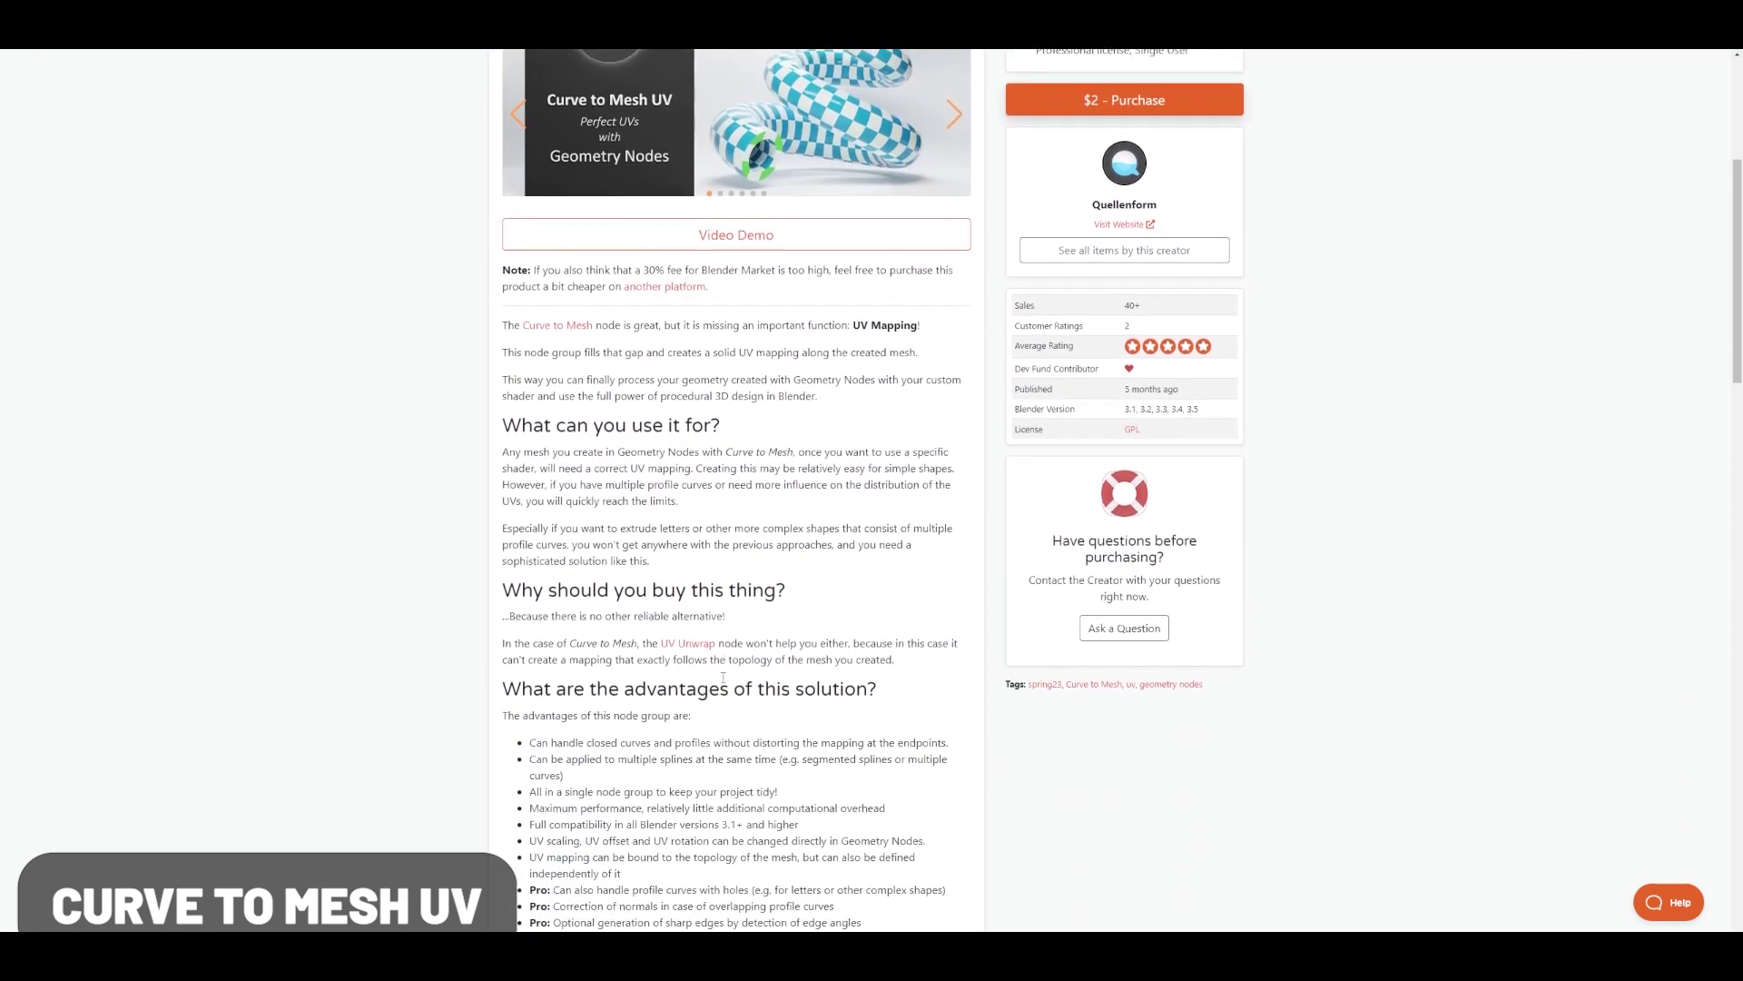
pyautogui.scroll(-8, 723, 677)
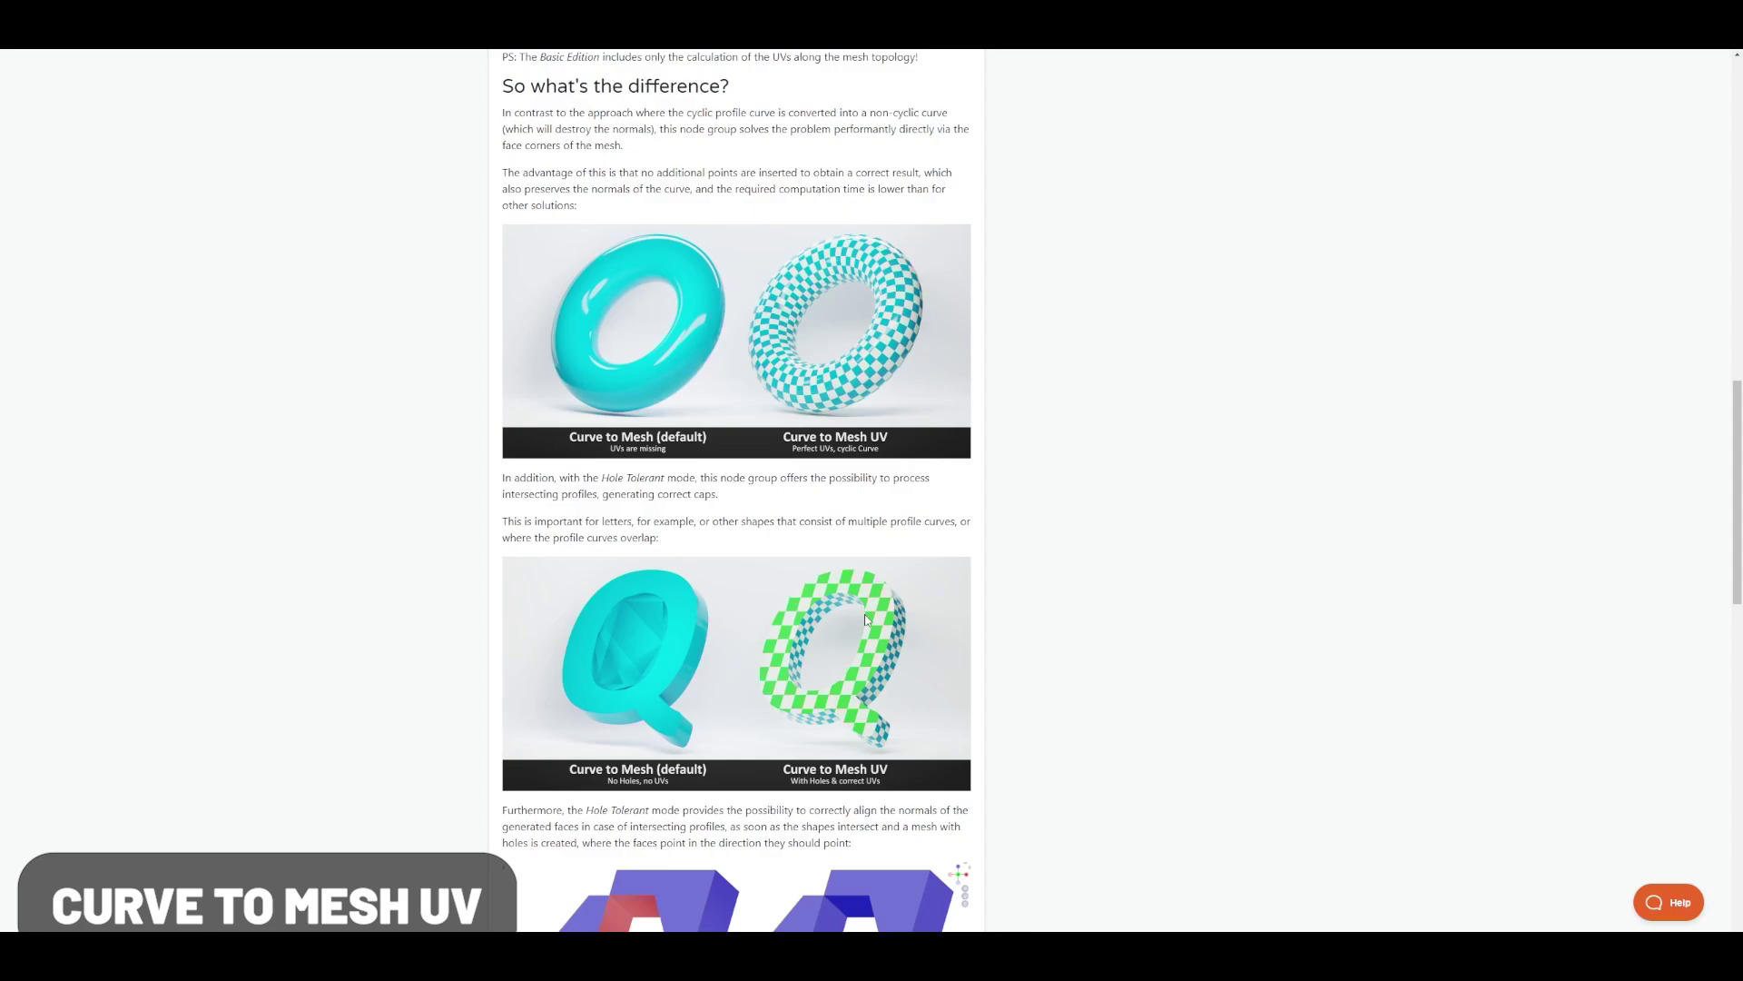
pyautogui.scroll(-3, 750, 458)
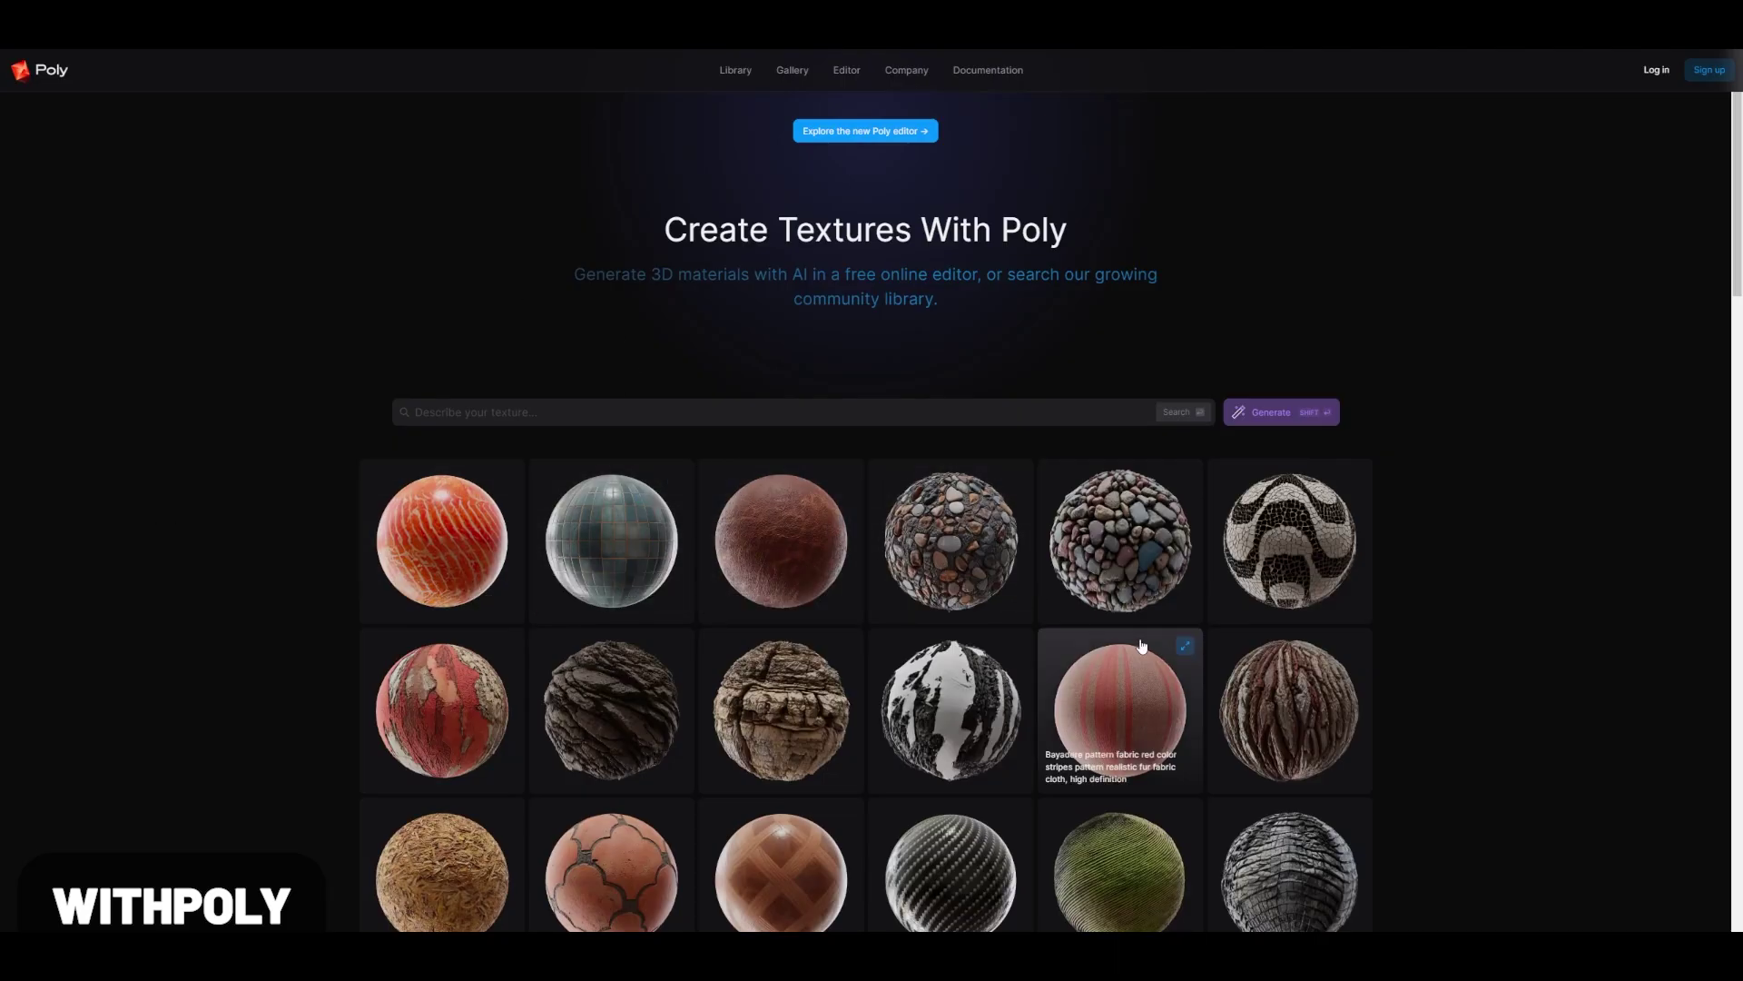
# Step: Browse Poly's texture grid, then regenerate the ANT Landscape terrain with the mesa preset
pyautogui.scroll(-6, 1141, 644)
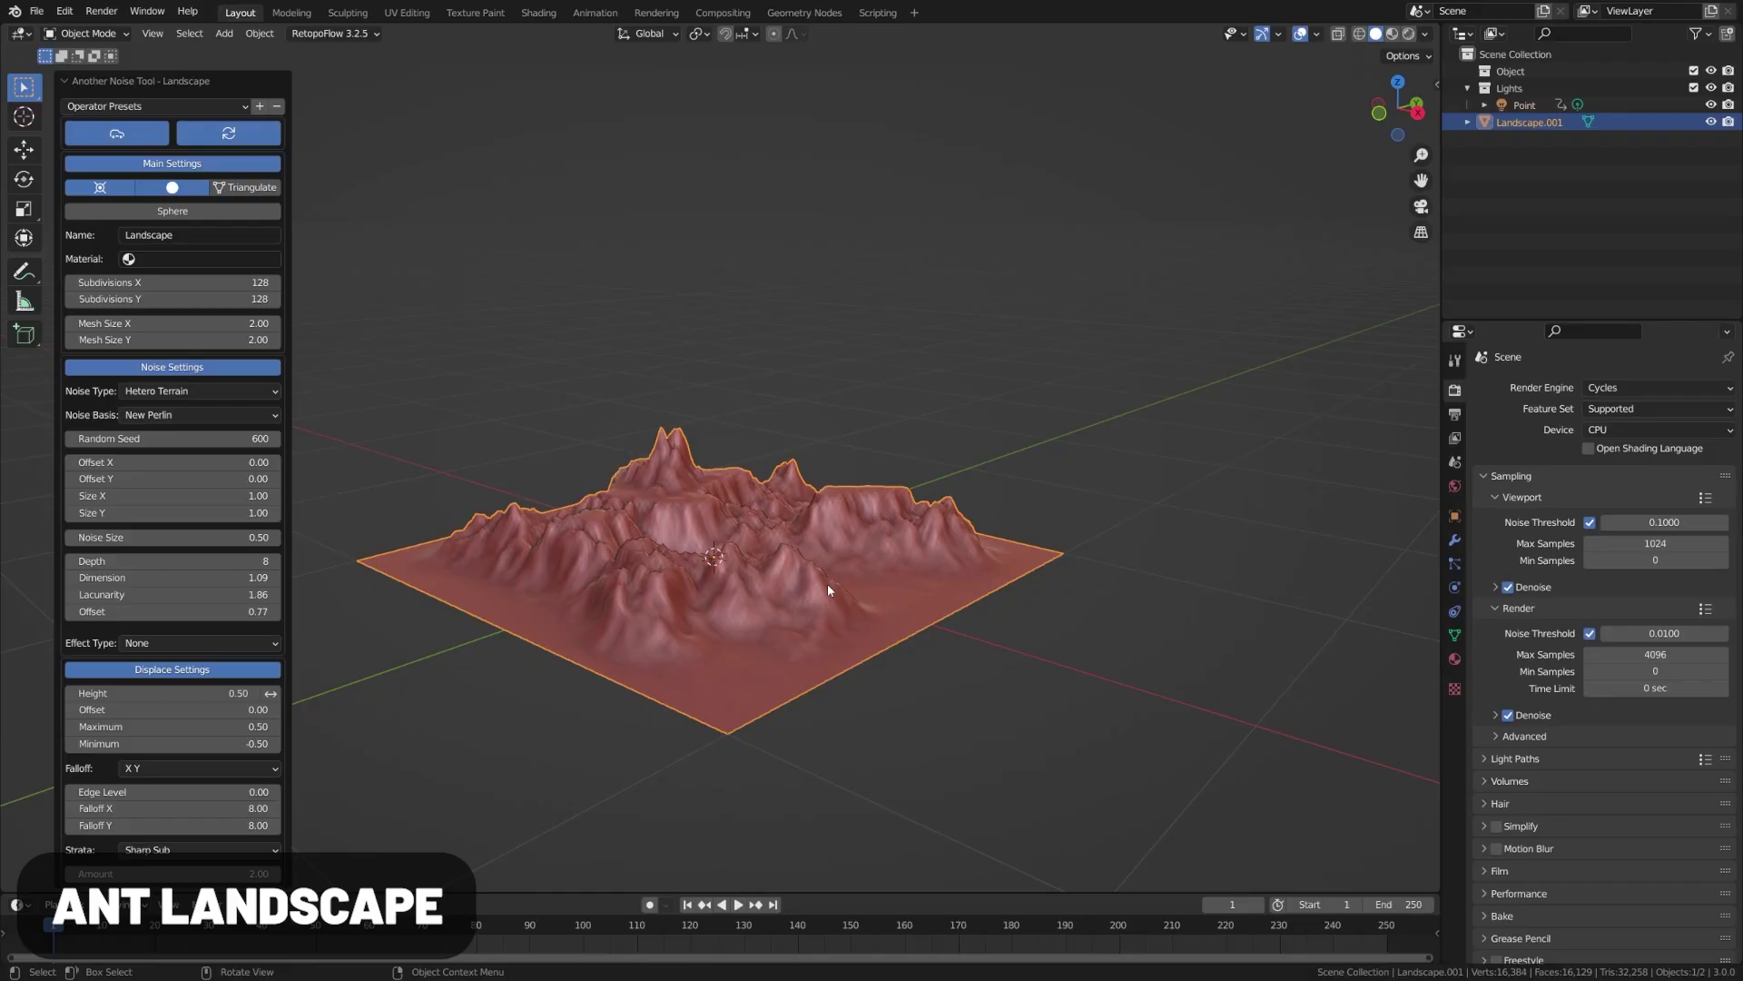
pyautogui.moveTo(826, 584); pyautogui.dragTo(781, 617, button='middle')
pyautogui.click(145, 105)
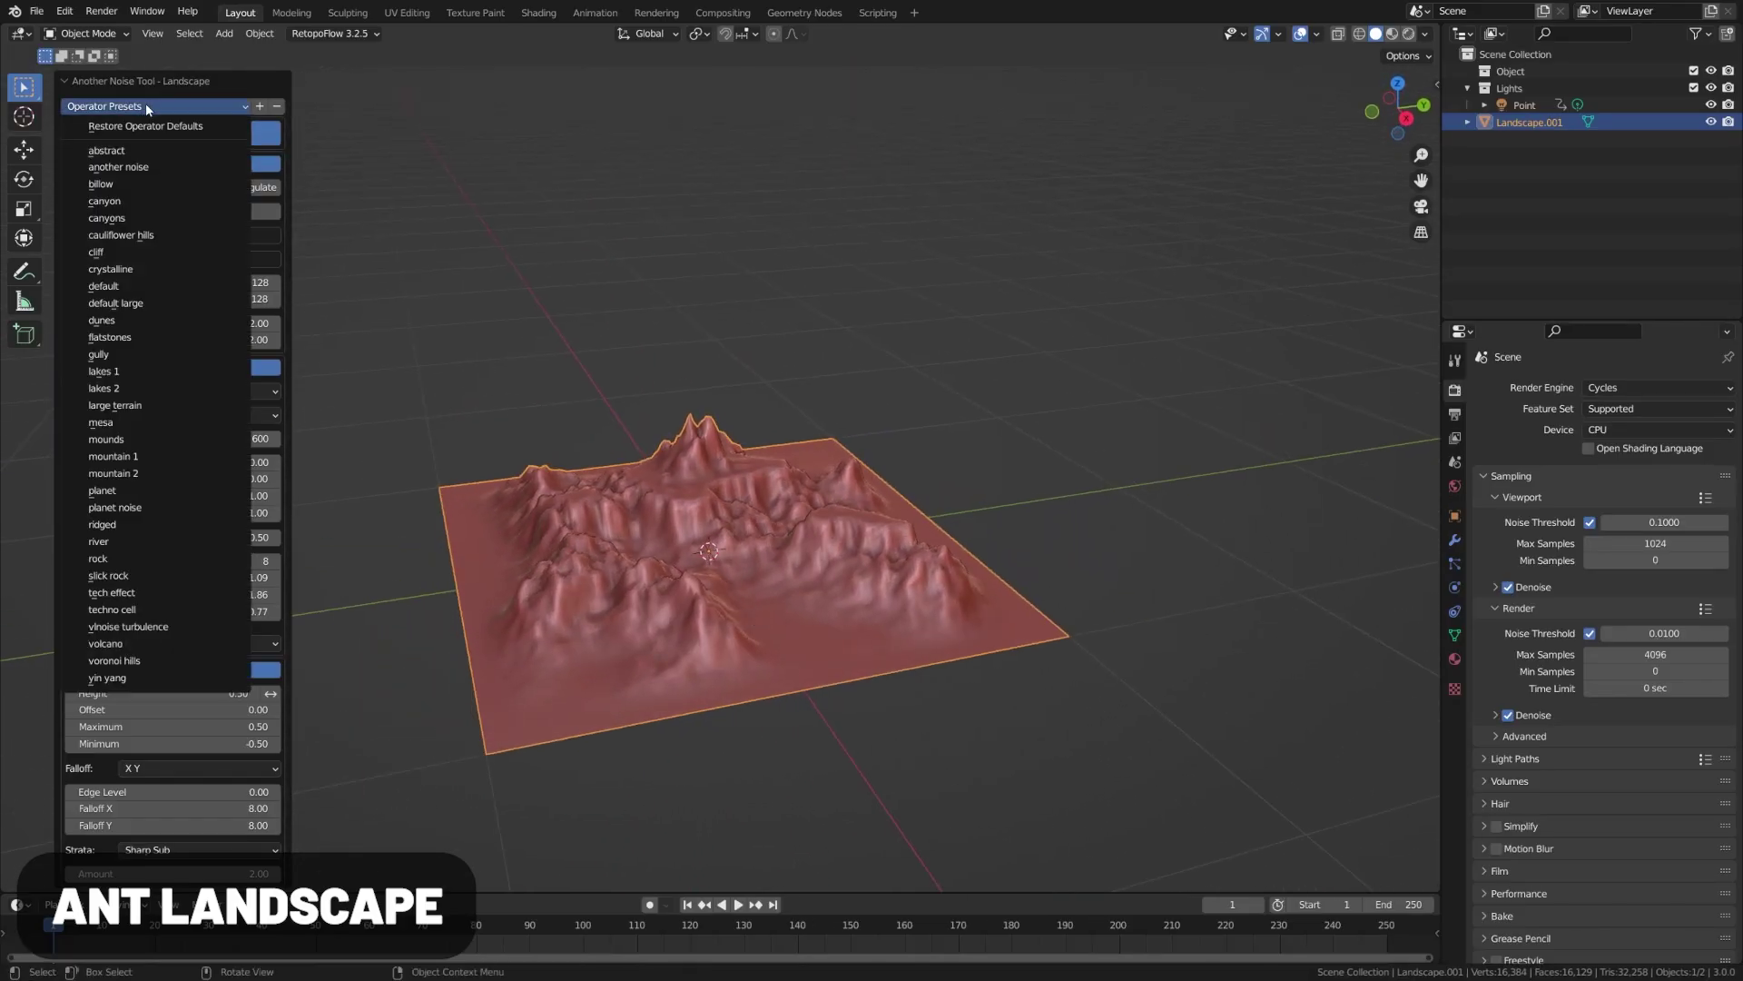
pyautogui.click(154, 430)
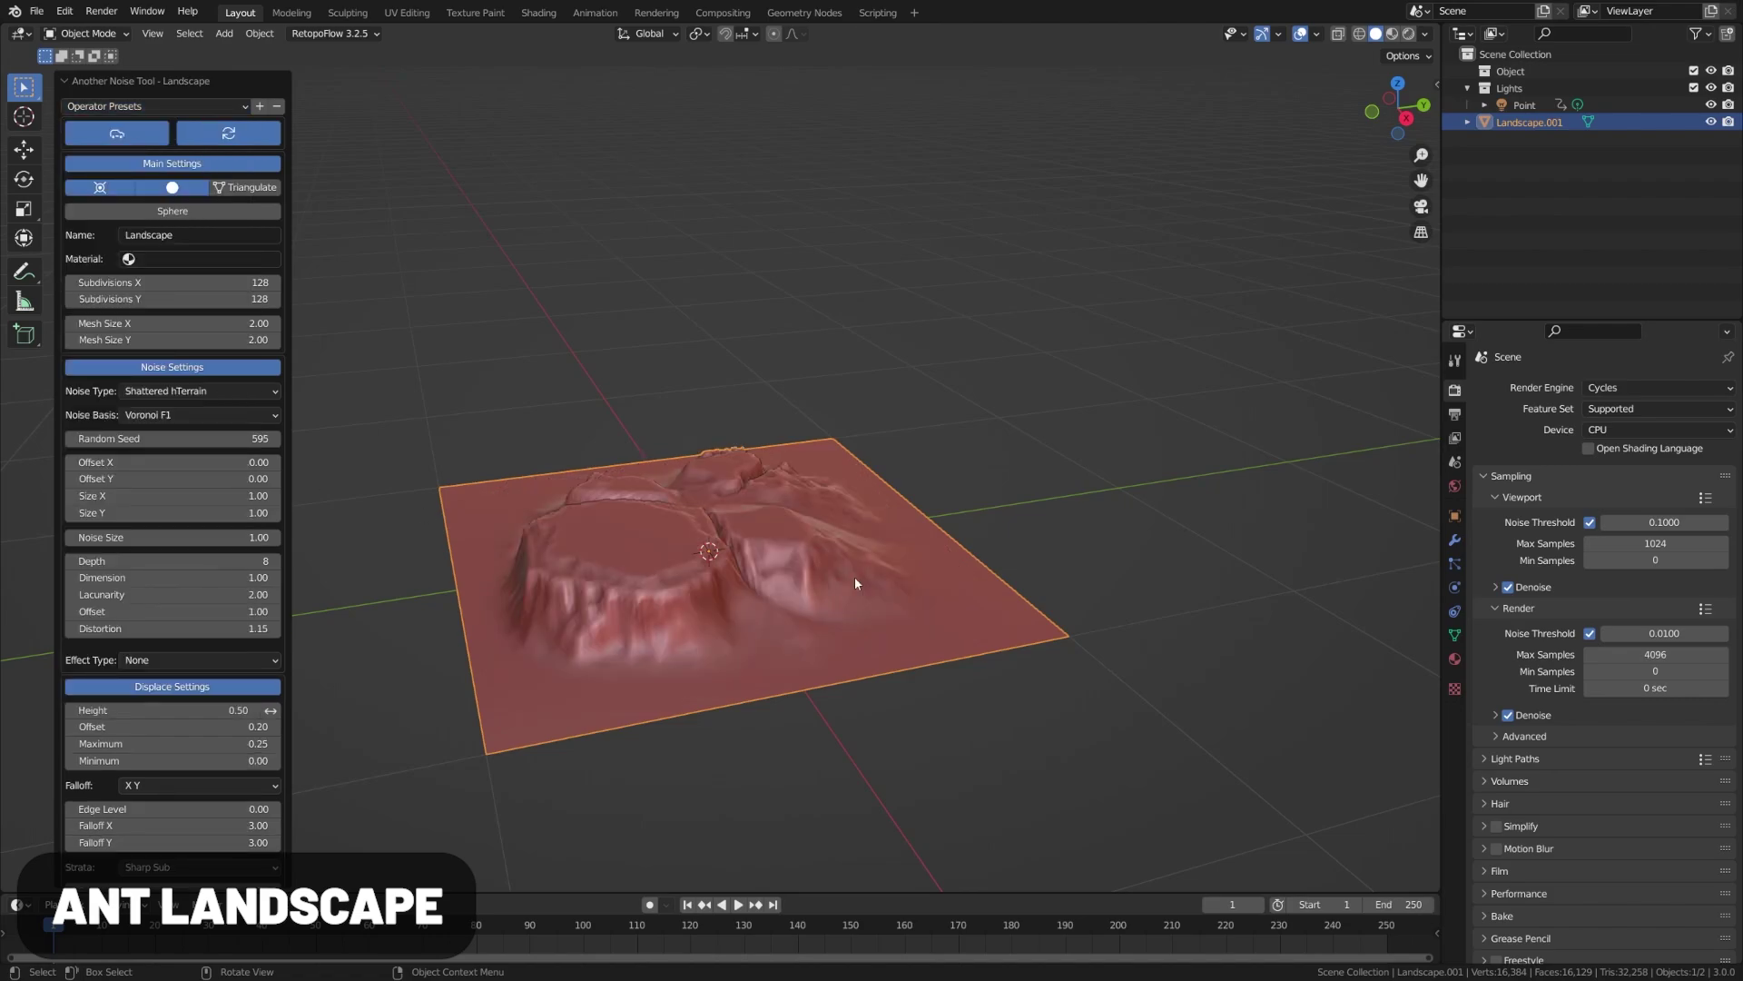
pyautogui.moveTo(853, 575); pyautogui.dragTo(772, 602, button='middle')
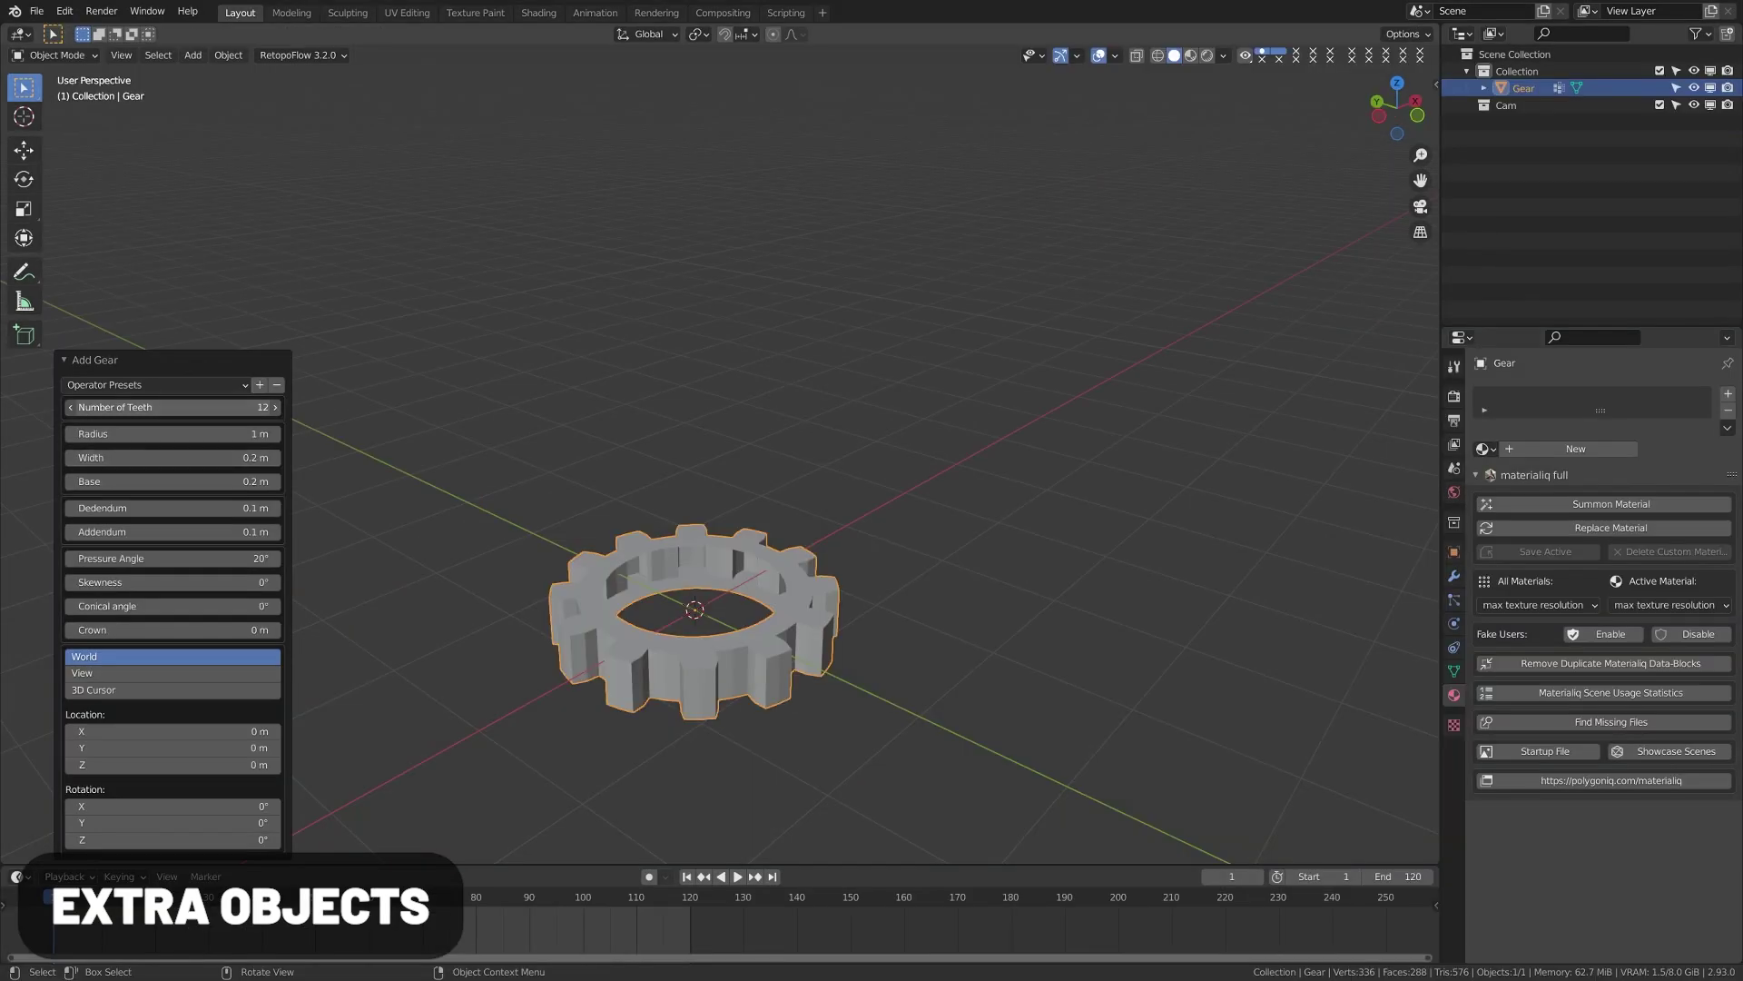
# Step: Increase the gear's number of teeth, then raise the torus knot's revolutions and spins
pyautogui.moveTo(181, 409); pyautogui.dragTo(215, 408)
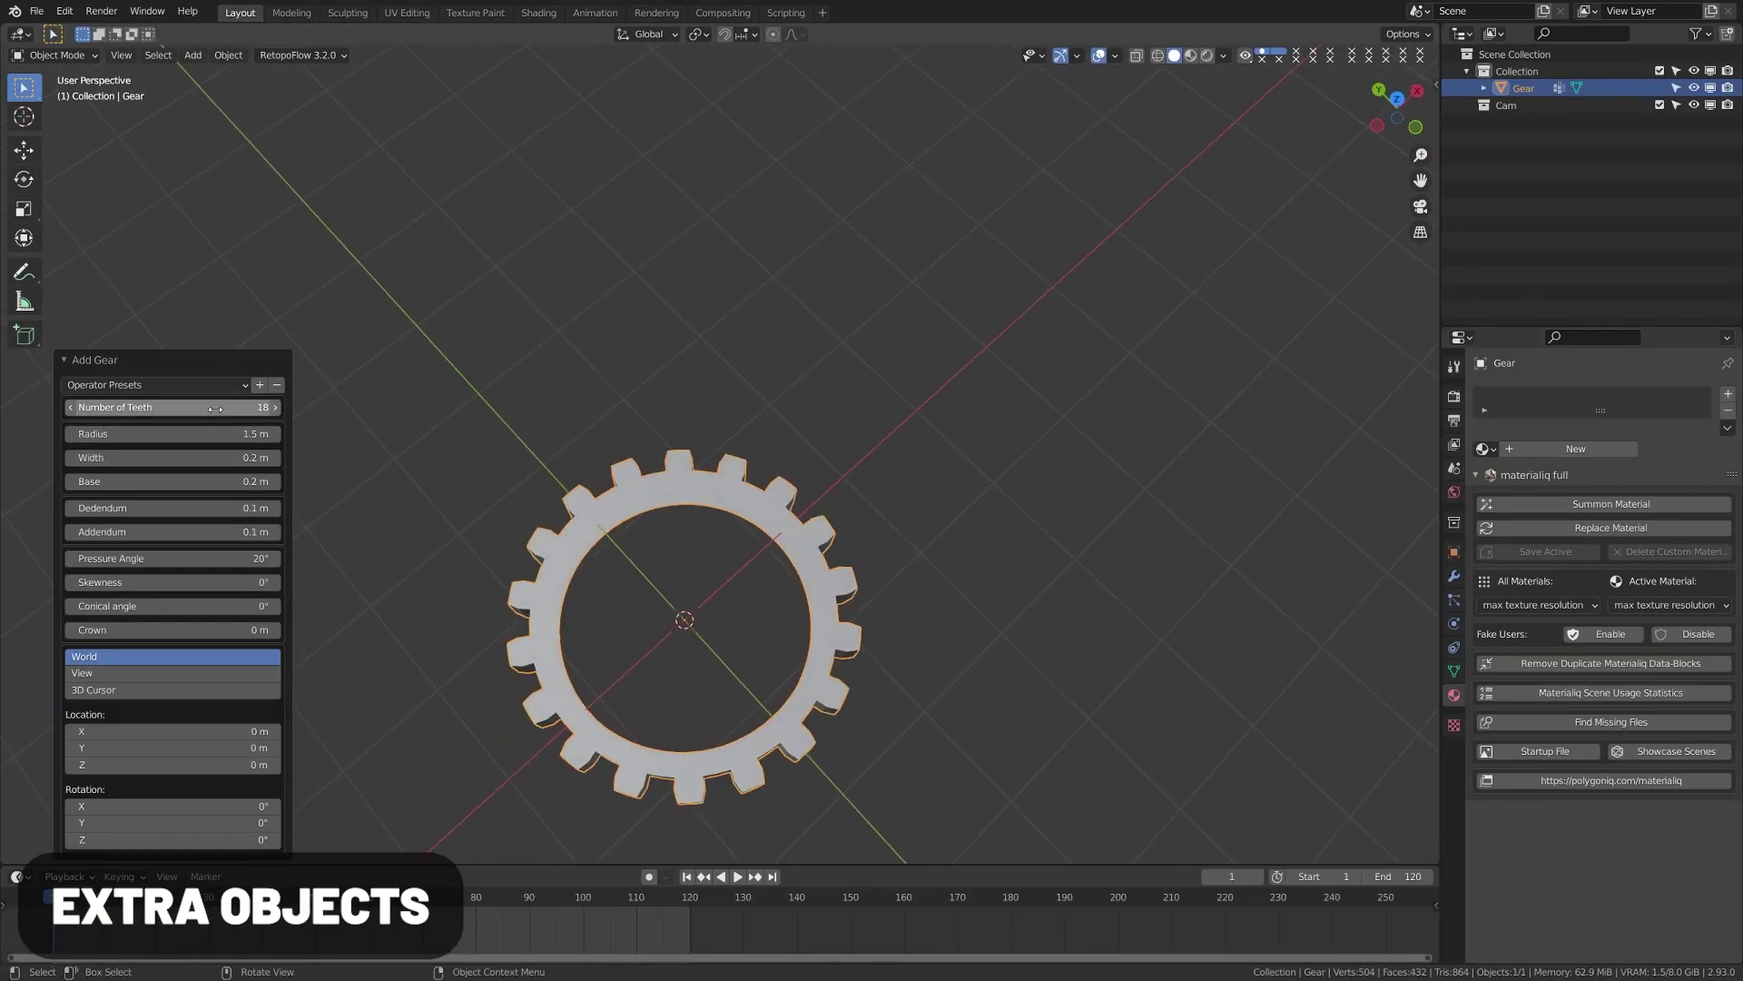
pyautogui.moveTo(215, 408)
pyautogui.mouseDown()
pyautogui.moveTo(195, 408)
pyautogui.moveTo(273, 409)
pyautogui.moveTo(222, 409)
pyautogui.mouseUp()
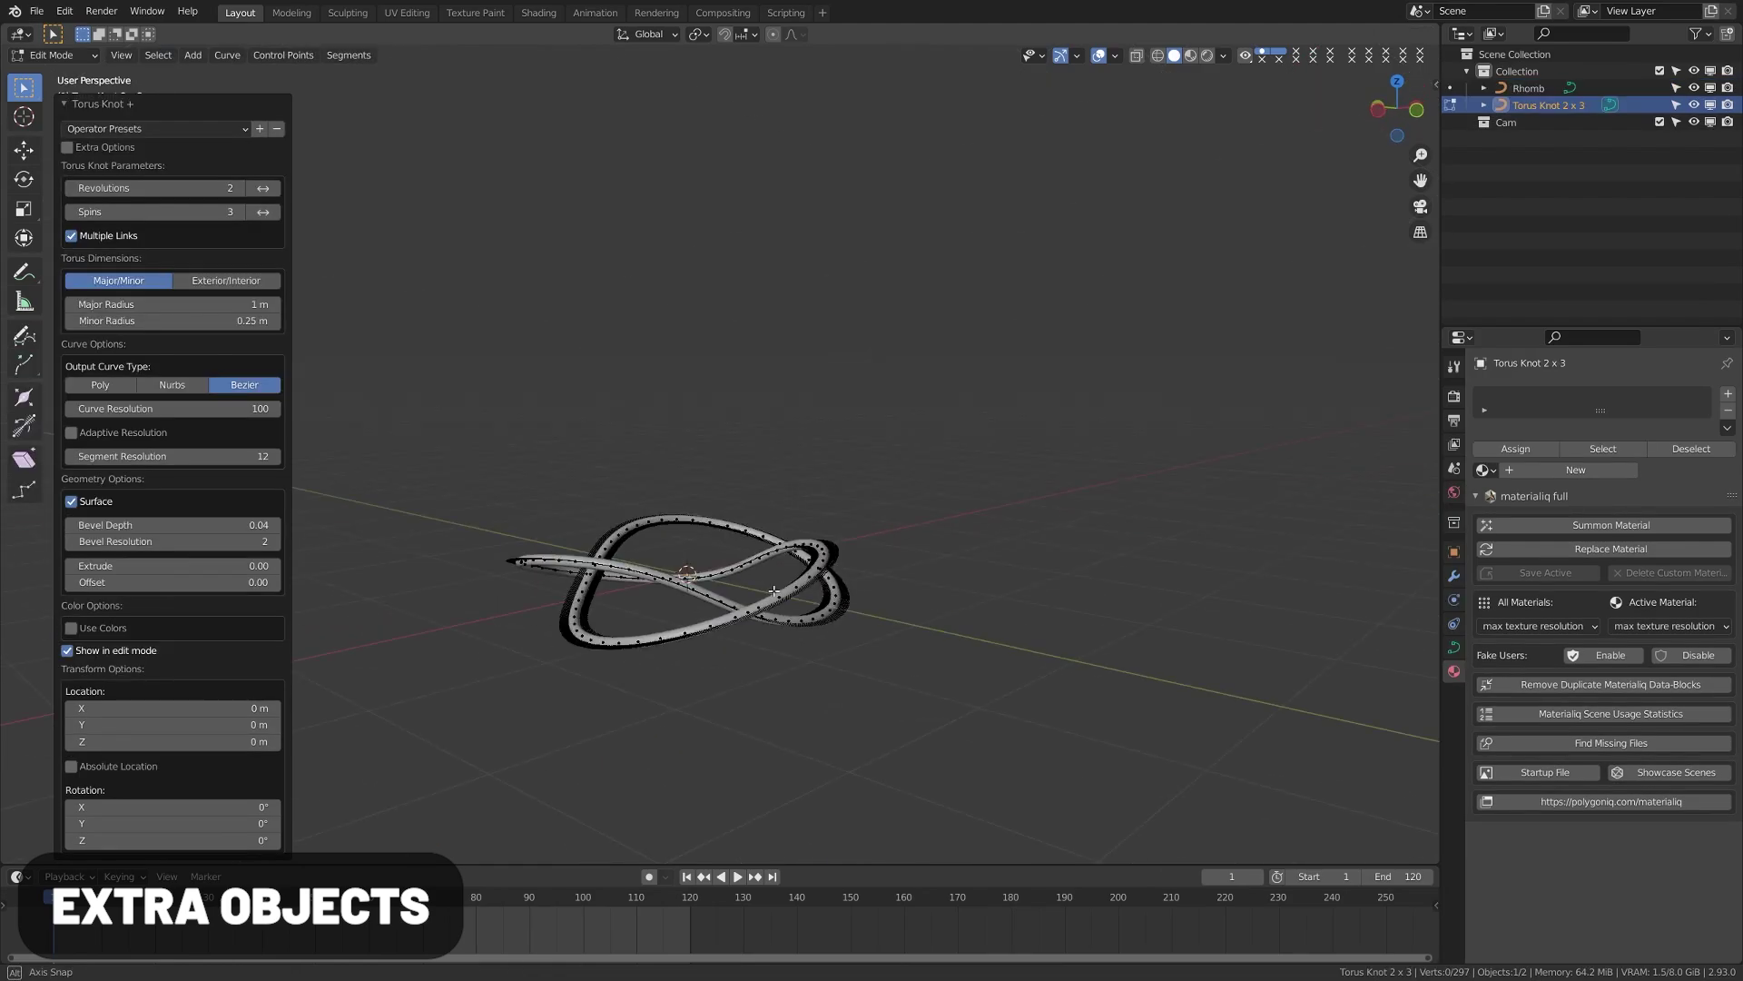
pyautogui.moveTo(773, 591); pyautogui.dragTo(635, 508, button='middle')
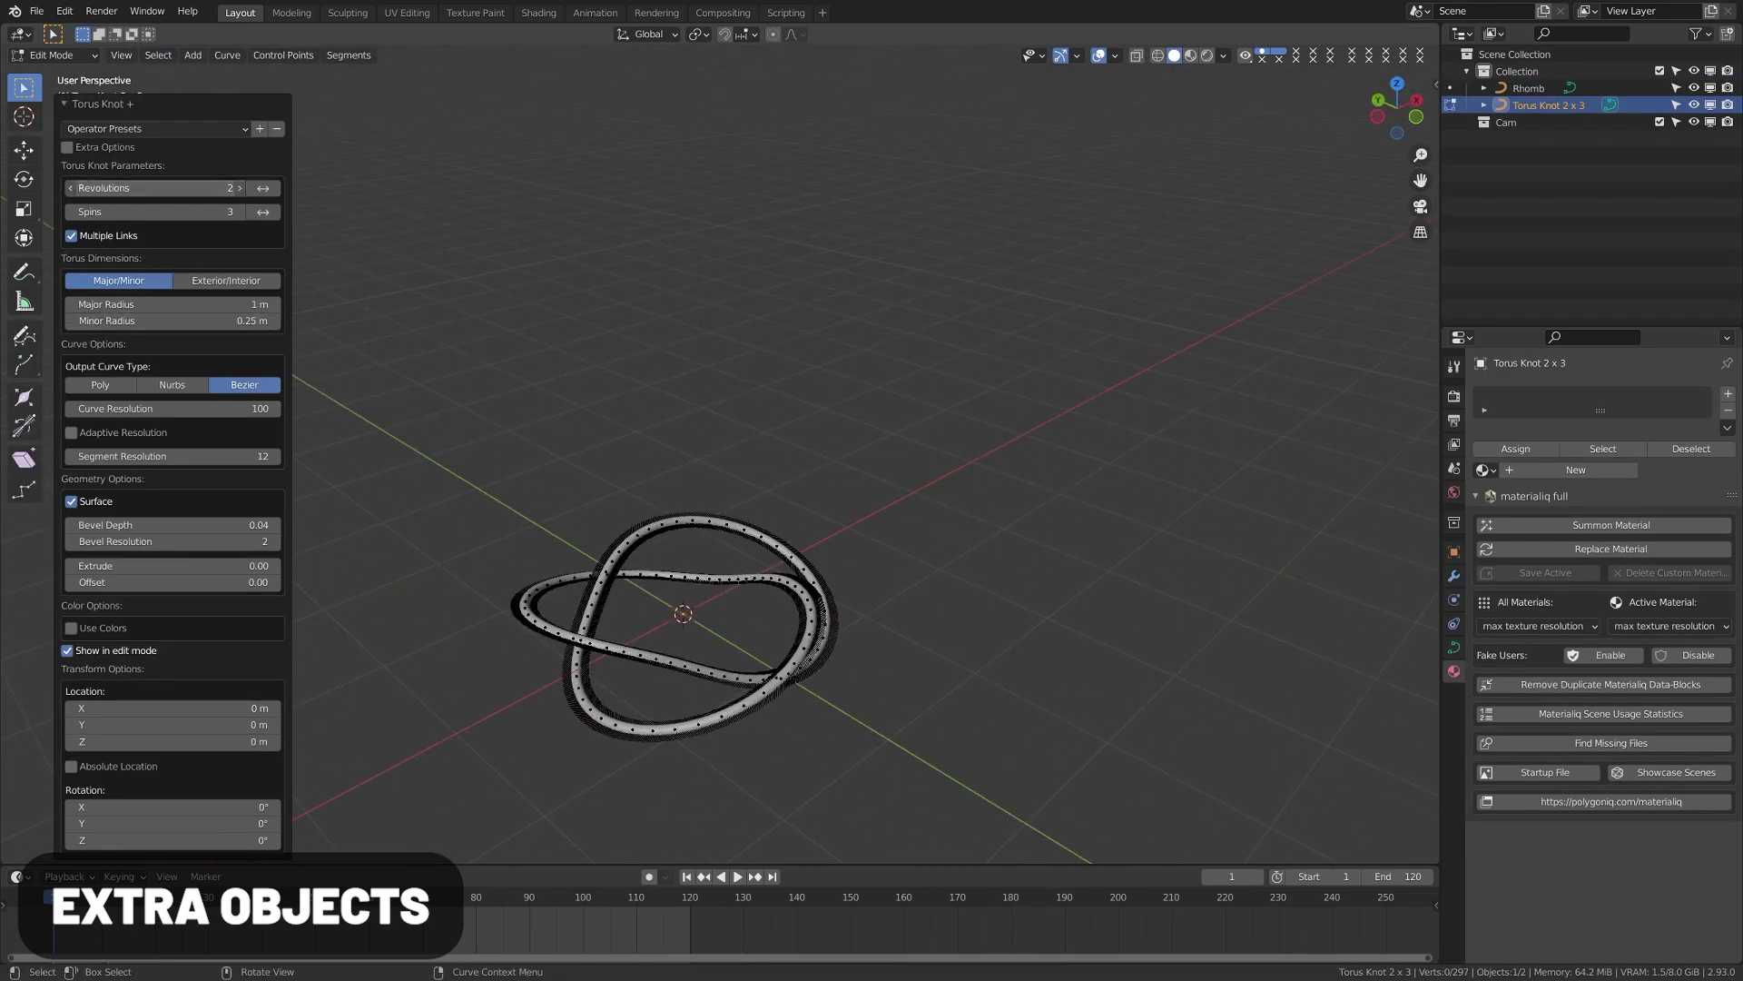
pyautogui.moveTo(172, 188); pyautogui.dragTo(218, 212)
pyautogui.moveTo(672, 617); pyautogui.dragTo(766, 611, button='middle')
# Step: Delete the torus knot and add a Star curve profile in its place, adjusting its shape
pyautogui.press('Tab')
pyautogui.press('Delete')
pyautogui.hotkey('shift', 'a')
pyautogui.moveTo(763, 611)
pyautogui.moveTo(894, 487)
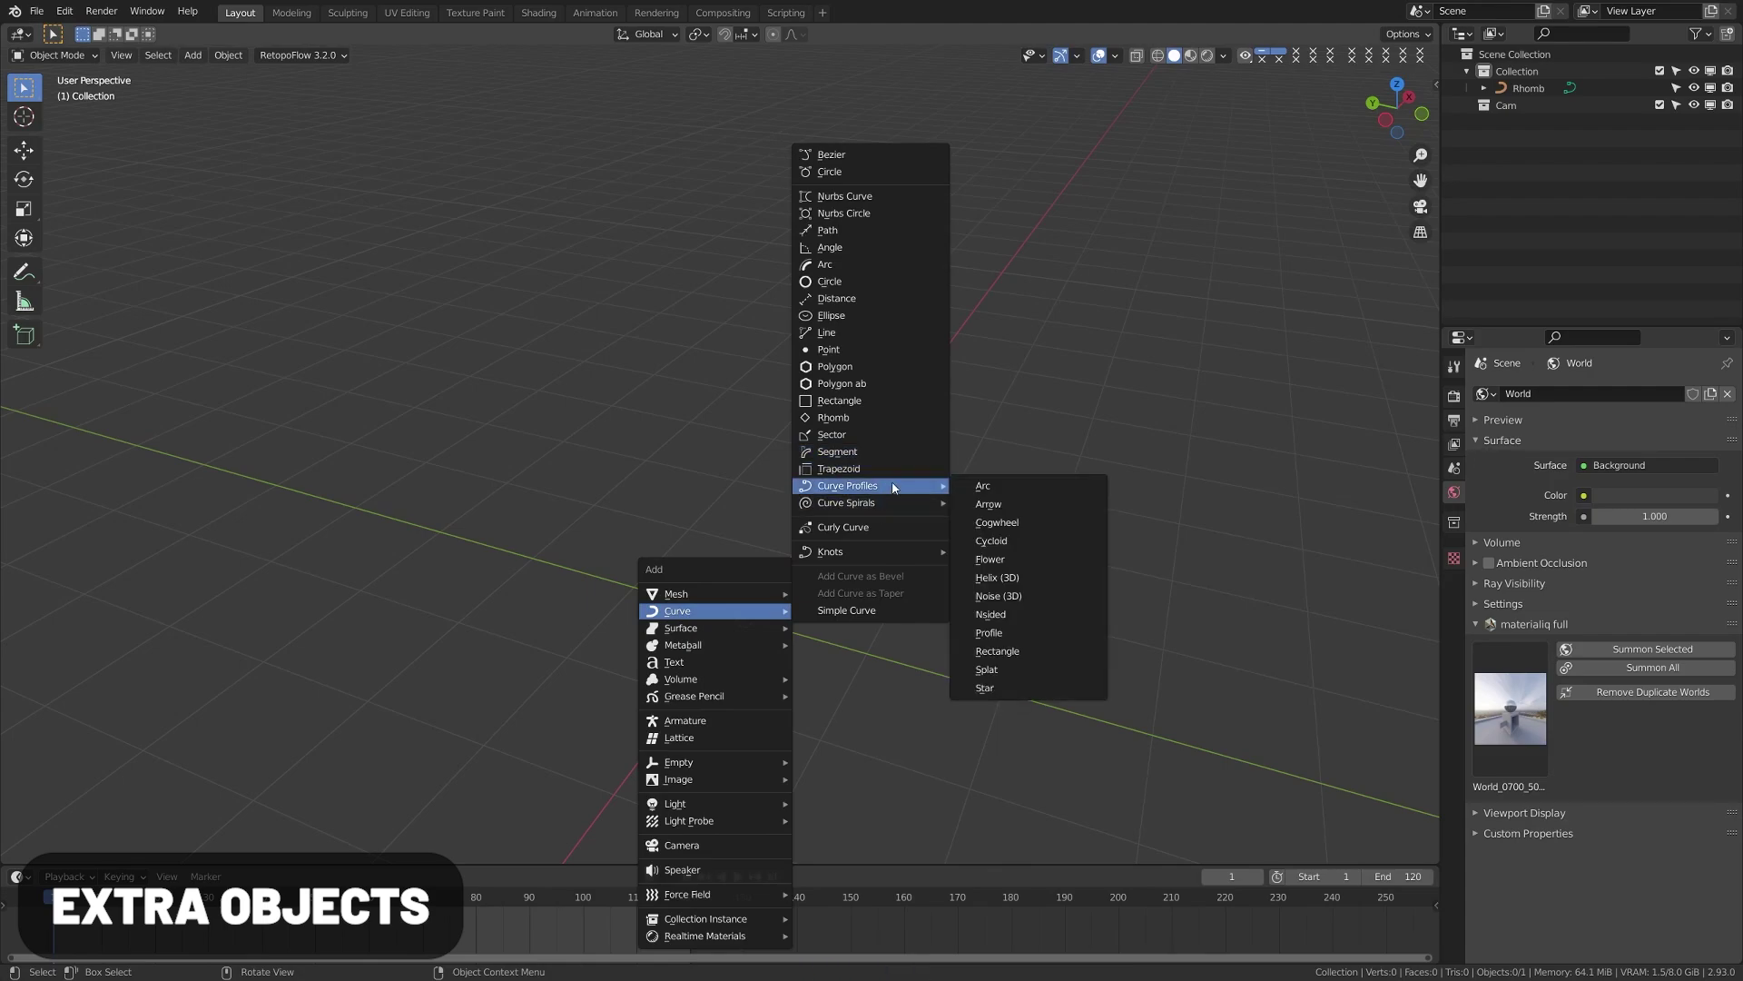
pyautogui.click(1010, 689)
pyautogui.moveTo(159, 480); pyautogui.dragTo(196, 479)
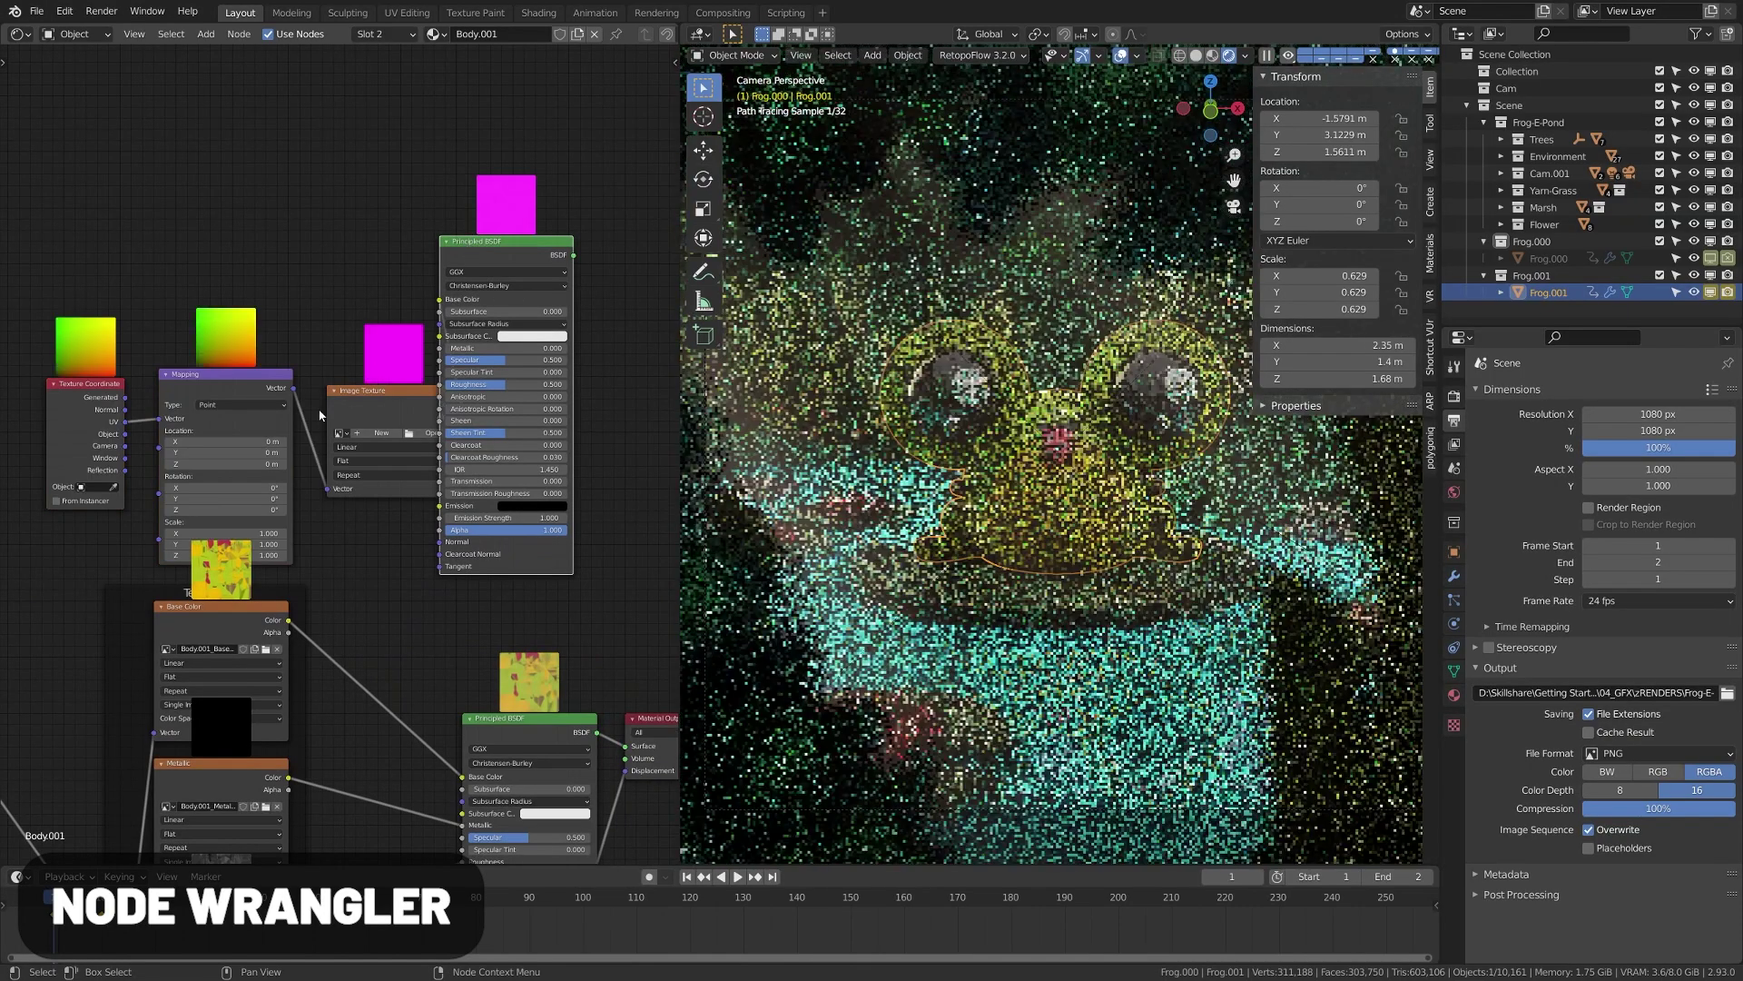
# Step: Line up the Texture Coordinate, Mapping and Image Texture nodes into a neat chain
pyautogui.moveTo(39, 373); pyautogui.dragTo(36, 364)
pyautogui.moveTo(182, 374); pyautogui.dragTo(139, 333)
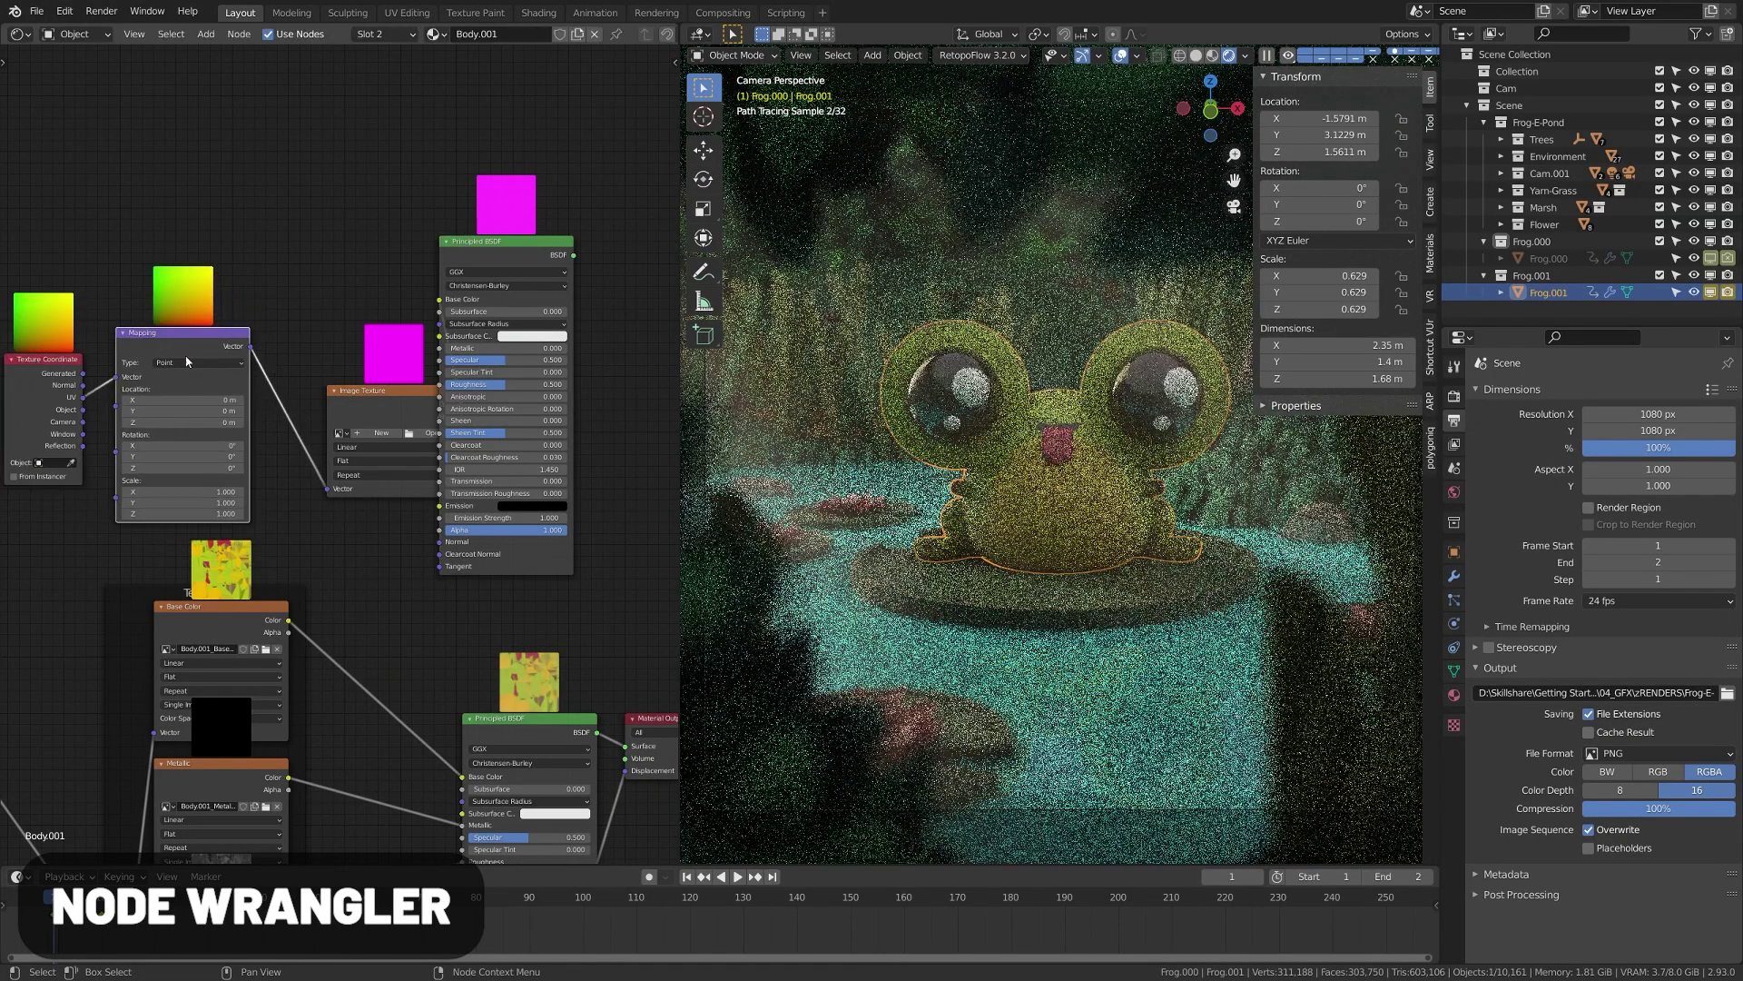
pyautogui.moveTo(375, 434); pyautogui.dragTo(316, 410)
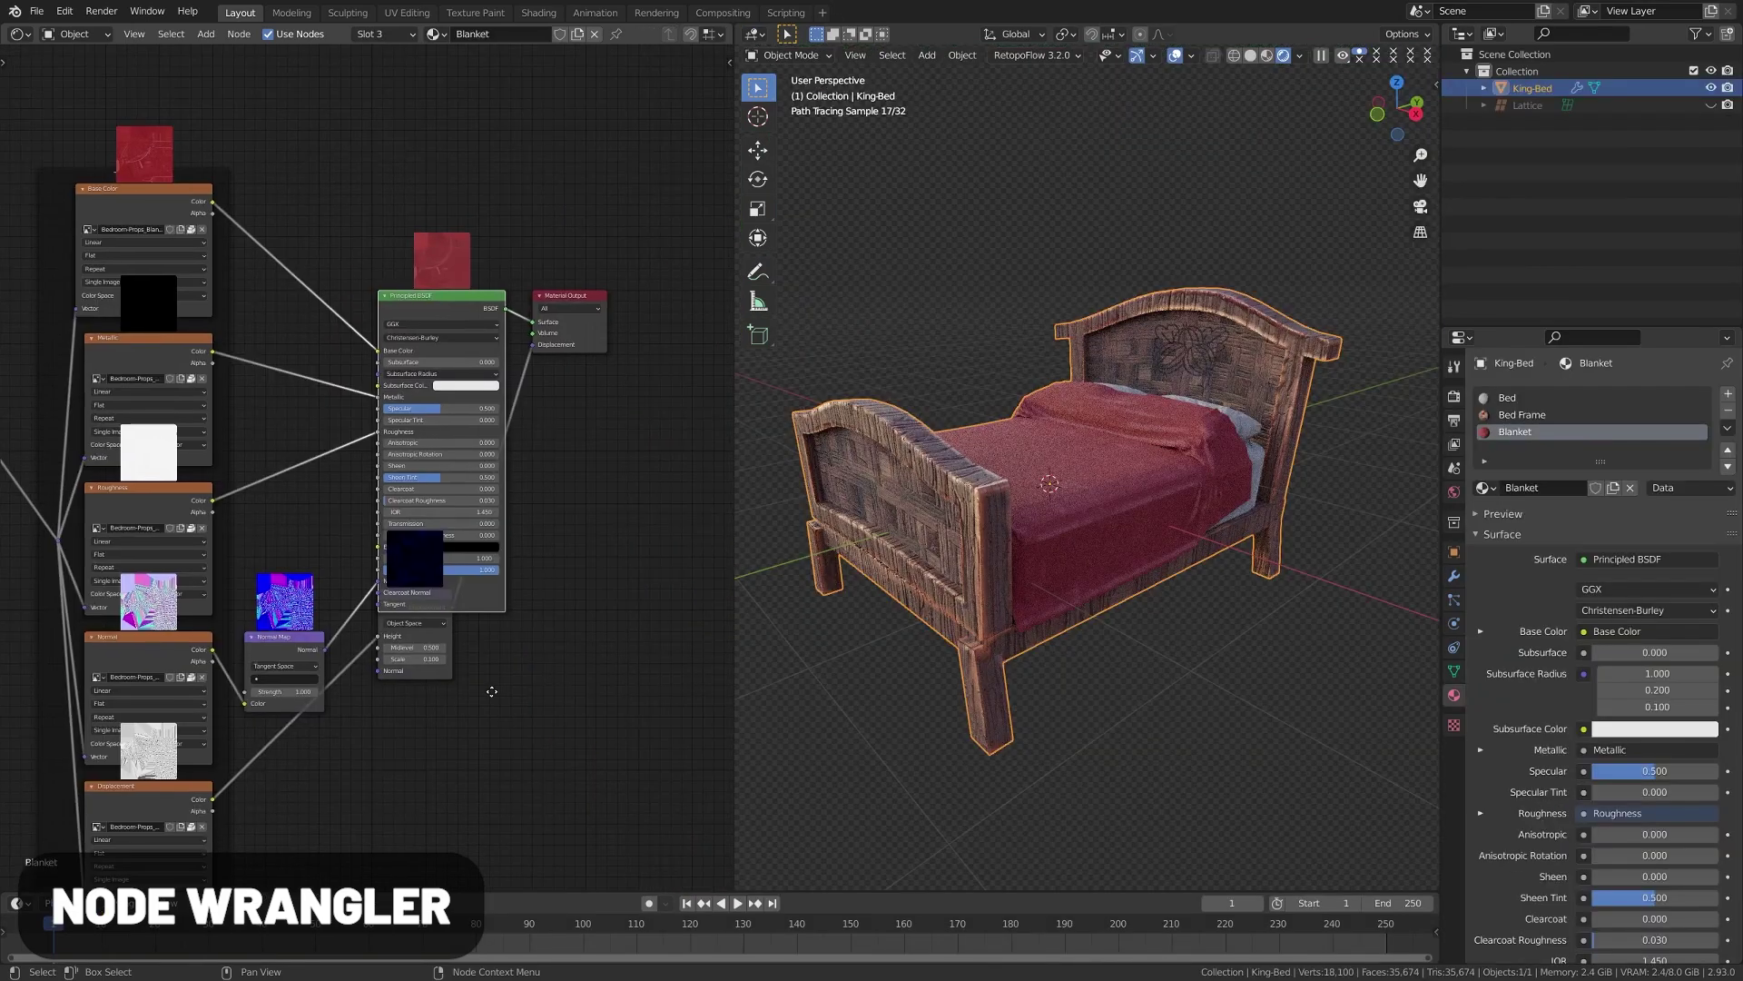
# Step: Preview the bed blanket's Normal texture, then its Base Color texture, with Node Wrangler
pyautogui.moveTo(215, 717); pyautogui.dragTo(153, 627, button='middle')
pyautogui.keyDown('ctrl'); pyautogui.keyDown('shift'); pyautogui.click(143, 566); pyautogui.keyUp('shift'); pyautogui.keyUp('ctrl')
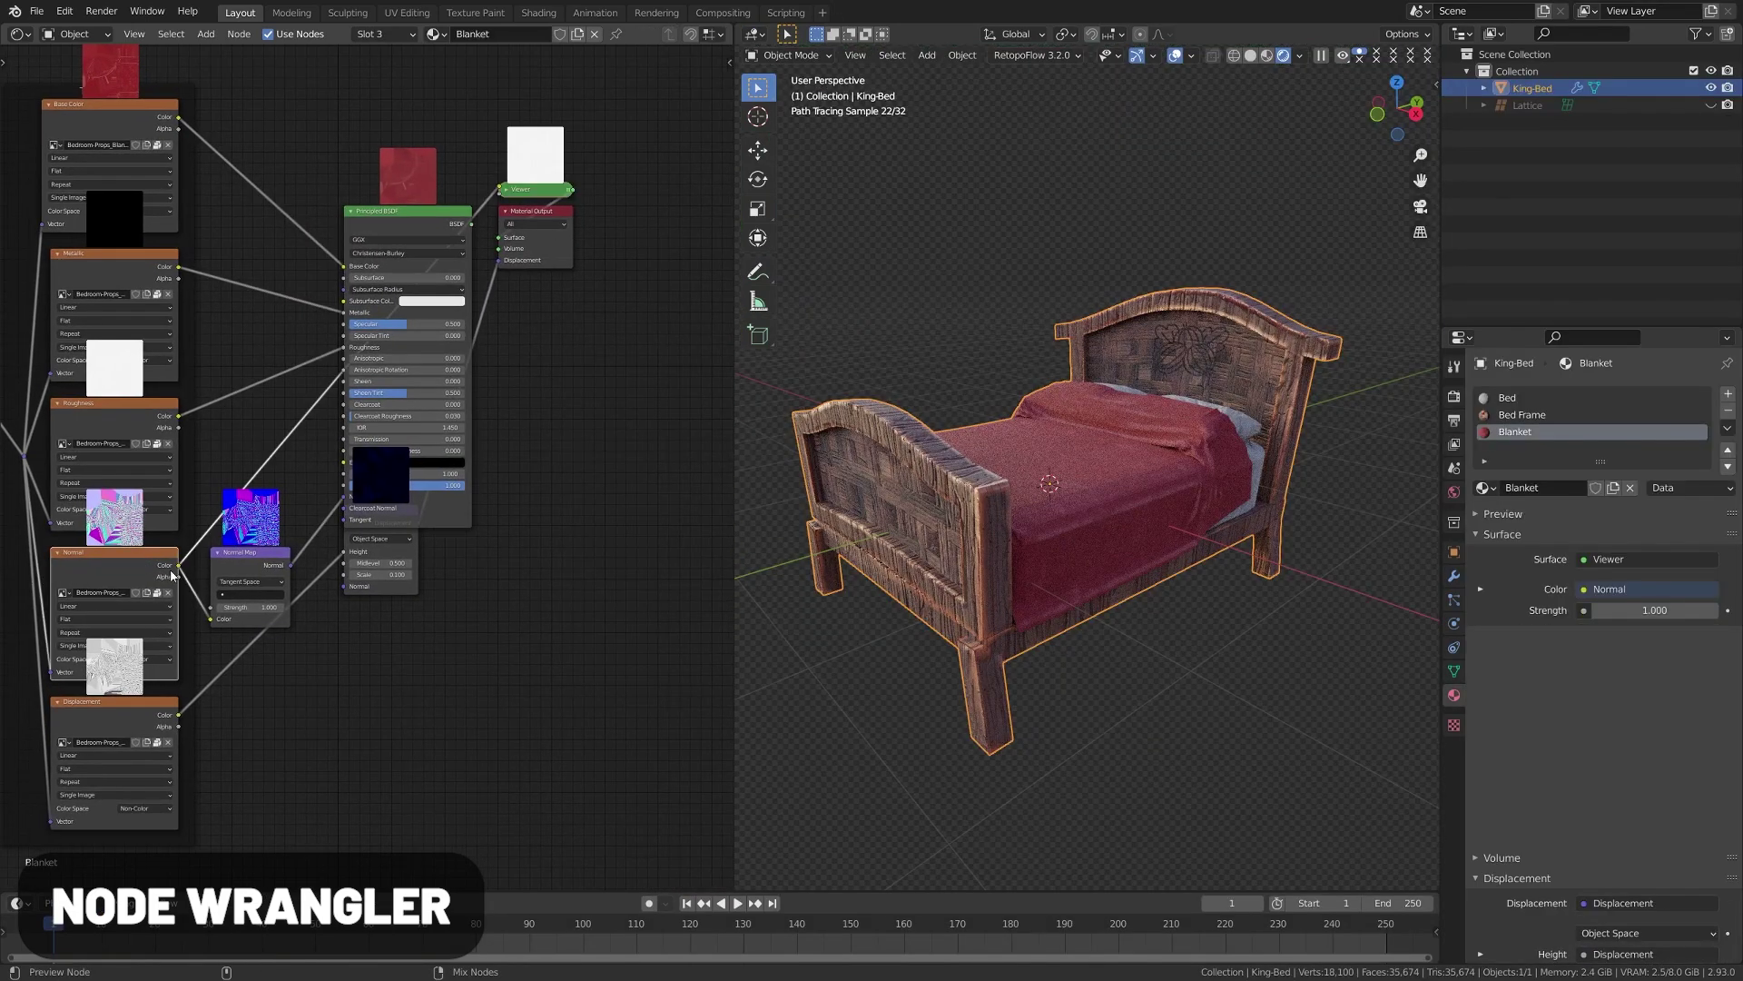
pyautogui.moveTo(255, 365); pyautogui.dragTo(373, 542, button='middle')
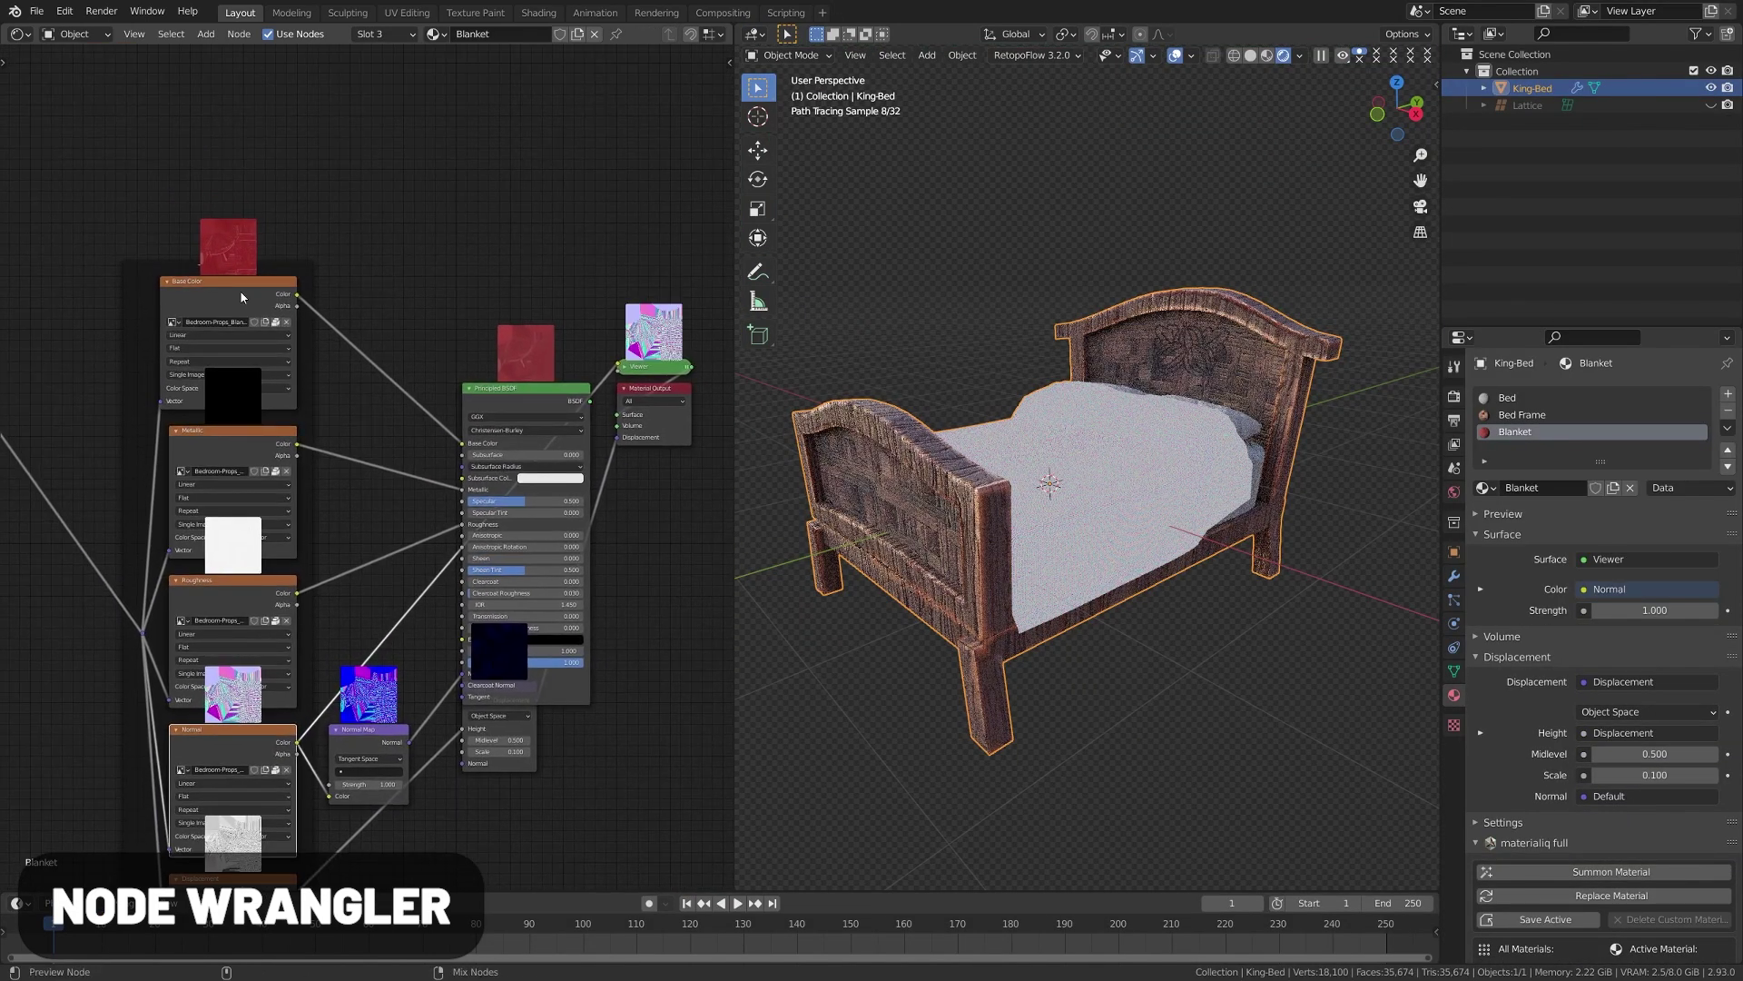
pyautogui.keyDown('ctrl'); pyautogui.keyDown('shift'); pyautogui.click(434, 553); pyautogui.keyUp('shift'); pyautogui.keyUp('ctrl')
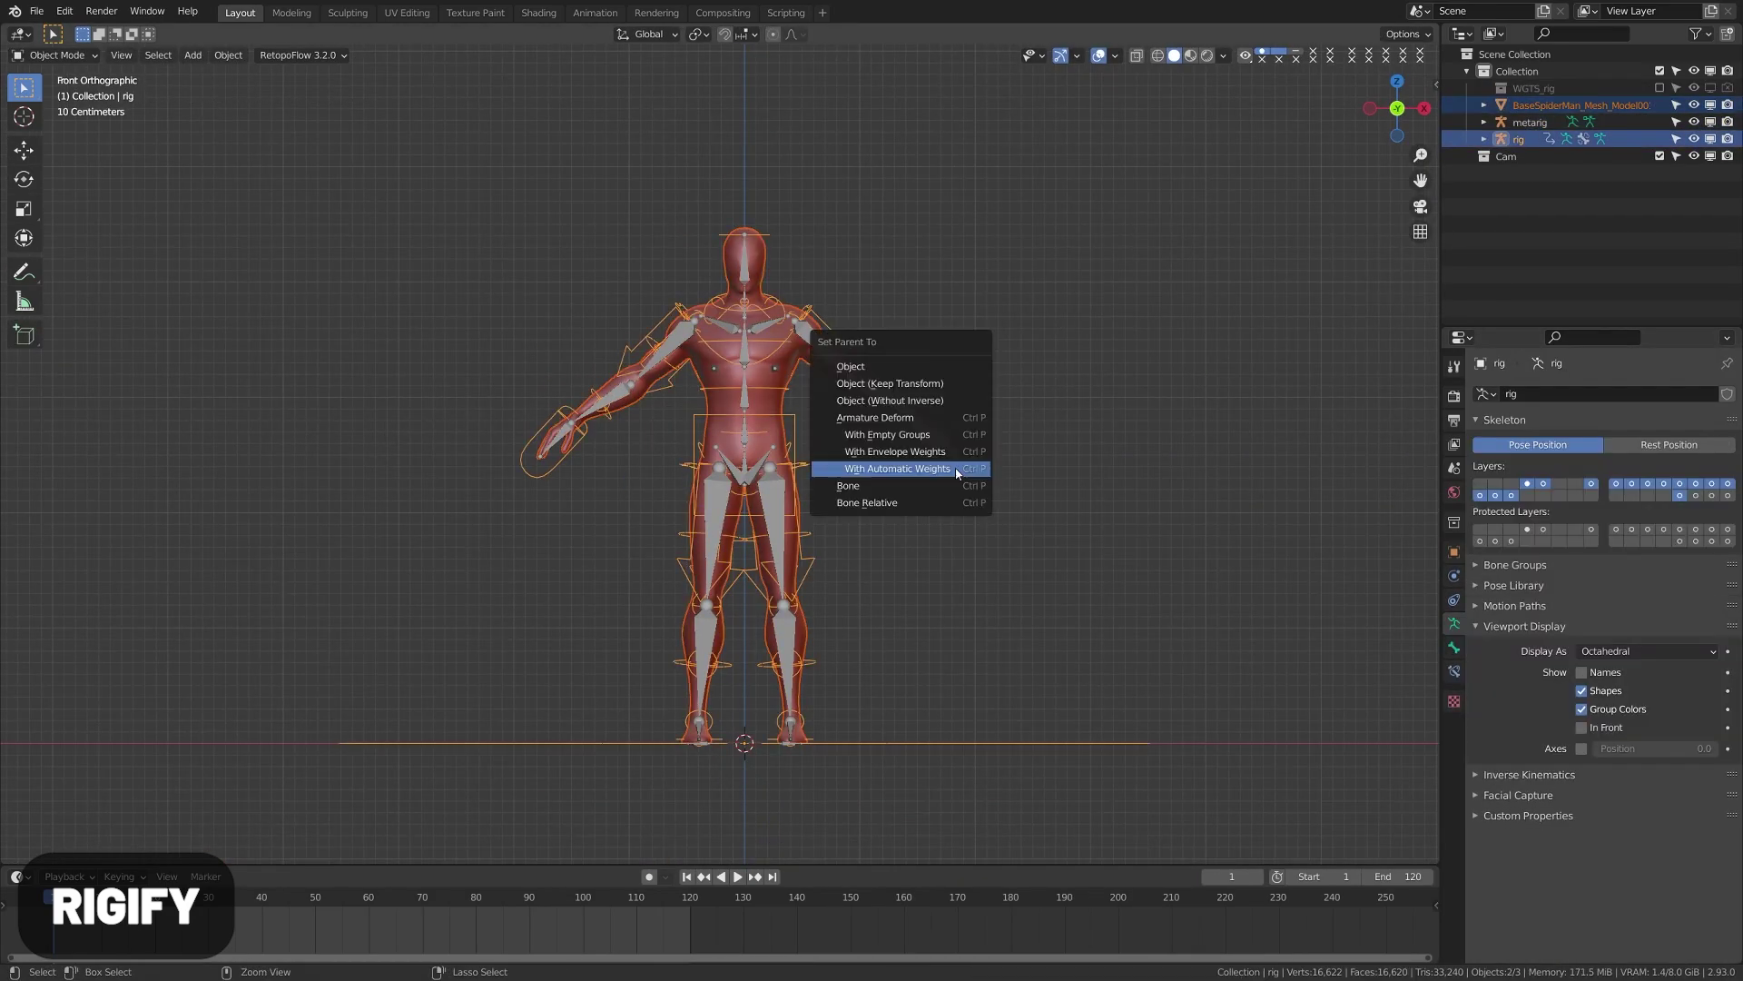
# Step: Parent the body mesh to the generated Rigify rig With Automatic Weights
pyautogui.click(957, 469)
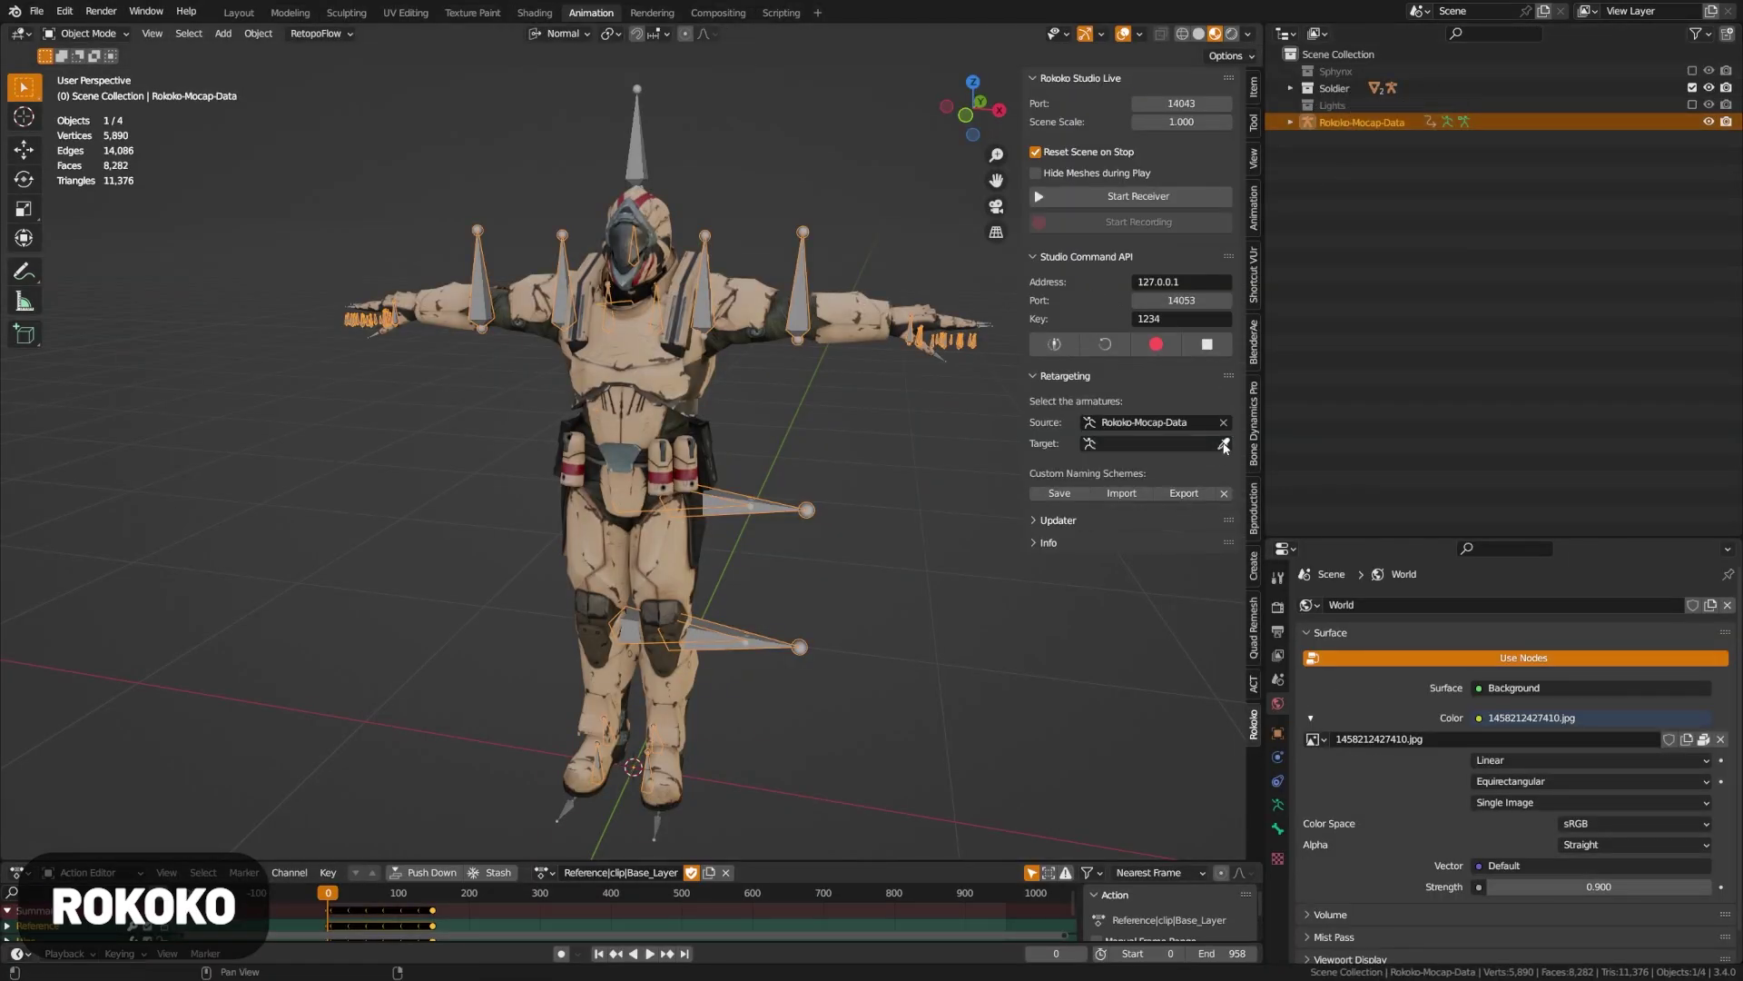
# Step: Build the Rokoko bone list, enable Auto Scale and retarget the mocap animation onto the armature
pyautogui.click(1171, 466)
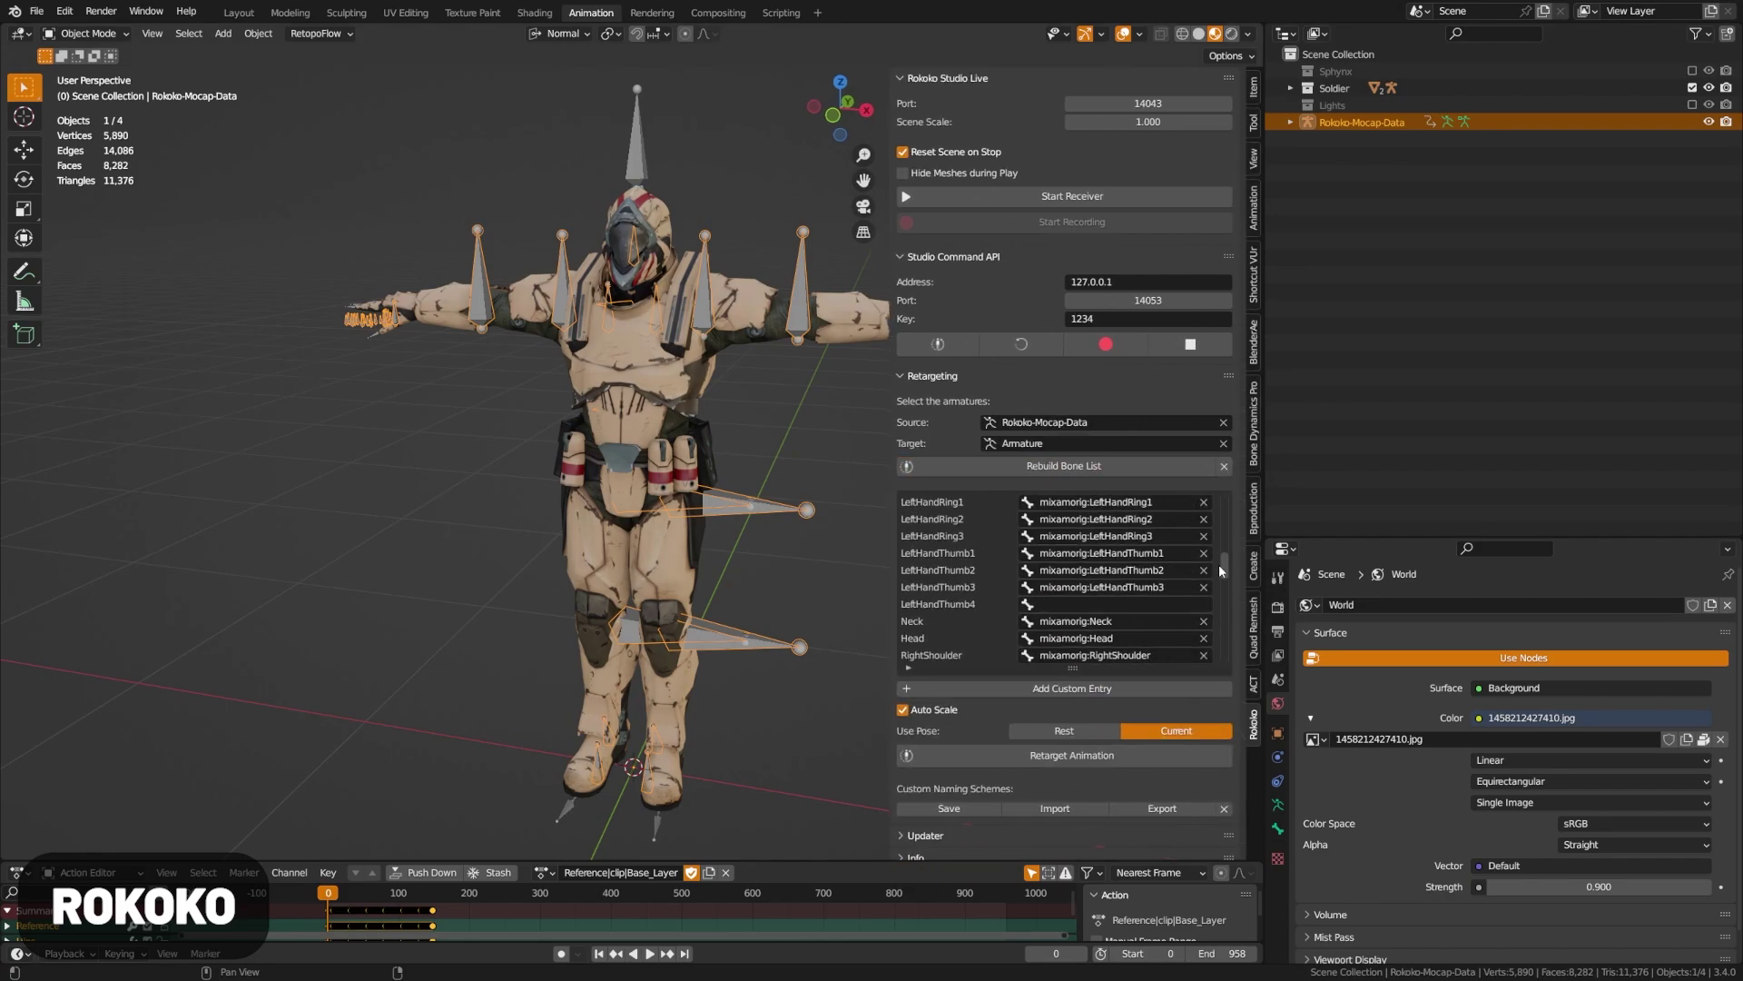
pyautogui.scroll(10, 1219, 572)
pyautogui.click(1004, 709)
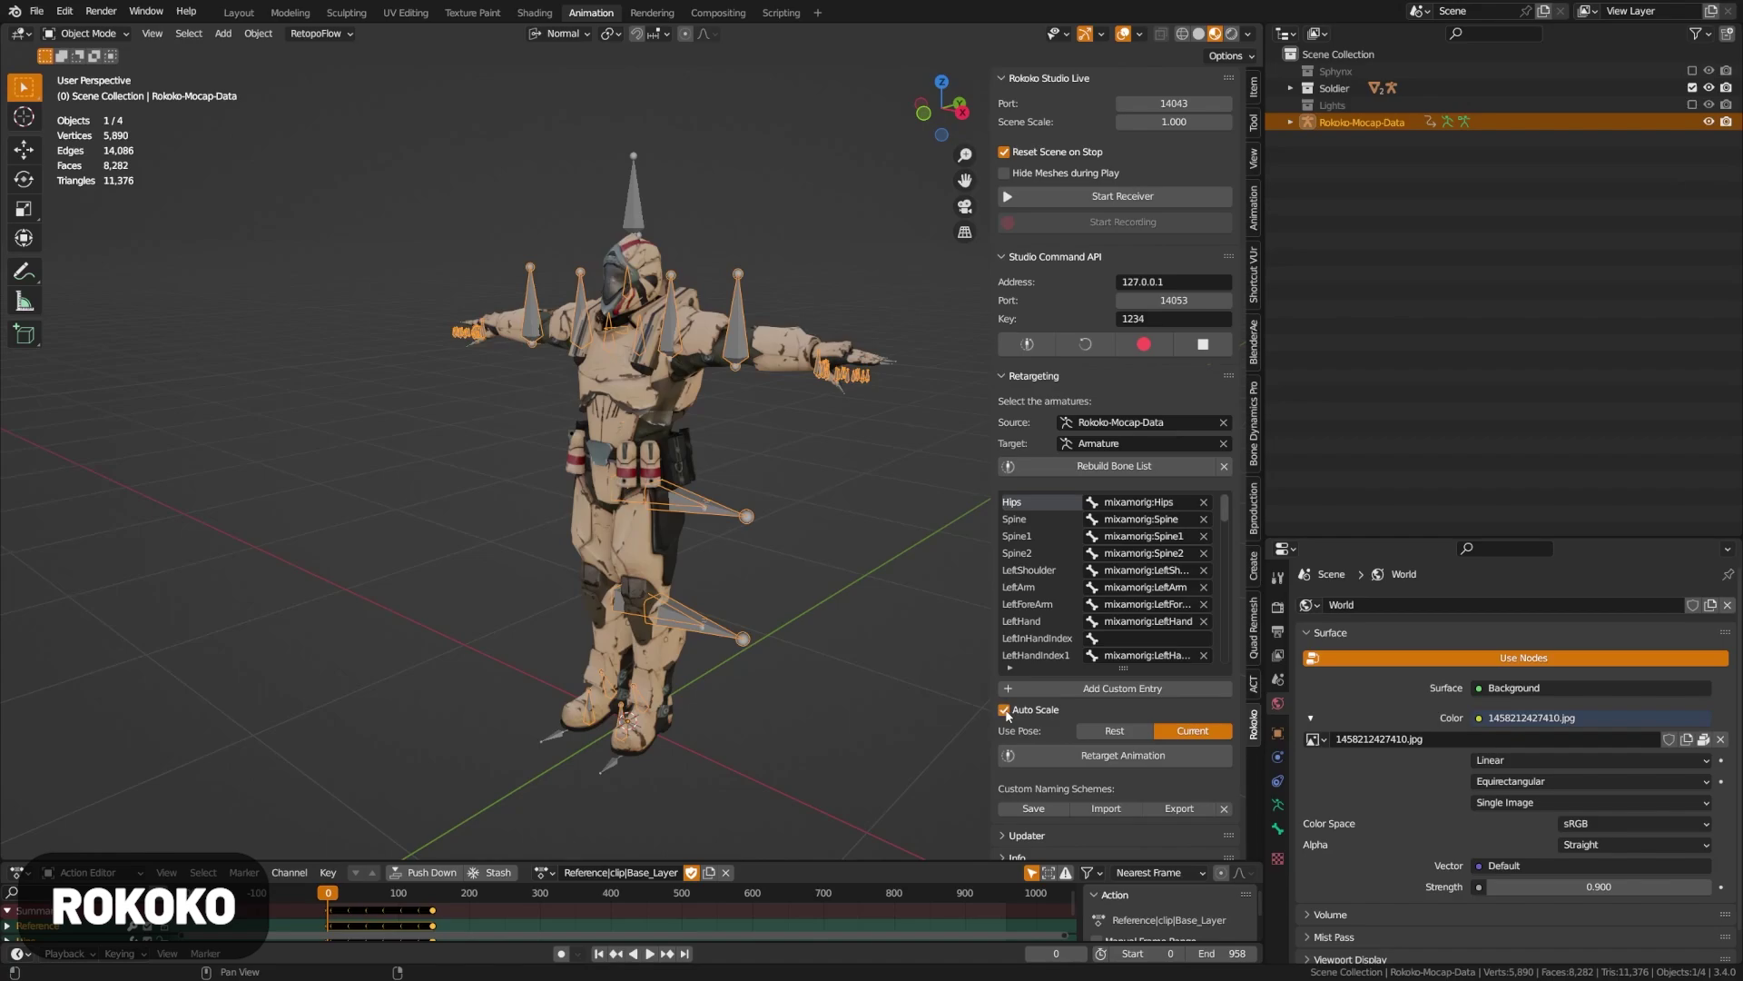
pyautogui.click(1153, 756)
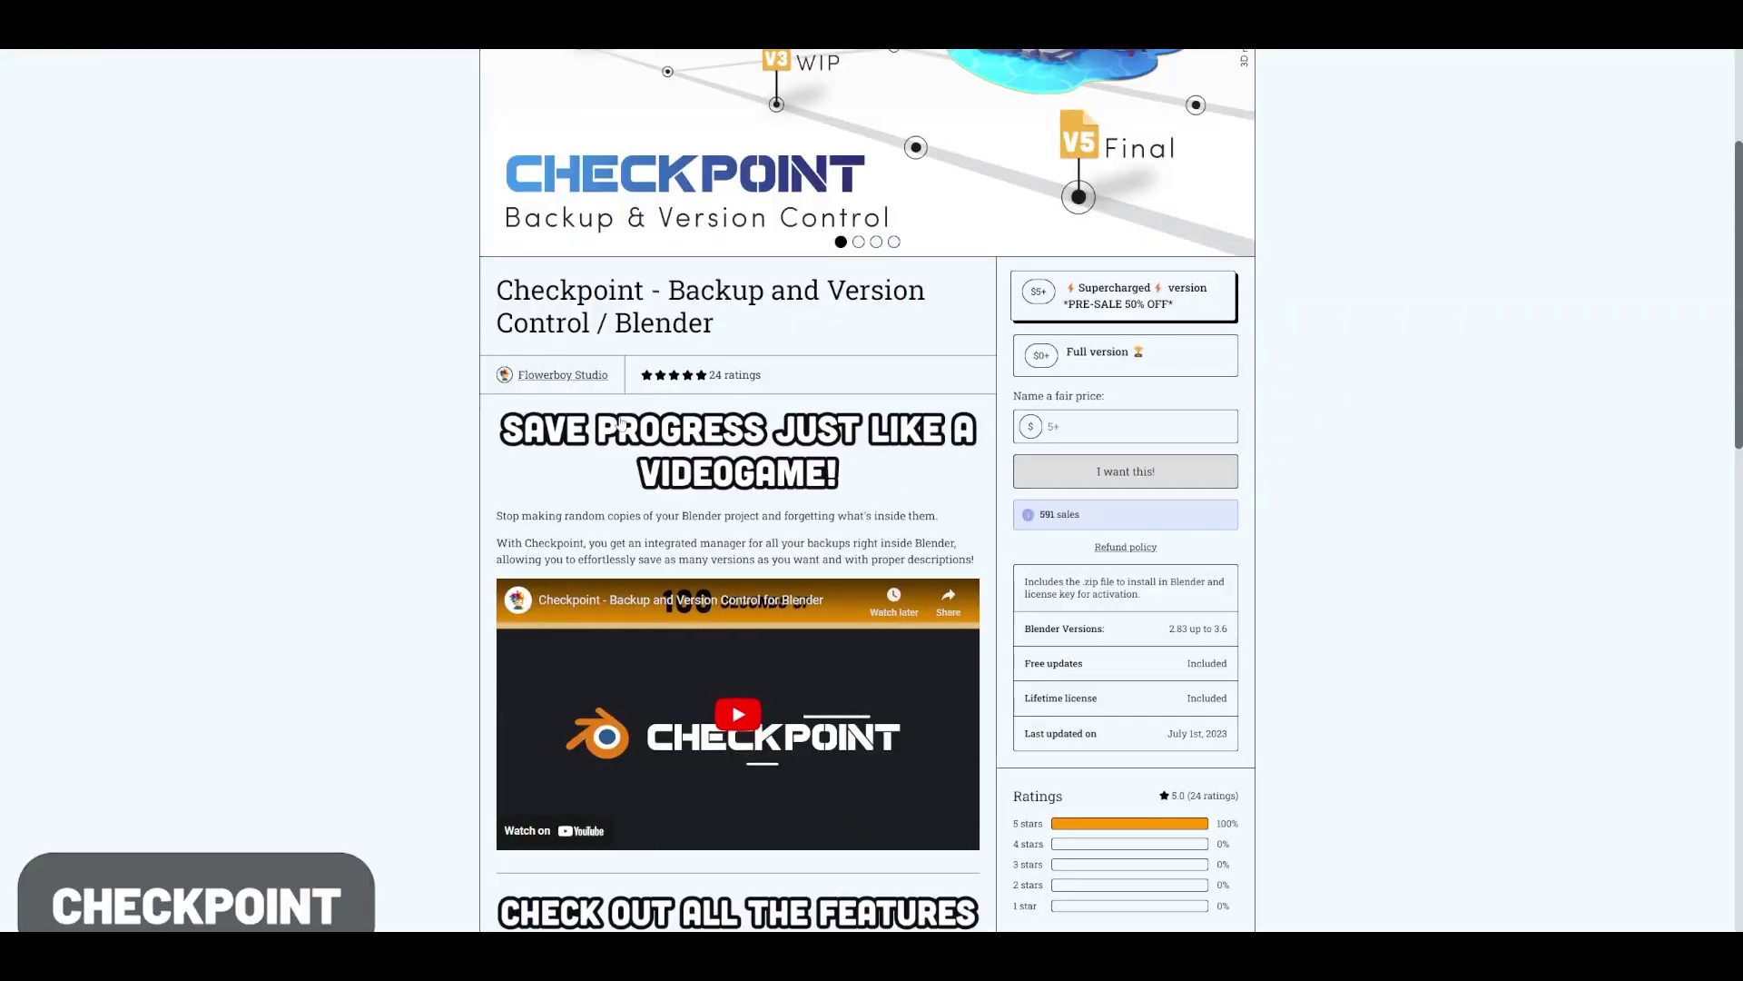
# Step: Scroll the Checkpoint Gumroad page past the video to the Full version feature list
pyautogui.scroll(-7, 946, 438)
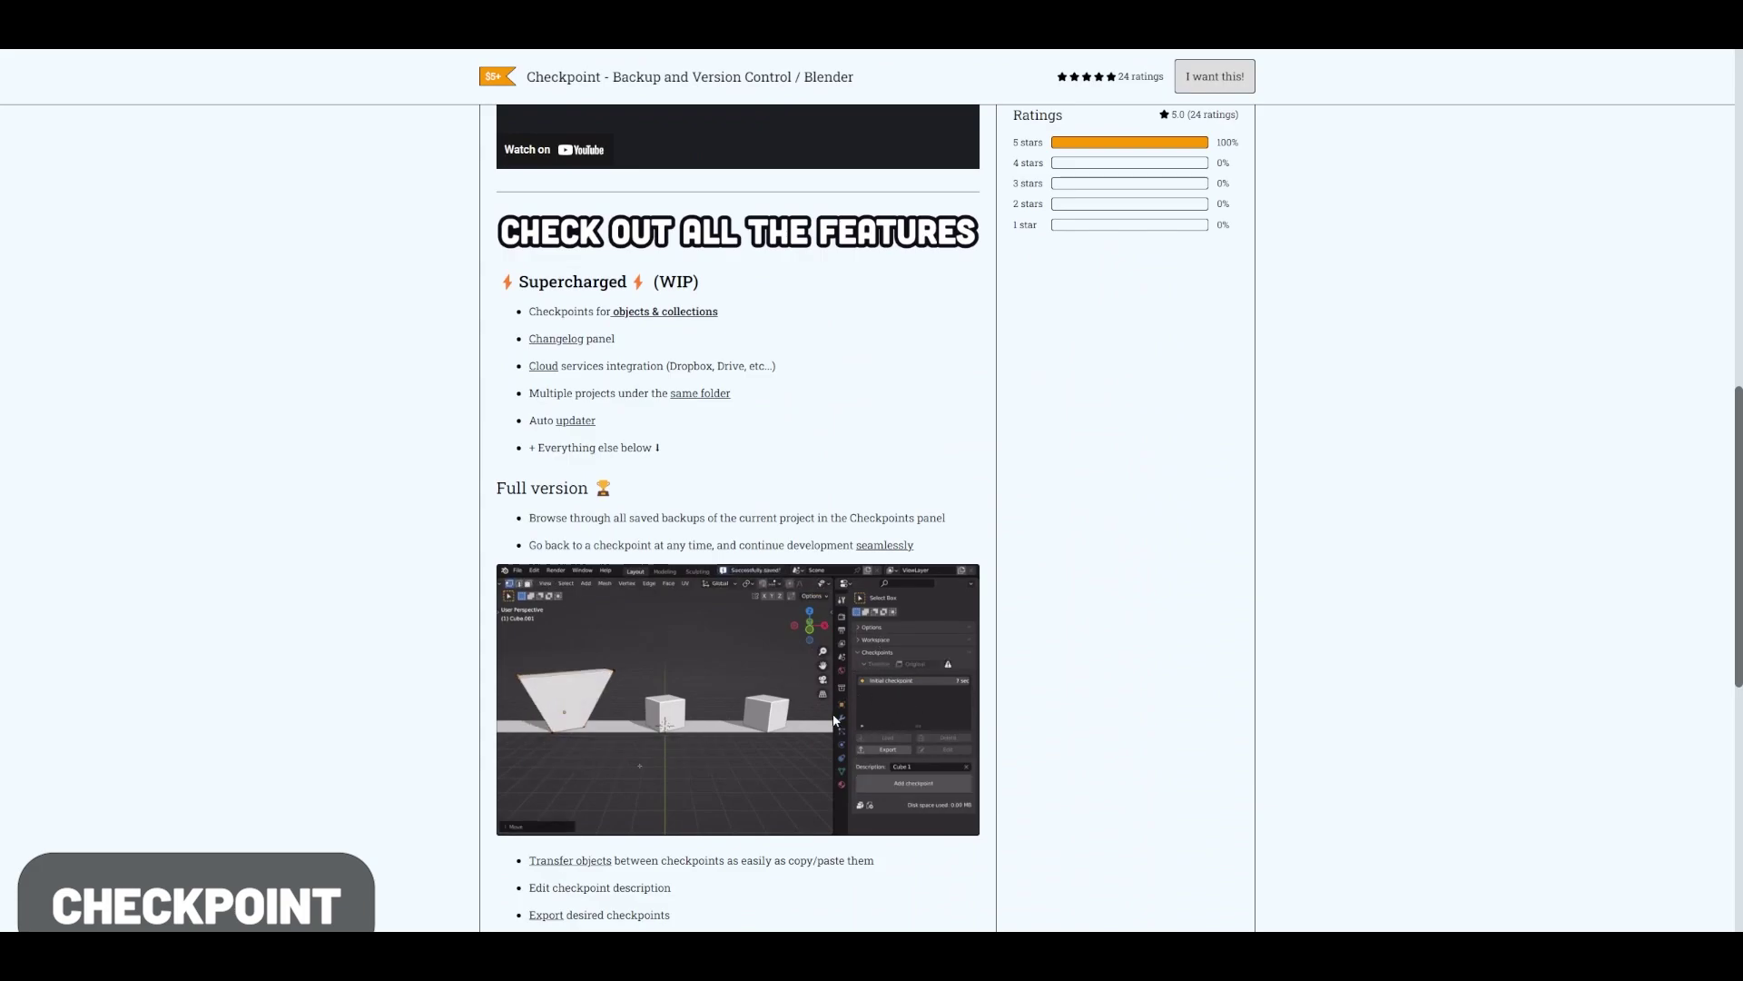
pyautogui.scroll(-4, 818, 721)
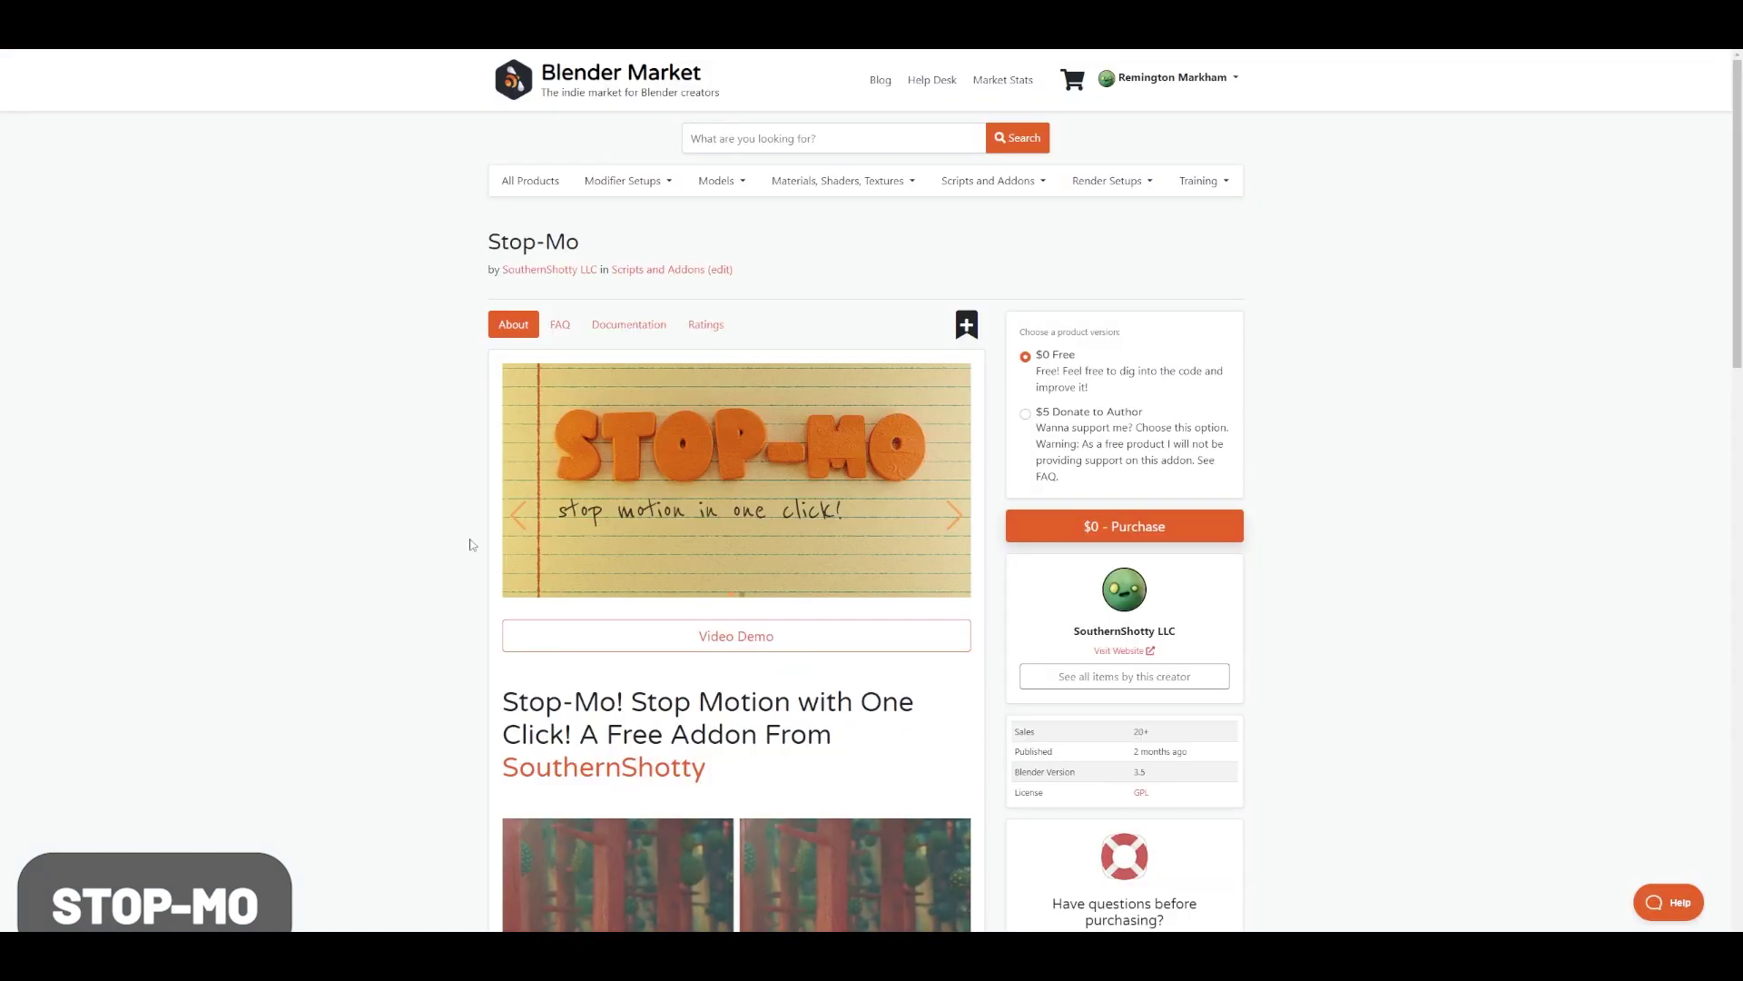
# Step: Scroll the free Stop-Mo page, then Fracture the plane in RBDLab so its pieces collapse
pyautogui.scroll(-8, 471, 544)
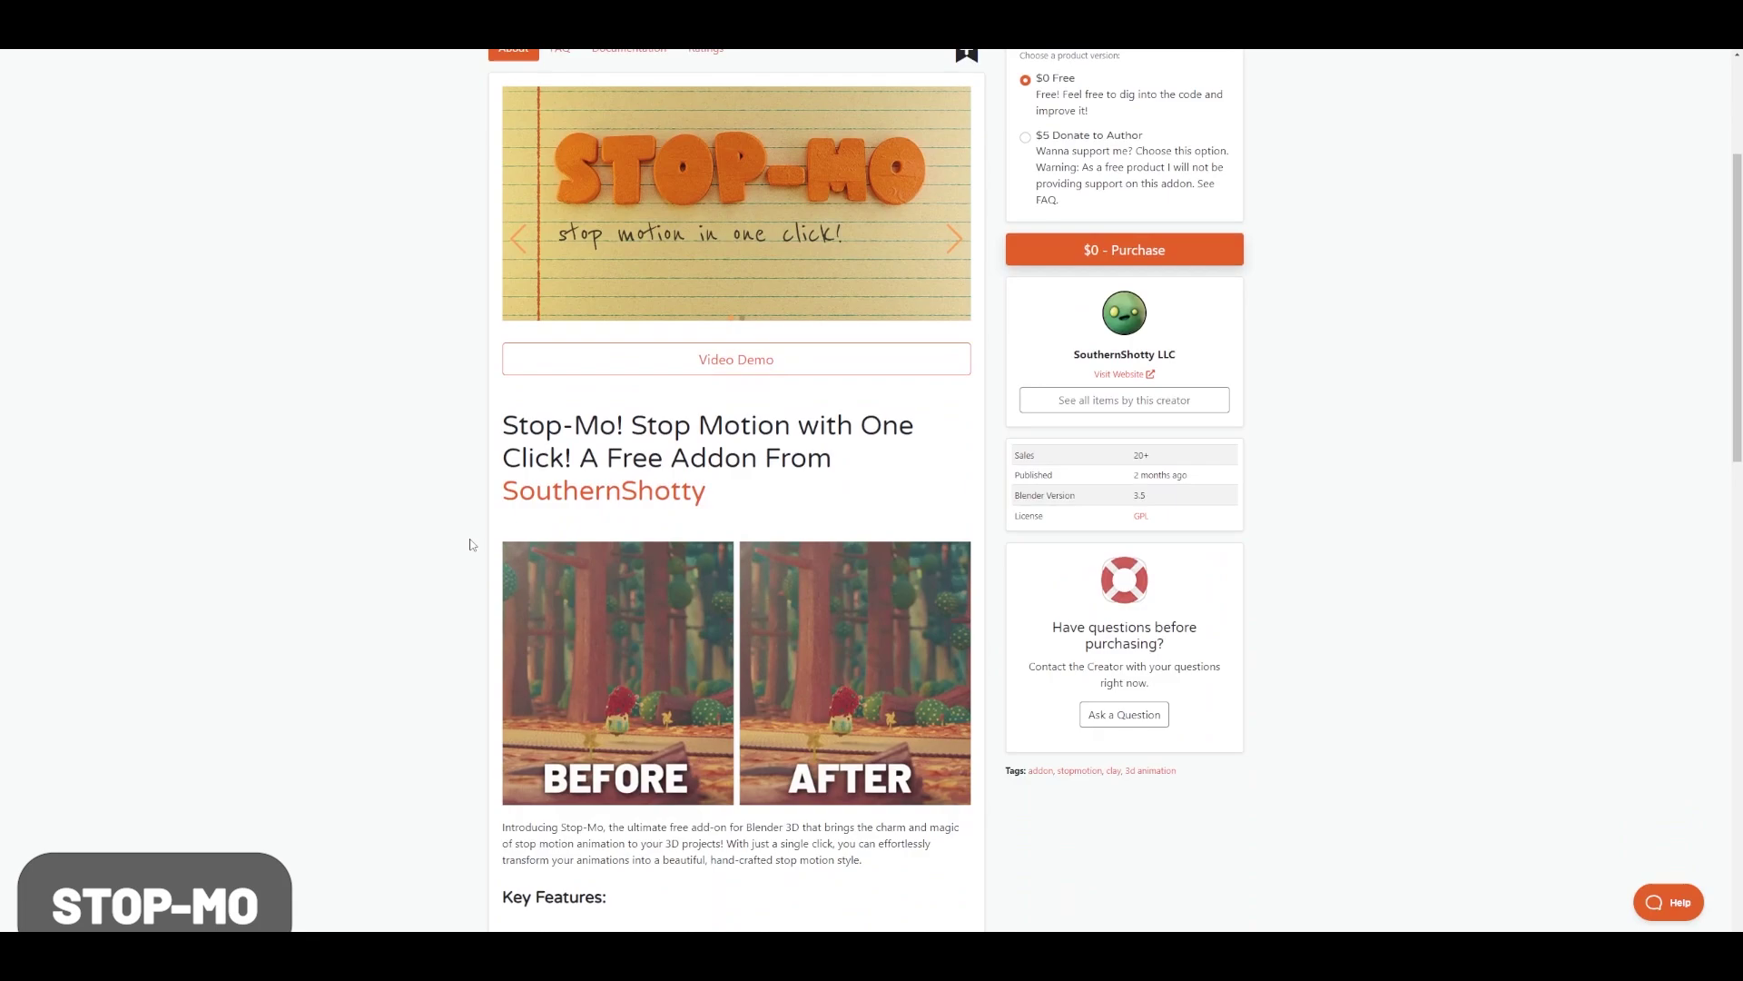
pyautogui.scroll(-5, 471, 544)
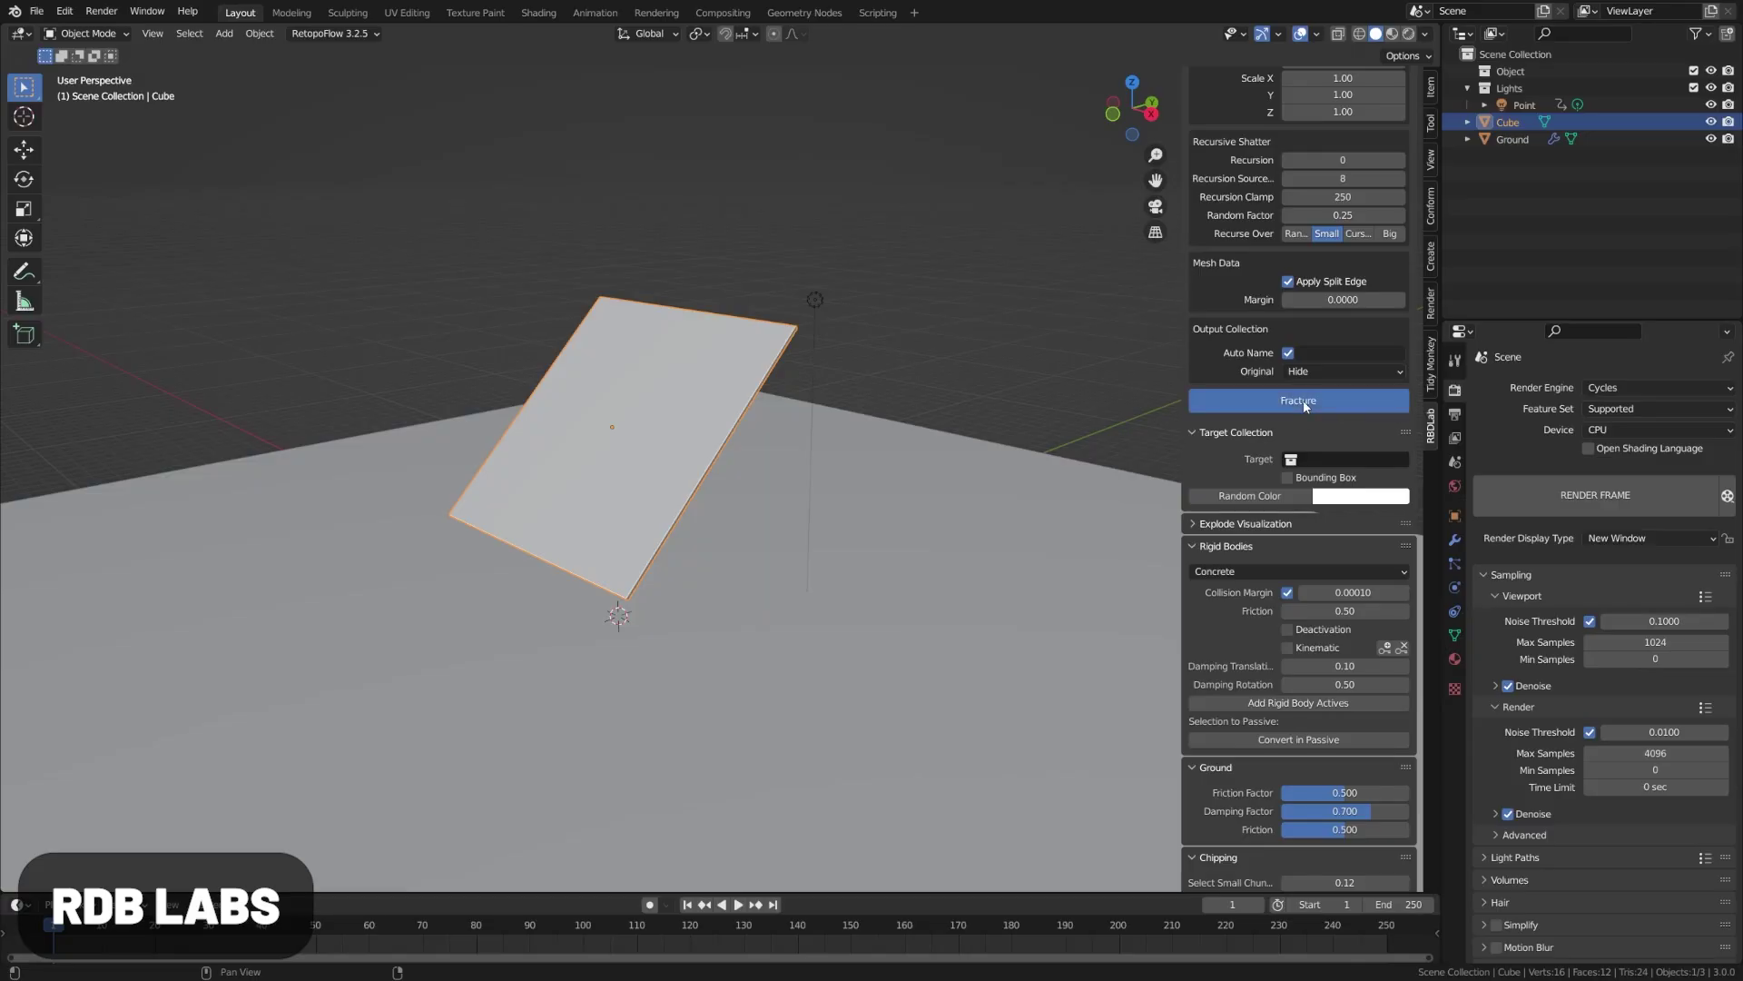
pyautogui.click(1304, 406)
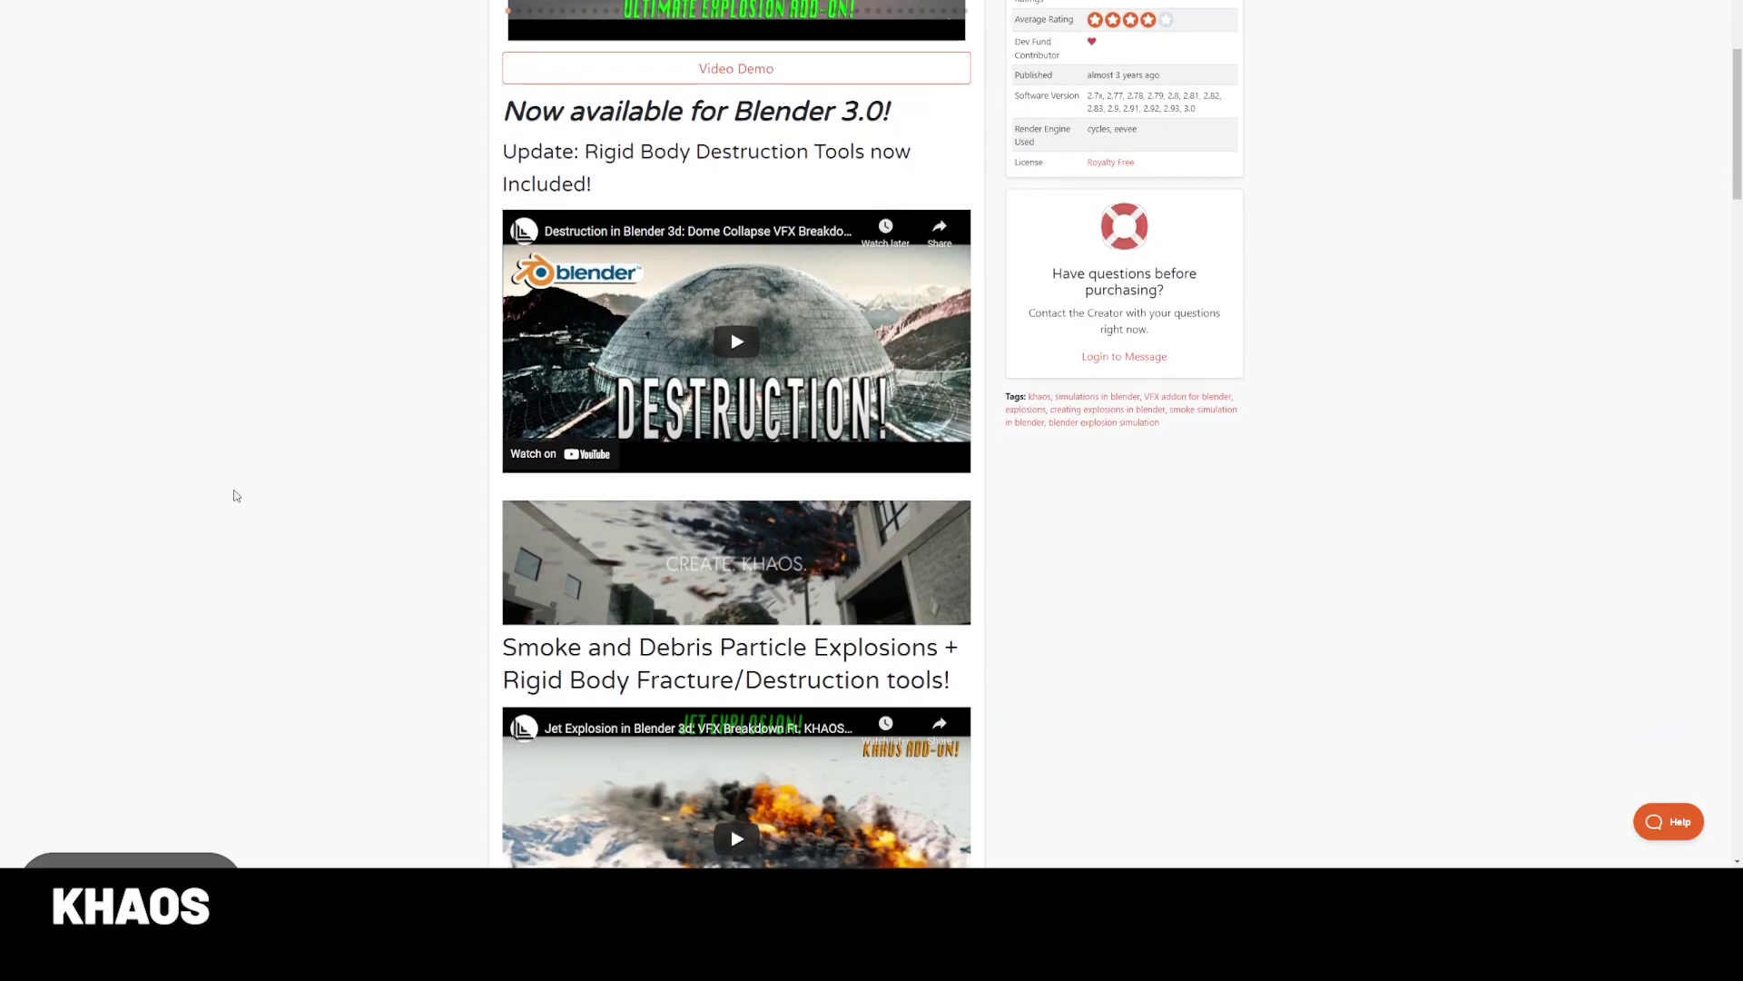
pyautogui.scroll(-7, 235, 496)
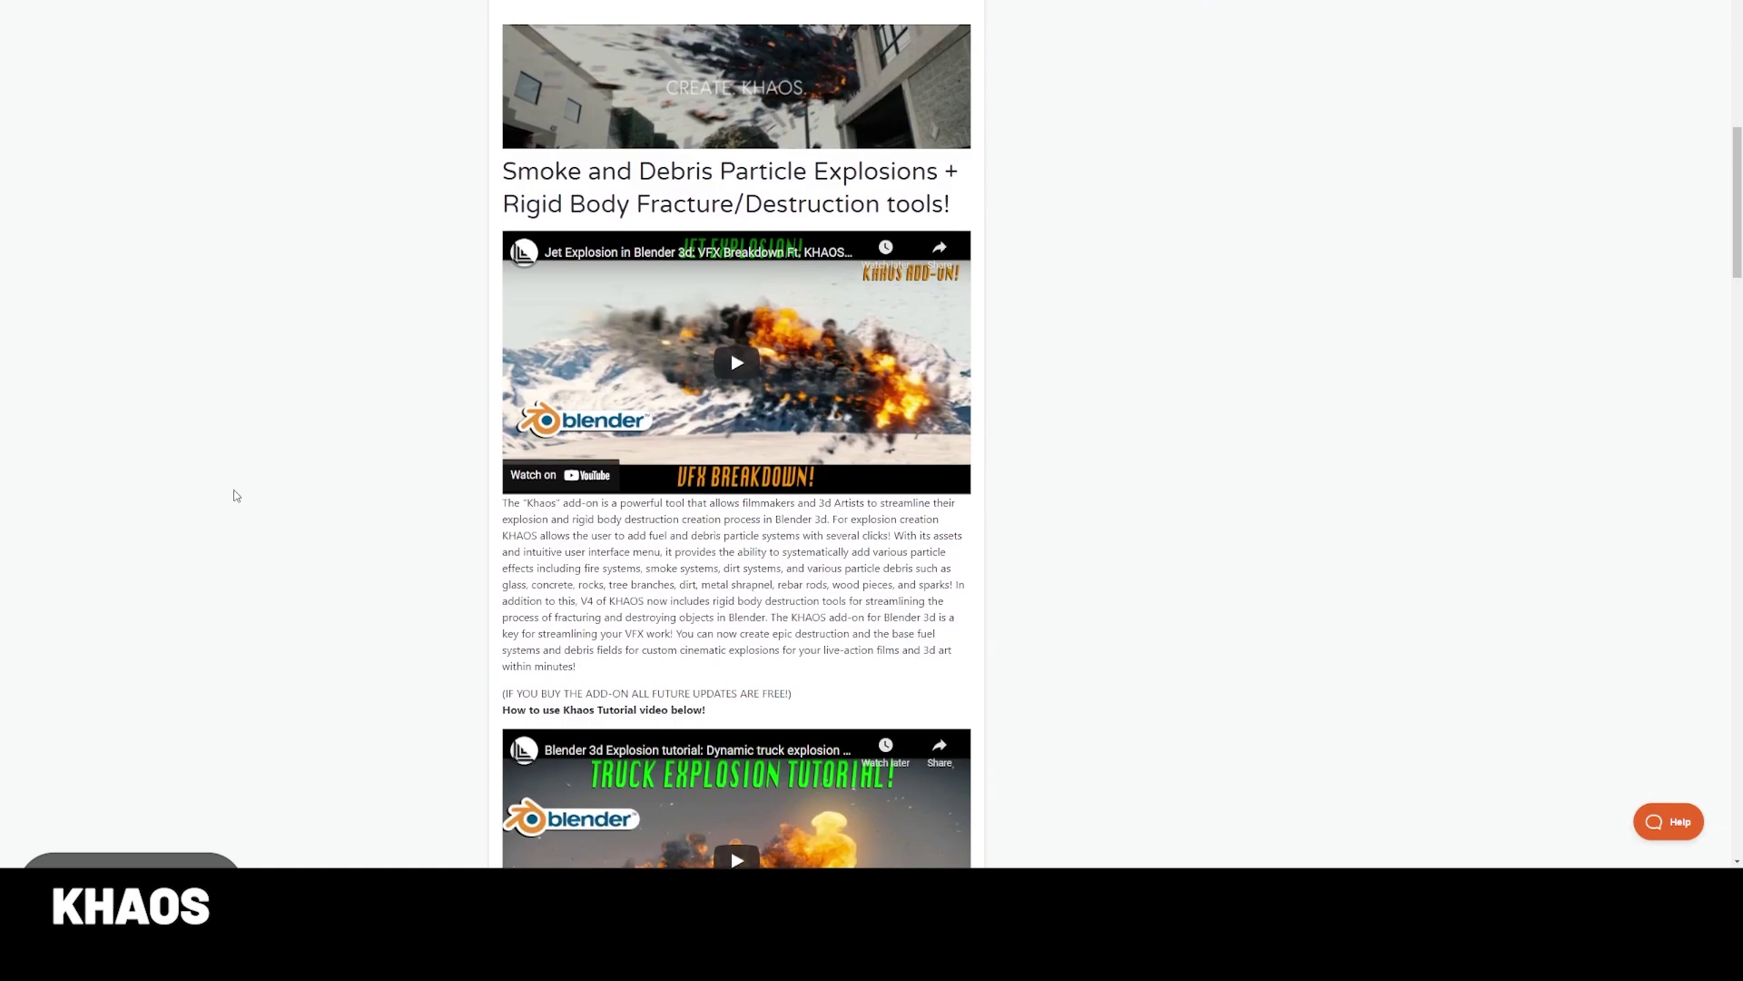
# Step: Scroll through the KHAOS product page, then the Nebula Generator page's nebula images
pyautogui.scroll(-3, 235, 496)
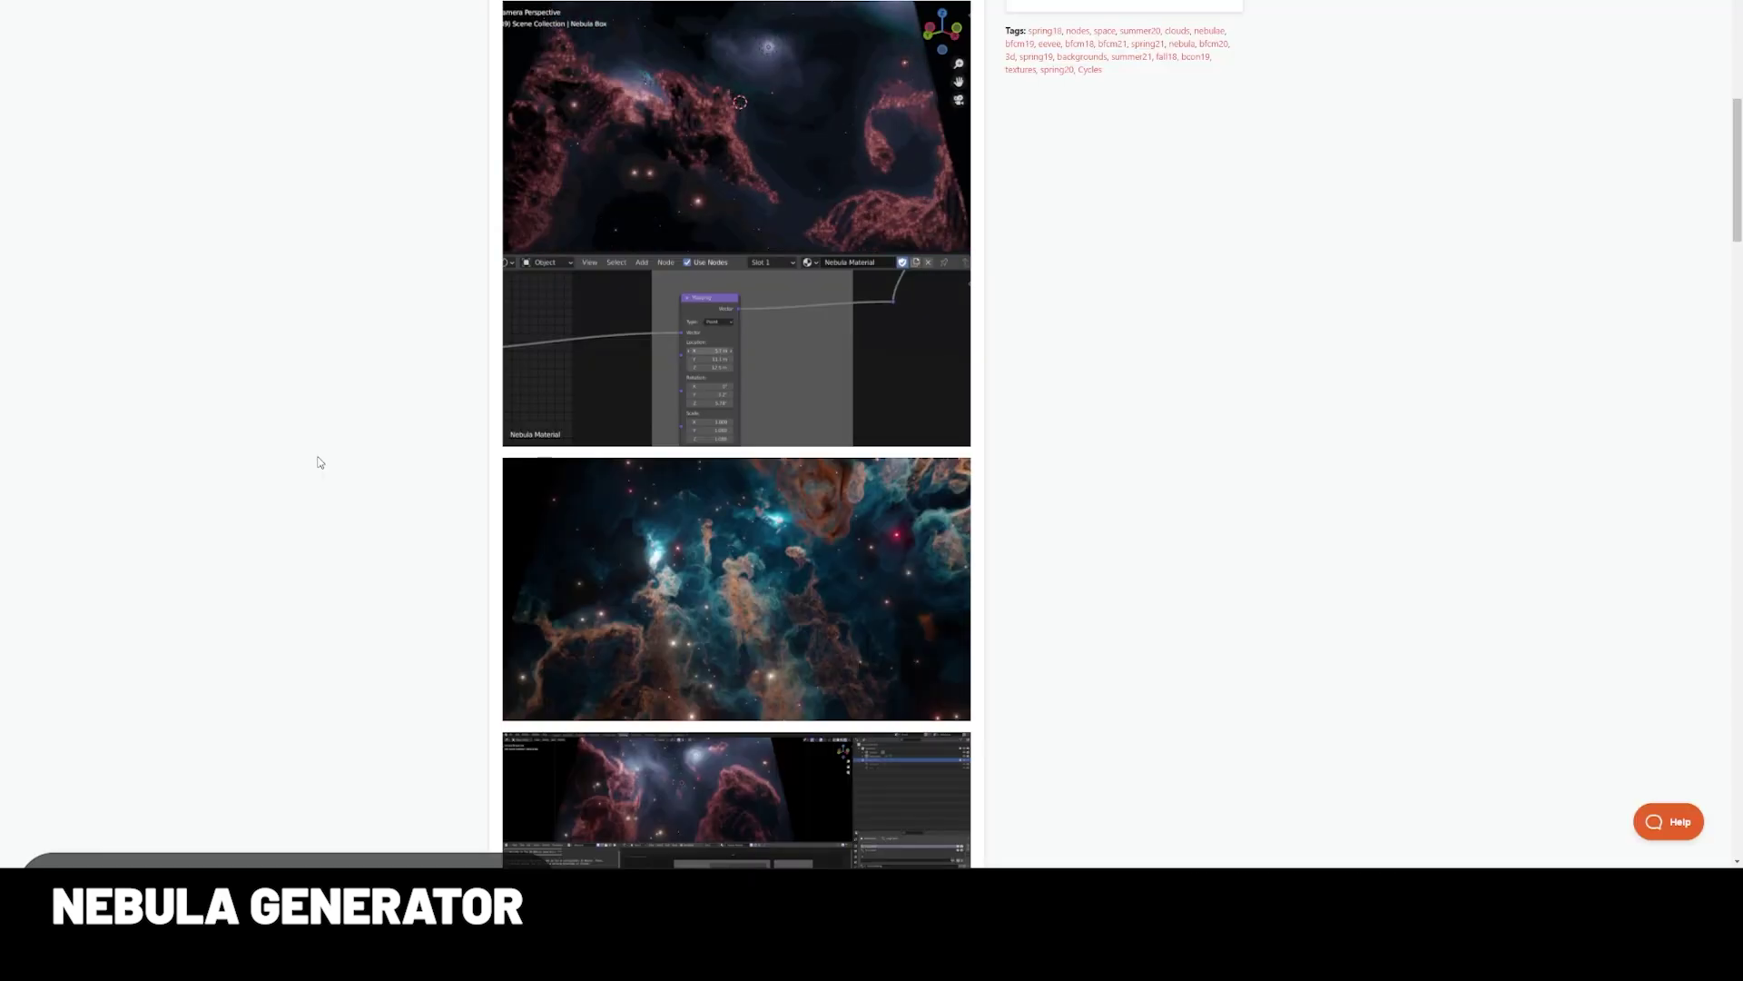
pyautogui.scroll(-5, 320, 462)
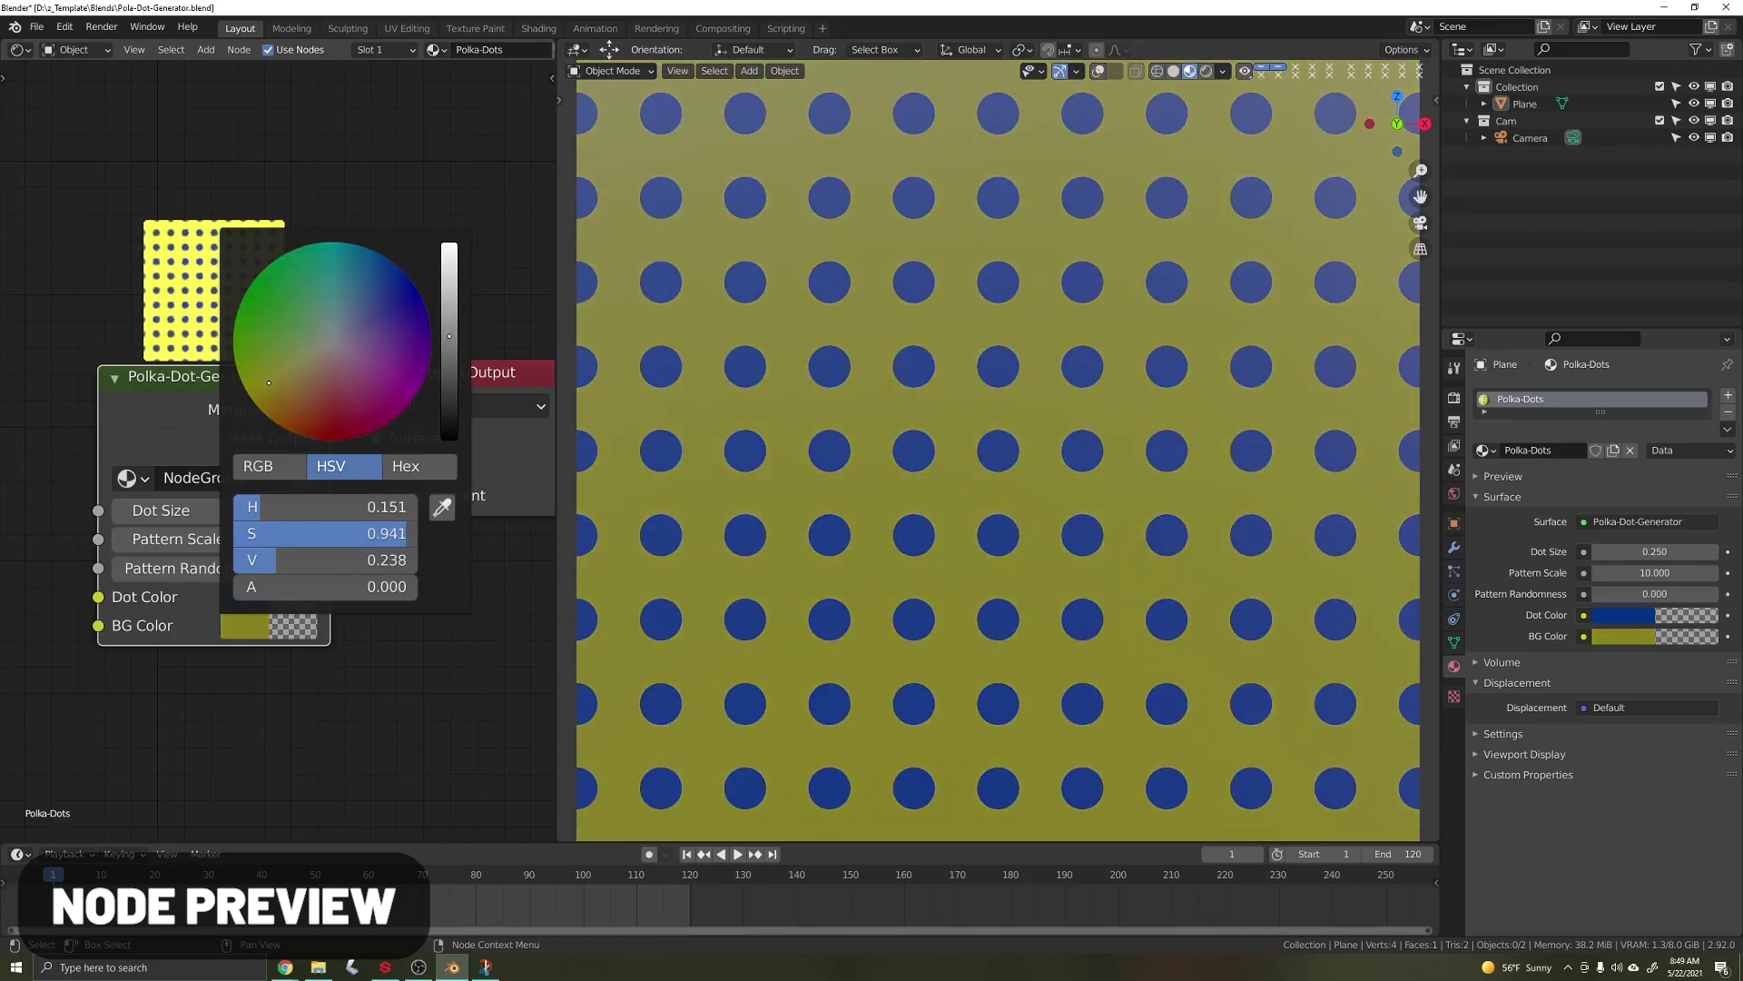
# Step: Set the polka dots' Voronoi randomness to 0.320 and scale 13, then apply Cement 2 to the rock arch
pyautogui.moveTo(209, 510); pyautogui.dragTo(259, 568)
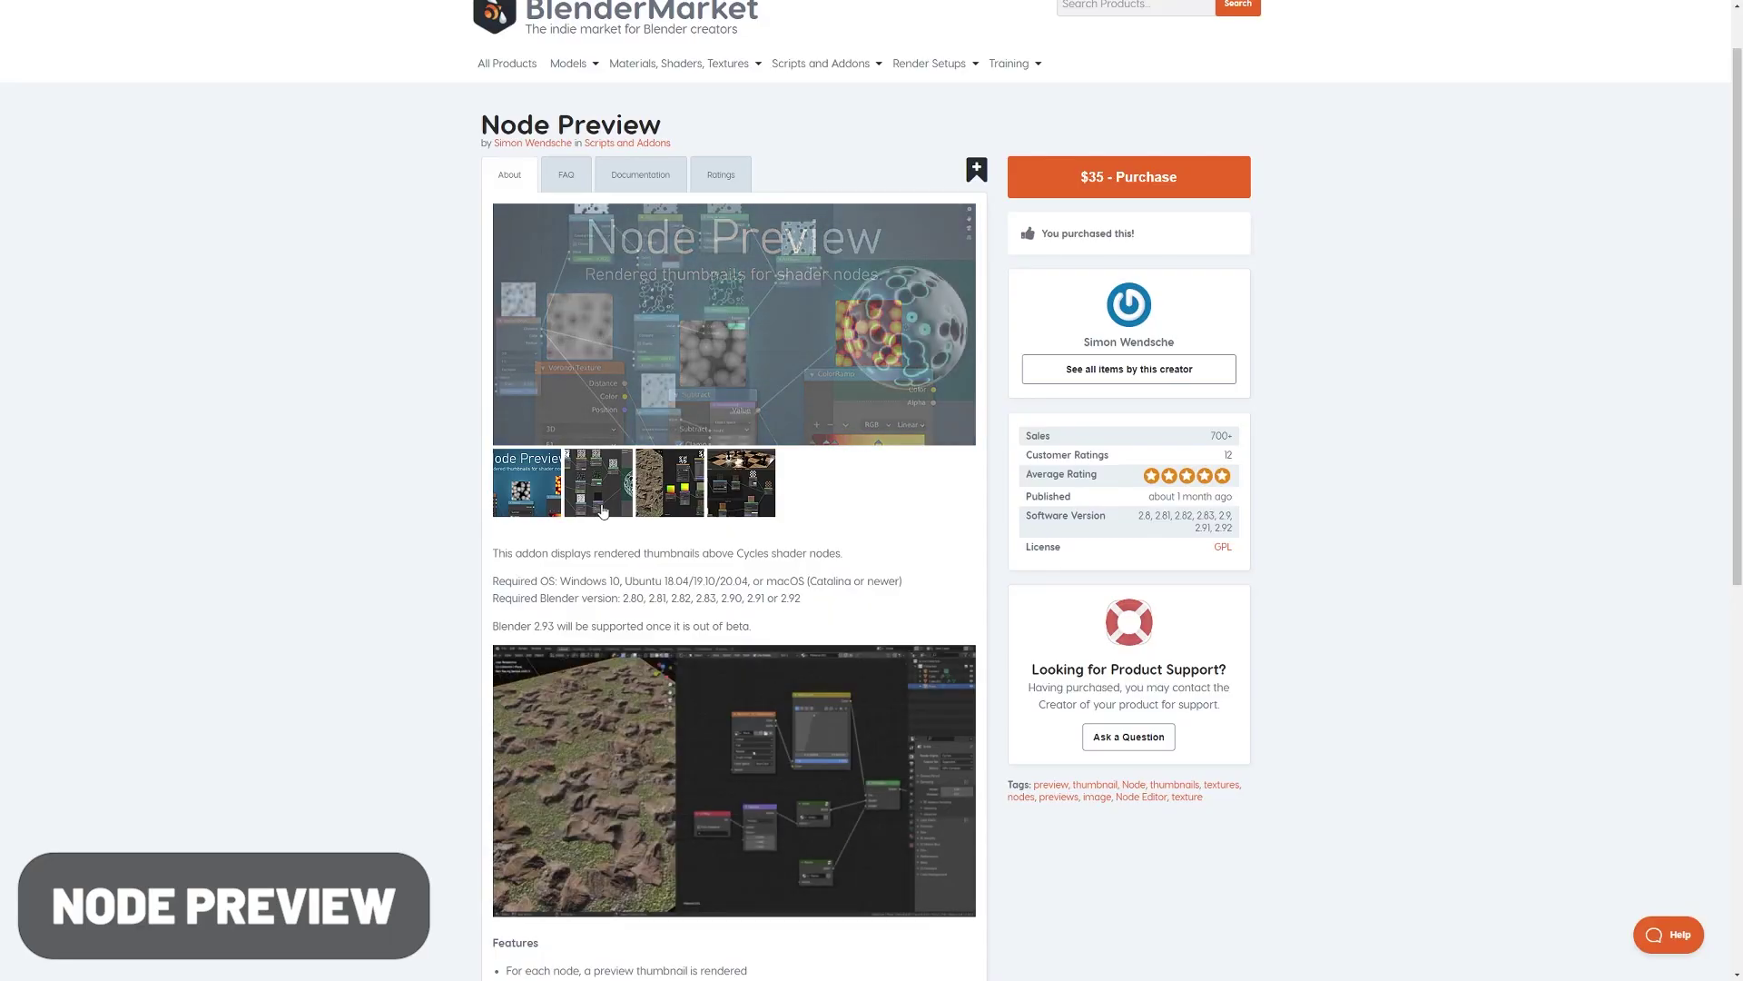
pyautogui.click(602, 511)
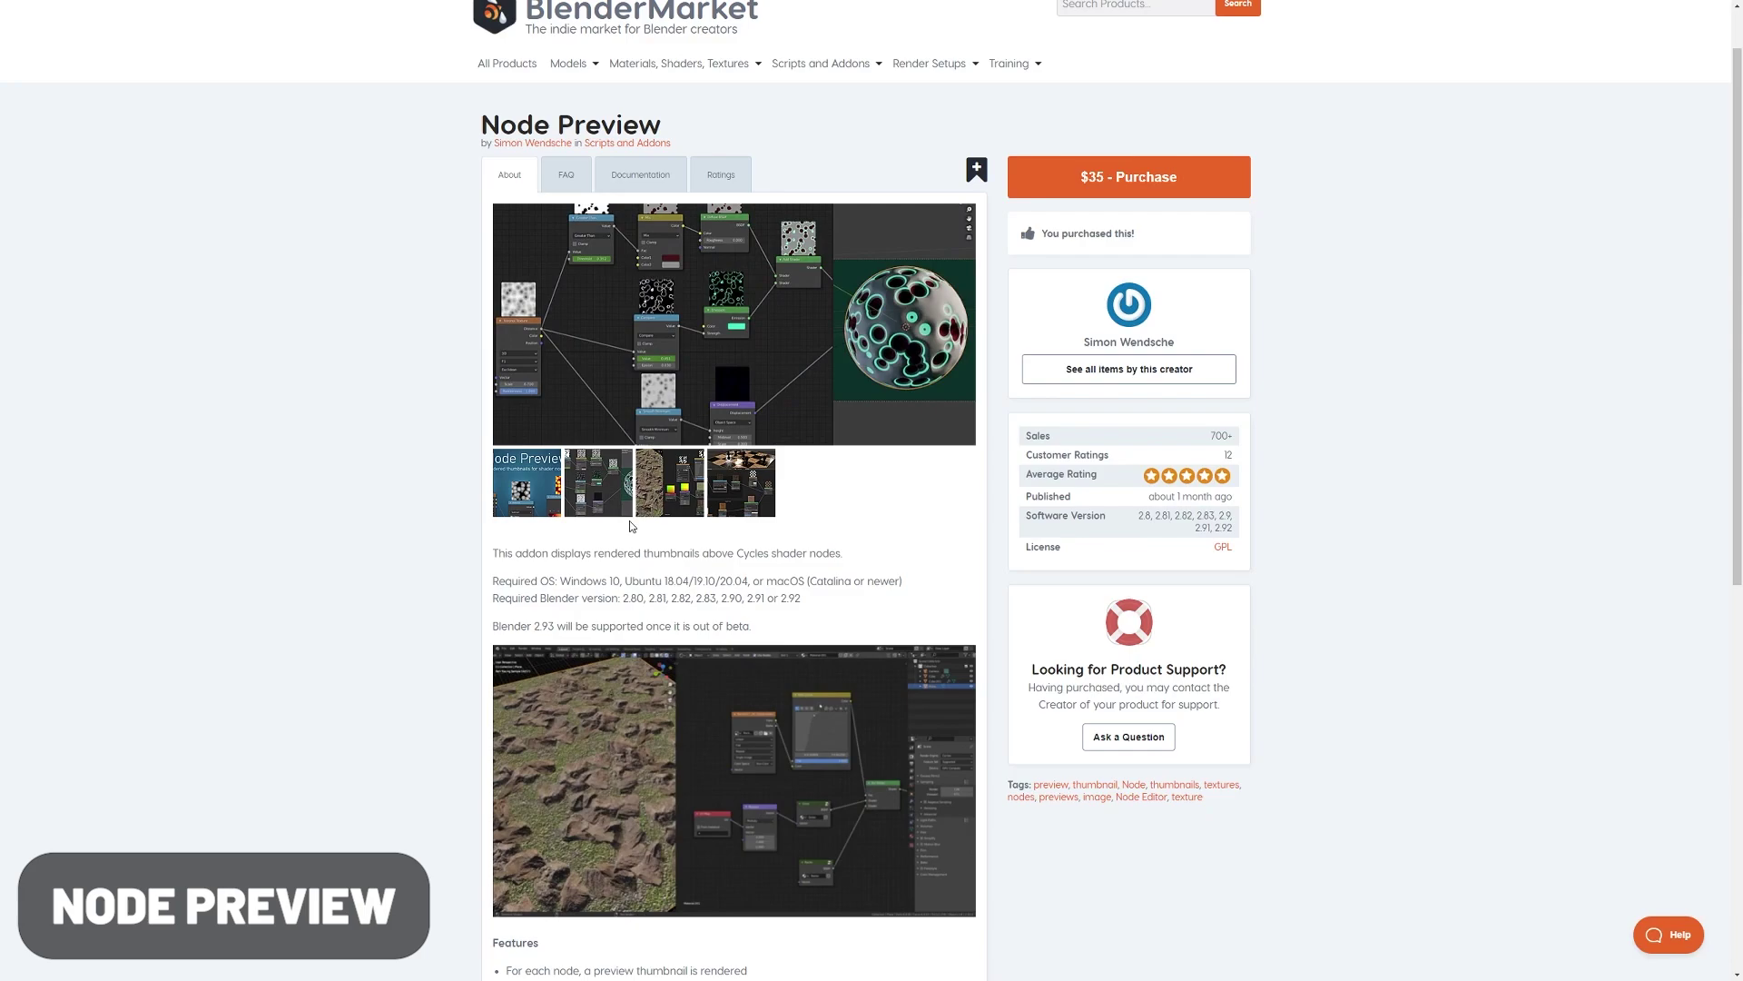
pyautogui.click(672, 504)
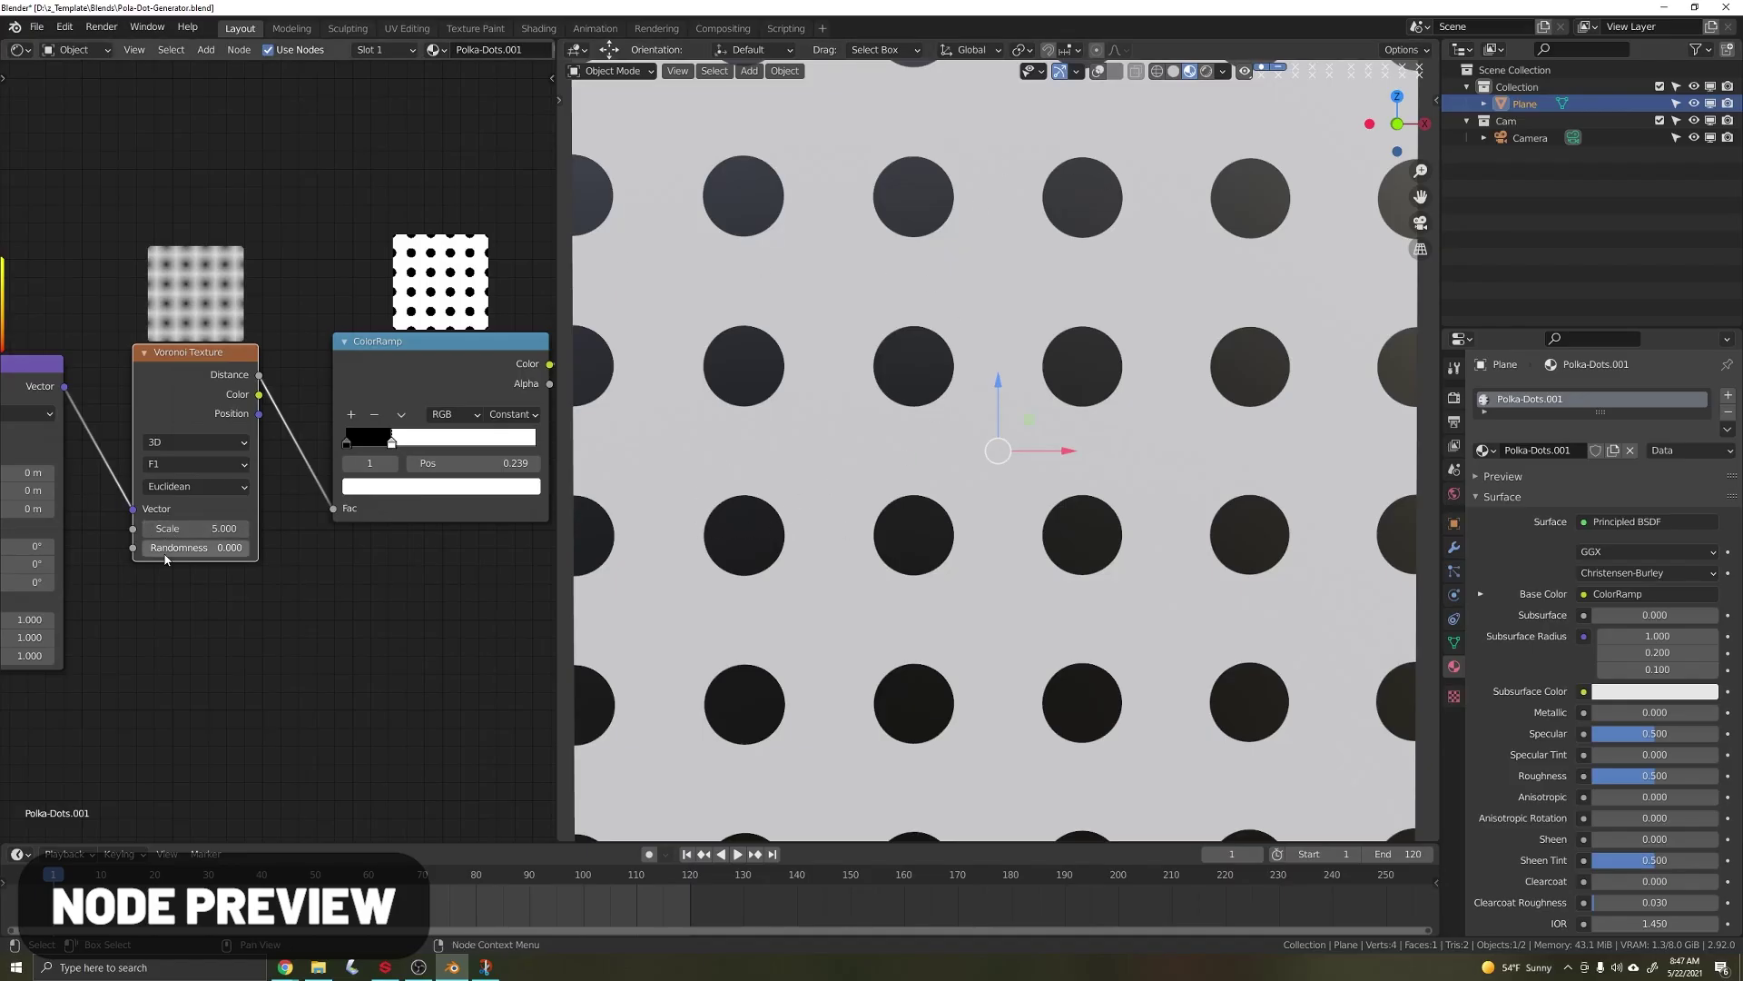
pyautogui.moveTo(165, 553); pyautogui.dragTo(250, 528)
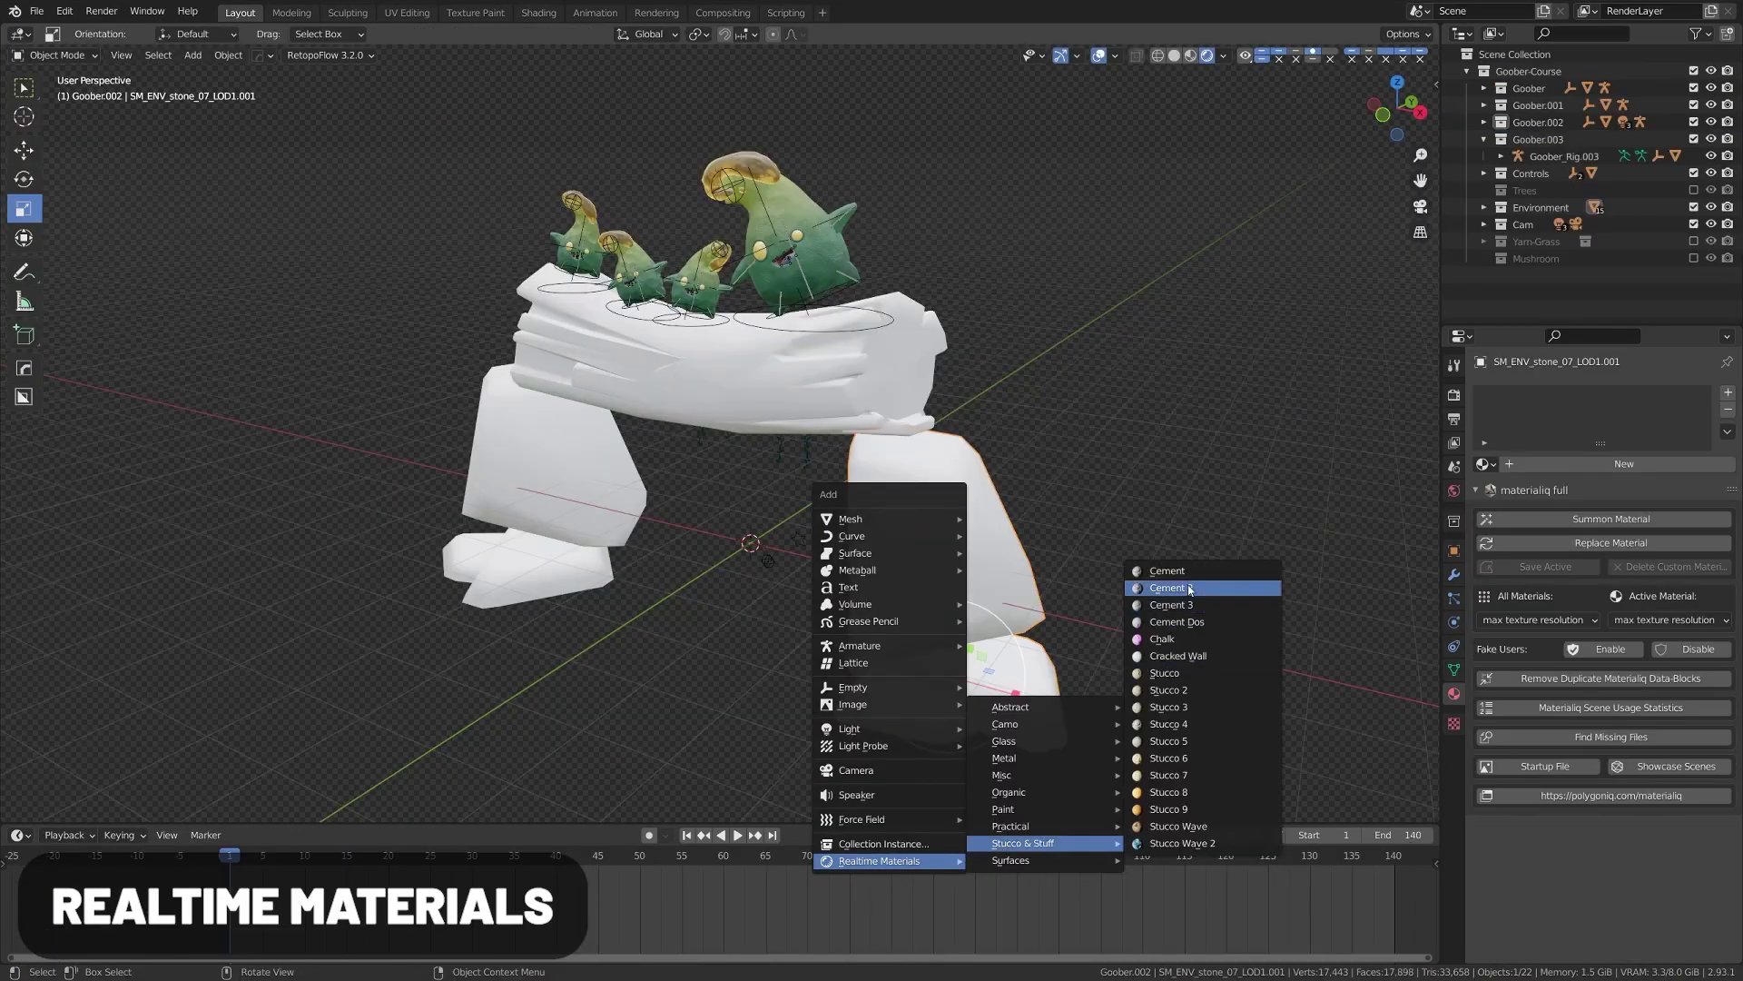
pyautogui.click(1189, 589)
pyautogui.moveTo(1190, 589); pyautogui.dragTo(765, 664, button='middle')
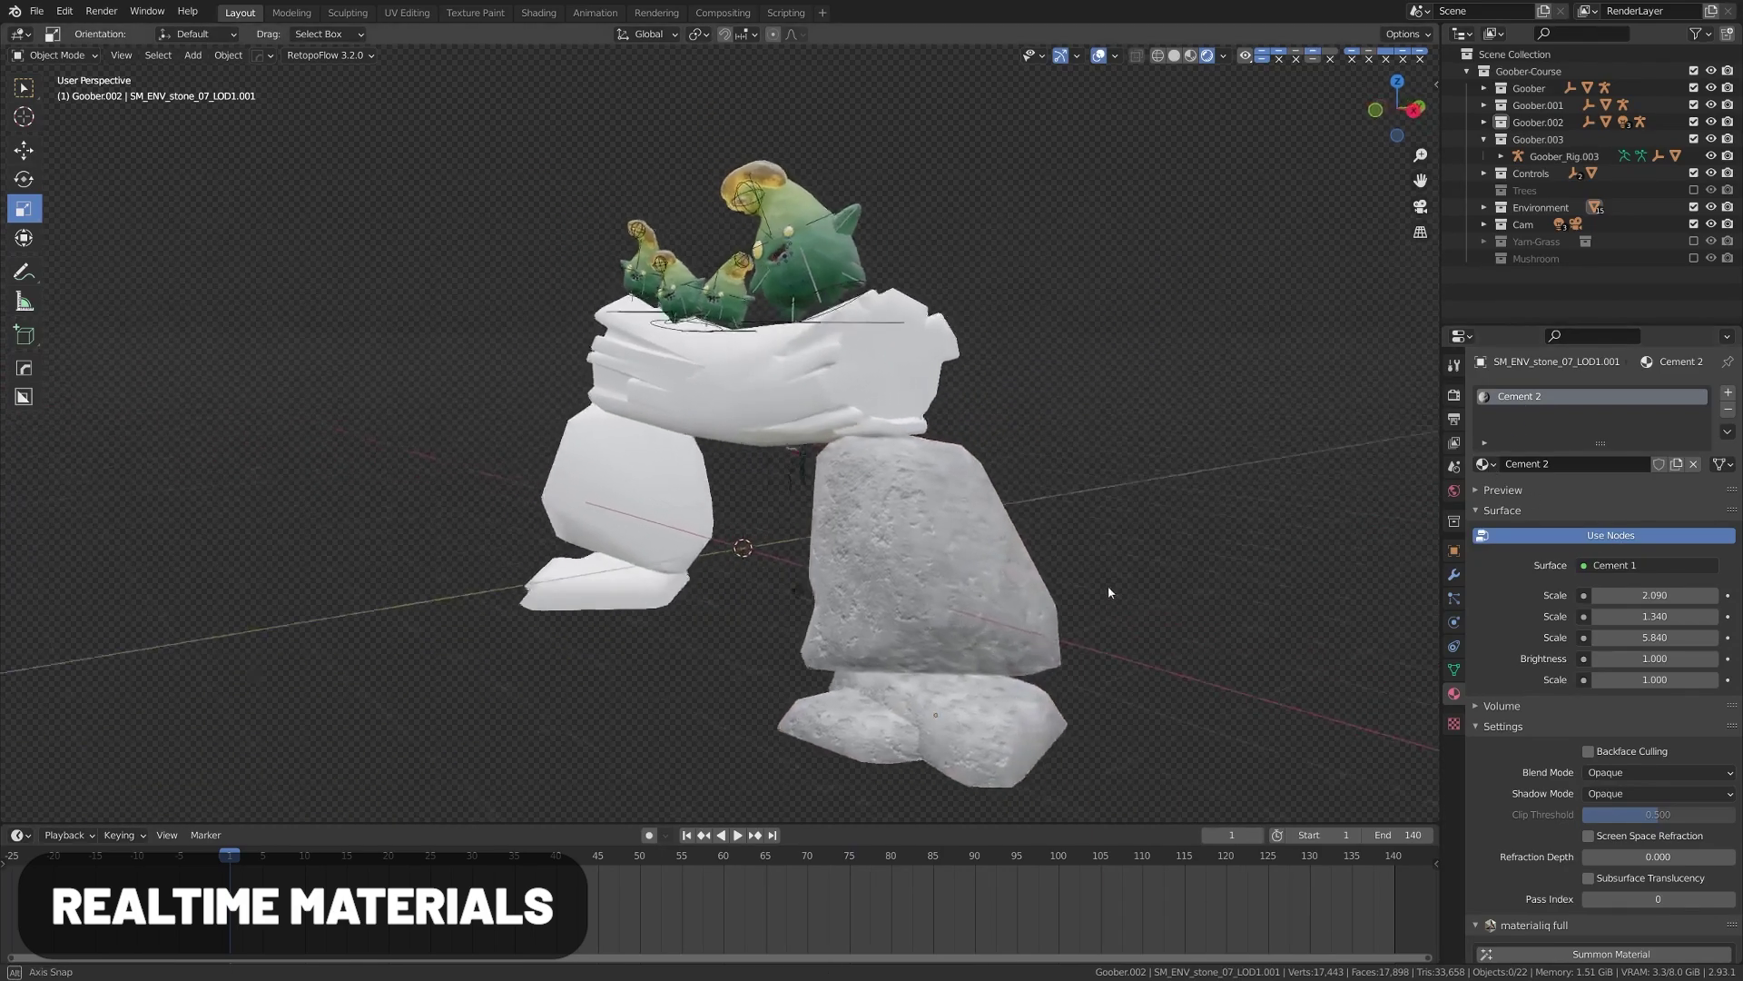
# Step: Apply the Realtime Materials Cement 3 material to the left stone of the arch
pyautogui.moveTo(1428, 588); pyautogui.dragTo(1136, 593, button='middle')
pyautogui.click(536, 581)
pyautogui.hotkey('shift', 'a')
pyautogui.moveTo(560, 497)
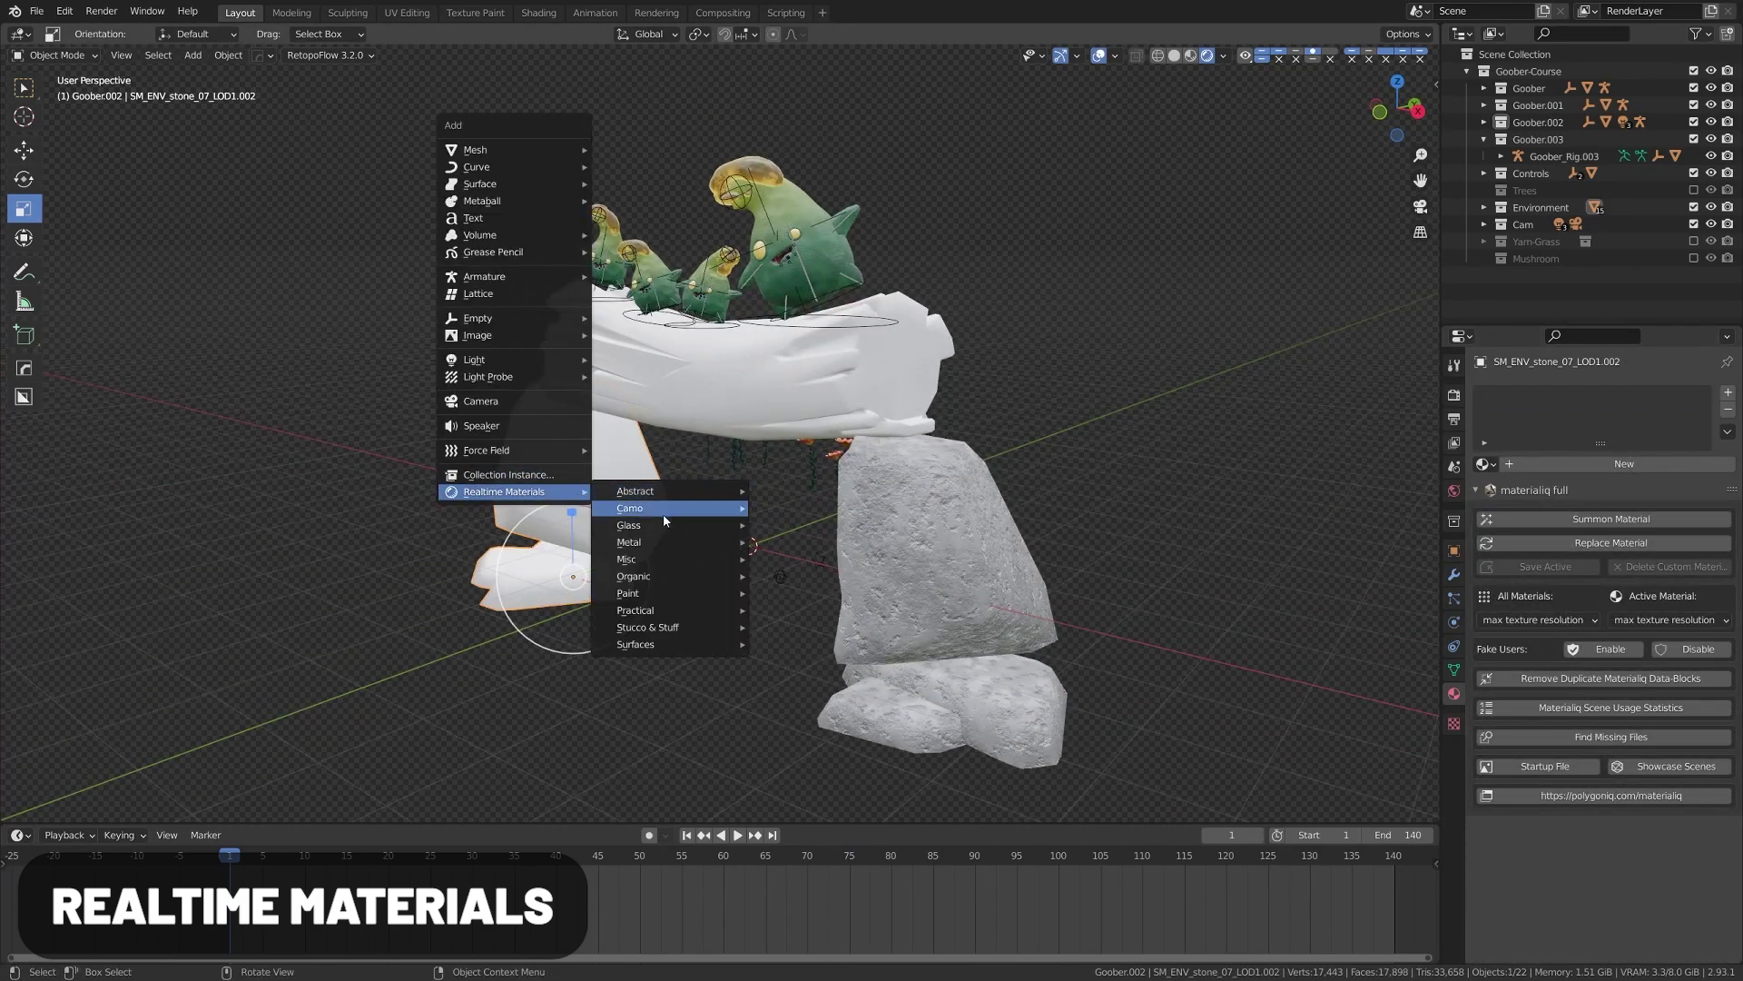
pyautogui.moveTo(649, 627)
pyautogui.click(786, 665)
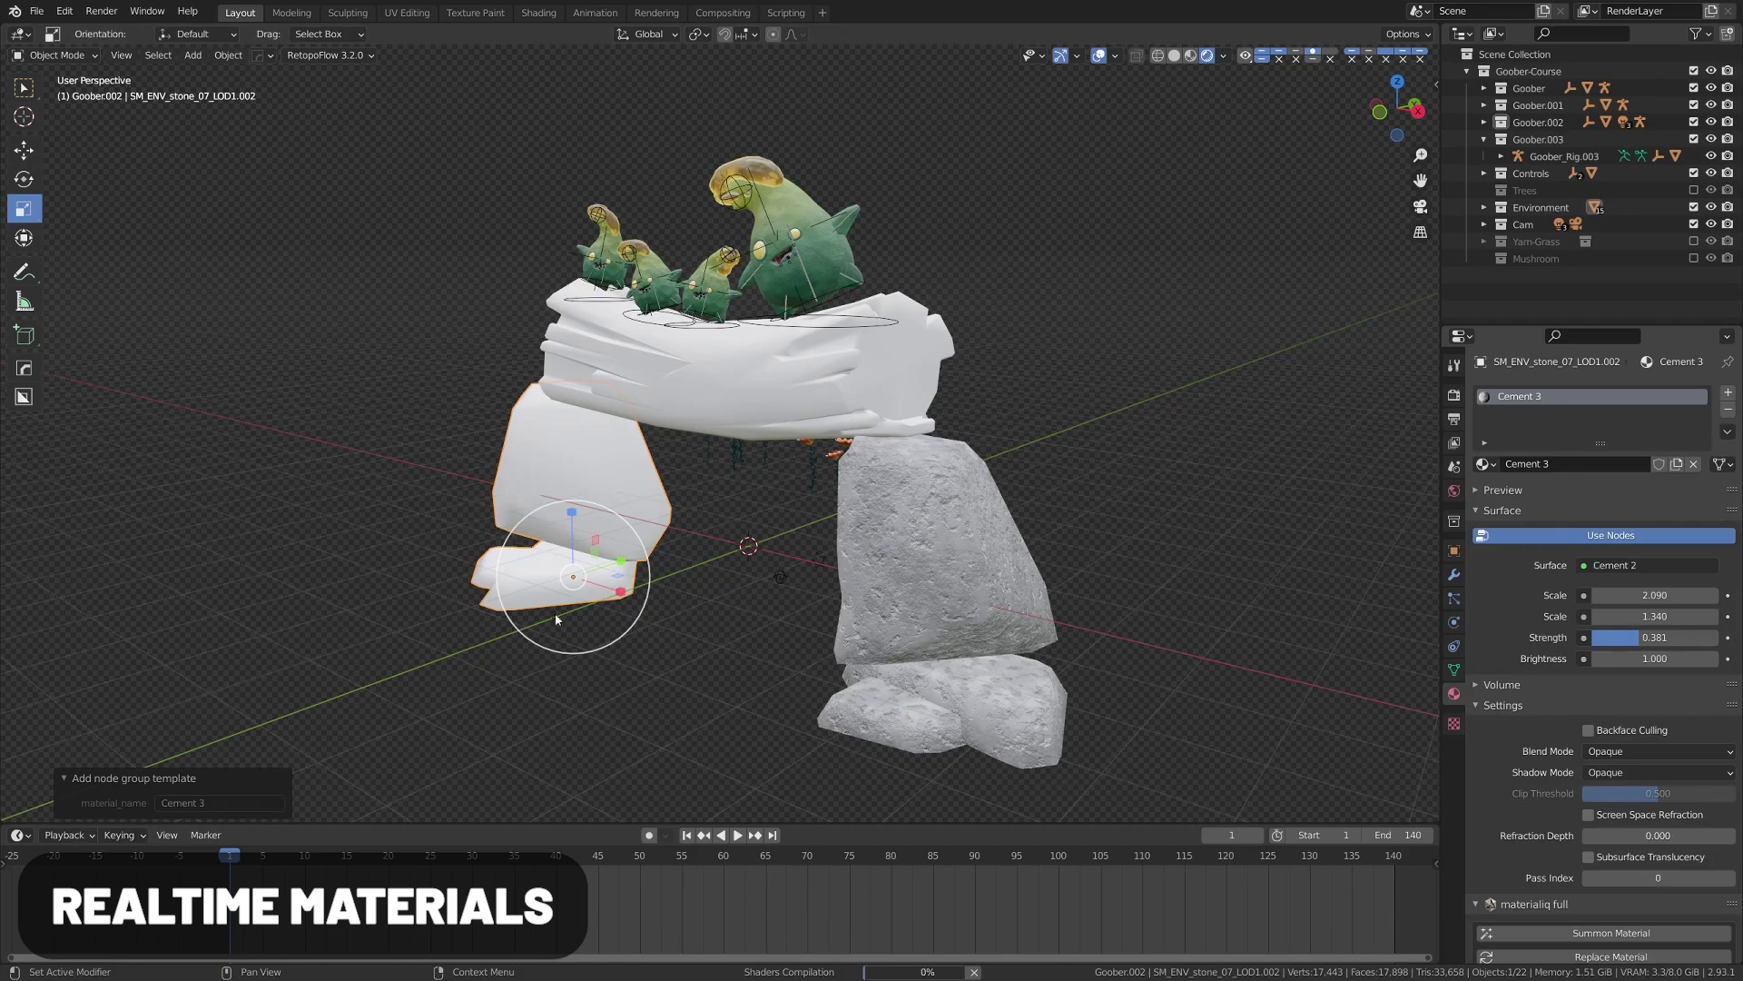
# Step: Deselect the stone and cut a BoxCutter wedge-shaped notch into the cube's top face
pyautogui.moveTo(558, 620); pyautogui.dragTo(557, 582, button='middle')
pyautogui.hotkey('alt', 'a')
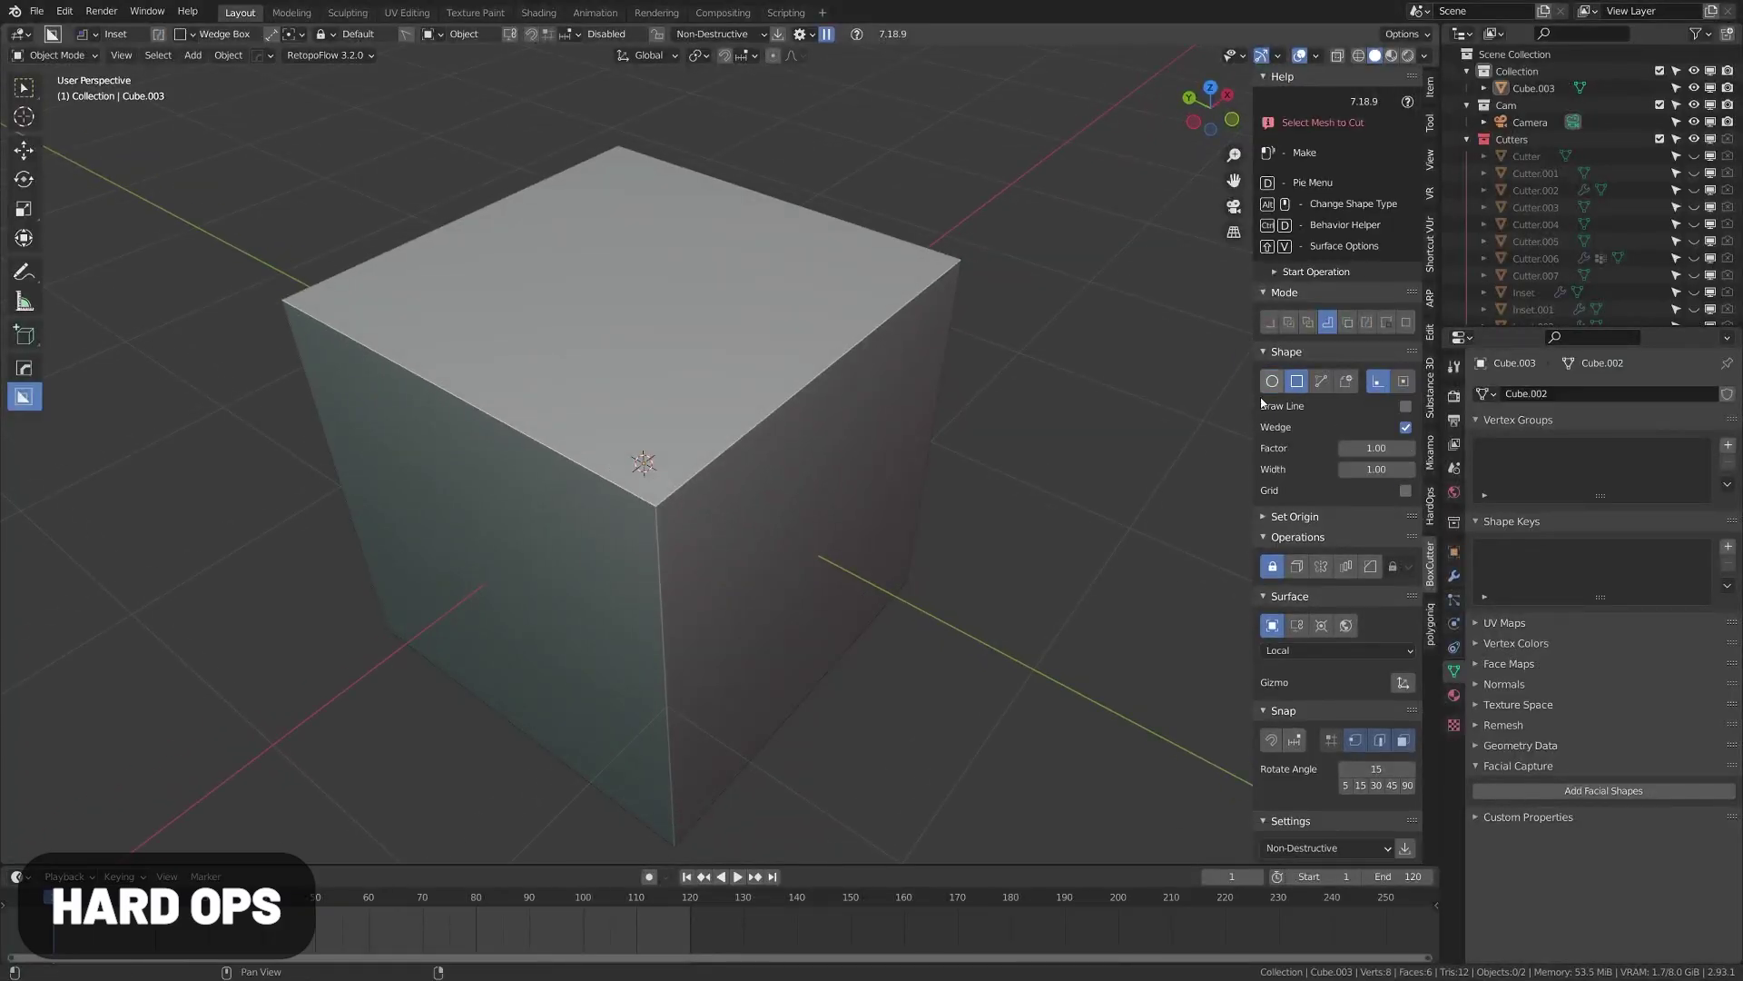
pyautogui.moveTo(499, 284); pyautogui.dragTo(613, 394)
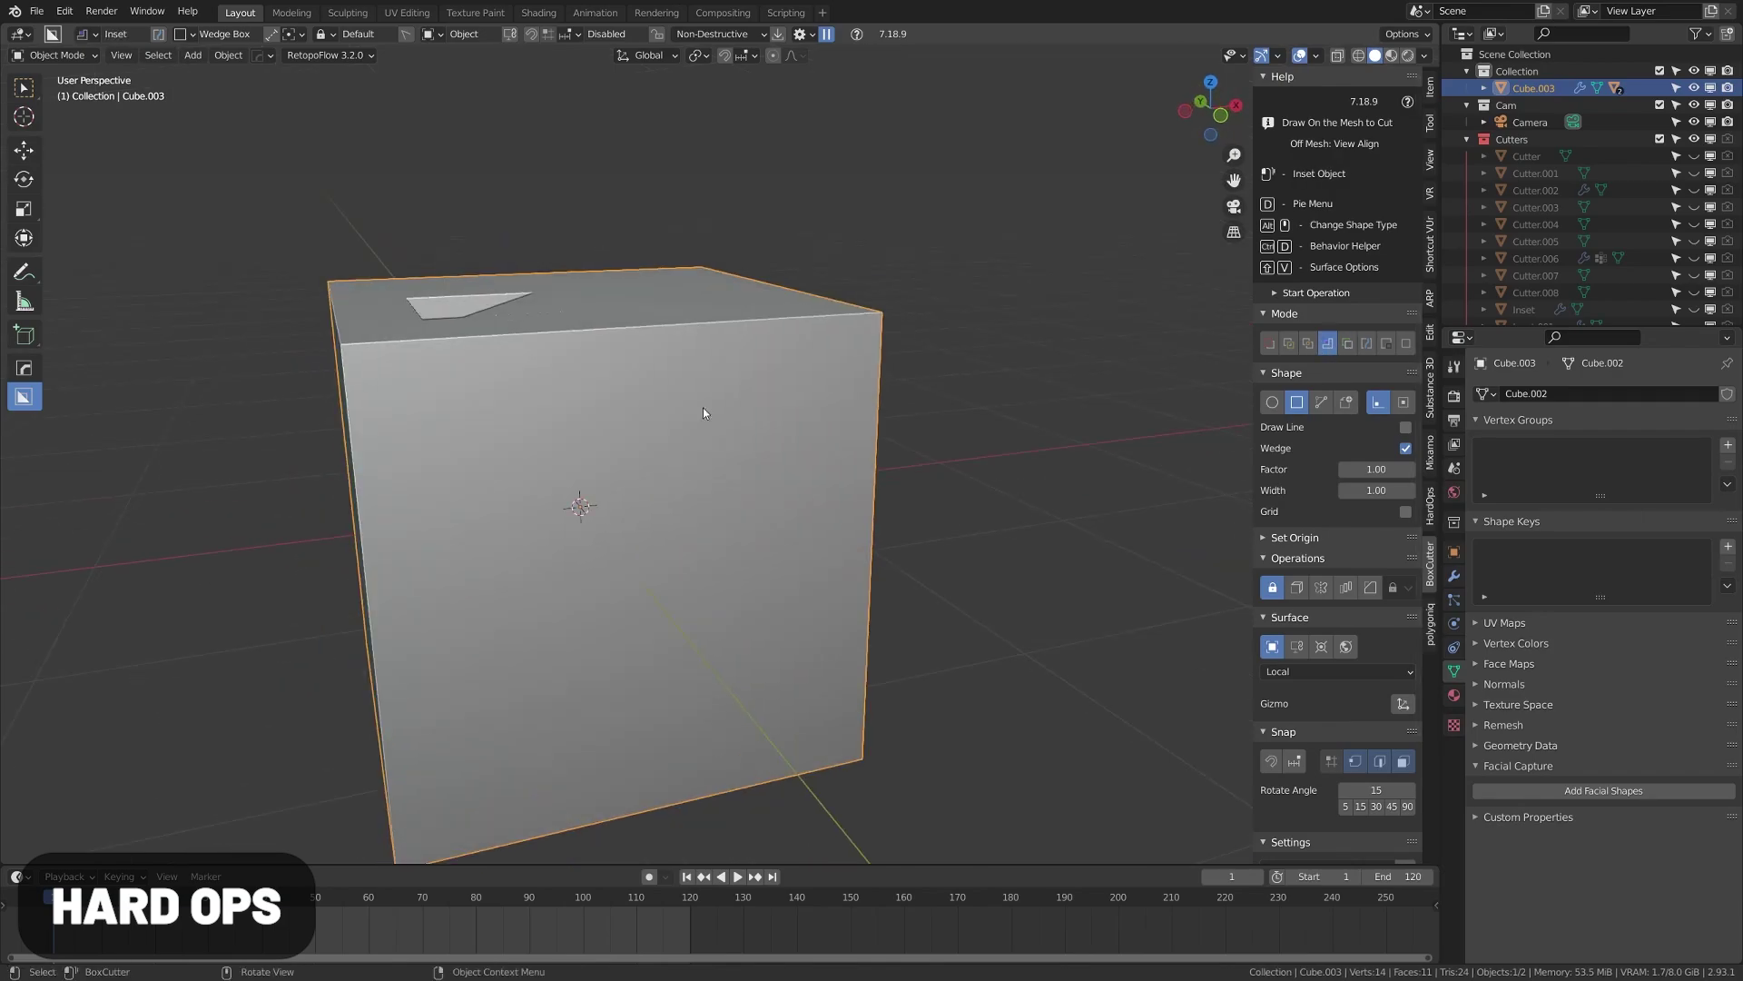
# Step: Draw and execute a BoxCutter inset box on the cube's front face, forming a rounded square panel
pyautogui.moveTo(700, 412); pyautogui.dragTo(797, 505)
pyautogui.moveTo(795, 503); pyautogui.dragTo(782, 459, button='middle')
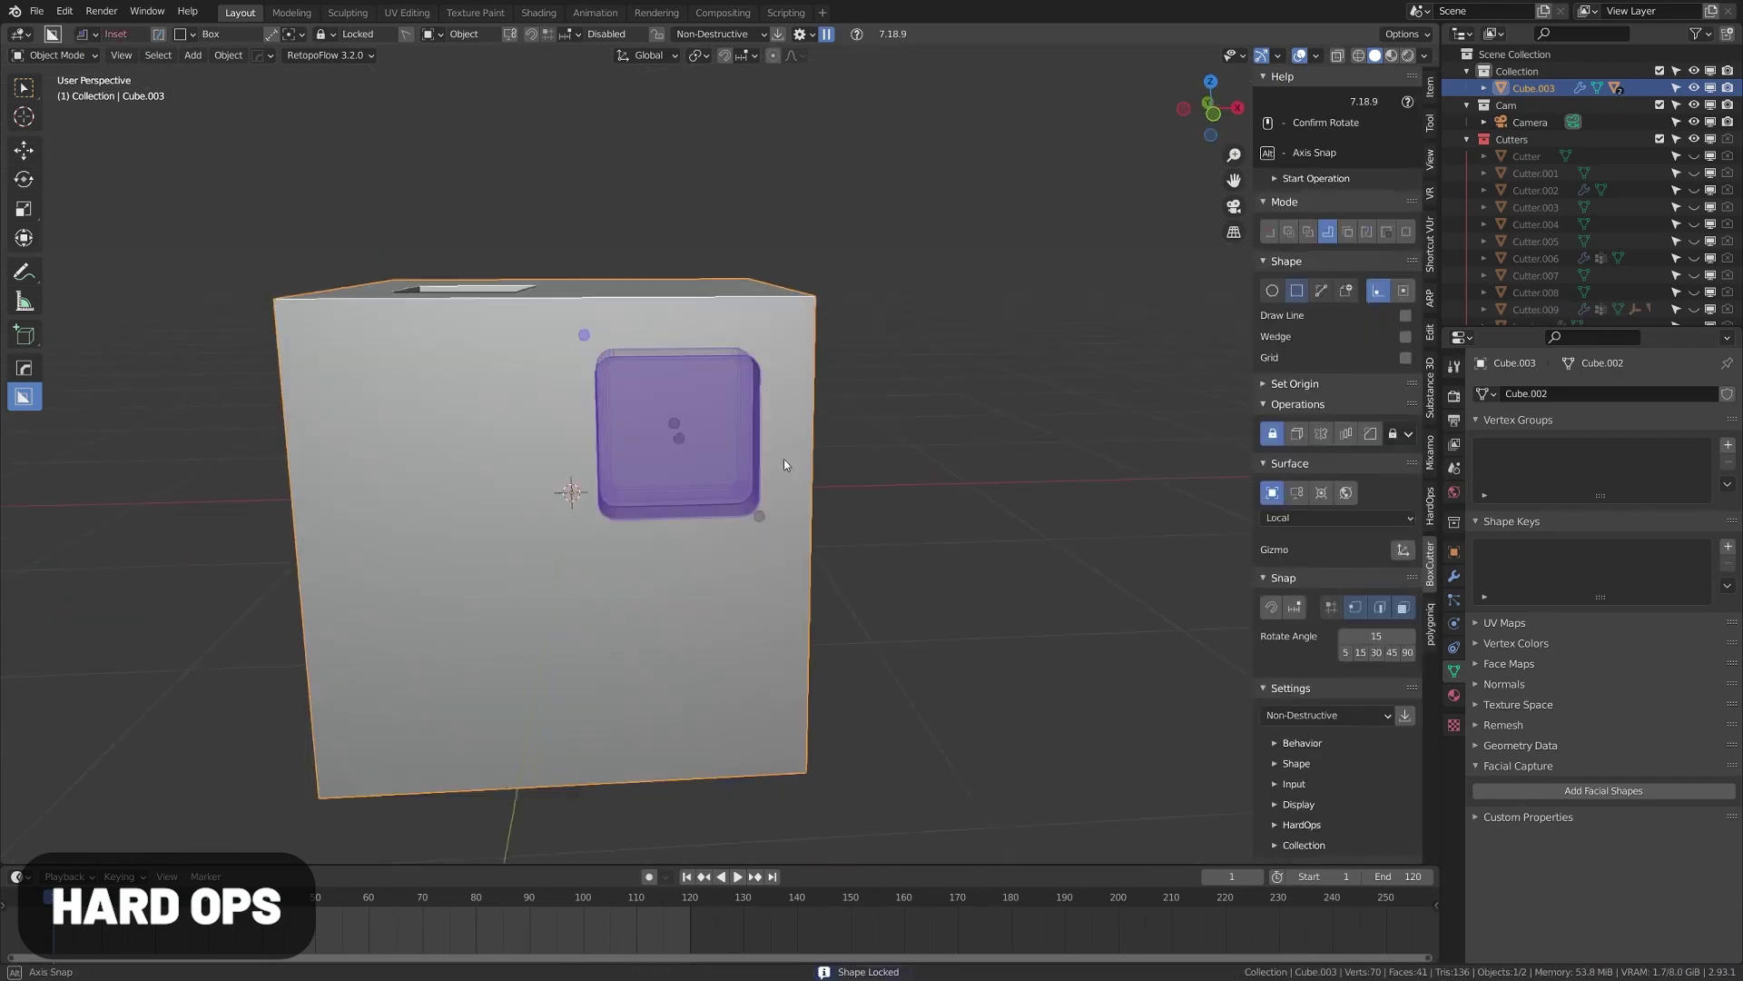
pyautogui.click(743, 521)
pyautogui.moveTo(743, 521); pyautogui.dragTo(666, 462, button='middle')
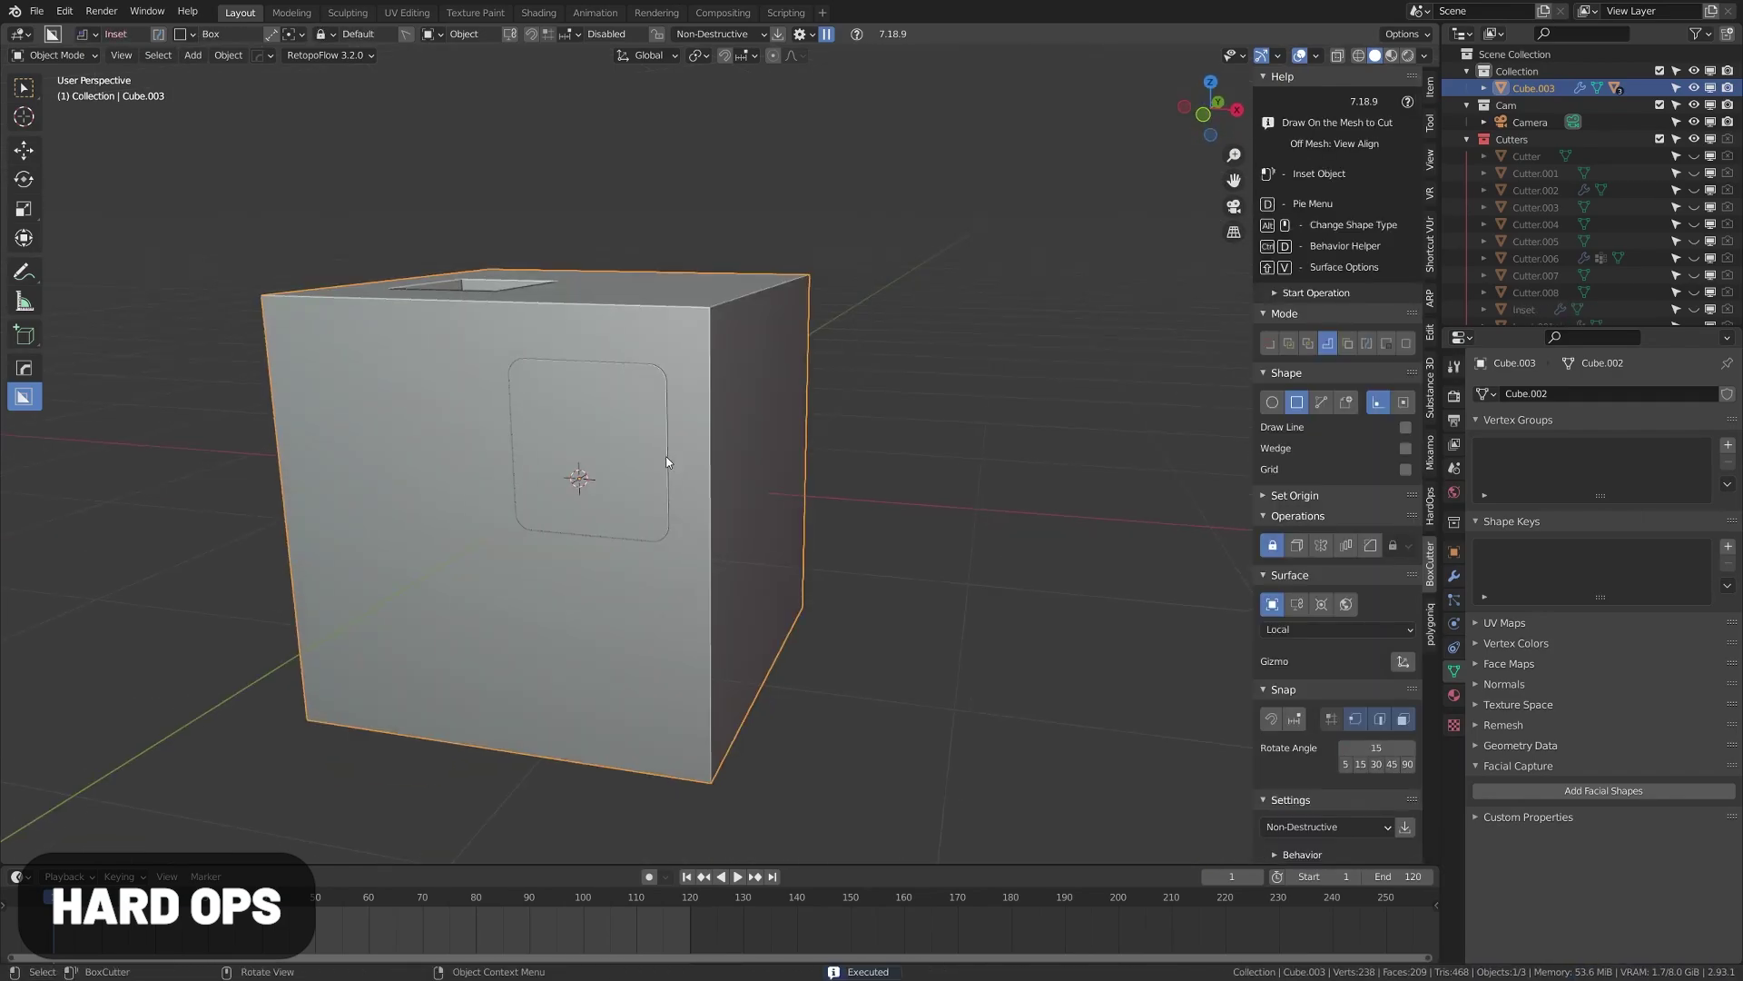
pyautogui.scroll(3, 667, 462)
pyautogui.moveTo(915, 502); pyautogui.dragTo(455, 576, button='middle')
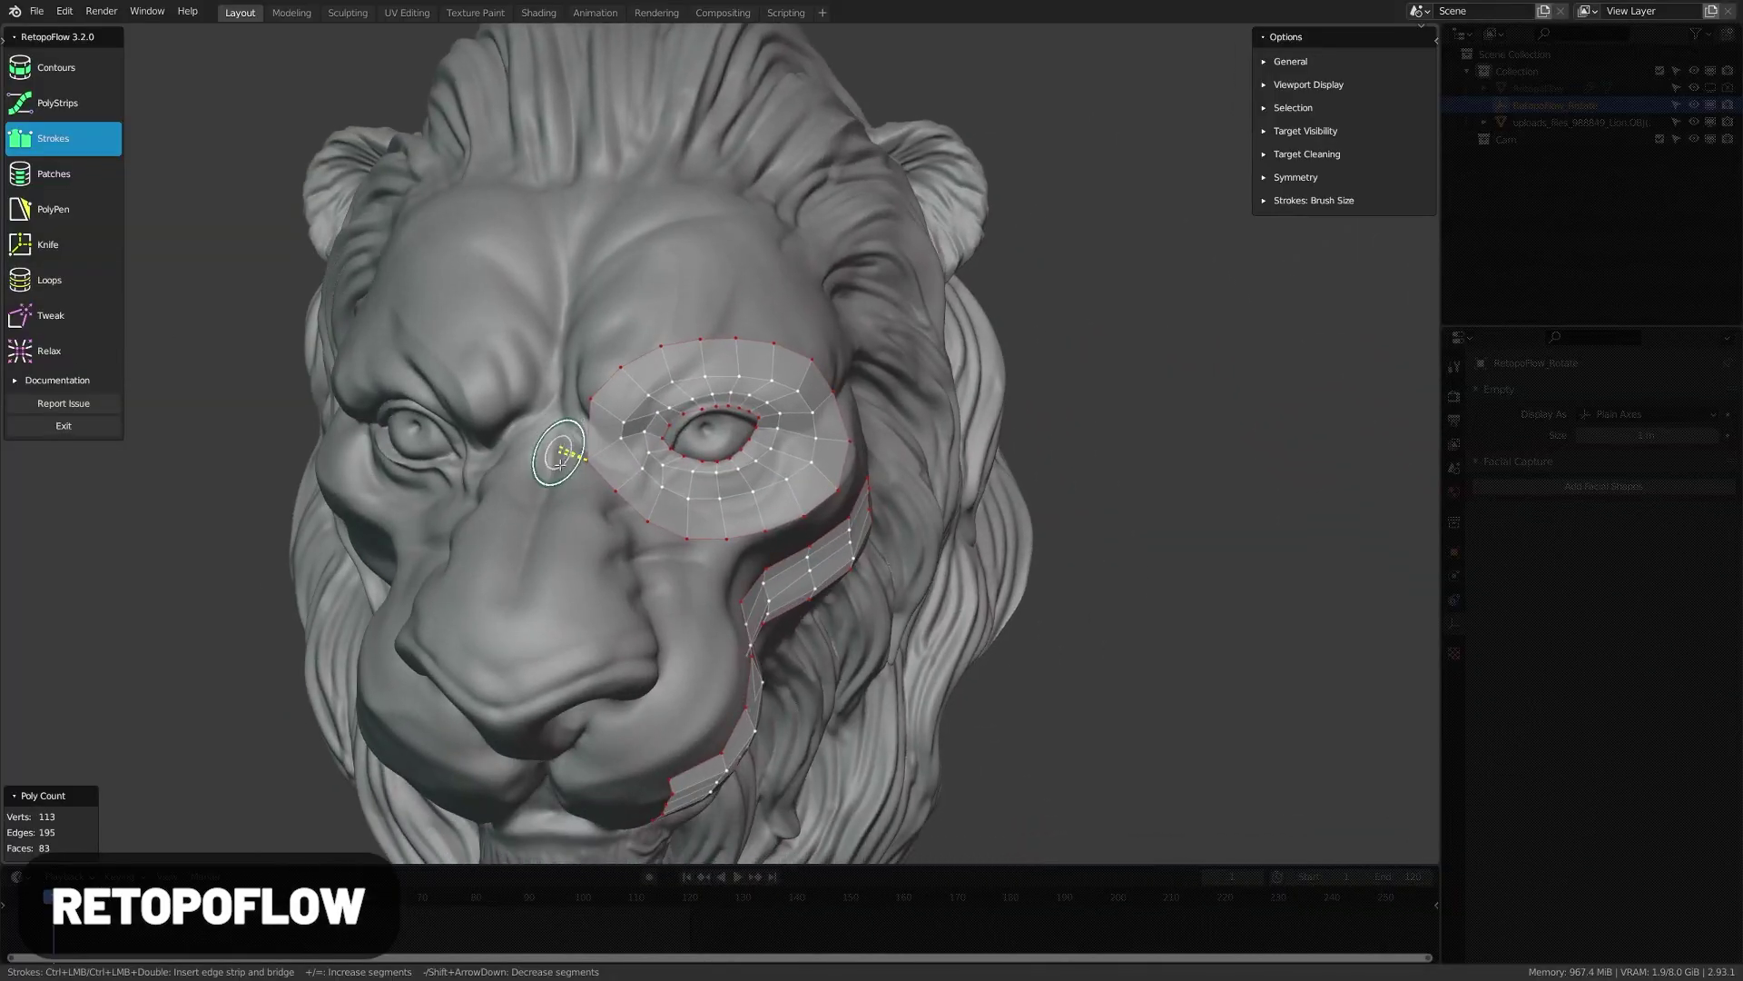
# Step: Draw a strip of faces from the lion's eye down the nose, then add a PolyPen vertex
pyautogui.moveTo(561, 459); pyautogui.dragTo(502, 709)
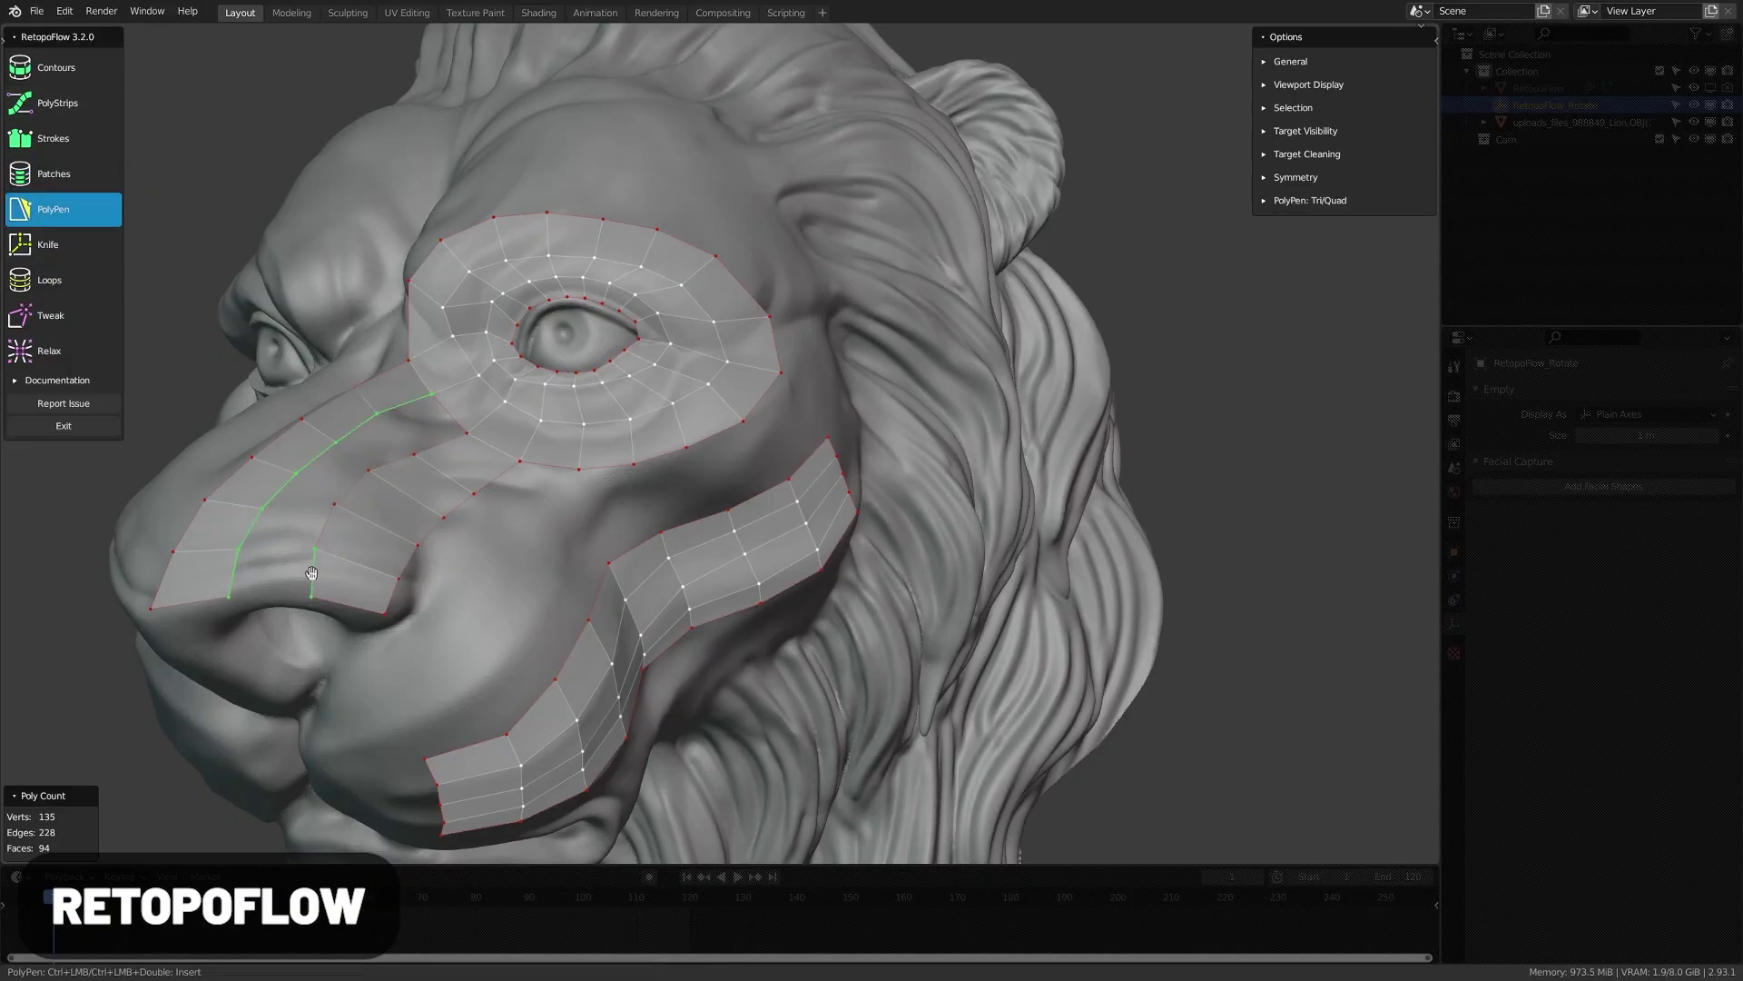
pyautogui.scroll(3, 351, 469)
pyautogui.keyDown('ctrl'); pyautogui.click(447, 443); pyautogui.keyUp('ctrl')
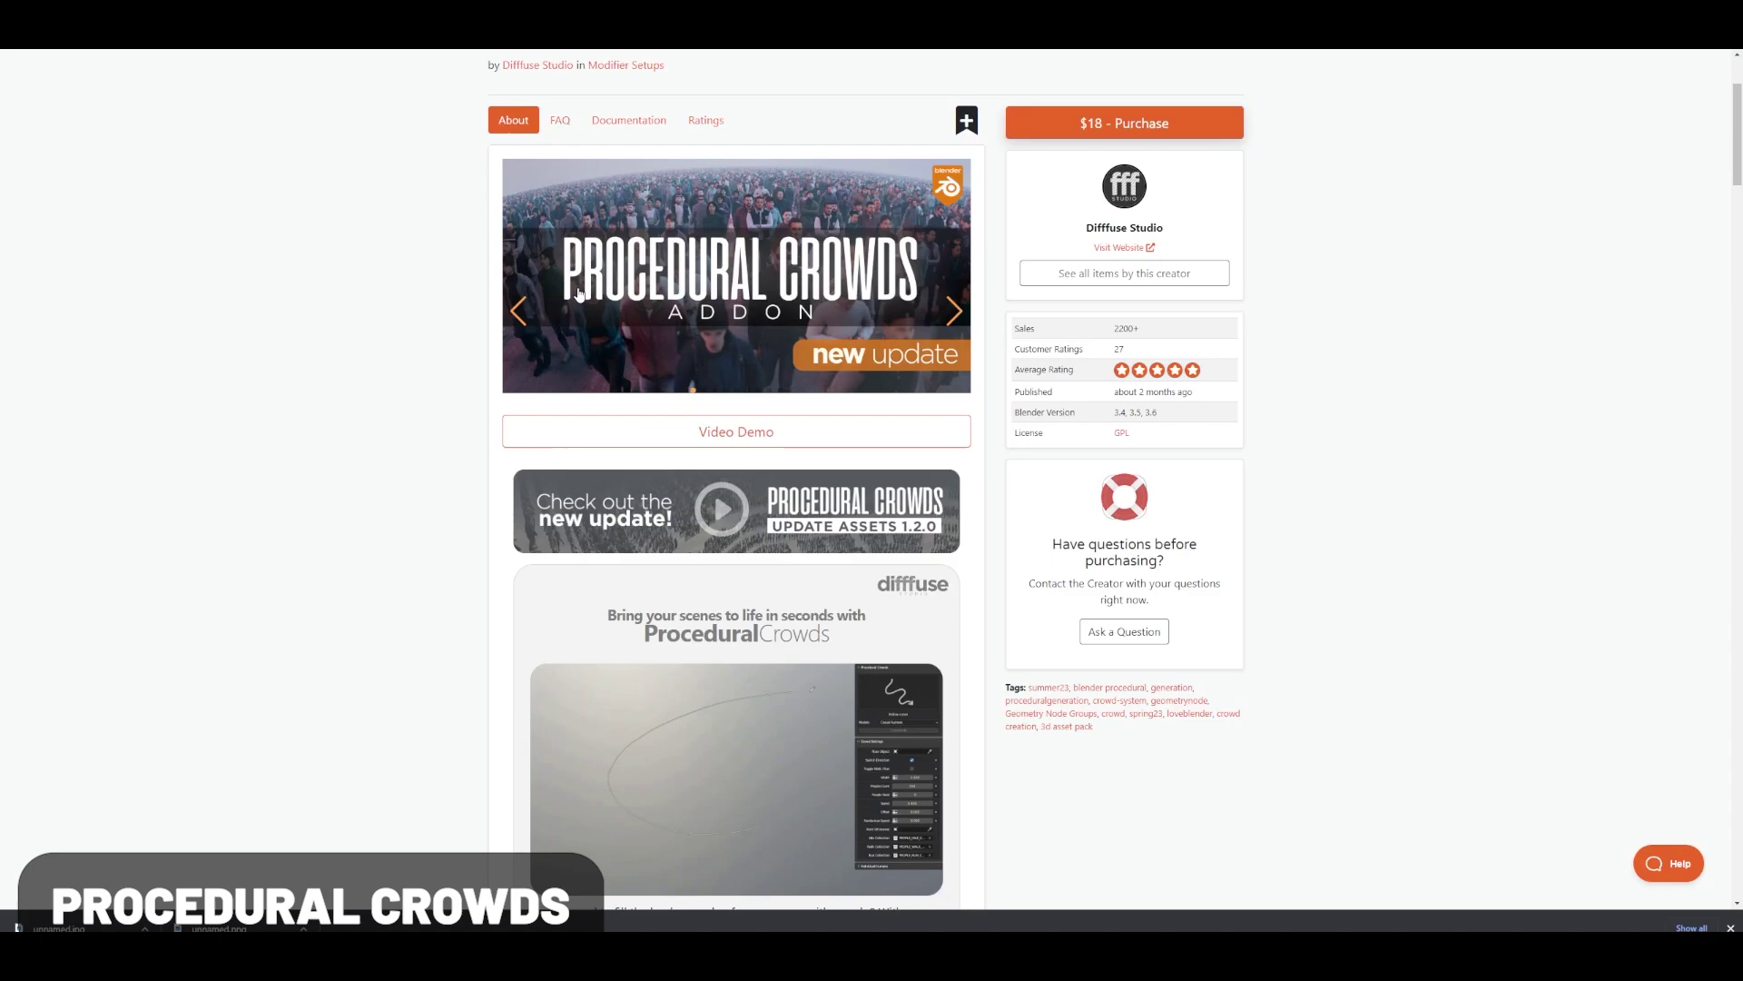
# Step: Scroll past the Procedural Crowds and Real Clouds pages to One Click Damage's features list
pyautogui.scroll(-2, 439, 341)
pyautogui.scroll(-2, 439, 344)
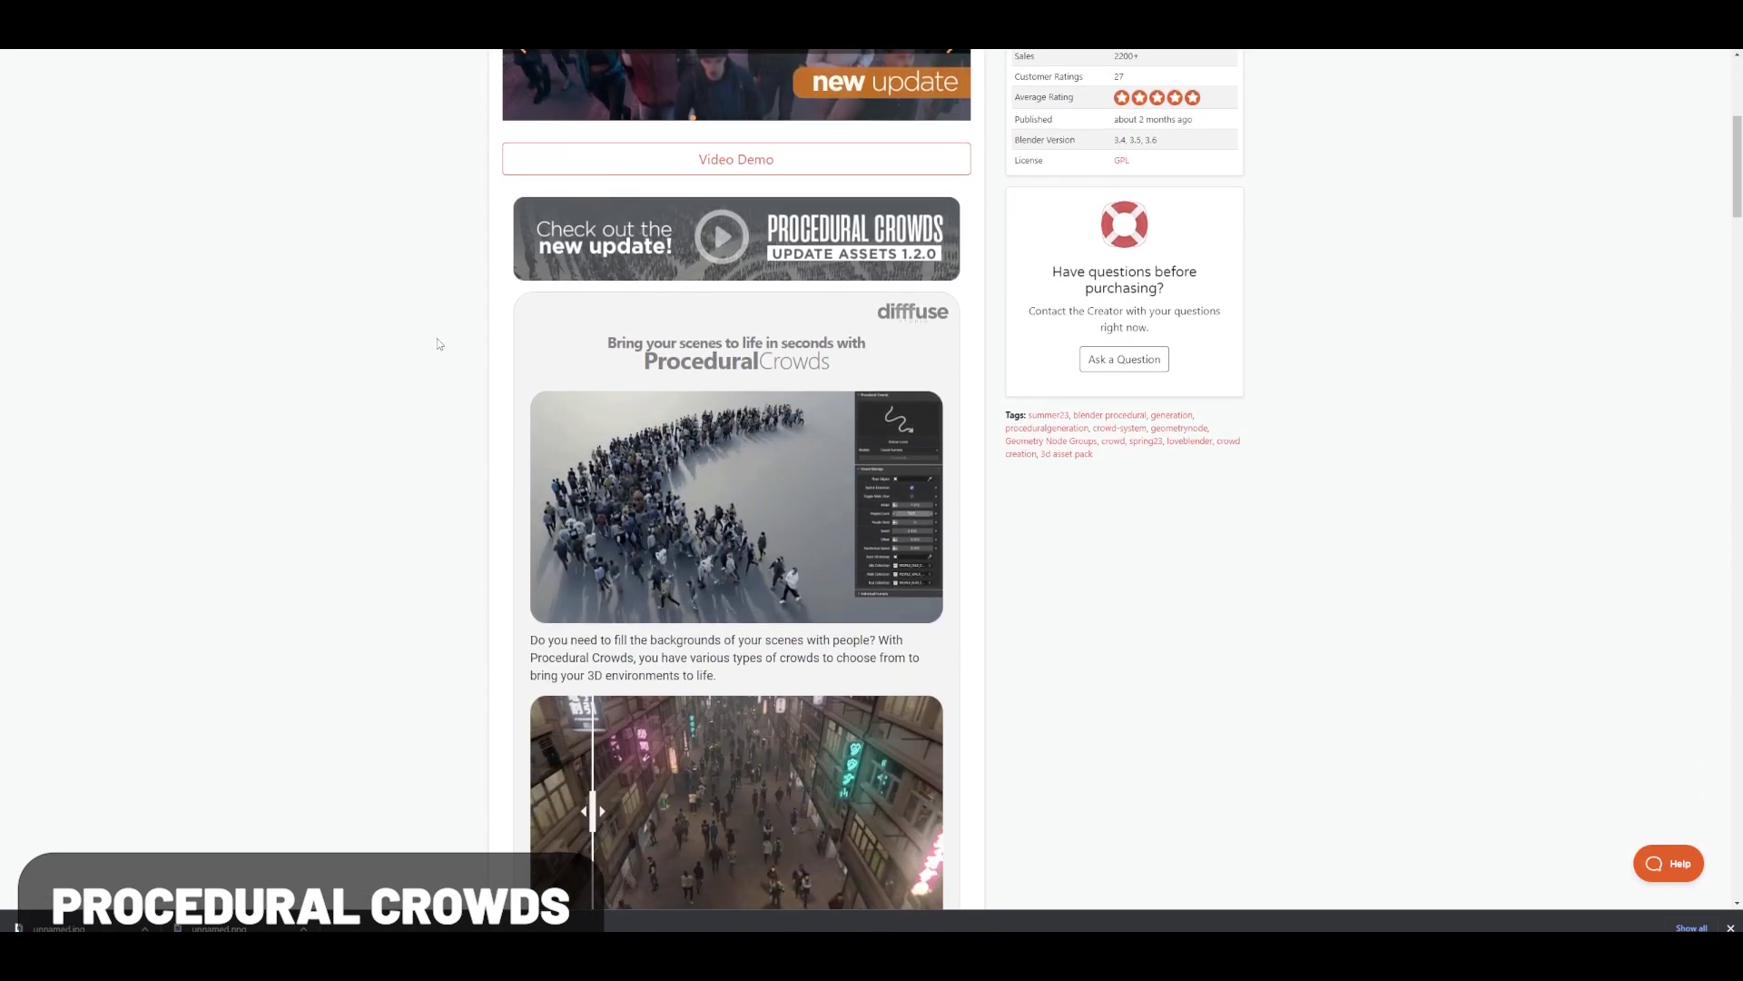
pyautogui.scroll(-2, 690, 555)
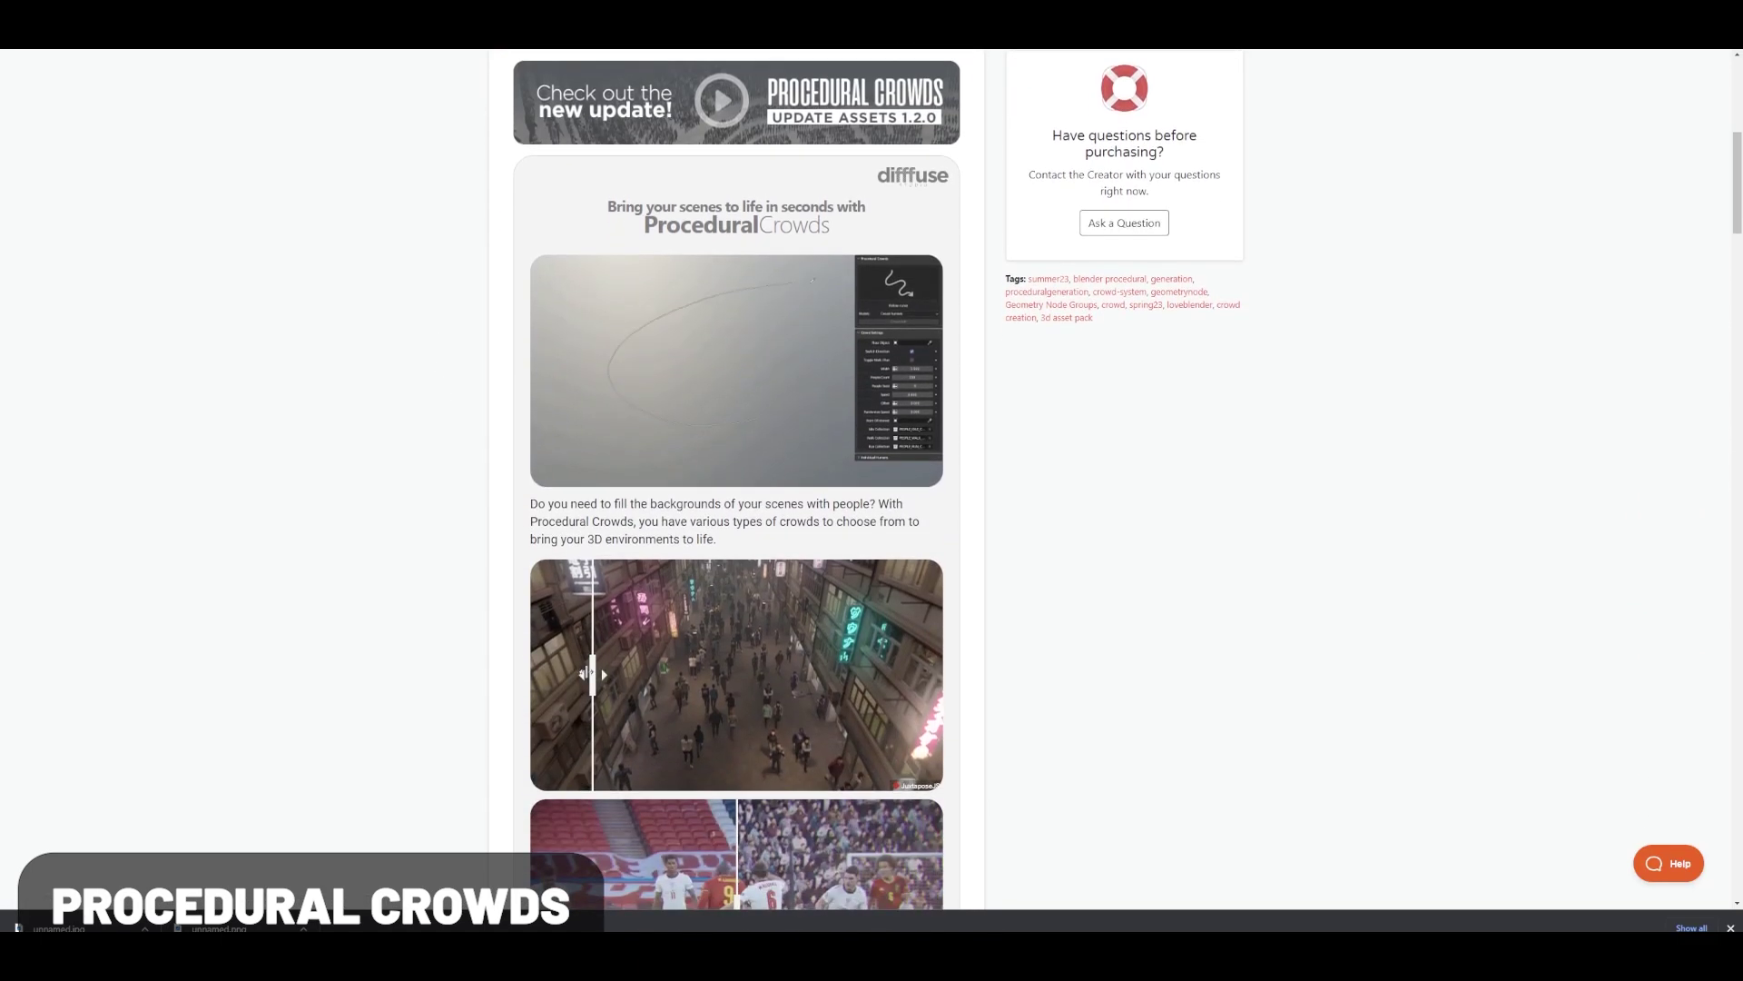
pyautogui.moveTo(591, 675); pyautogui.dragTo(820, 689)
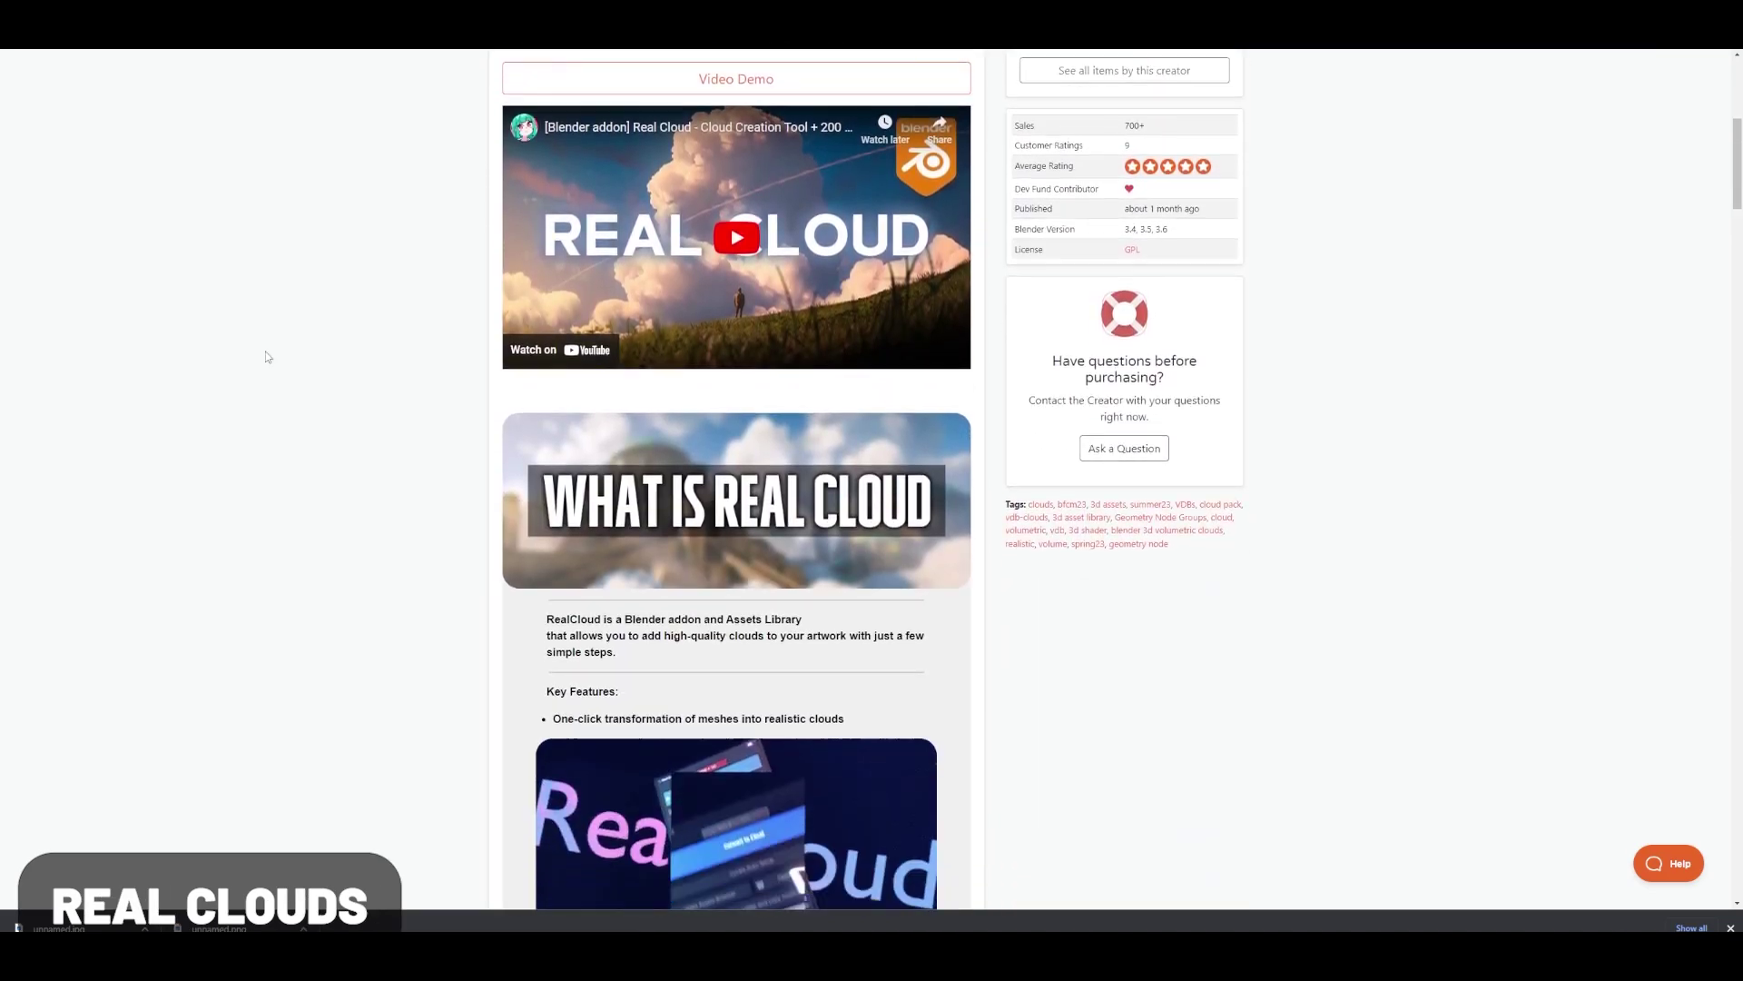
pyautogui.scroll(-7, 264, 358)
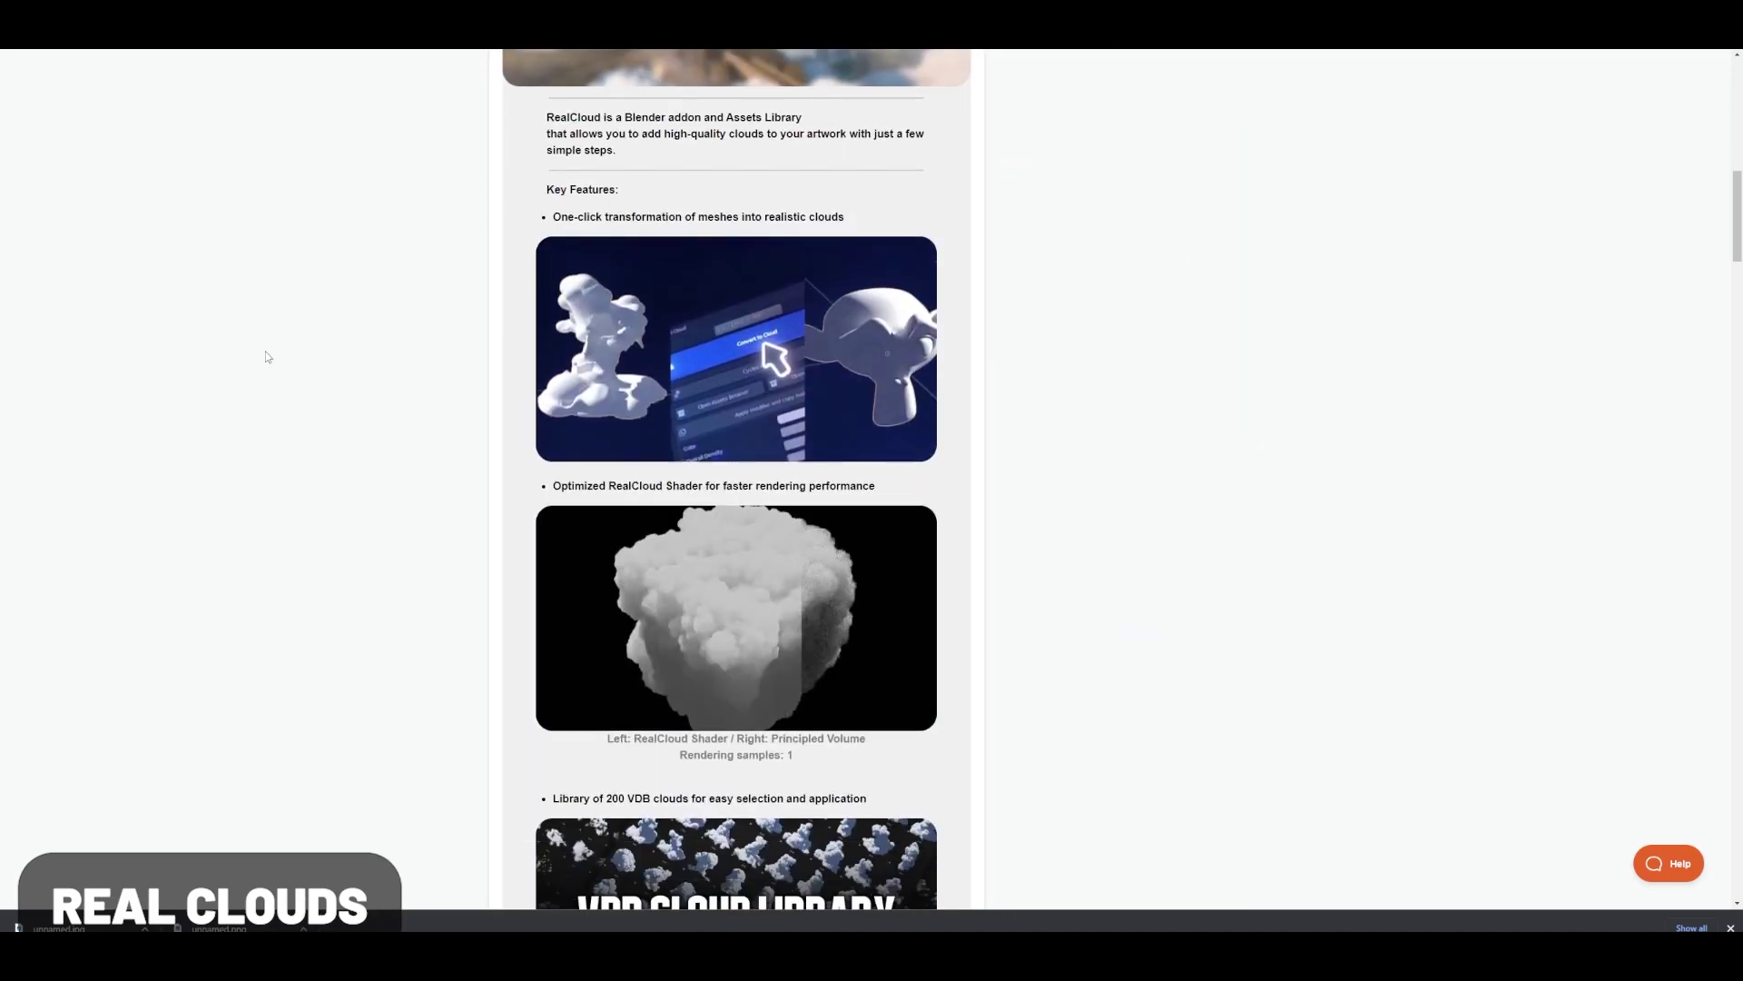
pyautogui.scroll(1, 517, 355)
pyautogui.scroll(1, 517, 355)
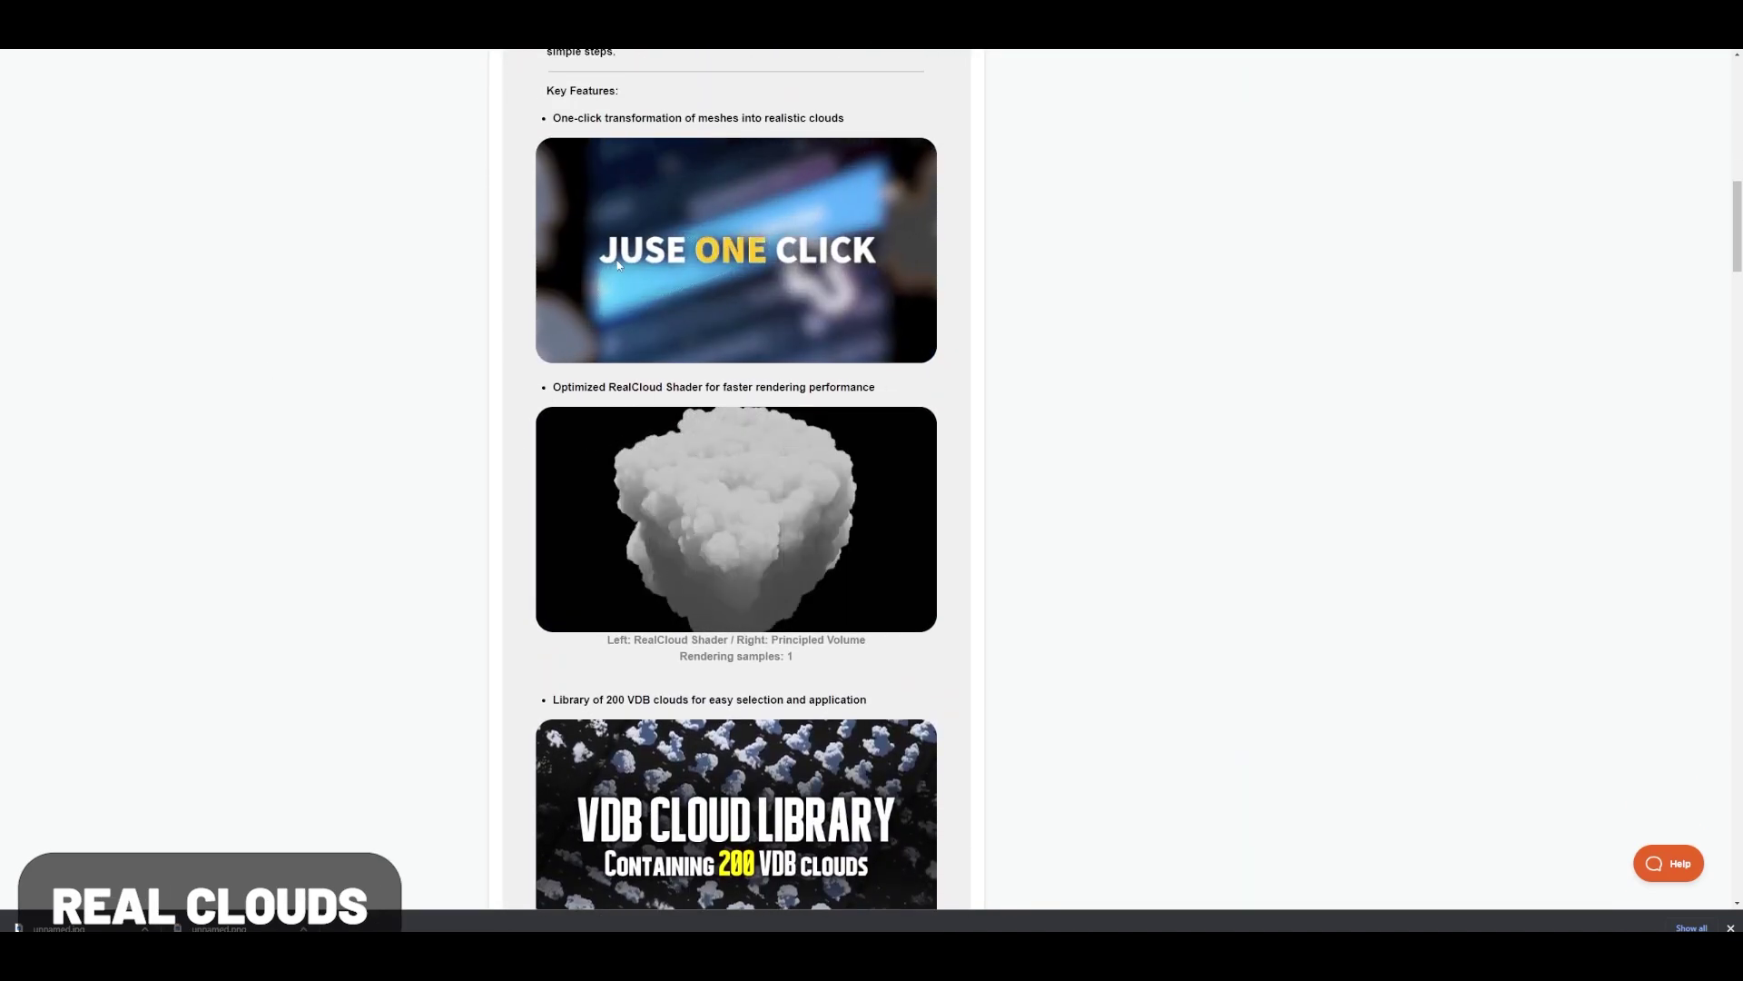
pyautogui.scroll(-5, 659, 564)
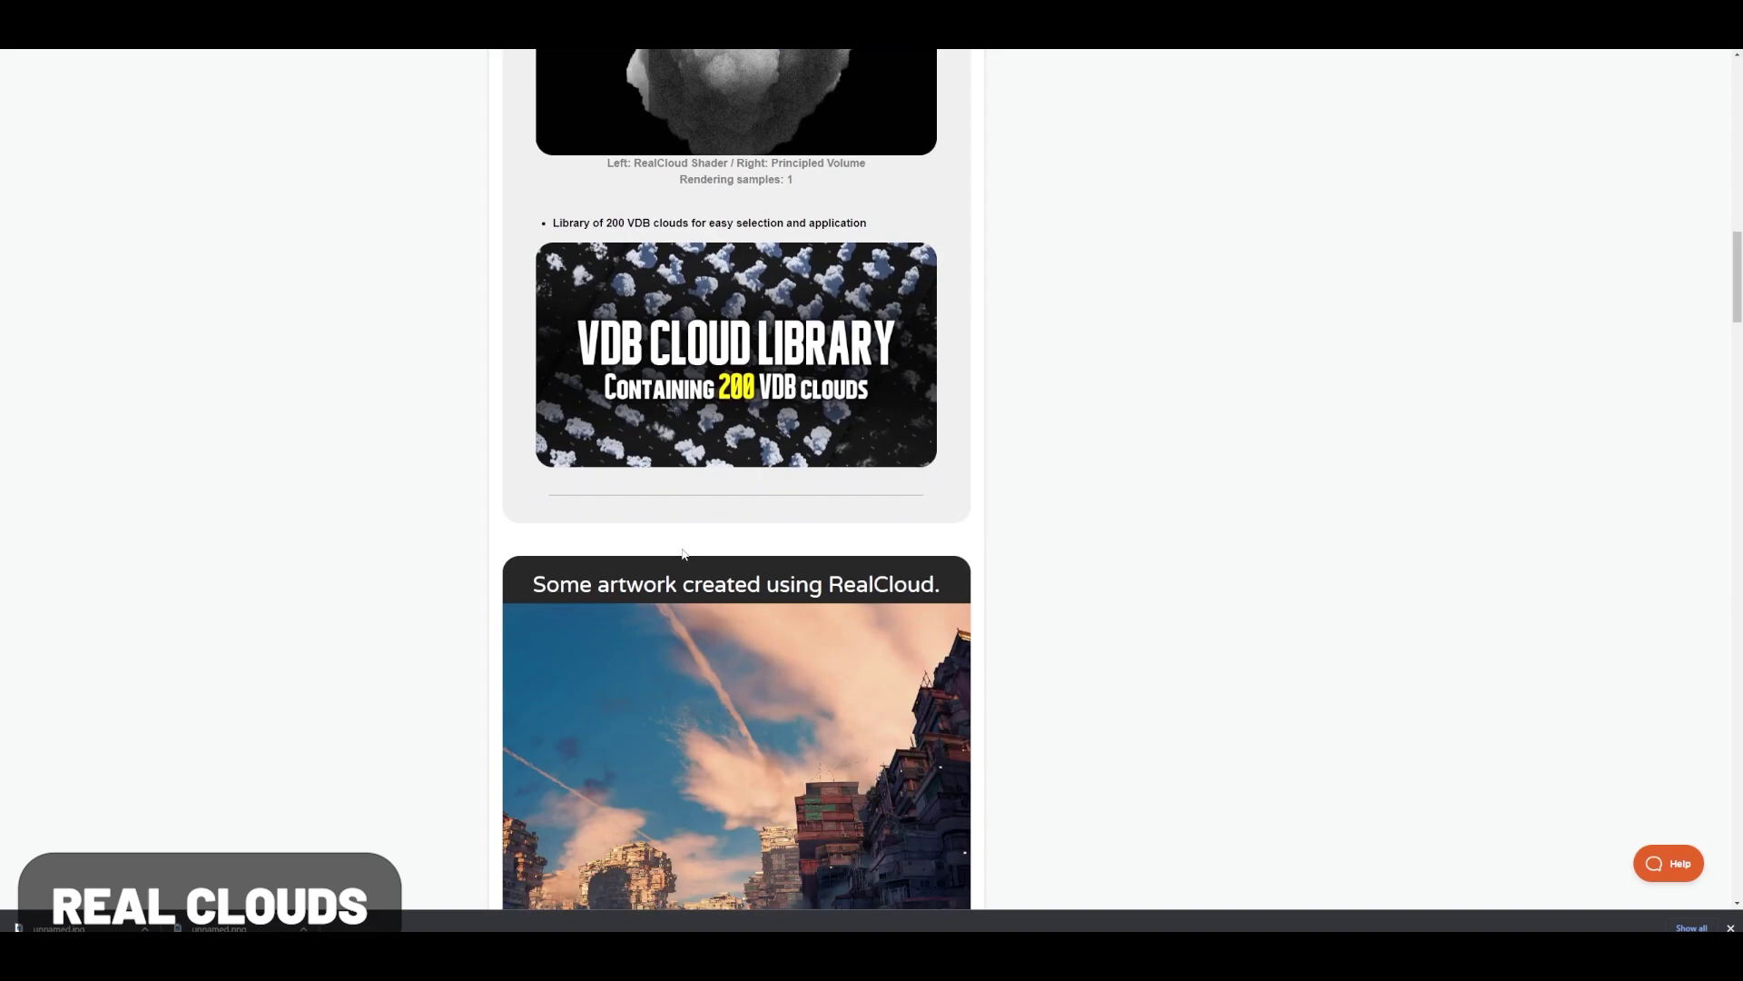
pyautogui.scroll(-1, 675, 376)
pyautogui.scroll(-5, 351, 429)
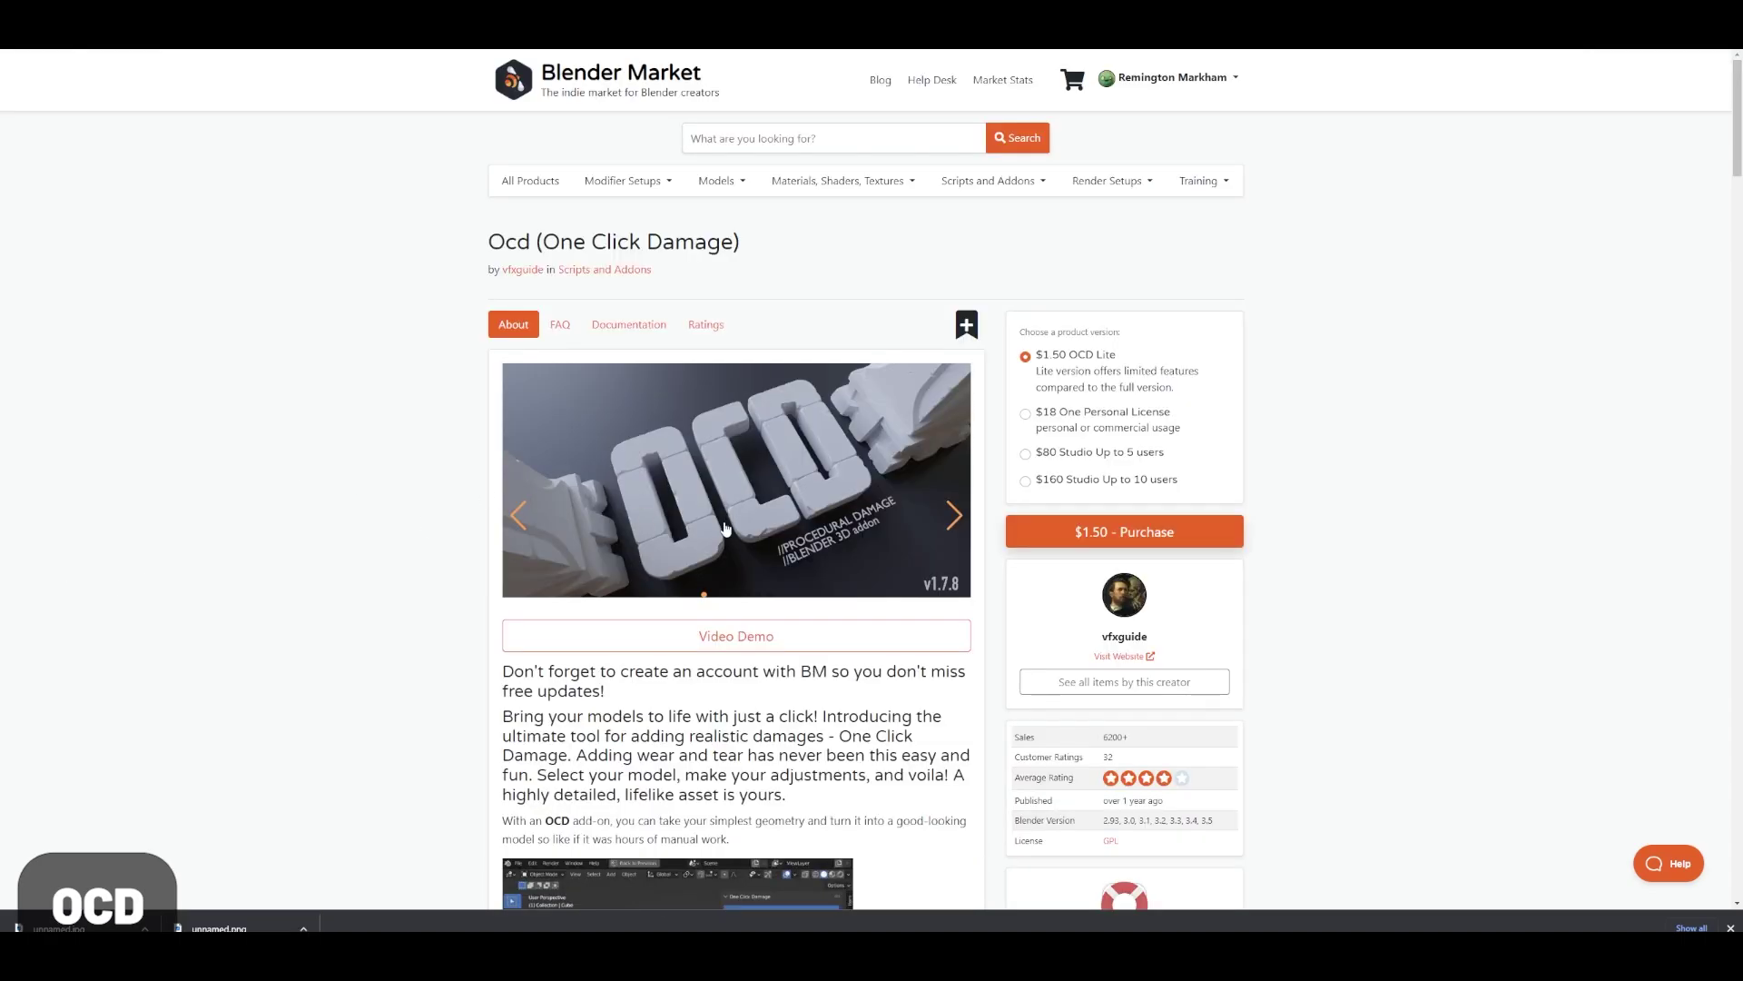
pyautogui.scroll(-6, 733, 567)
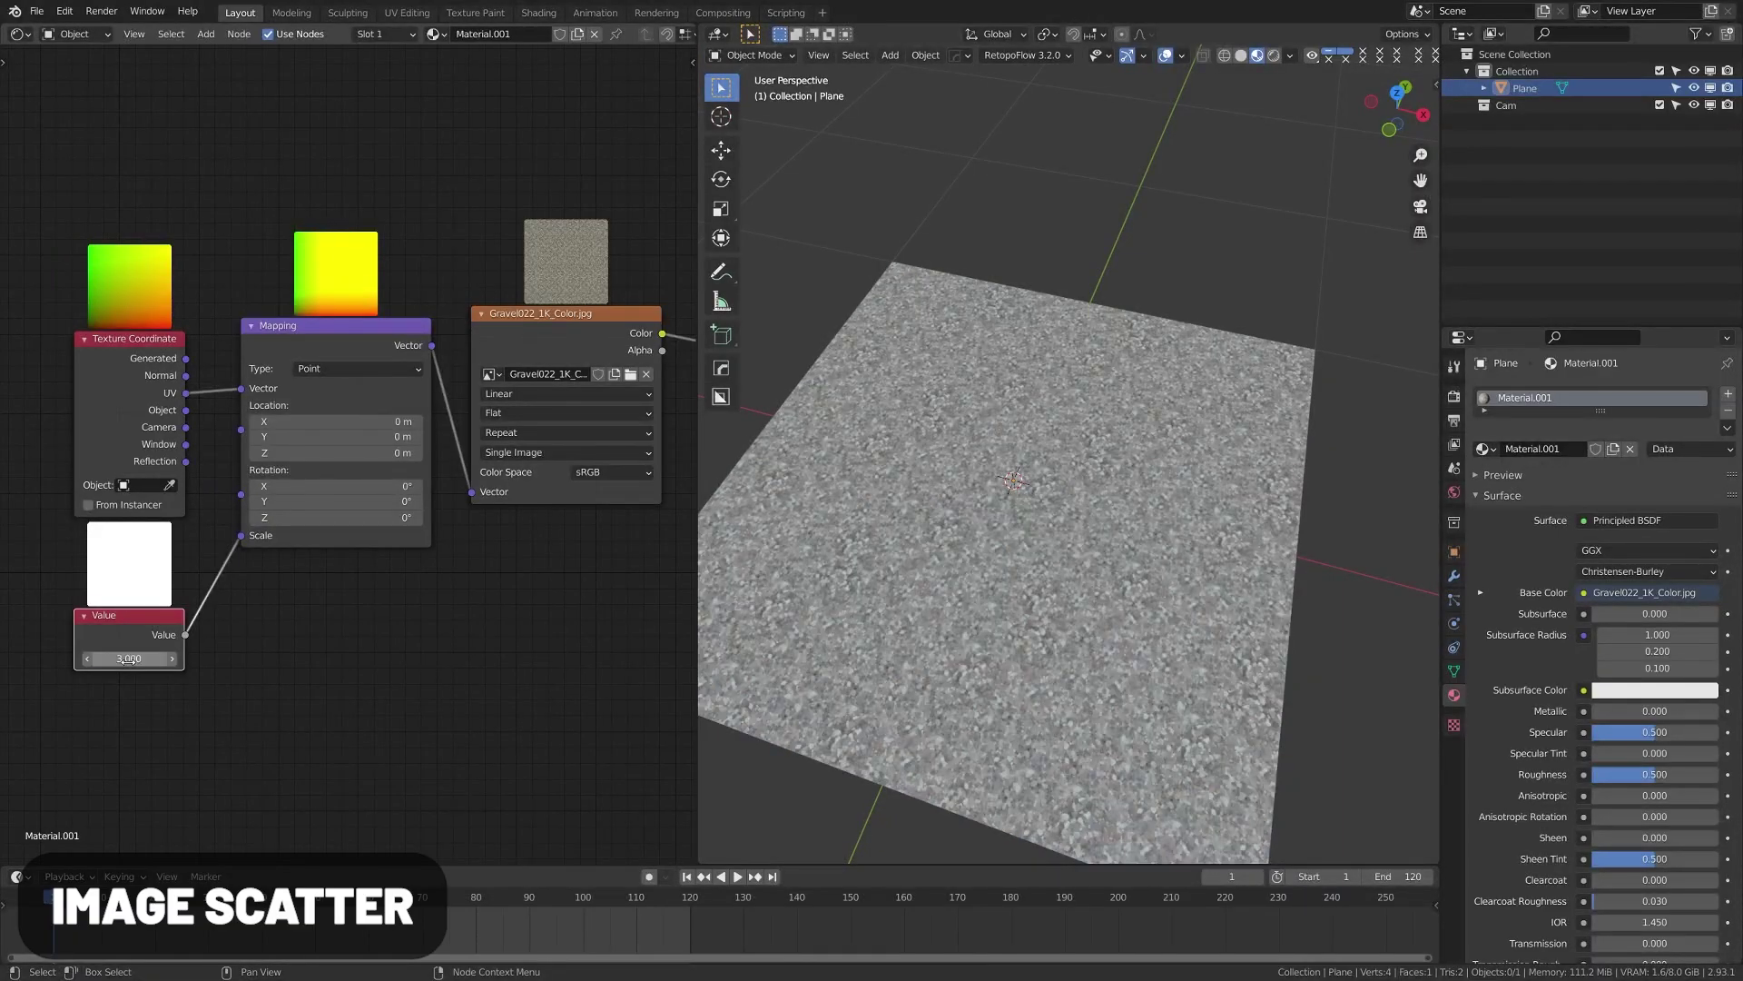
# Step: Scatter the gravel image across the plane, raising cell scale and edge warp
pyautogui.moveTo(889, 490); pyautogui.dragTo(909, 481, button='middle')
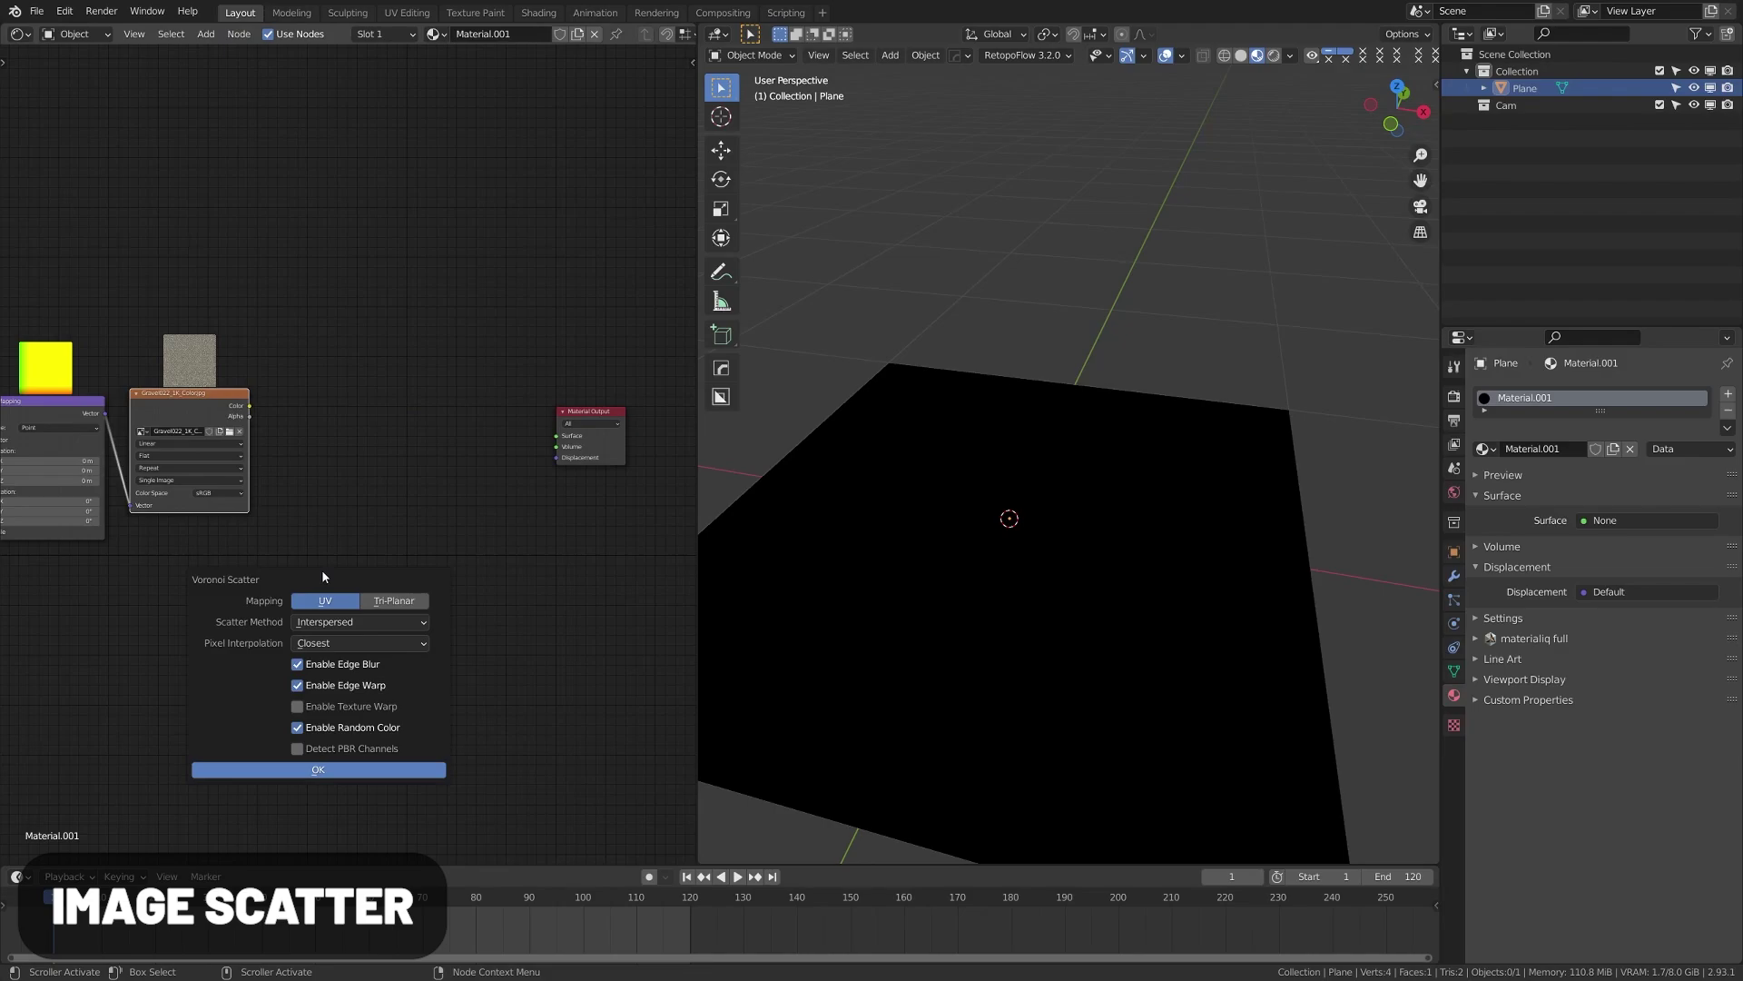
pyautogui.click(390, 764)
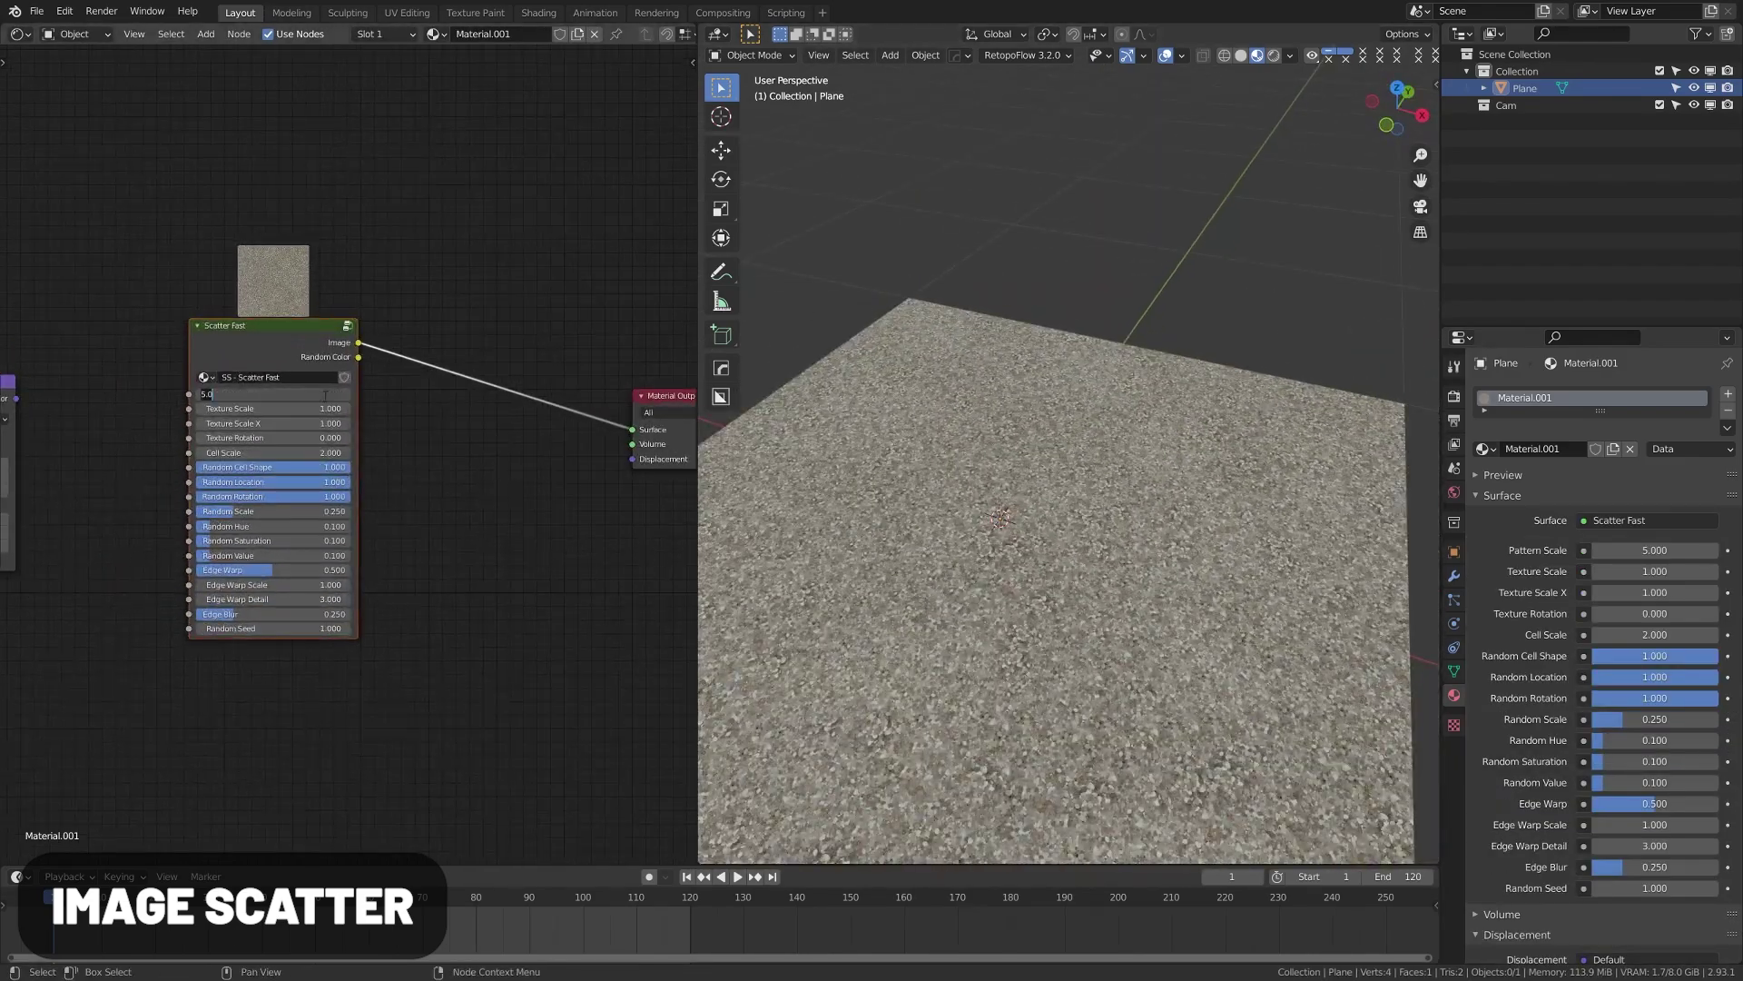
pyautogui.moveTo(311, 452); pyautogui.dragTo(354, 453)
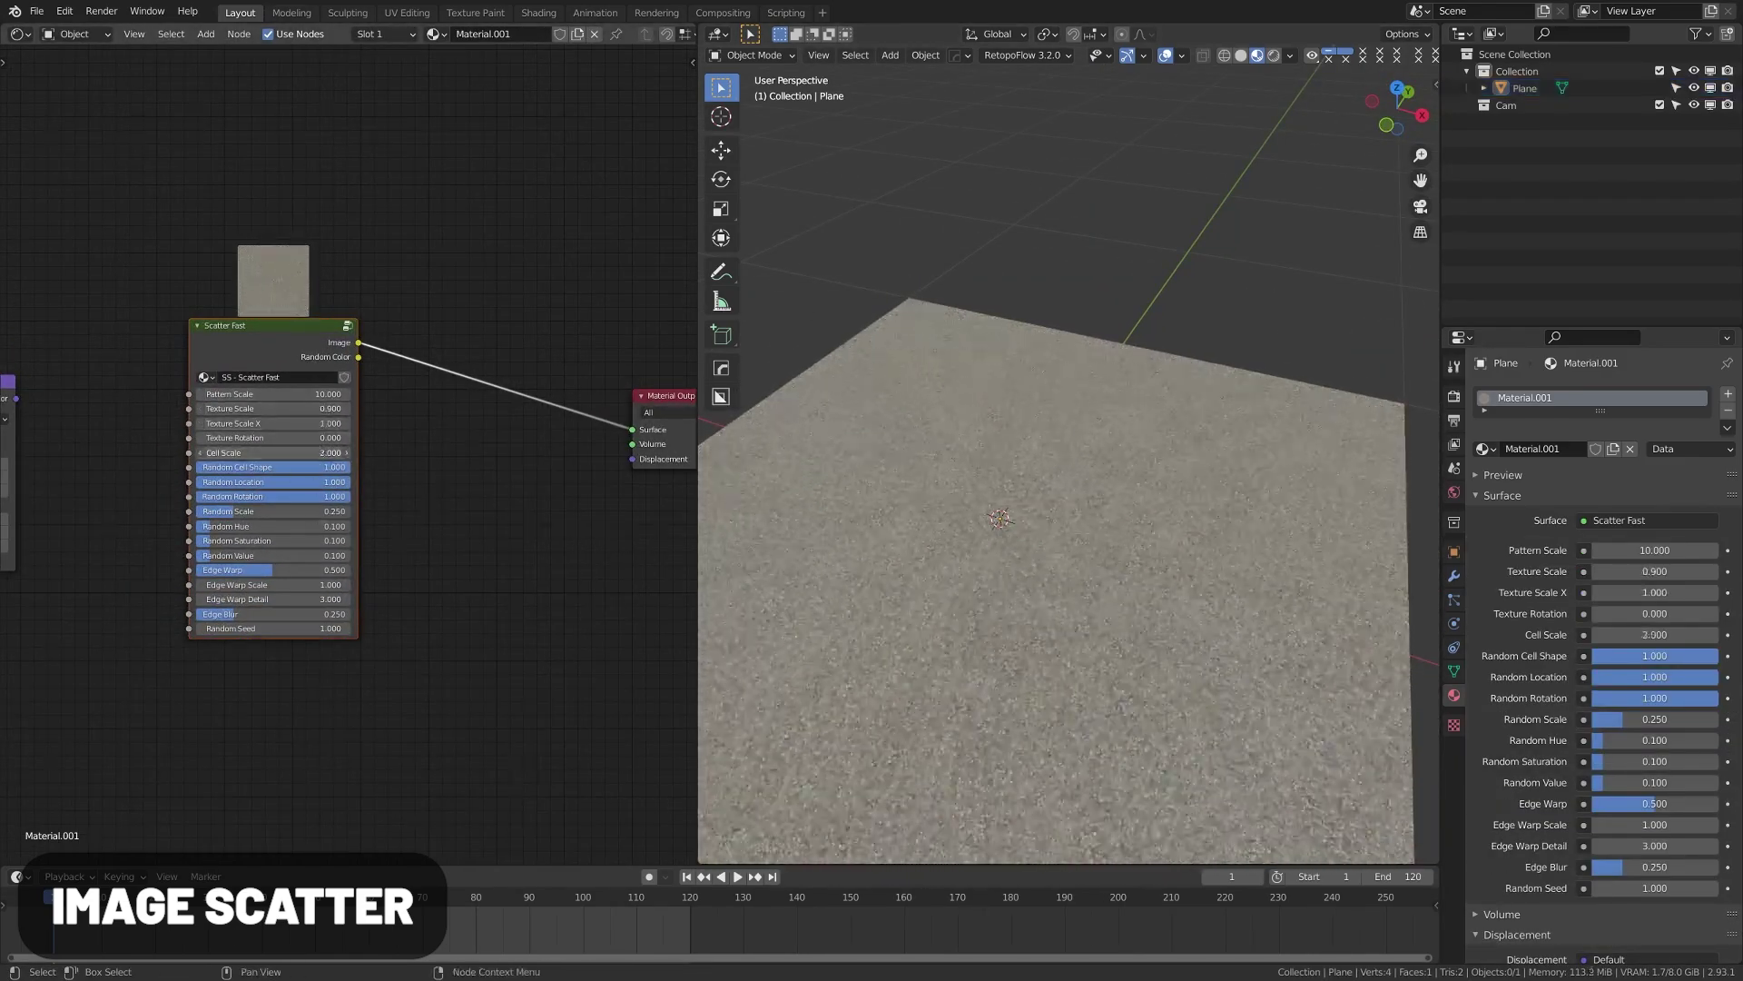
pyautogui.moveTo(273, 569); pyautogui.dragTo(327, 569)
pyautogui.moveTo(963, 599); pyautogui.dragTo(1007, 650, button='middle')
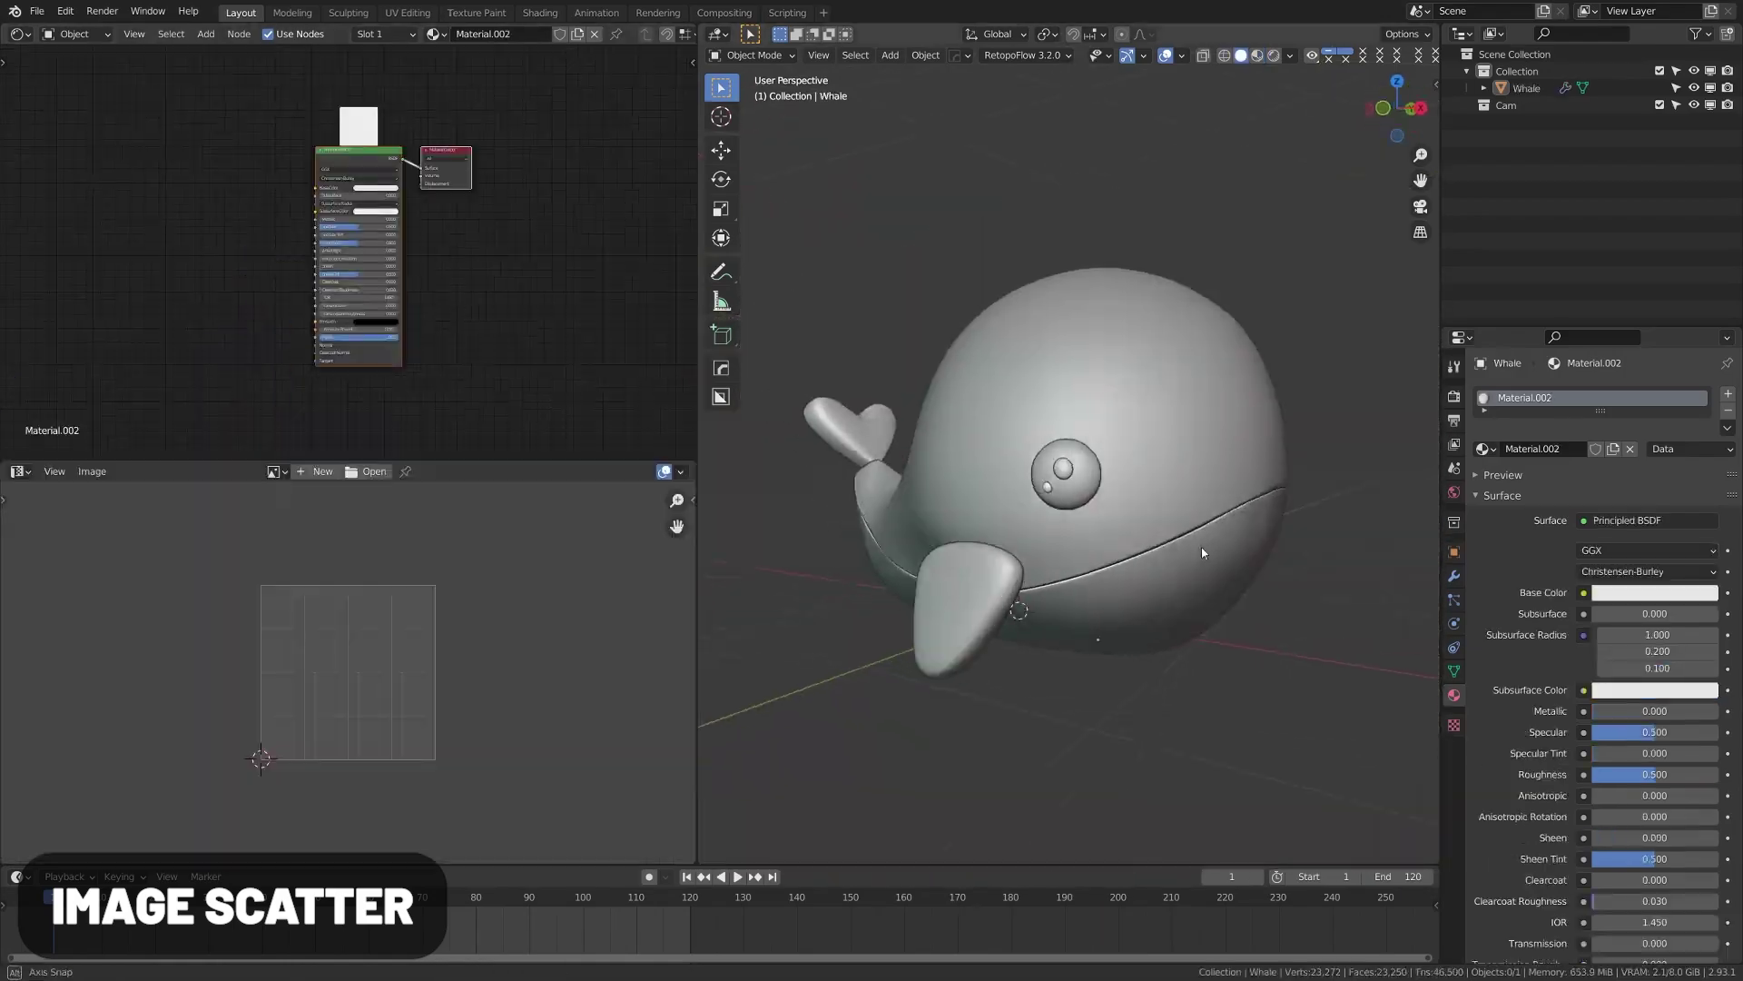
# Step: Texture the whale with scattered images, cell scale 1 and Tri-Planar Blending 0.021
pyautogui.press('z')
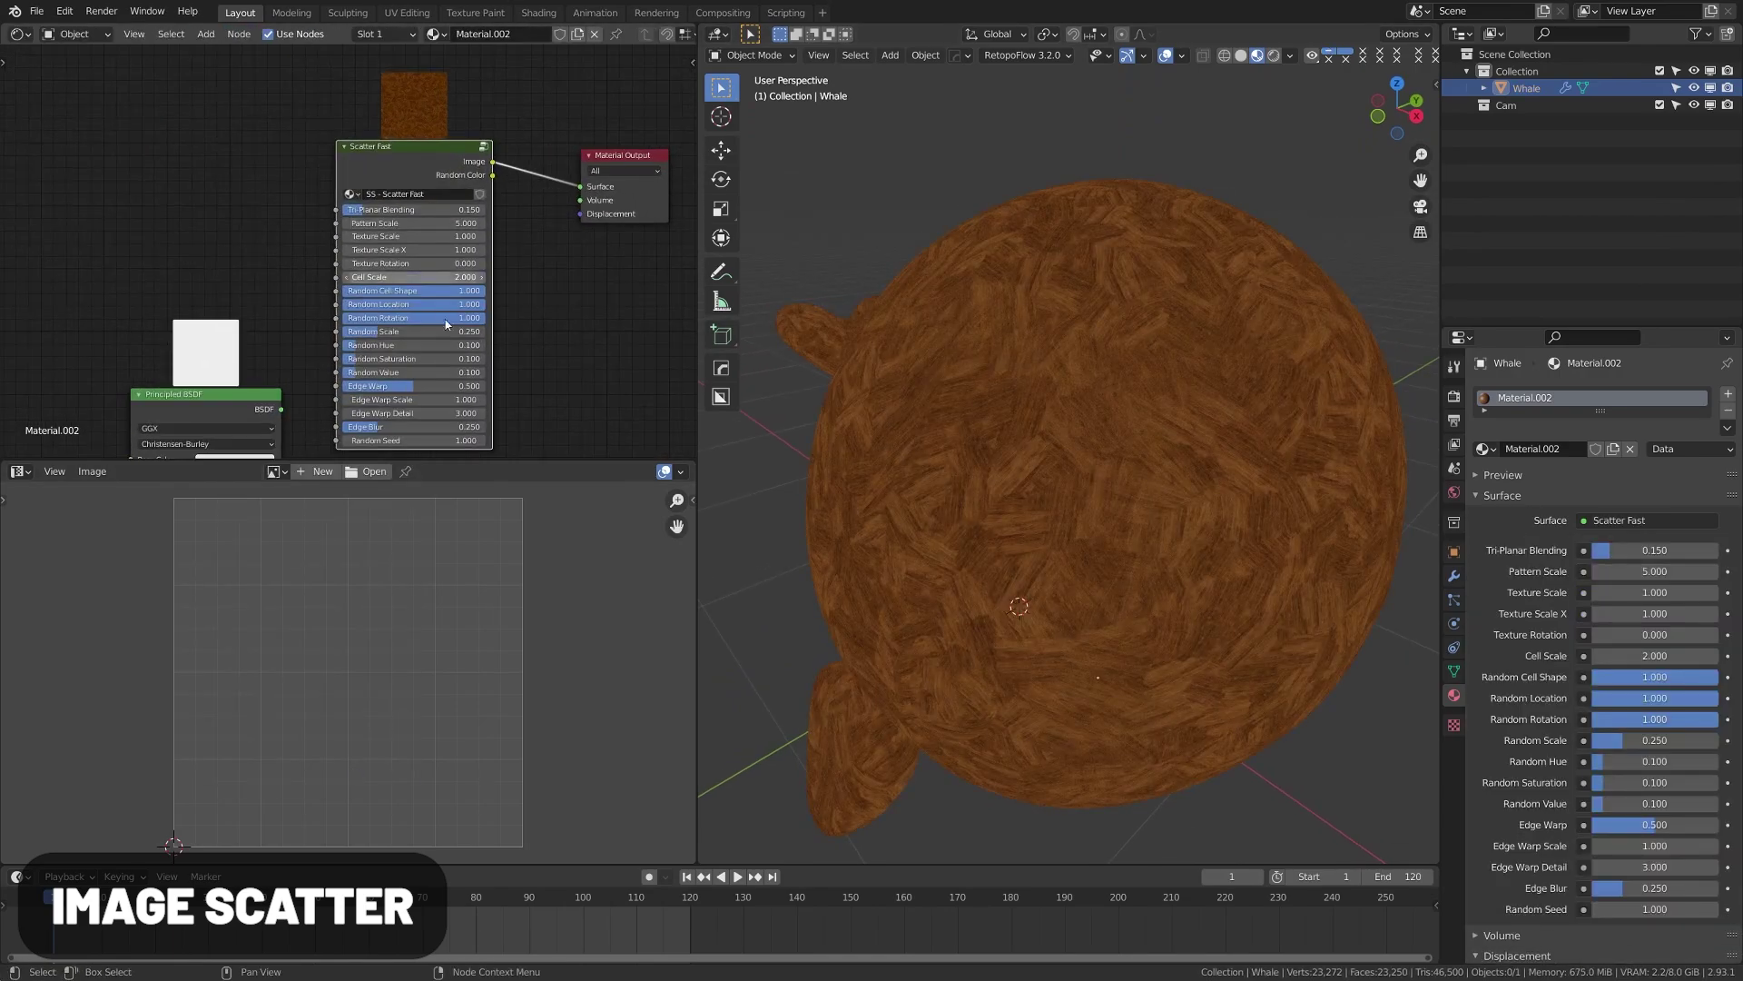
pyautogui.moveTo(446, 323); pyautogui.dragTo(360, 288, button='middle')
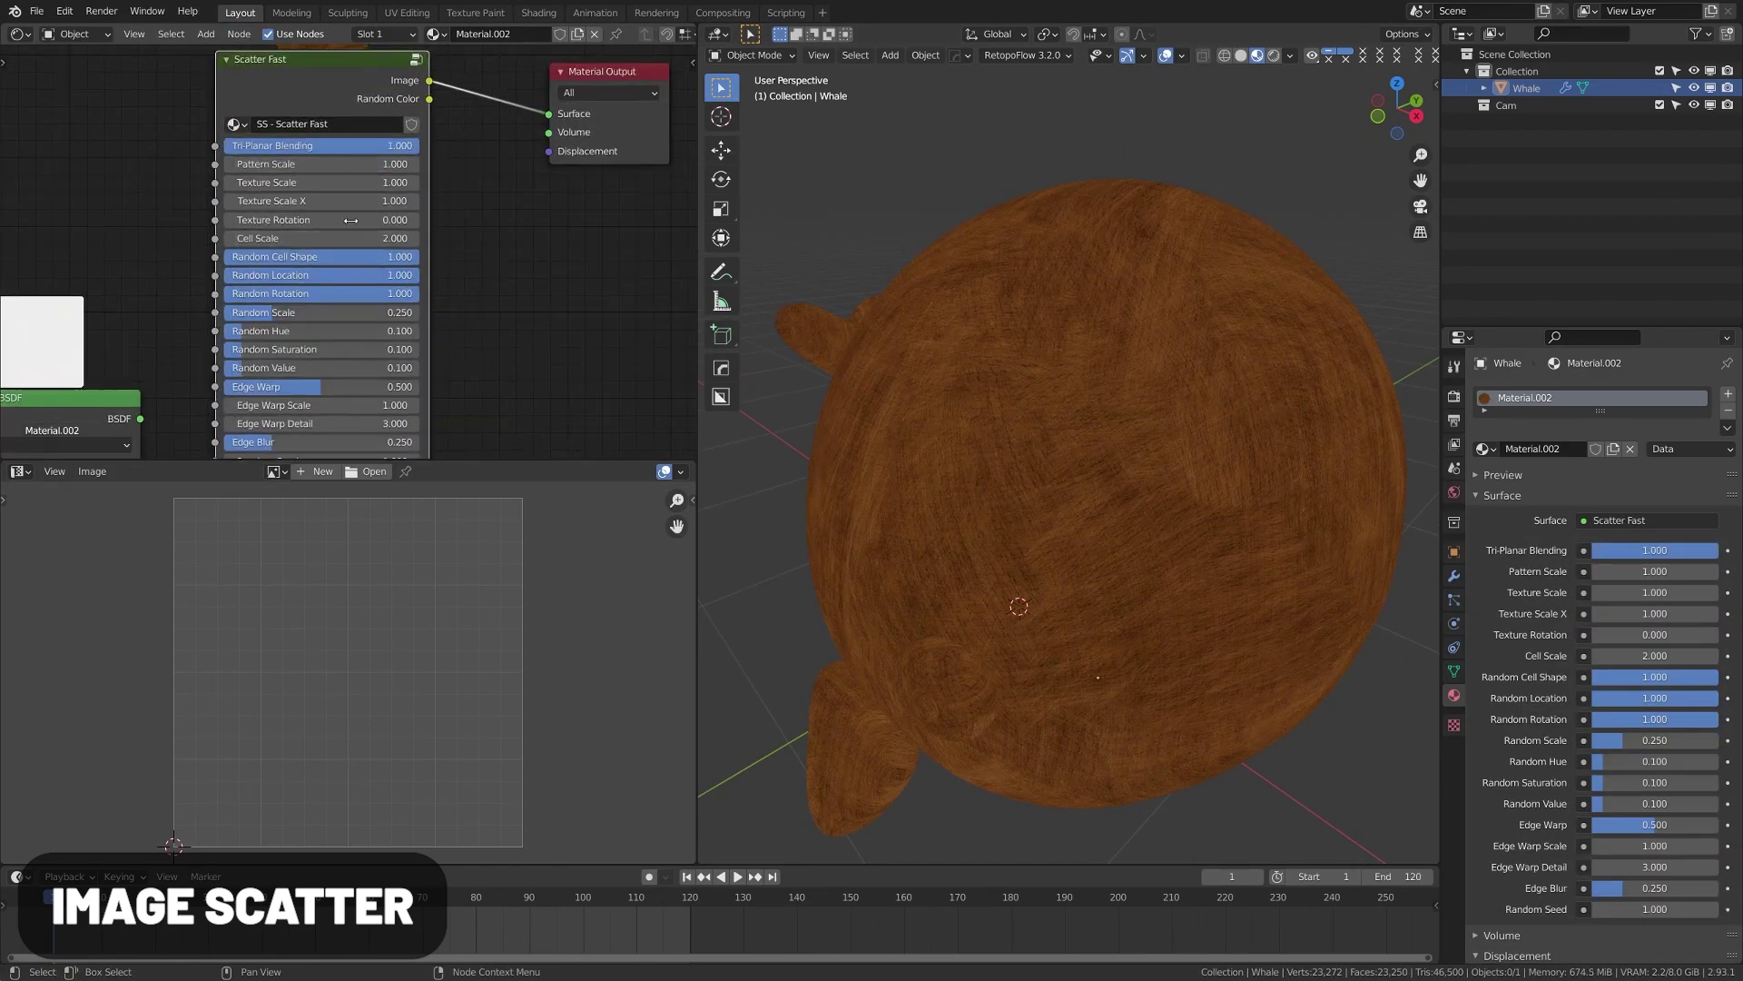
pyautogui.moveTo(381, 238); pyautogui.dragTo(345, 238)
pyautogui.moveTo(399, 146); pyautogui.dragTo(238, 145)
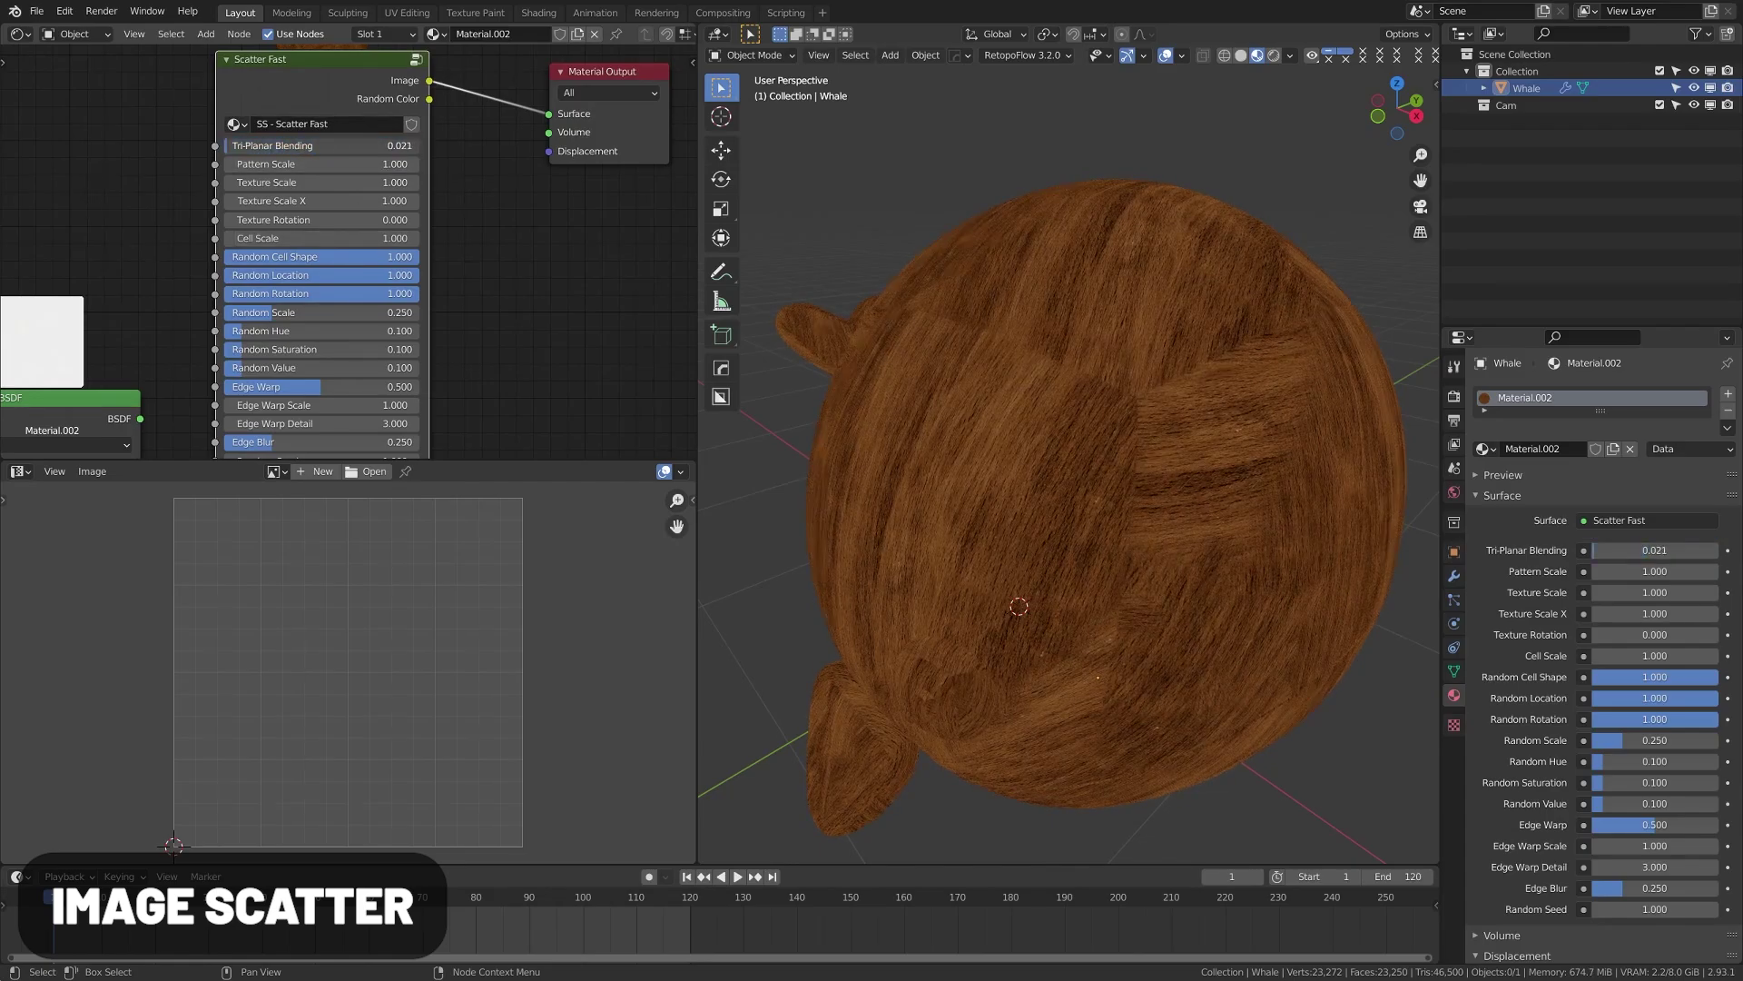
pyautogui.moveTo(1072, 427); pyautogui.dragTo(1135, 391, button='middle')
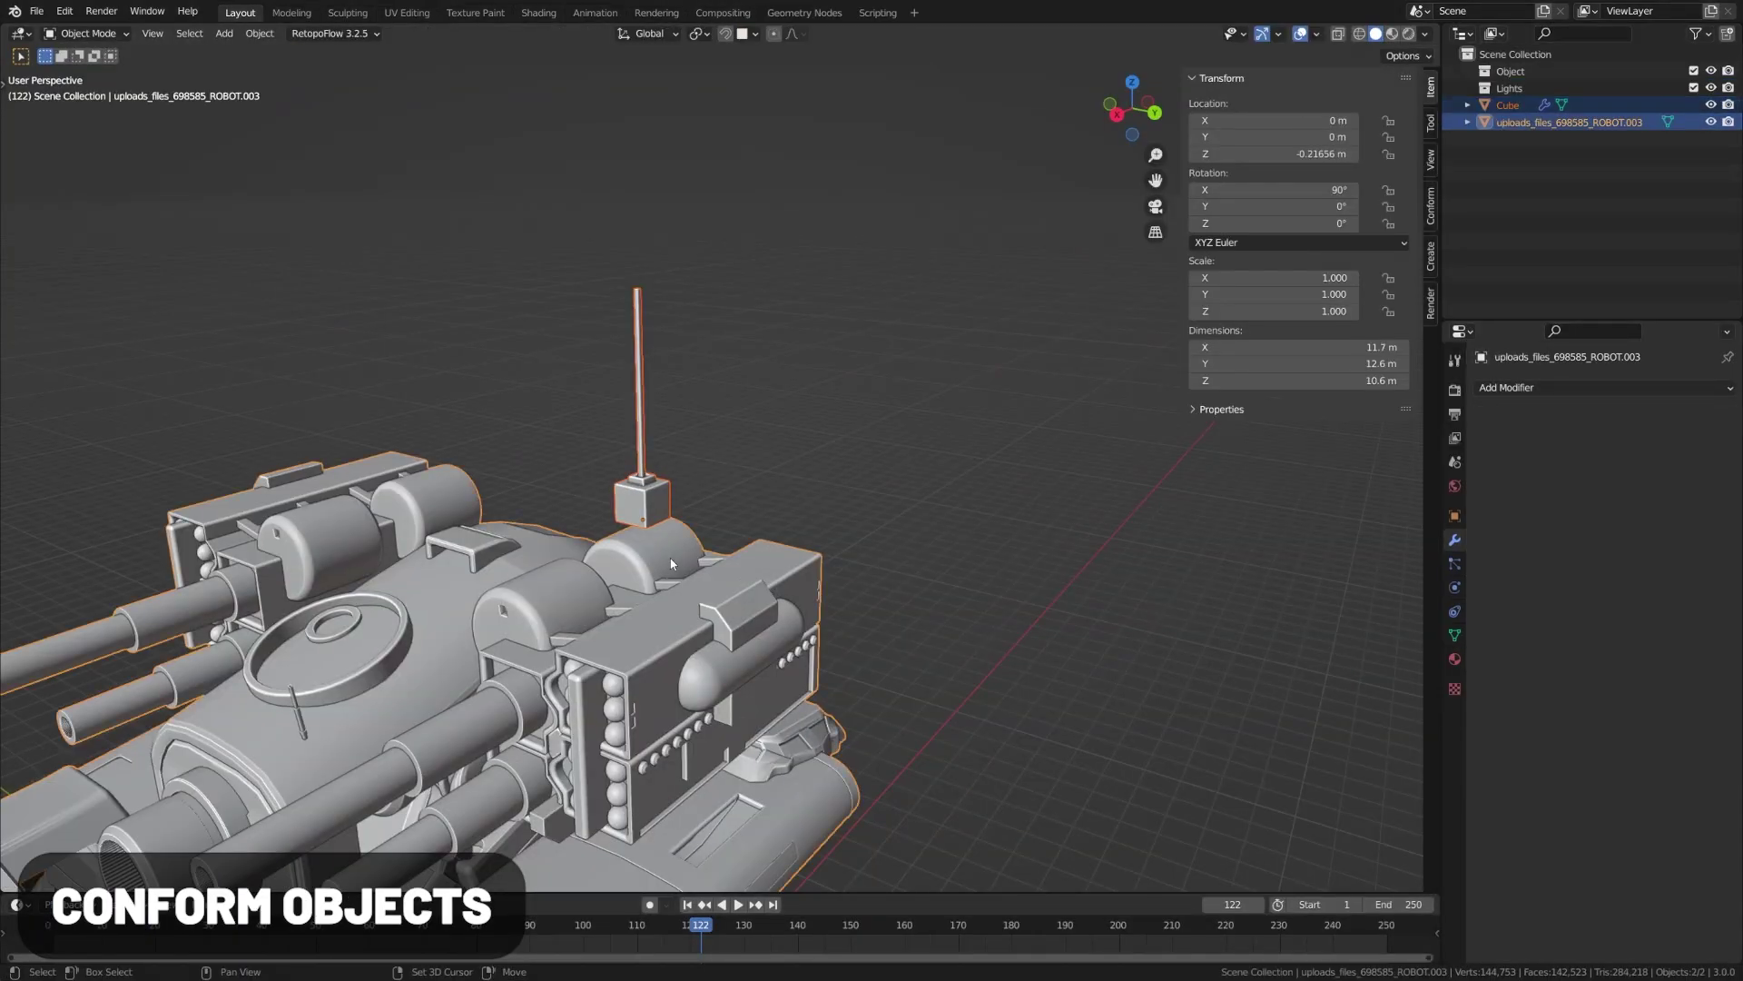
# Step: Conform the tall cube onto the robot's surface with Conform Object
pyautogui.press('F3')
pyautogui.click(881, 589)
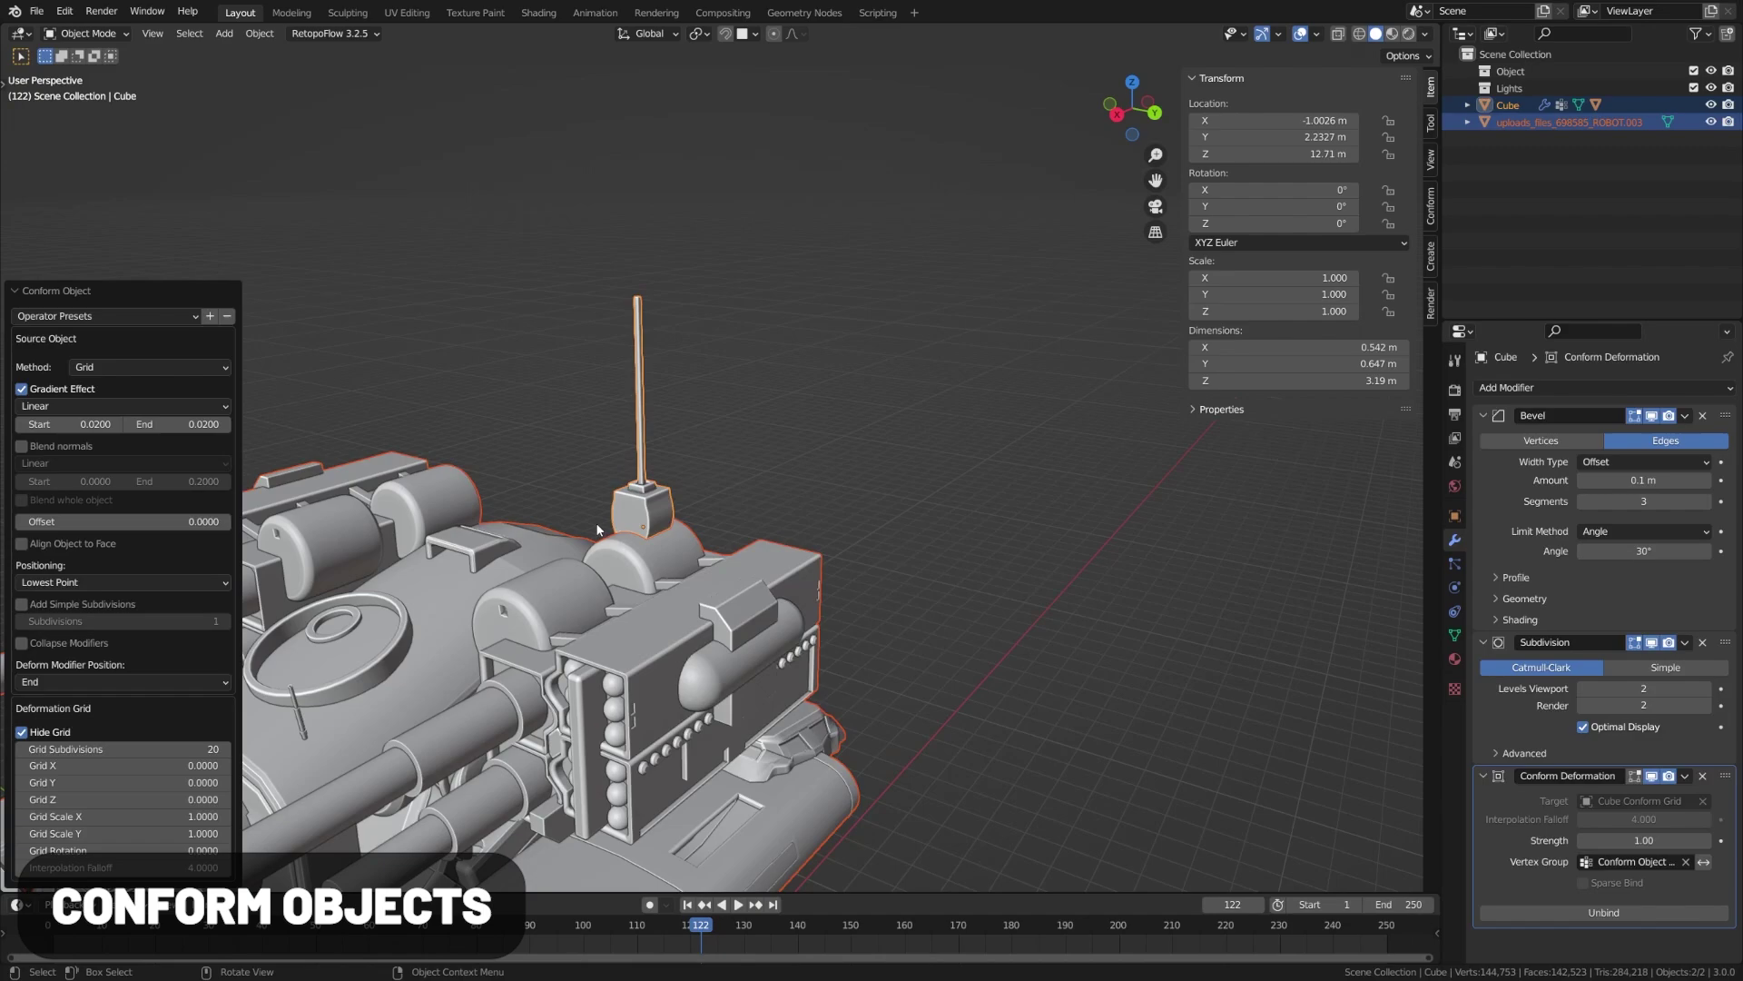
pyautogui.moveTo(597, 530)
pyautogui.mouseDown(button='middle')
pyautogui.moveTo(610, 596)
pyautogui.moveTo(684, 580)
pyautogui.moveTo(612, 586)
pyautogui.moveTo(653, 590)
pyautogui.mouseUp(button='middle')
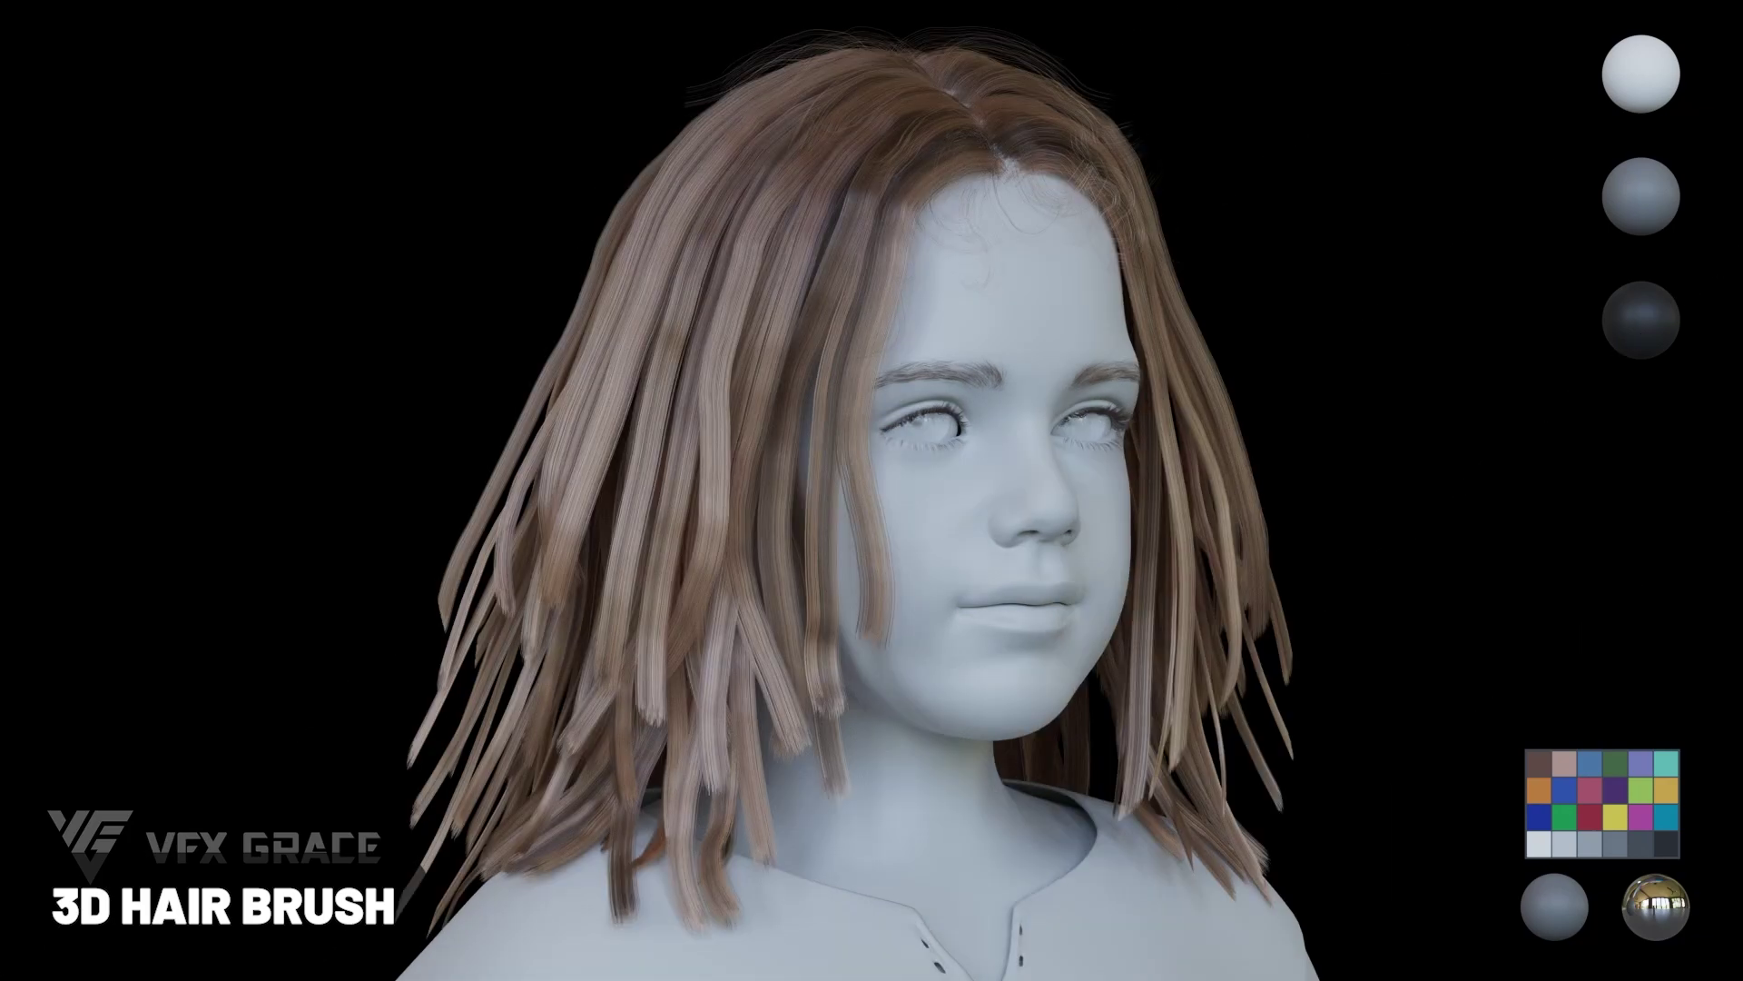